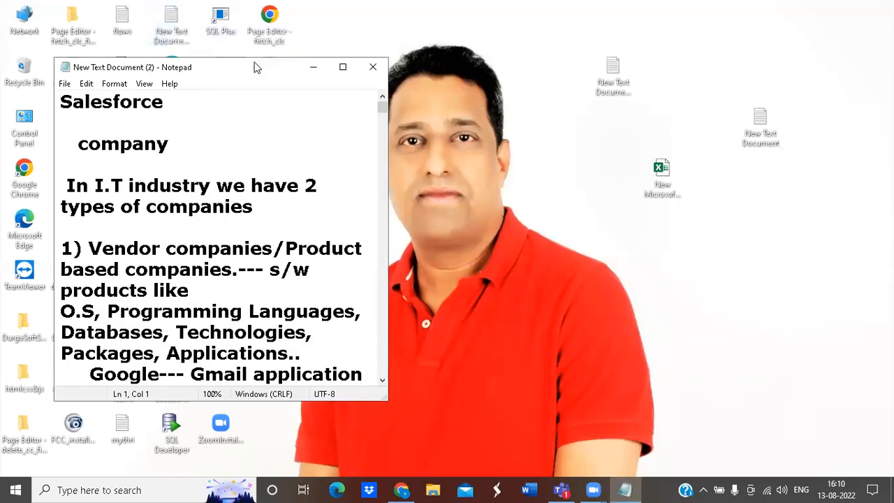
- Maximize the notes window, scroll to the end, and place the caret below the Record definition
left_click(342, 67)
left_click(342, 70)
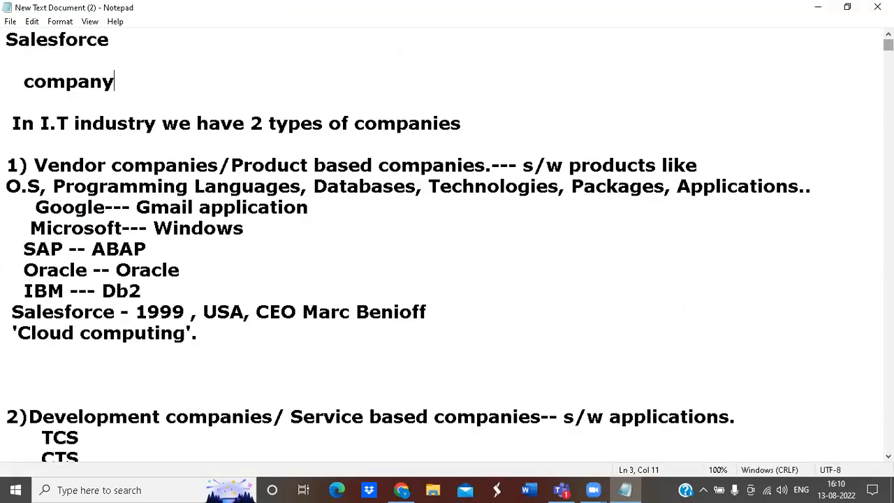
scroll(447, 245, "down", 20)
scroll(447, 244, "down", 20)
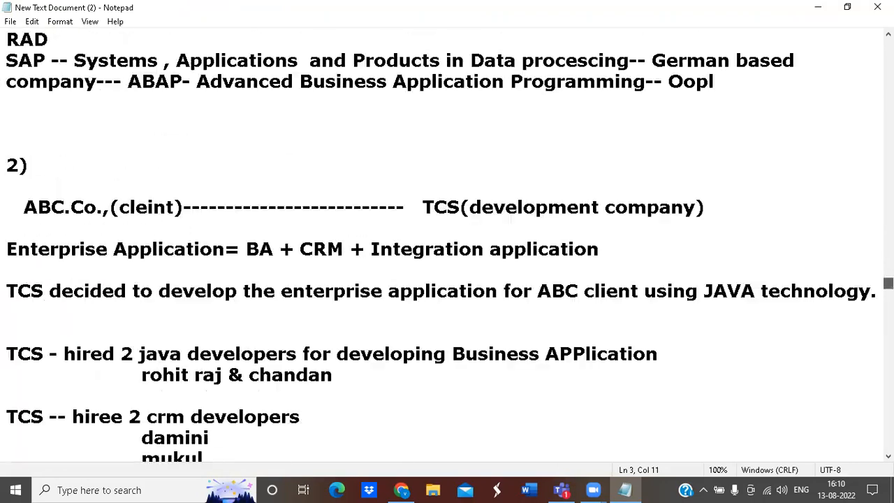
scroll(447, 244, "down", 20)
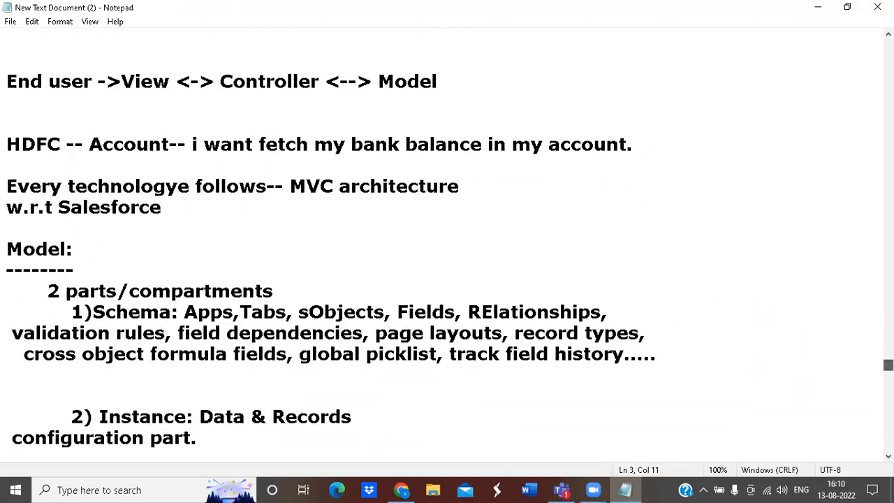
scroll(447, 245, "down", 10)
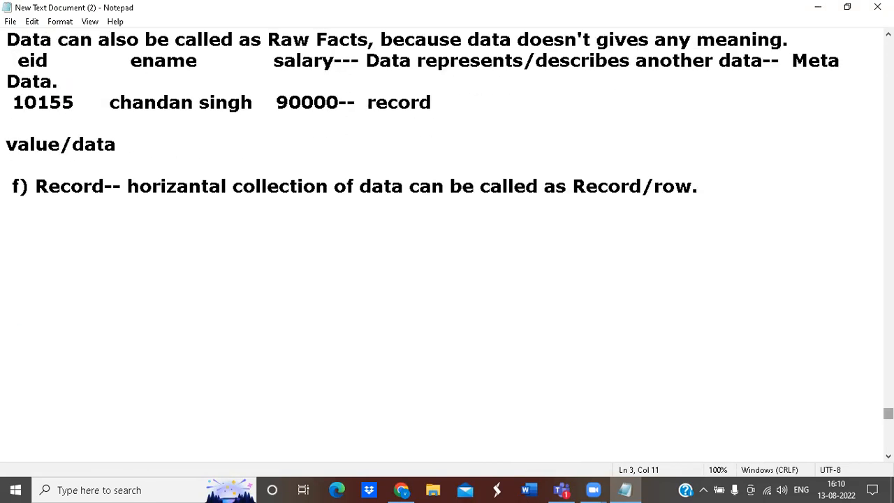
left_click(305, 216)
- Add a new '13/8/22' date heading with a dashed underline at the end of the notes
key("Return")
type("13/8/22")
key("Return")
type("-----------")
key("Return")
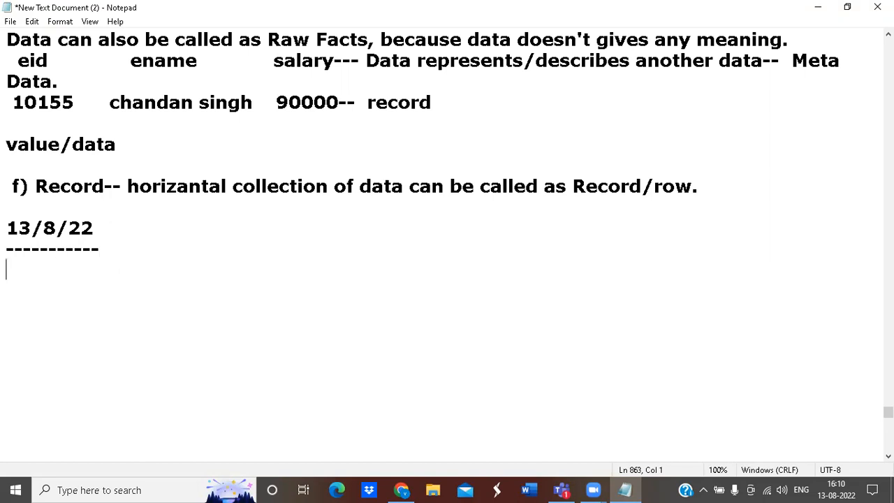
- Write the line 'create an account in salesforce:' beneath the dashed heading
type("creat")
key("BackSpace")
type("e an account ")
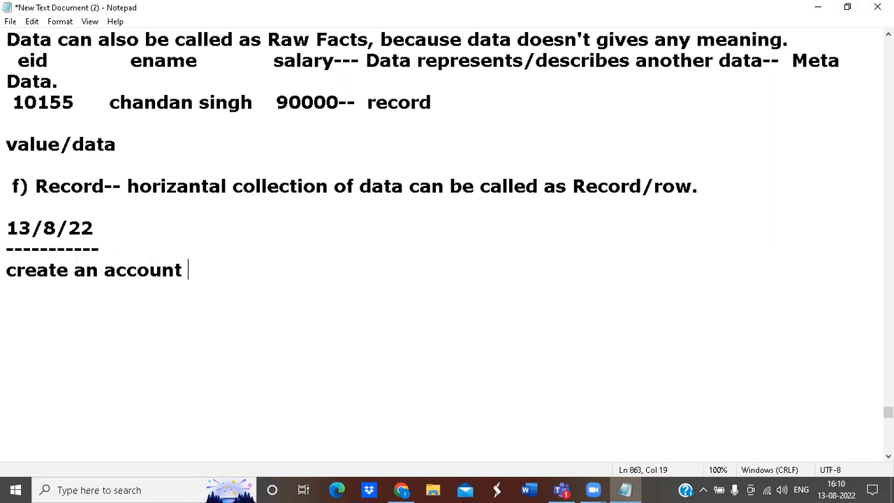
type("in saE")
key("BackSpace")
type("lesforce:")
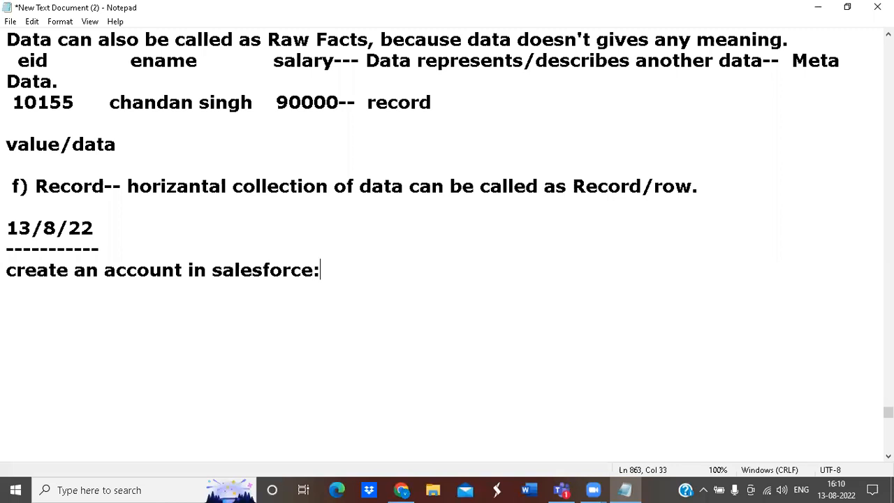
key("Return")
left_click(402, 490)
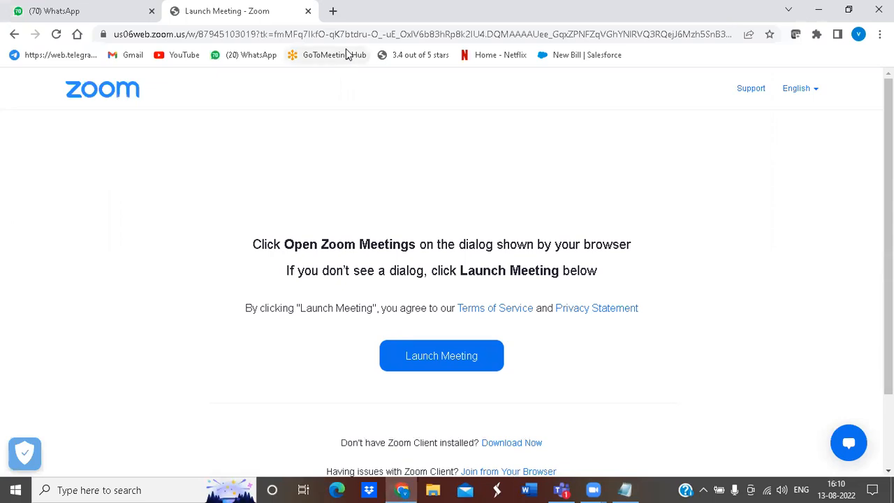
- Load login.salesforce.com in a new tab, clear the saved username, then close that tab
left_click(333, 11)
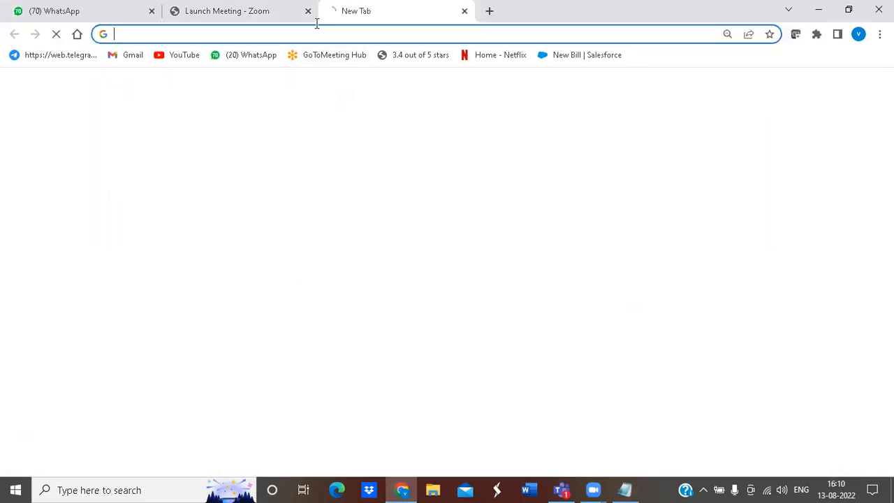
type("login.salesforce.com")
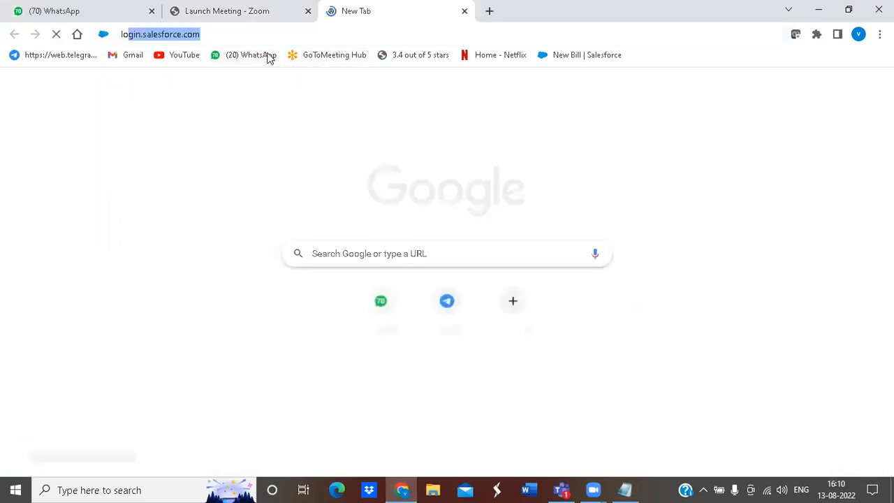
key("Return")
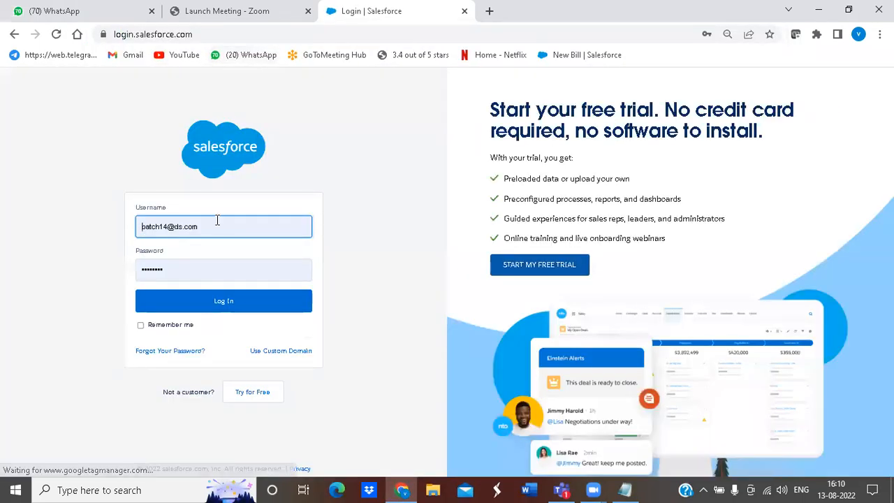
left_click(225, 225)
key("BackSpace")
key("BackSpace")
key("BackSpace")
key("BackSpace")
key("BackSpace")
key("BackSpace")
key("BackSpace")
key("BackSpace")
key("BackSpace")
key("BackSpace")
key("BackSpace")
key("BackSpace")
key("BackSpace")
key("BackSpace")
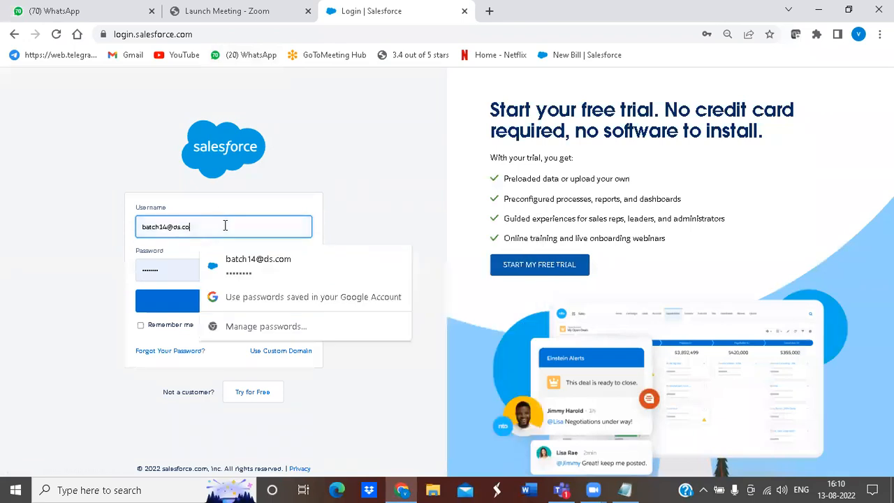
type("batc")
key("BackSpace")
key("BackSpace")
key("BackSpace")
key("BackSpace")
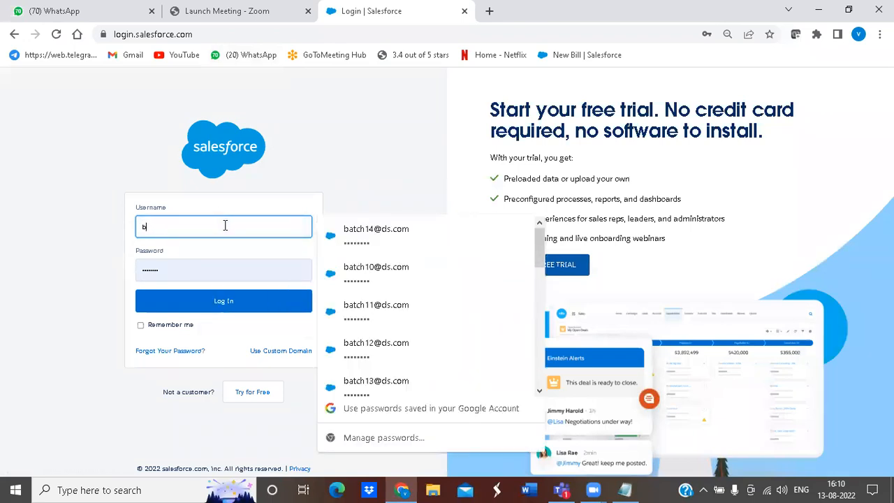
left_click(464, 12)
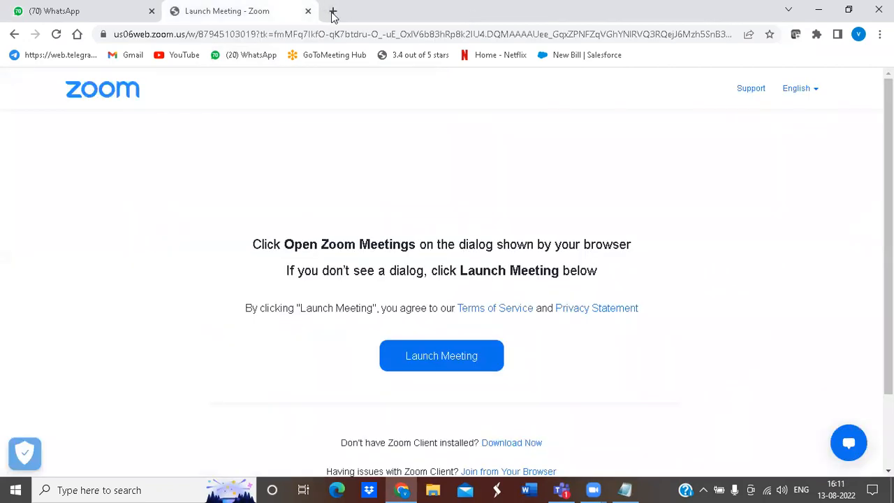
- Go to developer.force.com in a new tab and open the Developer Edition signup page
left_click(331, 12)
left_click(254, 40)
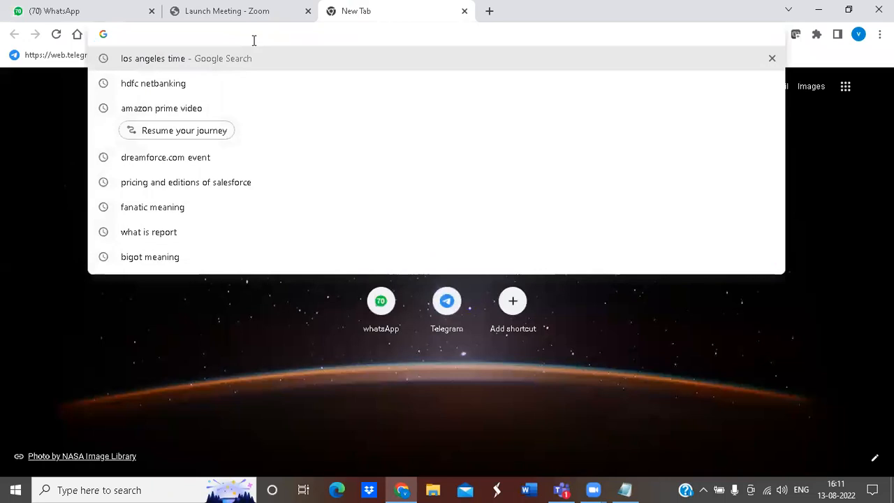
type("d")
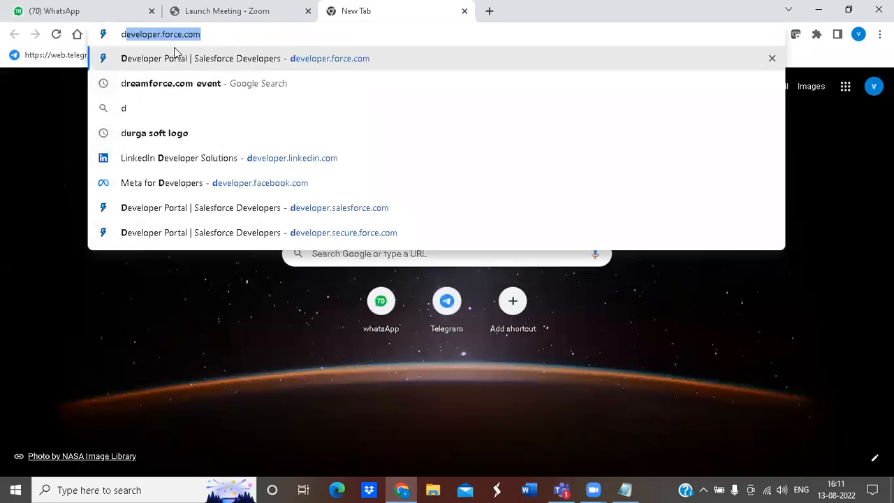
left_click(227, 35)
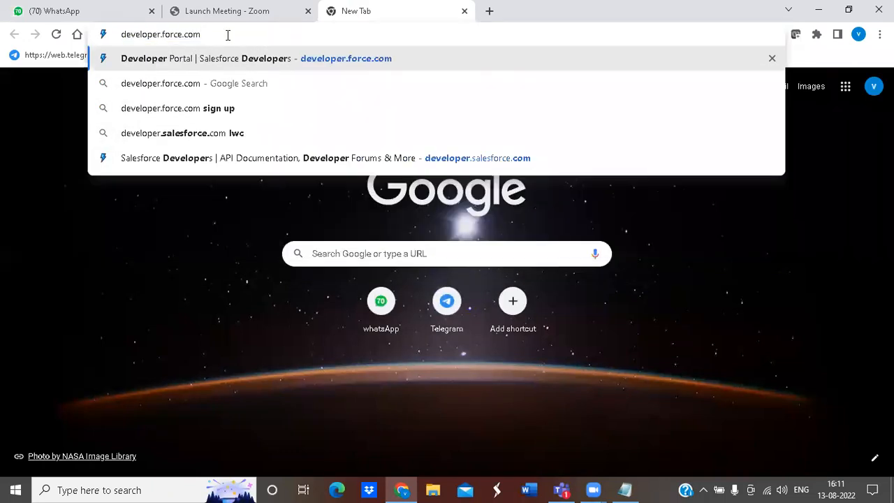
key("Return")
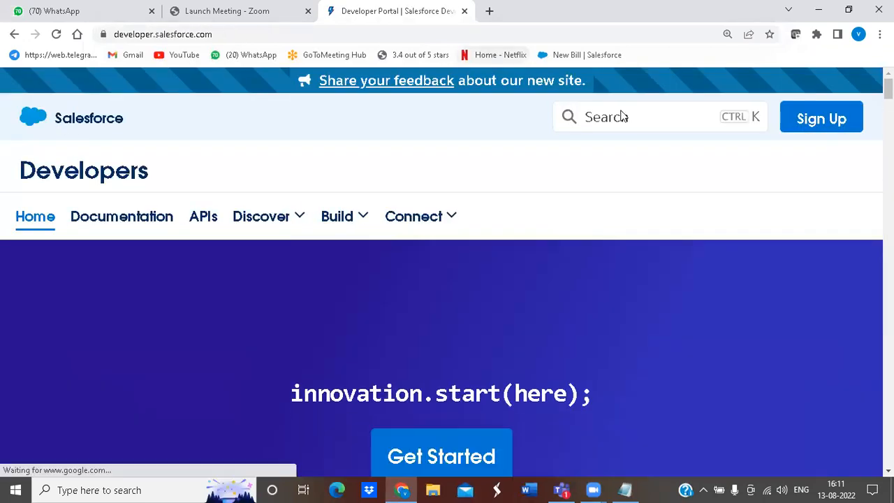
left_click(827, 119)
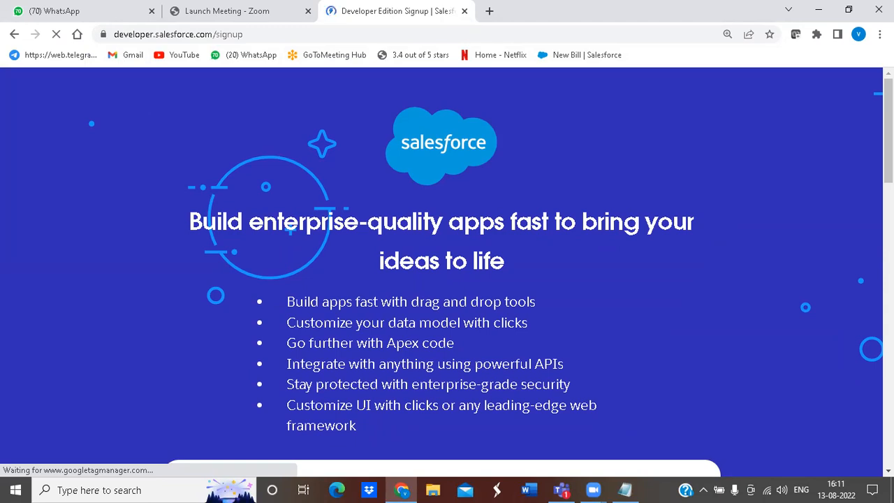
- Scroll down to the signup form and put the cursor in the First Name field
scroll(889, 140, "down", 1)
scroll(441, 272, "down", 6)
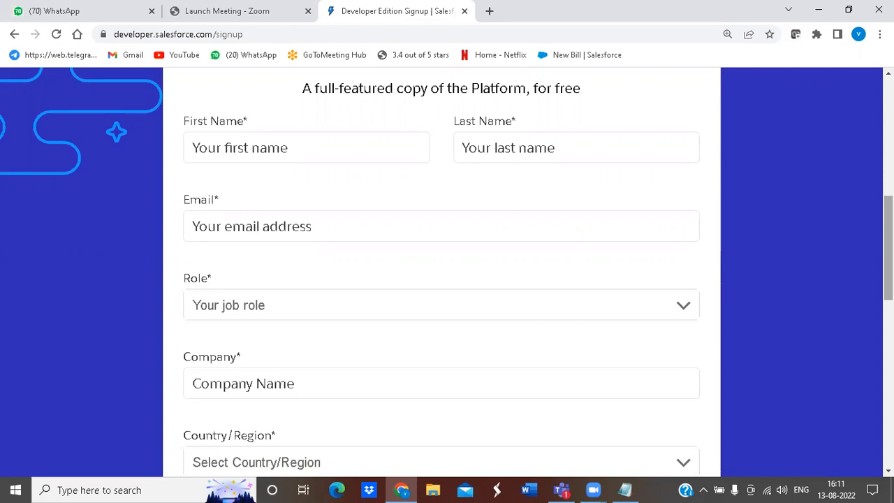
left_click(413, 146)
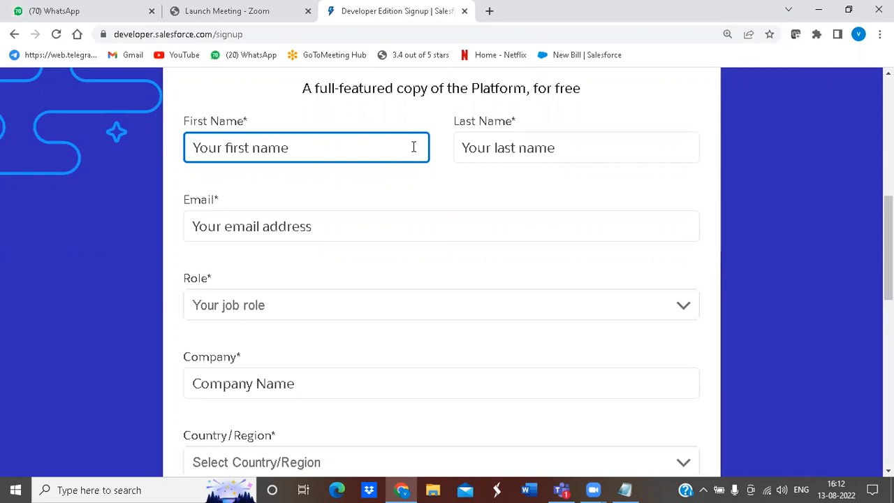
- Enter first name 'admin', last name 'training', and choose a saved email address
type("admin")
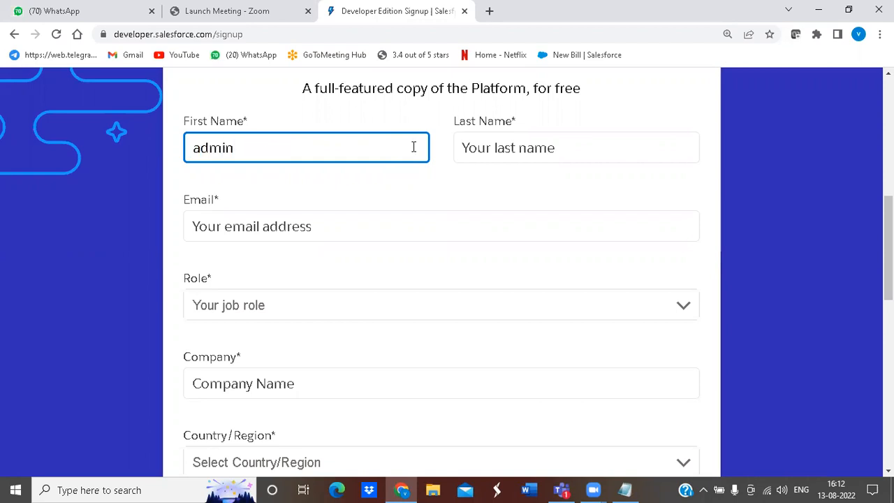
left_click(574, 147)
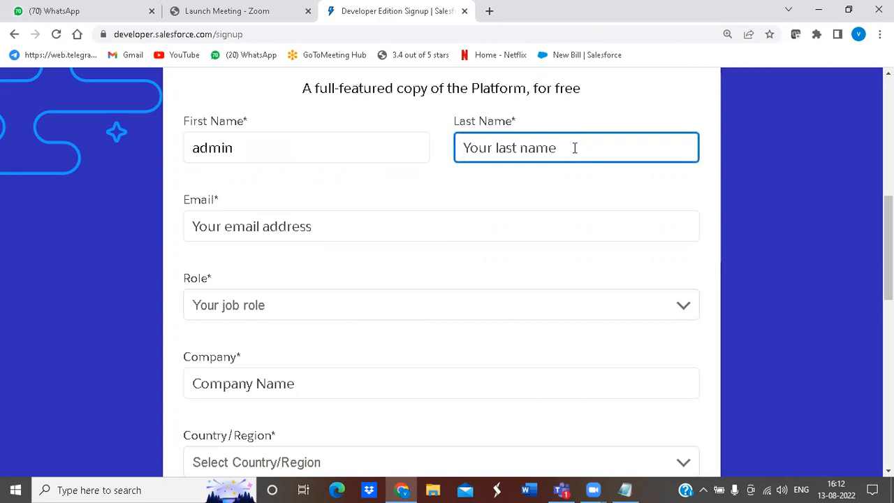
type("training")
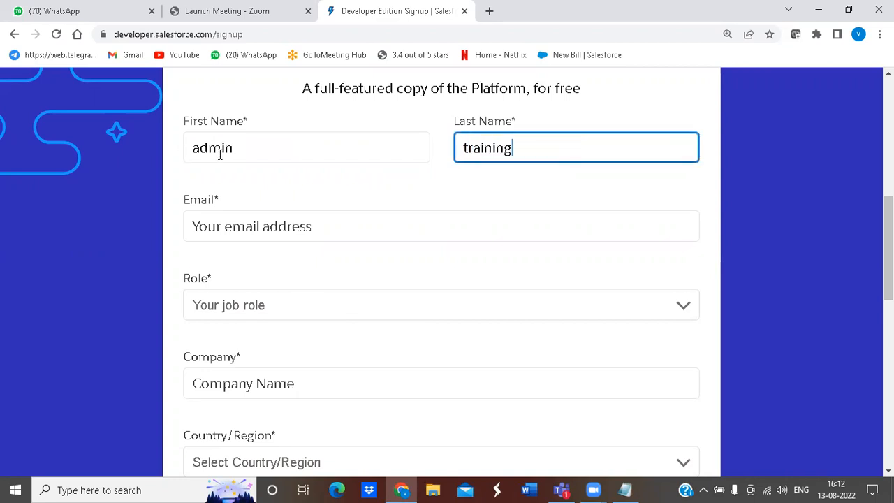
left_click(380, 241)
left_click(353, 251)
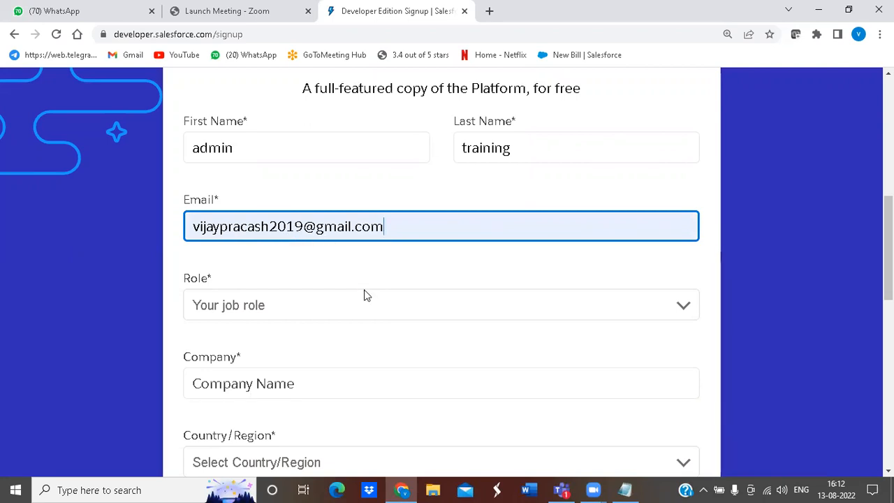
- Set the role to Developer and the company to 'ds'
left_click(383, 309)
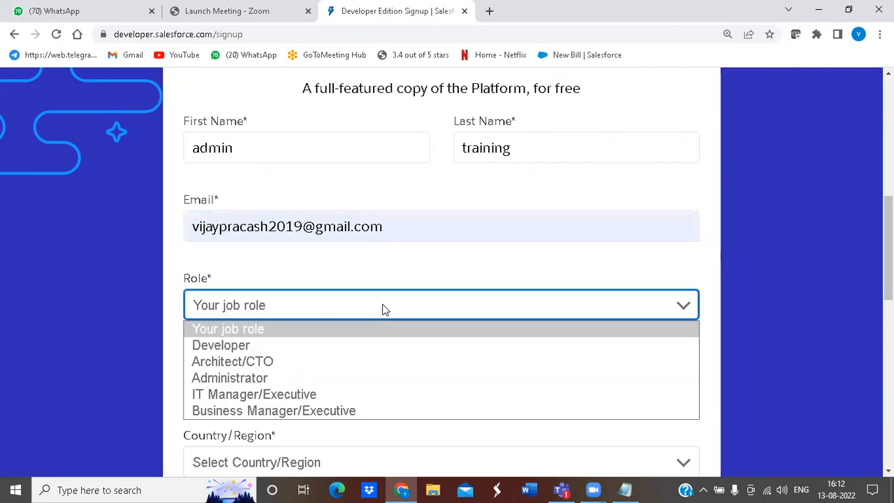
left_click(324, 345)
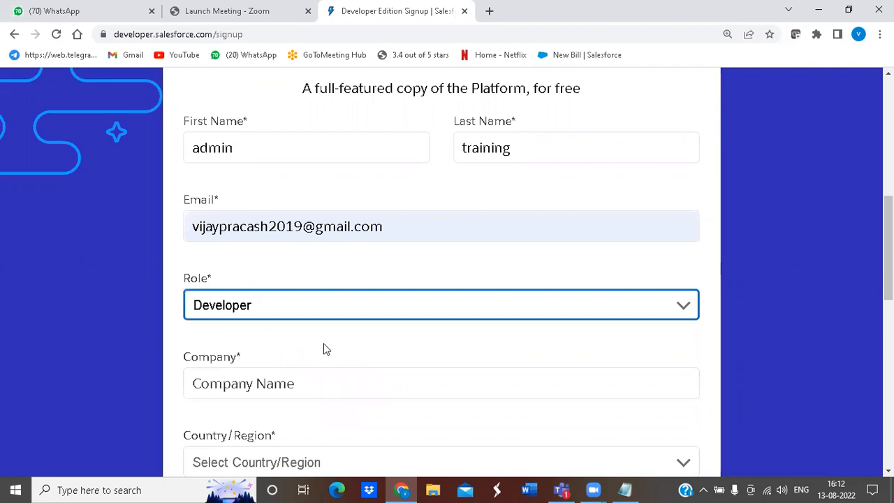
left_click(360, 385)
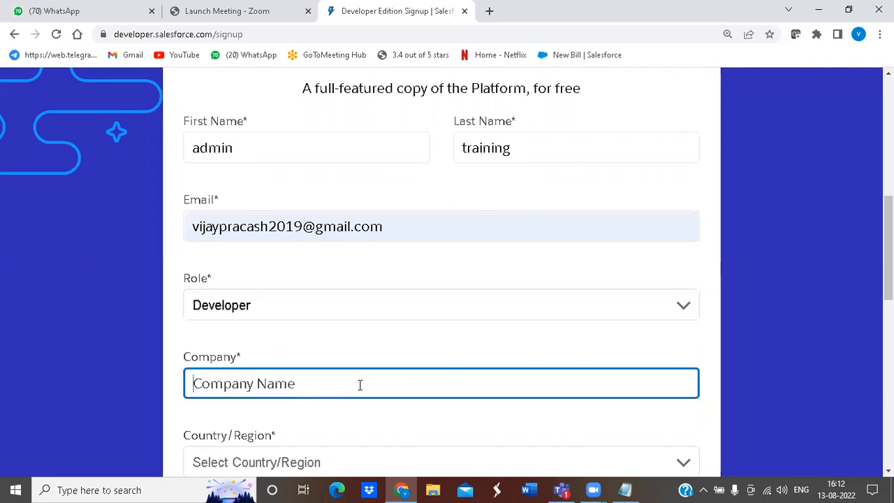
type("ds,co")
key("BackSpace")
key("BackSpace")
key("BackSpace")
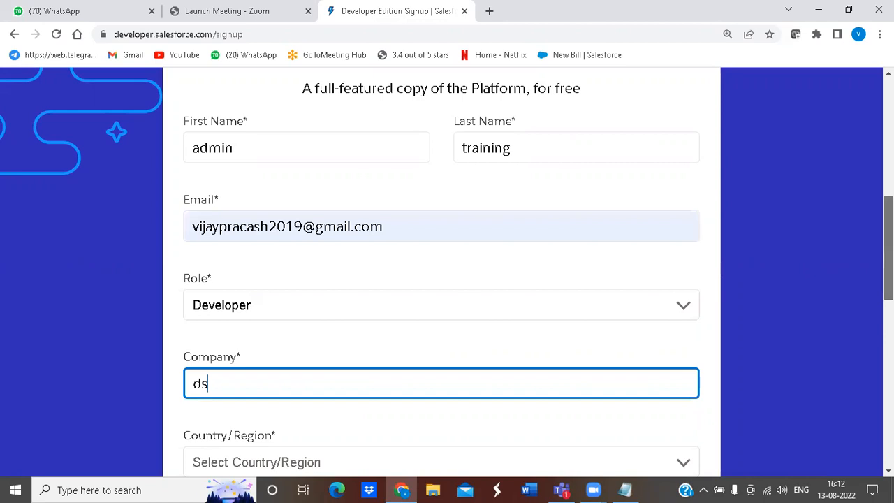
- Choose India as the country and enter postal code 123456
scroll(887, 279, "down", 2)
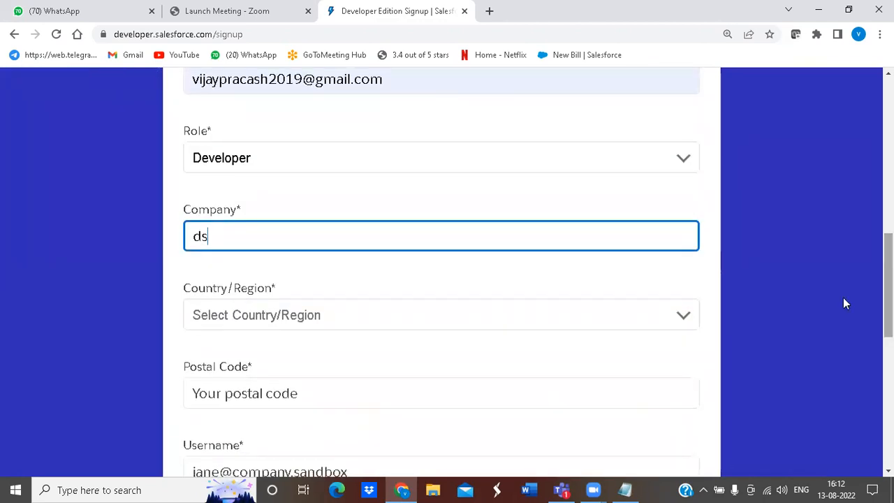
left_click(678, 314)
type("in")
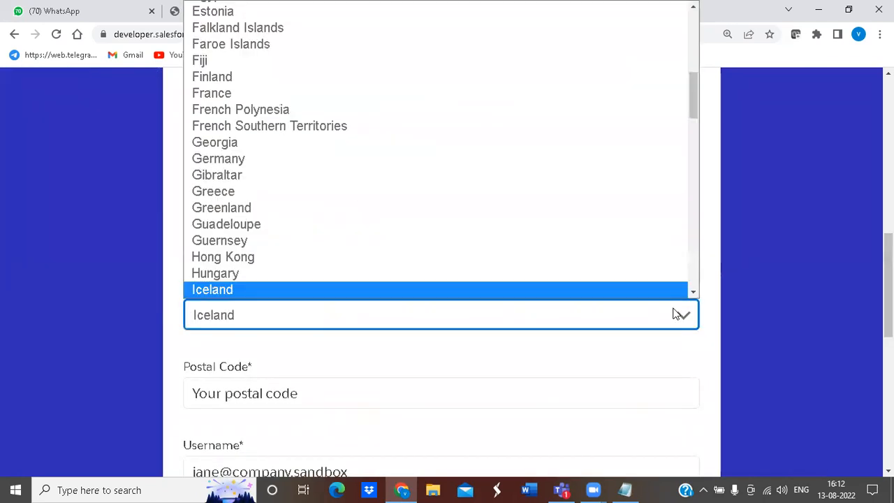
left_click(530, 292)
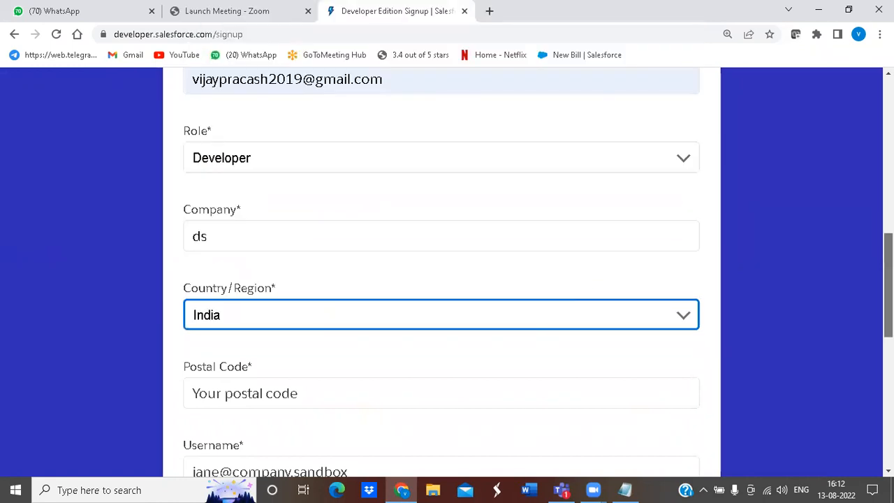
scroll(739, 351, "down", 1)
left_click(553, 332)
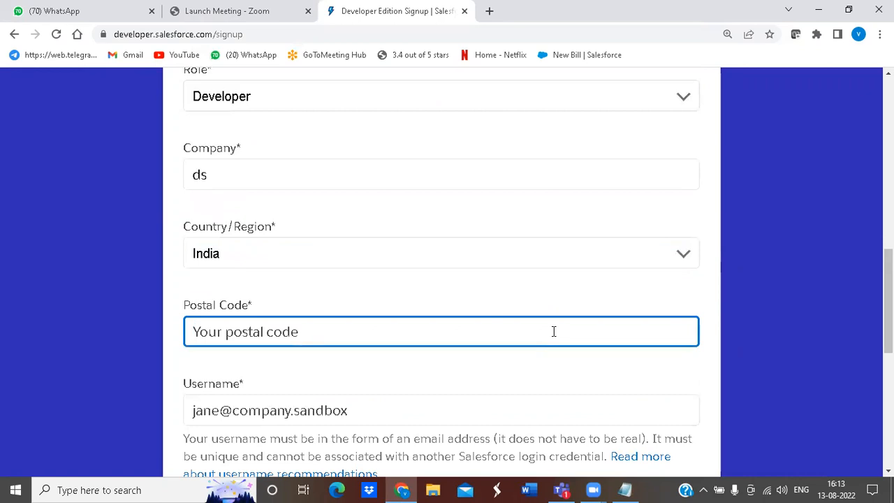
type("123456")
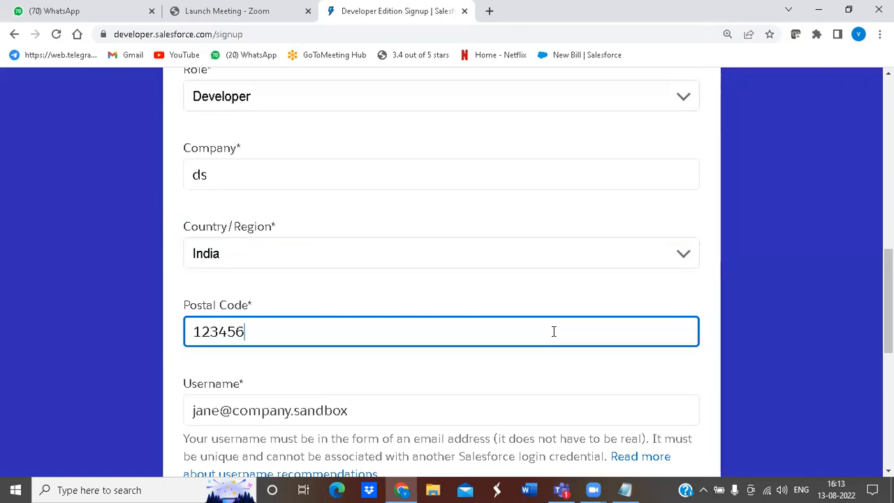
- Enter the desired Salesforce username and scroll down to the Sign me Up button
scroll(572, 307, "down", 2)
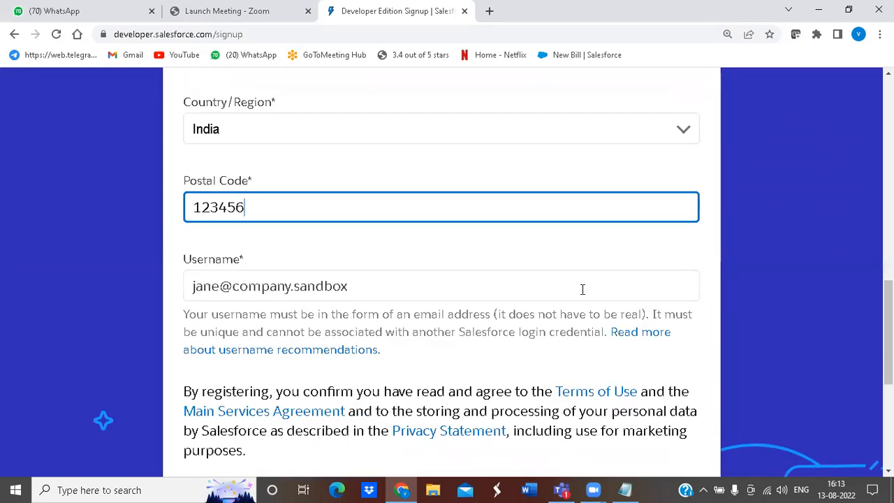
left_click(528, 291)
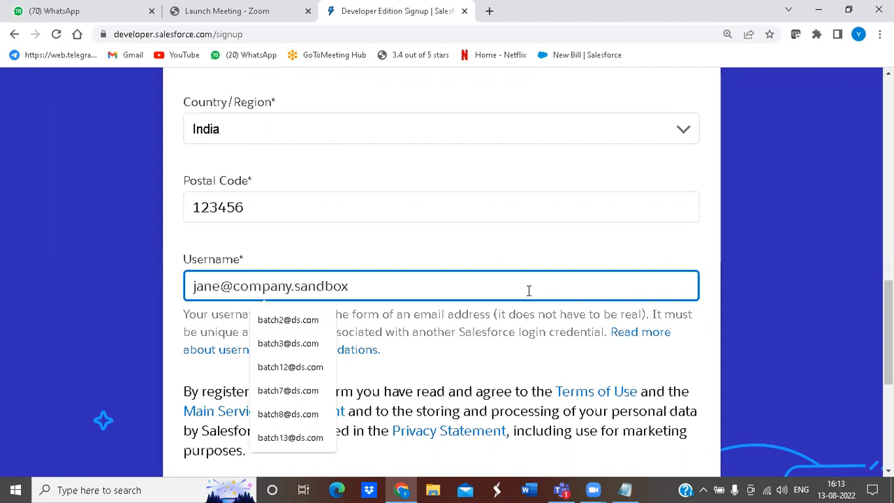
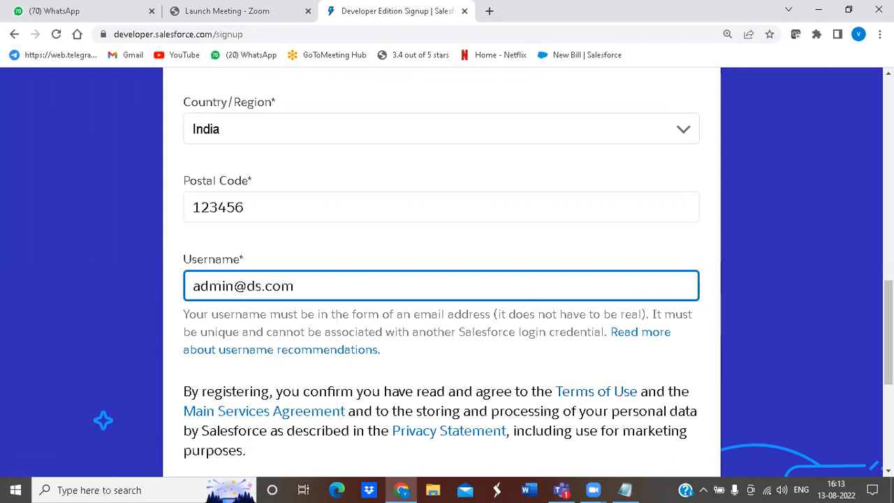
left_click_drag(888, 329, 889, 226)
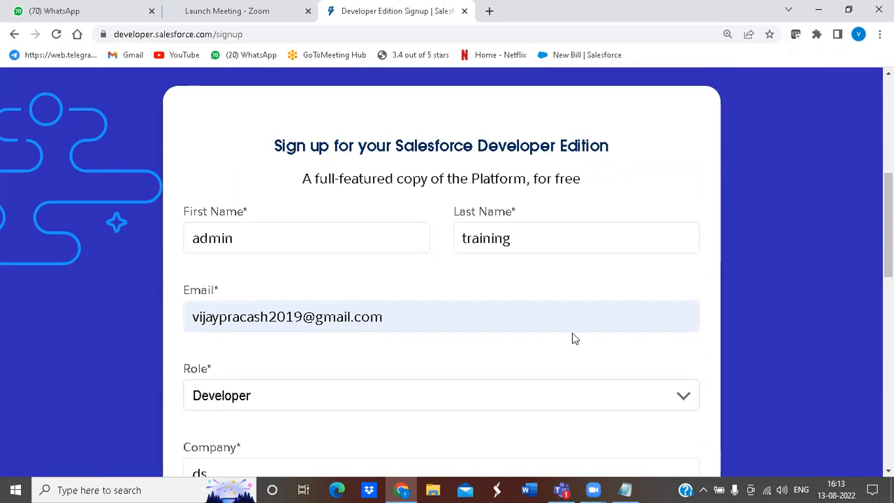
left_click_drag(888, 224, 889, 325)
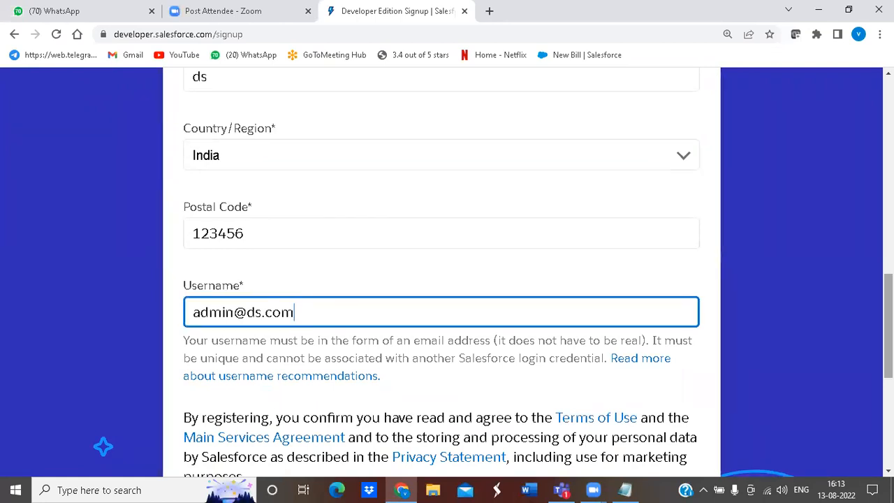
scroll(447, 272, "up", 3)
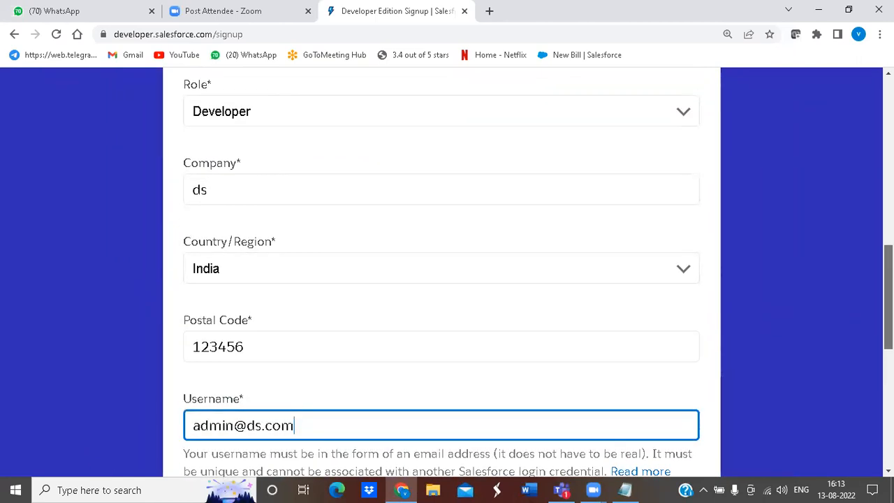
scroll(447, 272, "up", 2)
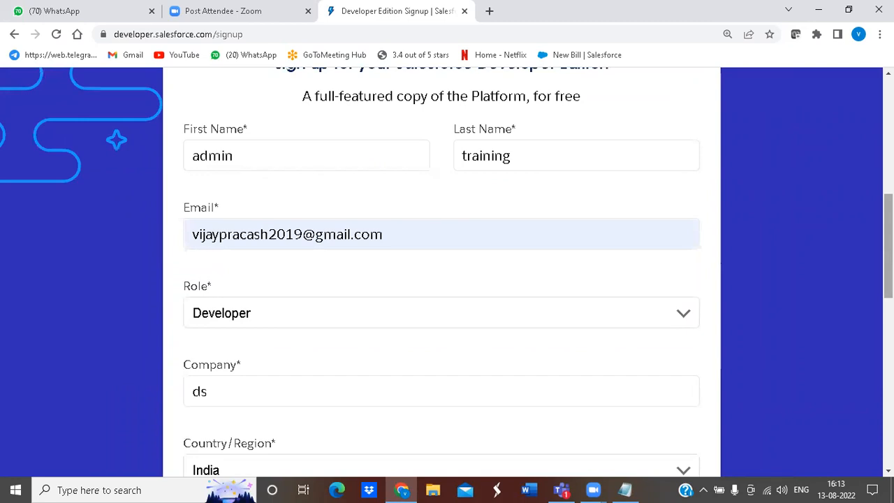
scroll(447, 272, "down", 5)
scroll(447, 273, "down", 1)
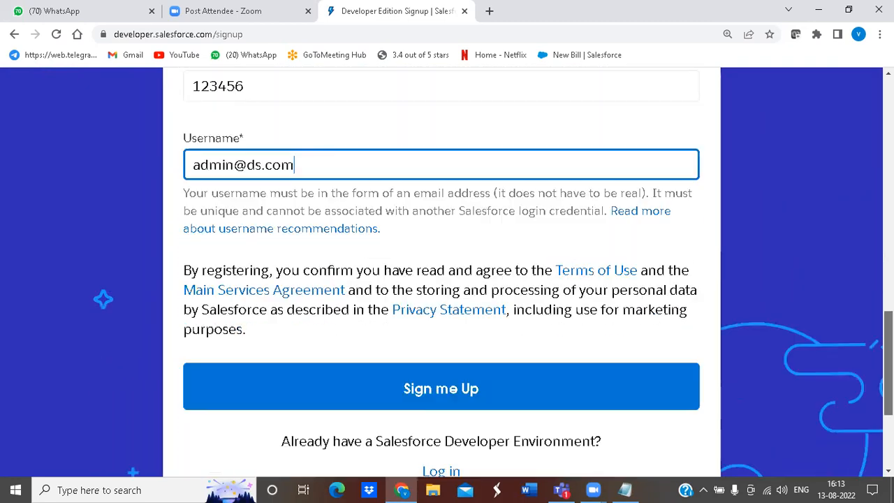
- Submit the signup, add a 2 after 'admin' in the taken username, and resubmit
left_click(444, 393)
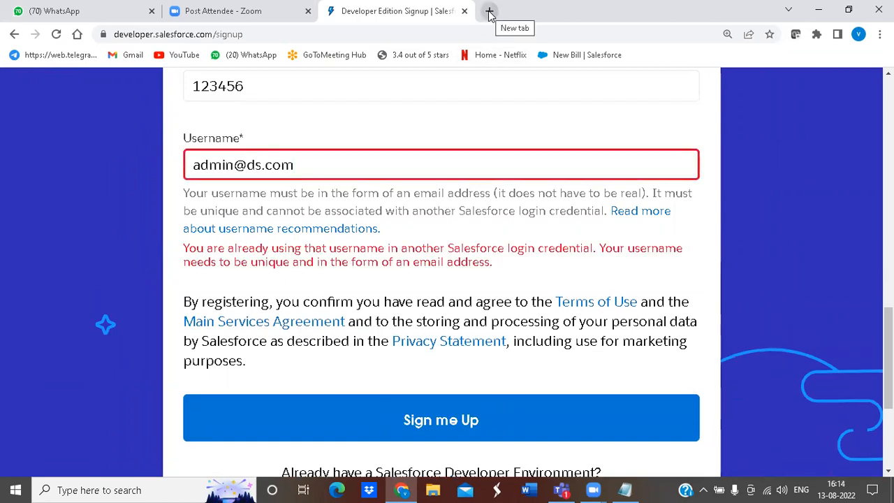
left_click(234, 171)
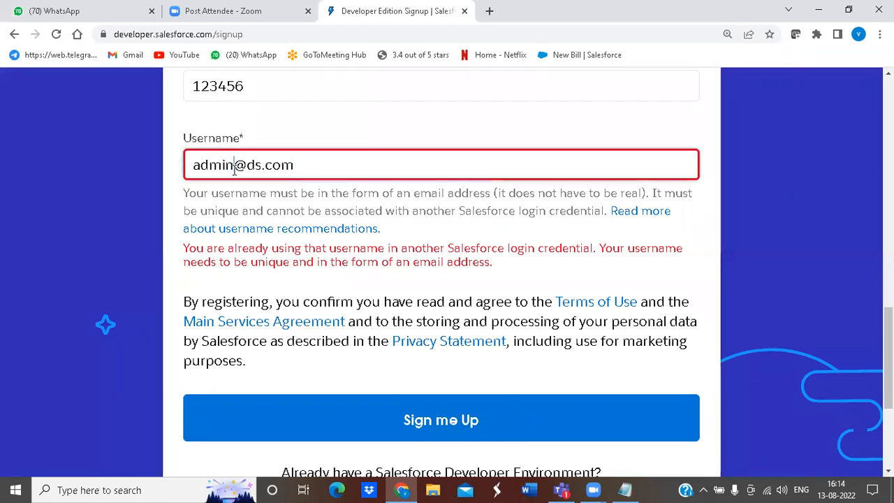
type("2")
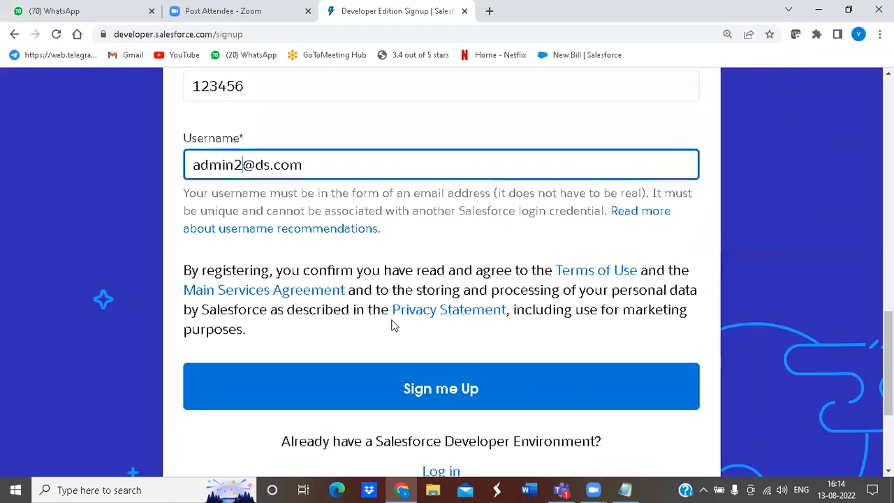
left_click(423, 383)
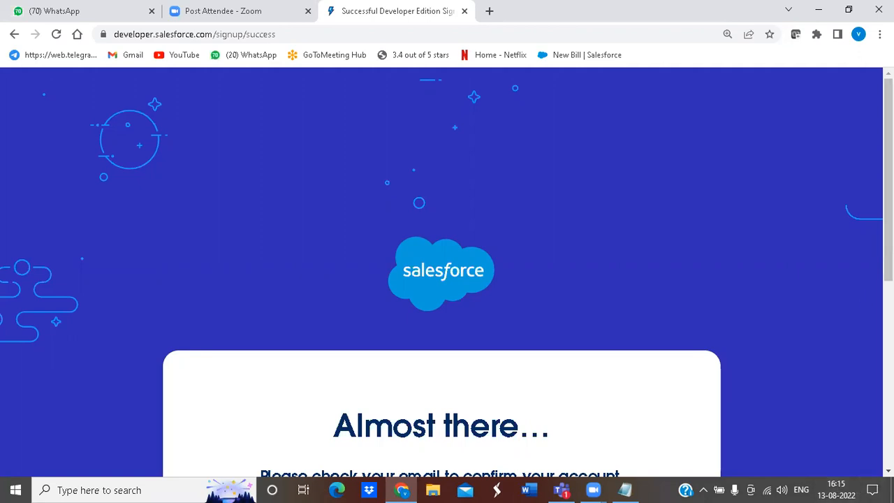
- Scroll down the 'Almost there' page to read the email confirmation message
scroll(447, 271, "down", 3)
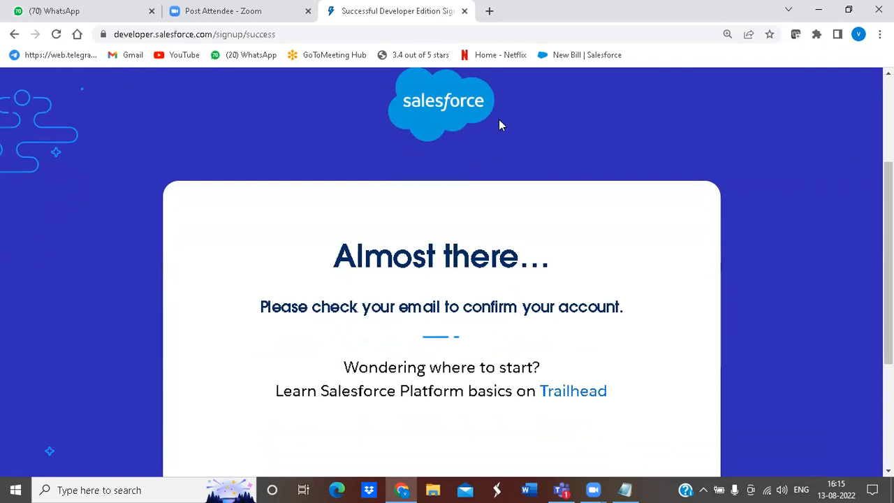
- Open Gmail in a new tab, switch to the Primary inbox, and open Salesforce's verification email
left_click(491, 11)
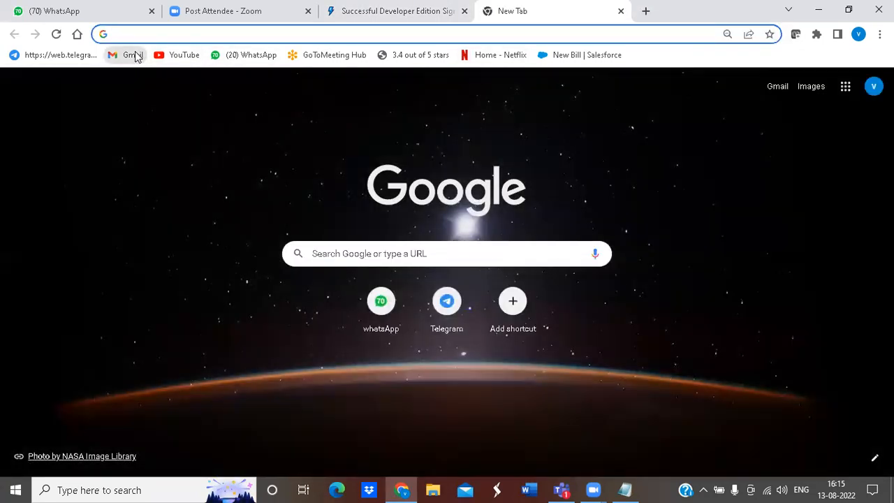
left_click(133, 55)
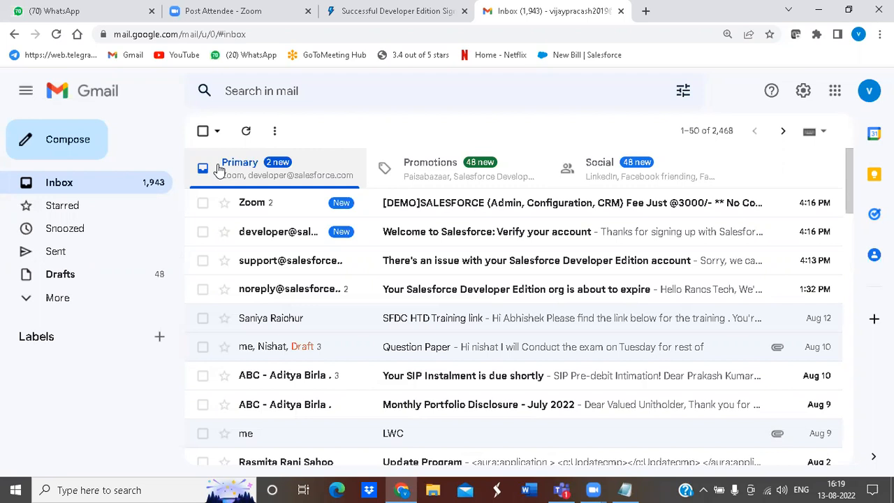
left_click(219, 171)
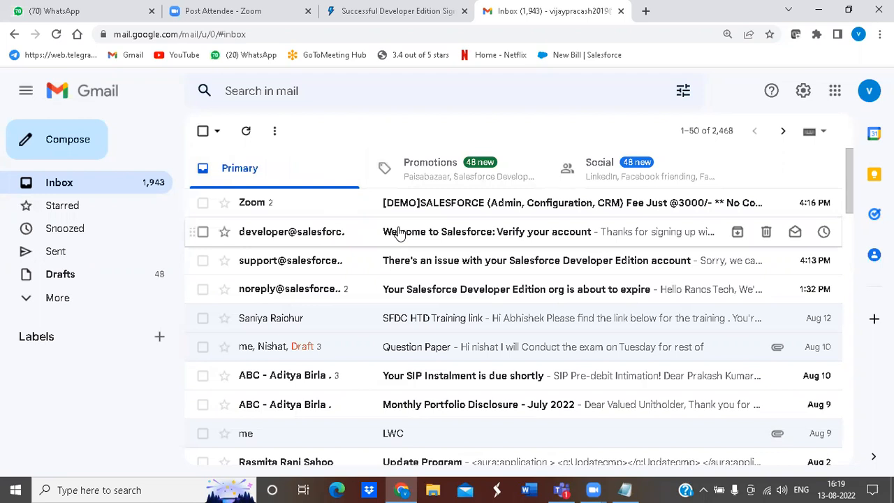
left_click(400, 233)
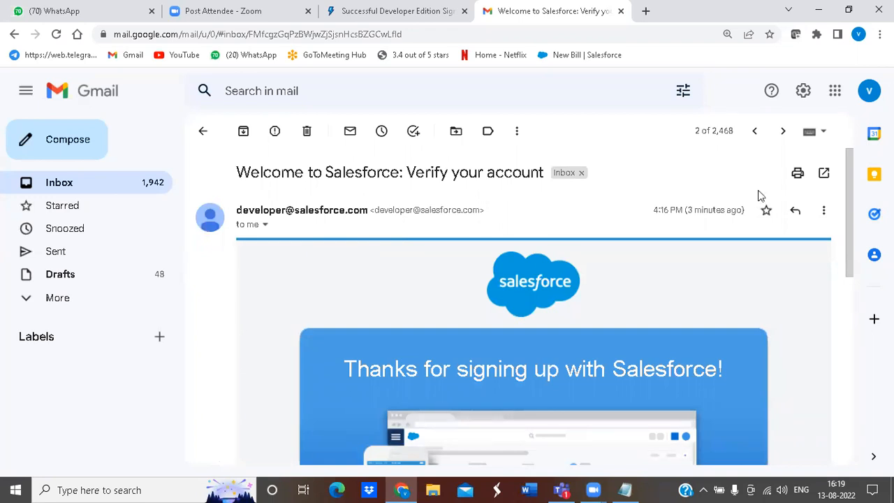
- Scroll down the verification email to the Verify Account link and login details
scroll(849, 276, "down", 2)
scroll(849, 277, "down", 3)
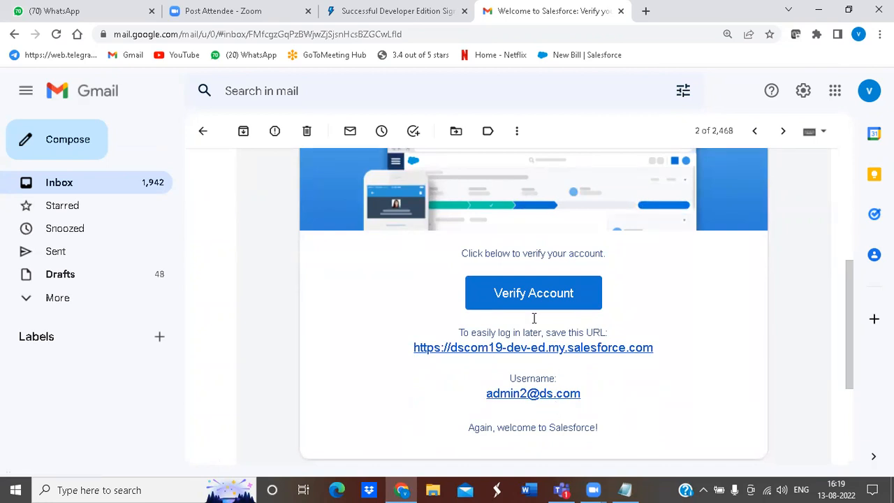
- Verify the new account and enter the new password and its confirmation
left_click(524, 294)
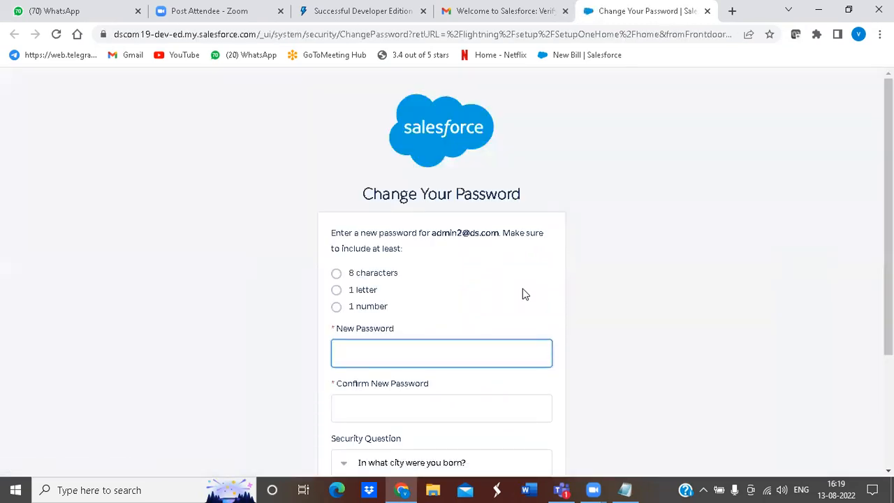
left_click(463, 358)
type("••••••••")
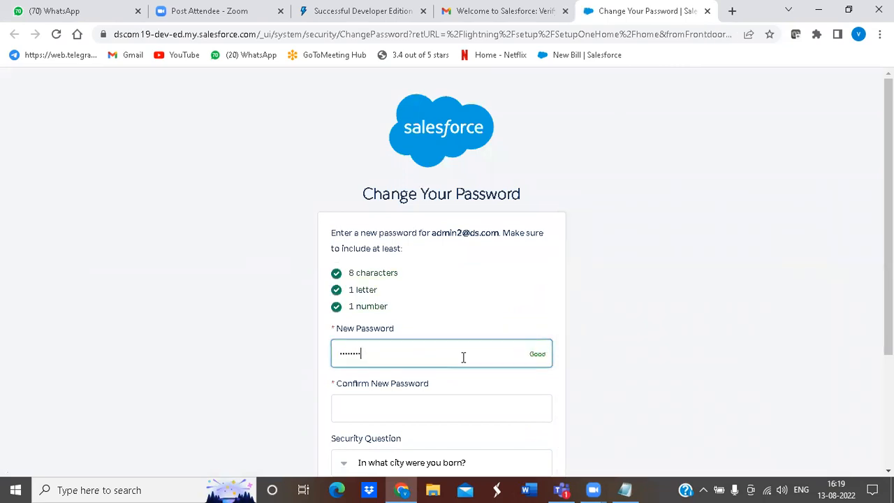
scroll(453, 325, "down", 1)
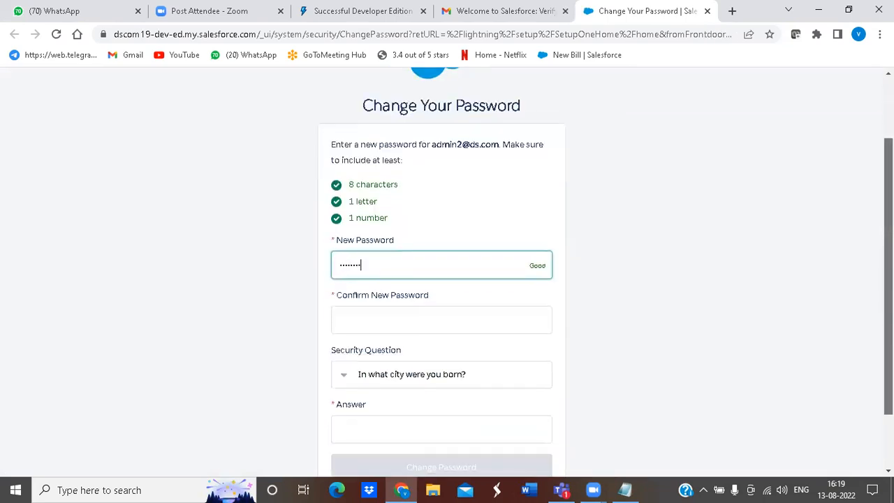
left_click(453, 325)
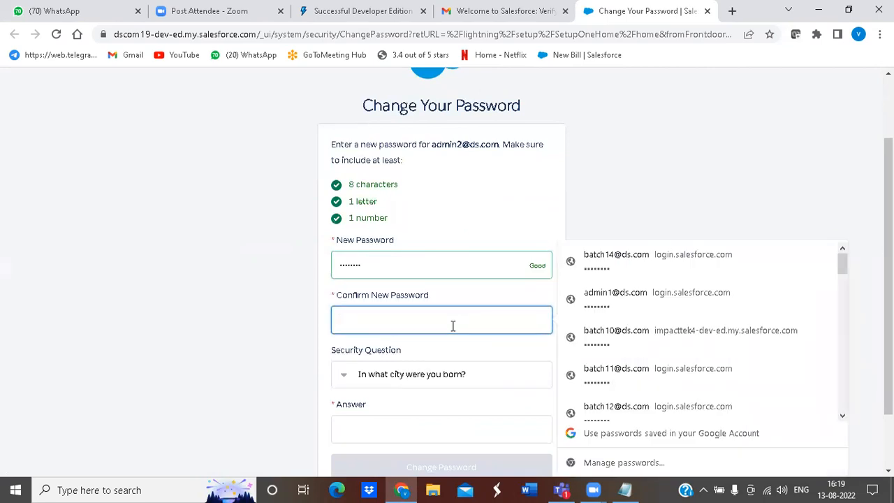
type("••••••••")
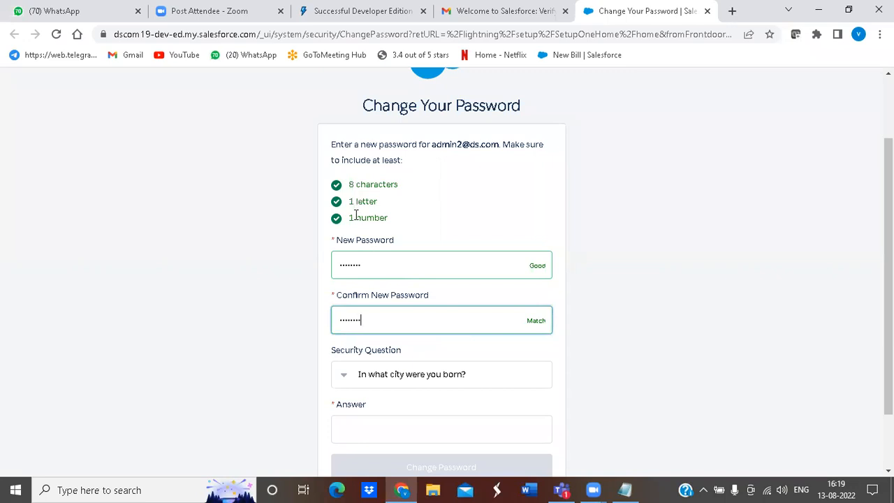
- Fill in the security question answer and submit the password change
left_click(444, 431)
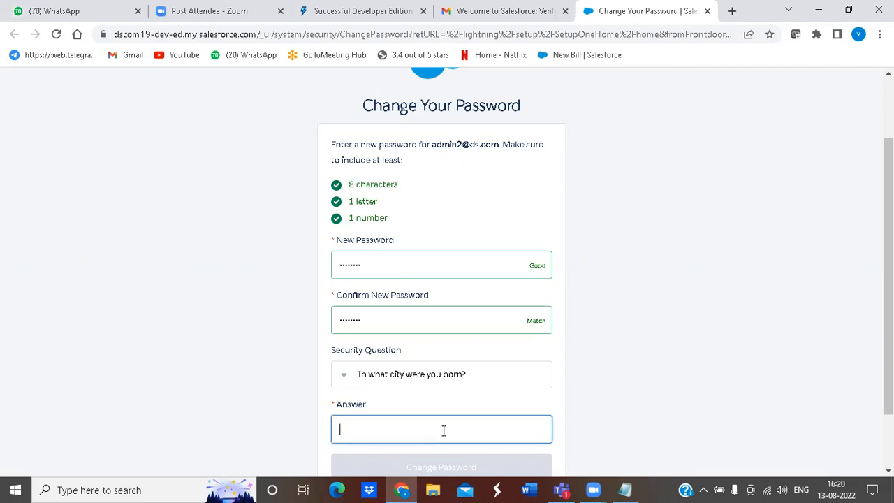
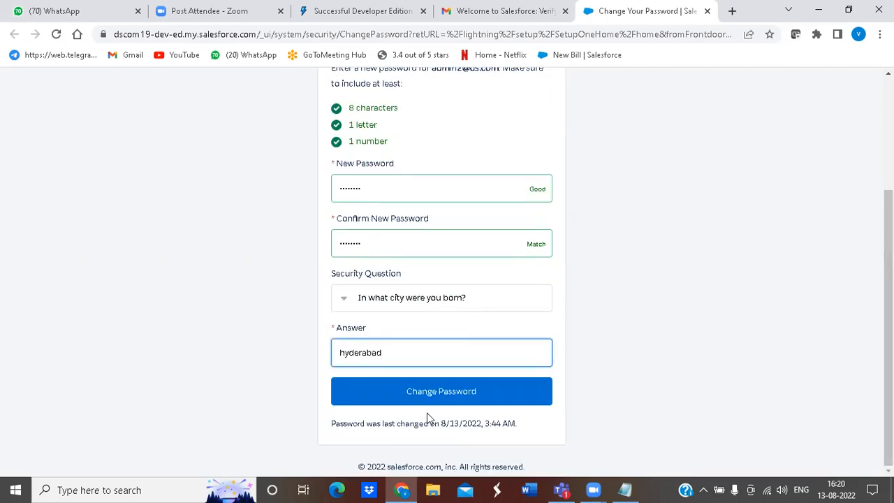
left_click(435, 397)
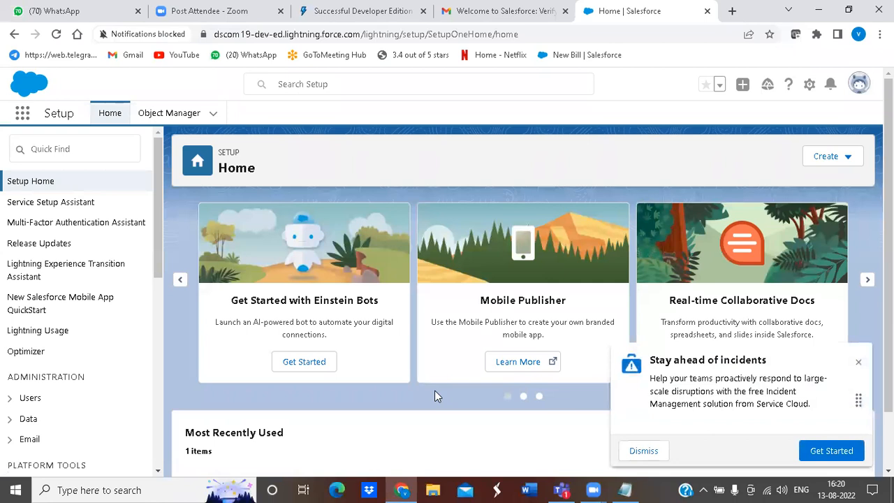
- Dismiss the incident-management and learning popups, then switch to Salesforce Classic from the profile menu
left_click(859, 362)
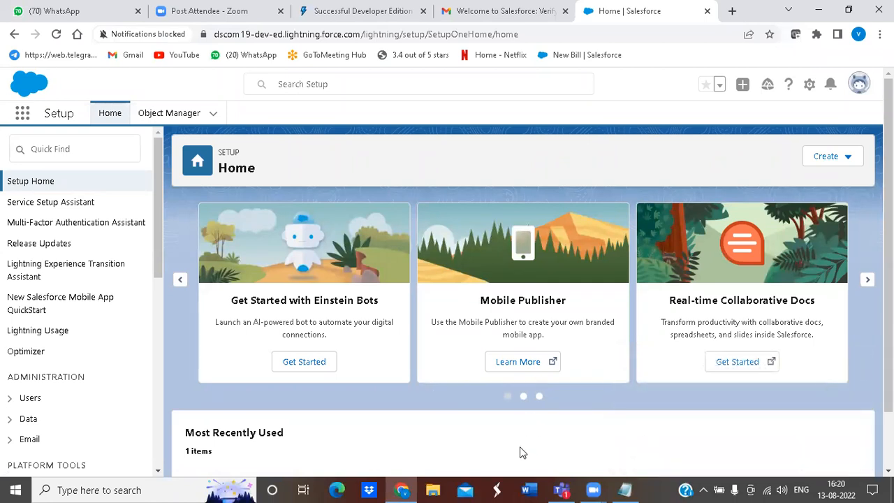
left_click(857, 114)
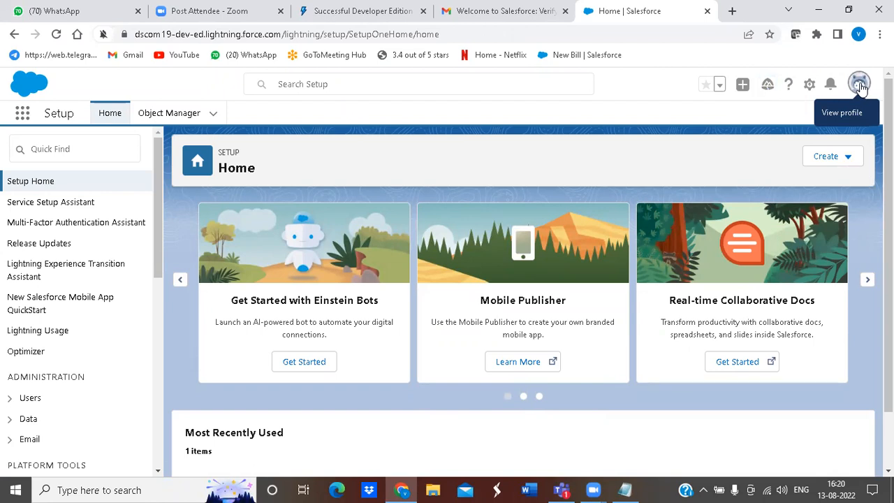
left_click(859, 85)
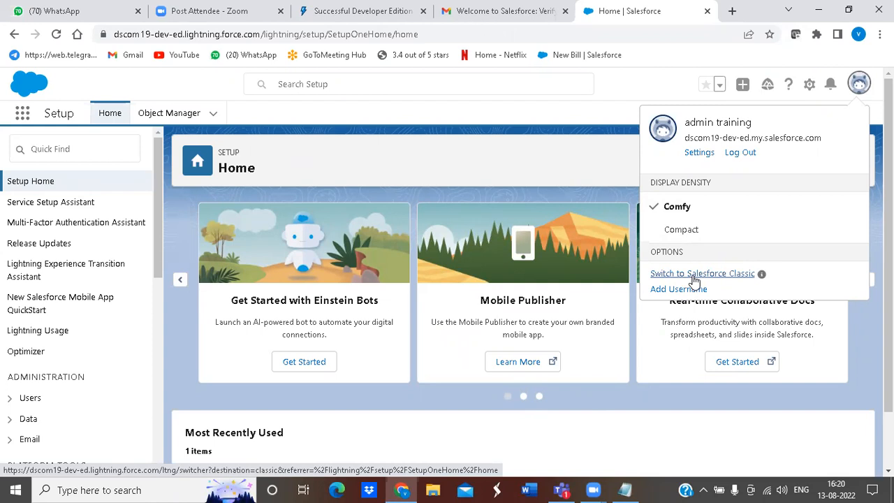
left_click(695, 280)
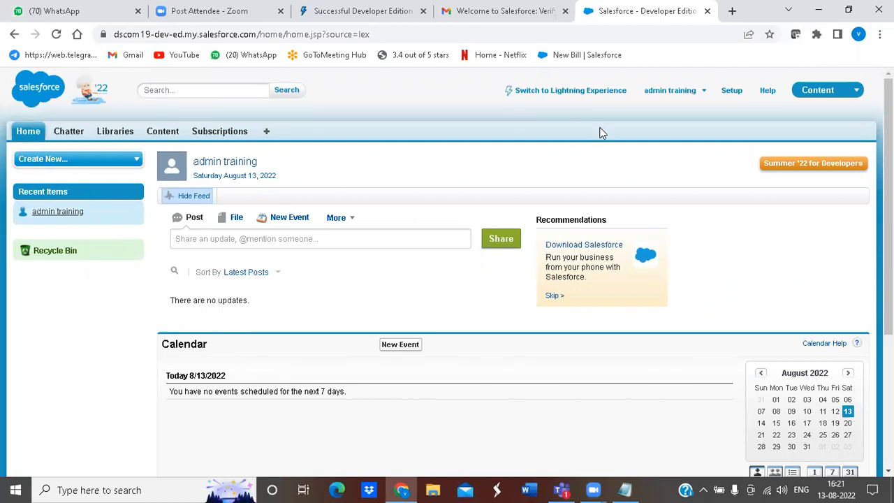
- Go to Setup from the Salesforce Classic header
left_click(728, 98)
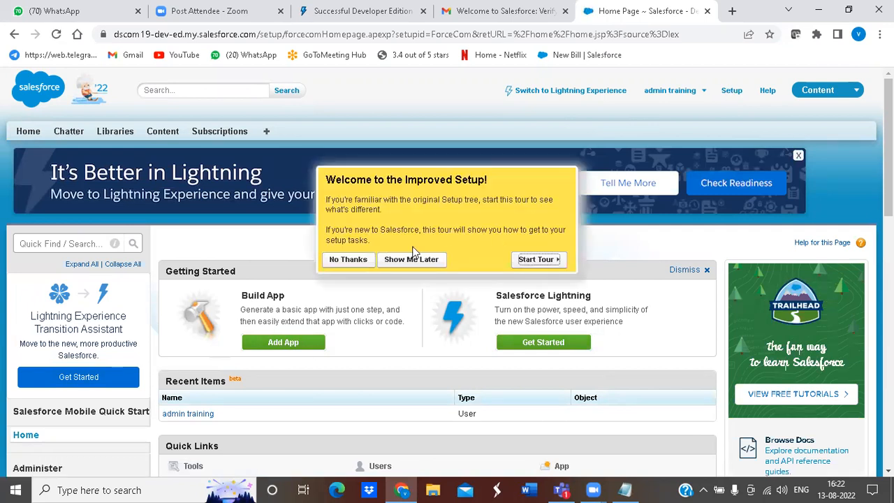
- Decline the improved setup tour and look over the Classic Setup home page
left_click(348, 260)
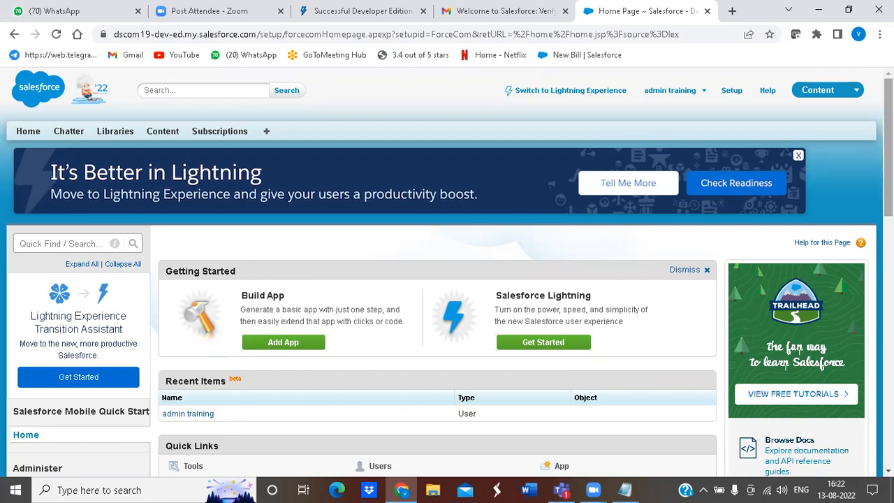
scroll(846, 429, "down", 3)
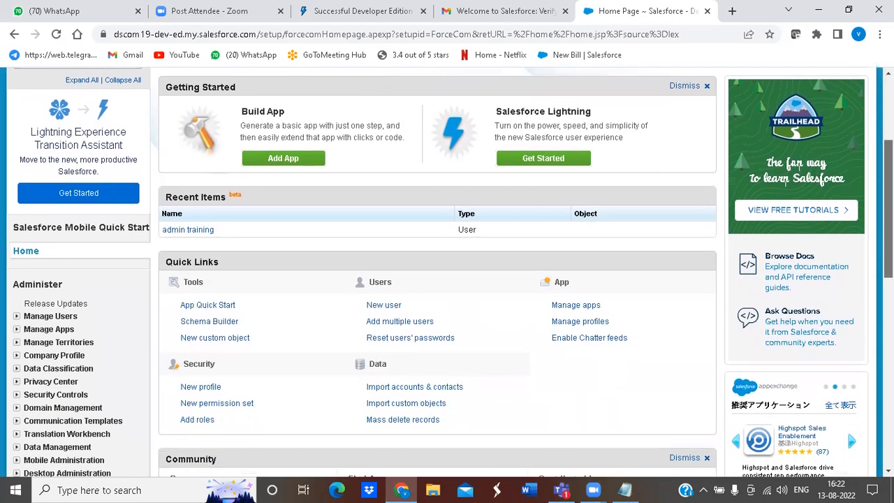
scroll(846, 429, "down", 3)
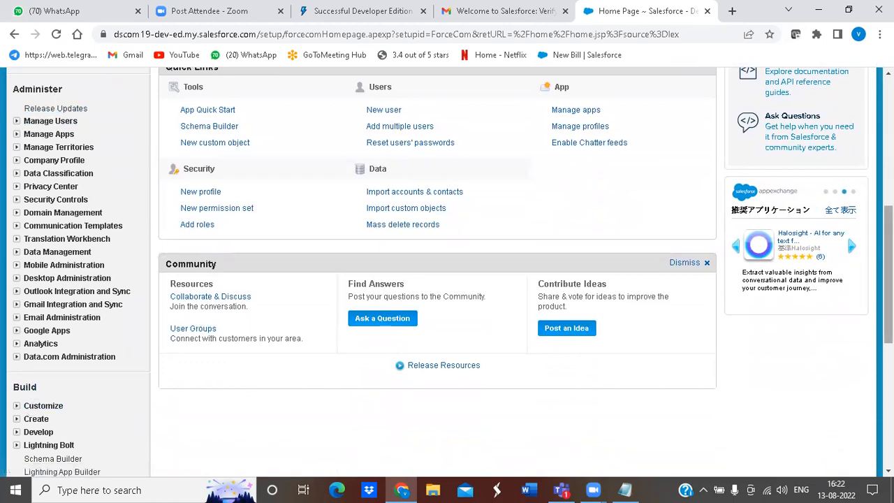
scroll(451, 272, "down", 4)
scroll(452, 273, "down", 2)
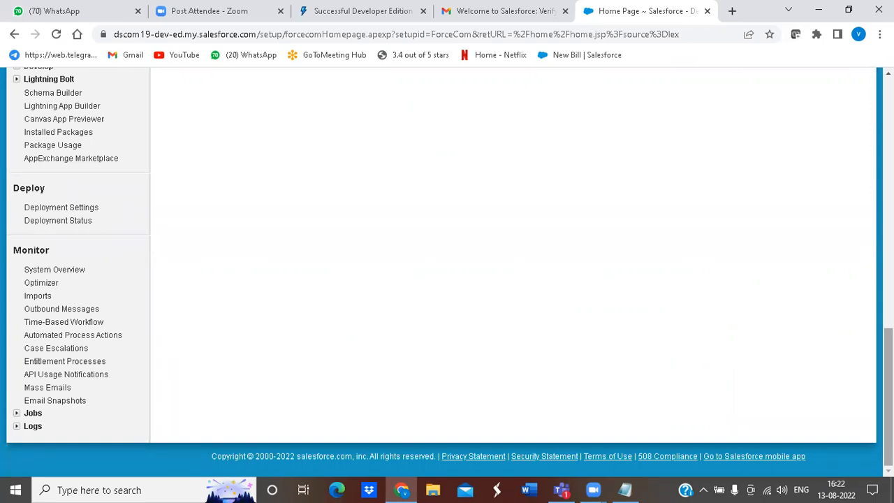
scroll(447, 272, "up", 15)
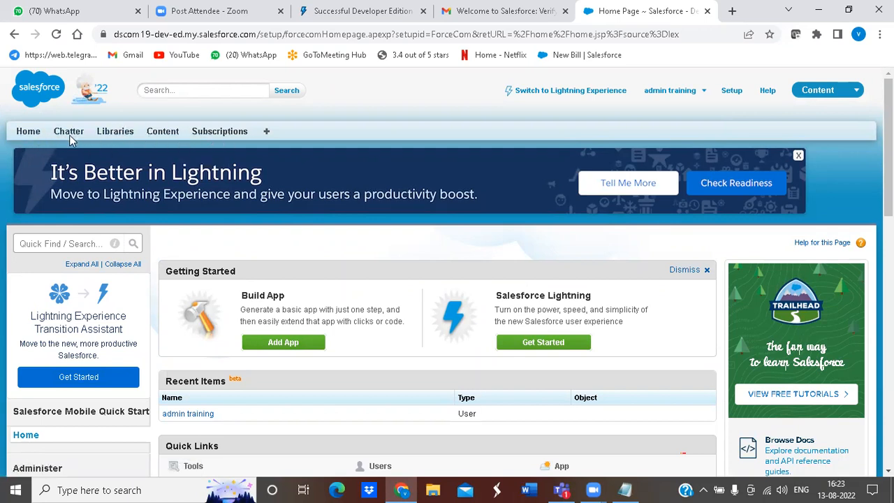
left_click(26, 139)
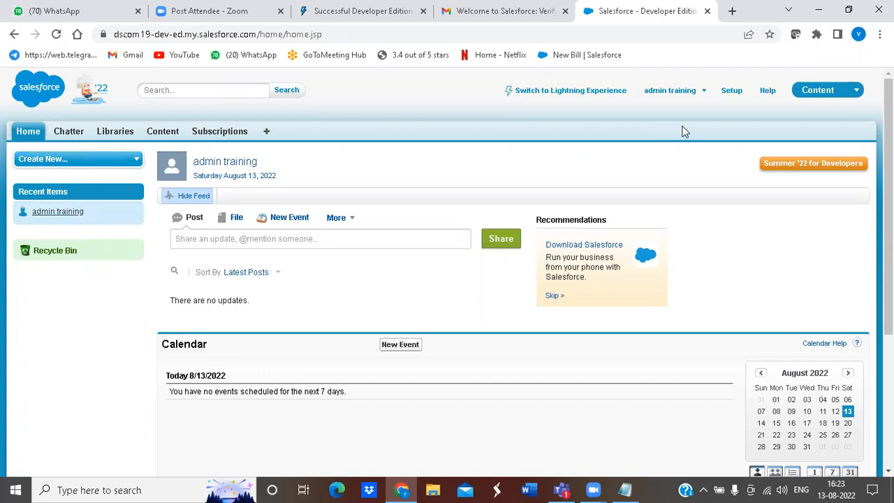
left_click(737, 91)
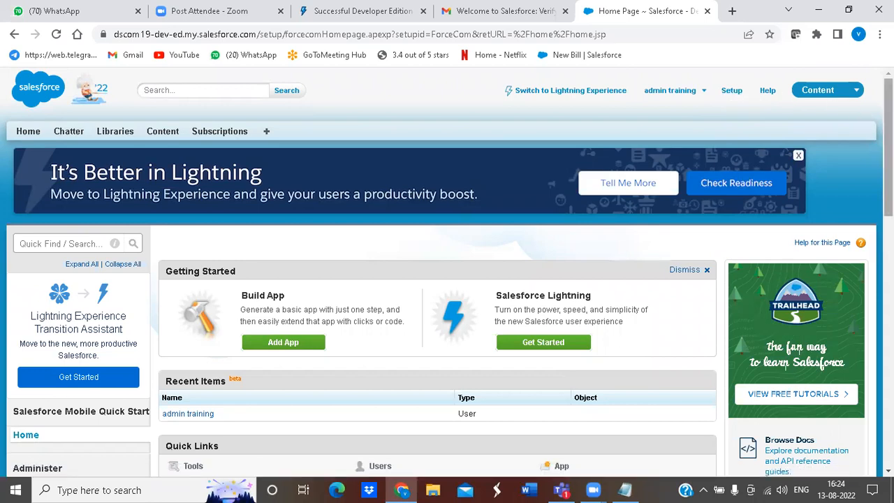
- Review the Setup home Quick Links, then bring the Notepad class notes to the front
scroll(846, 367, "down", 3)
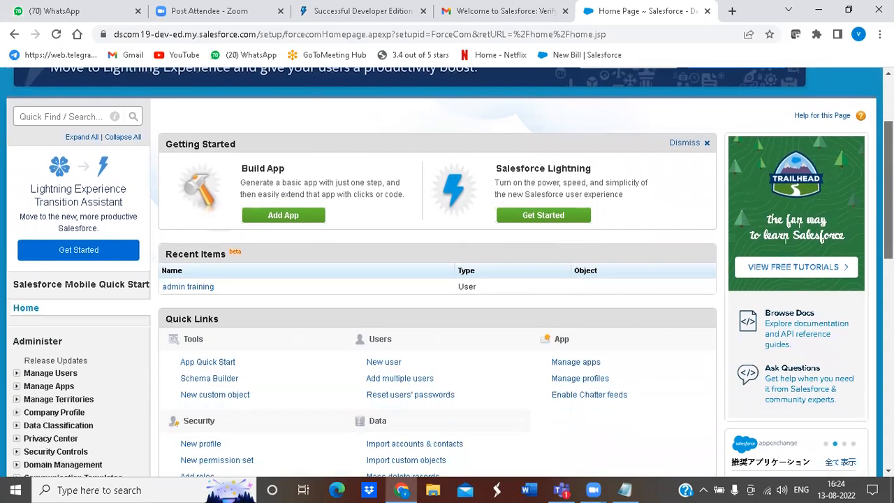
scroll(846, 367, "down", 5)
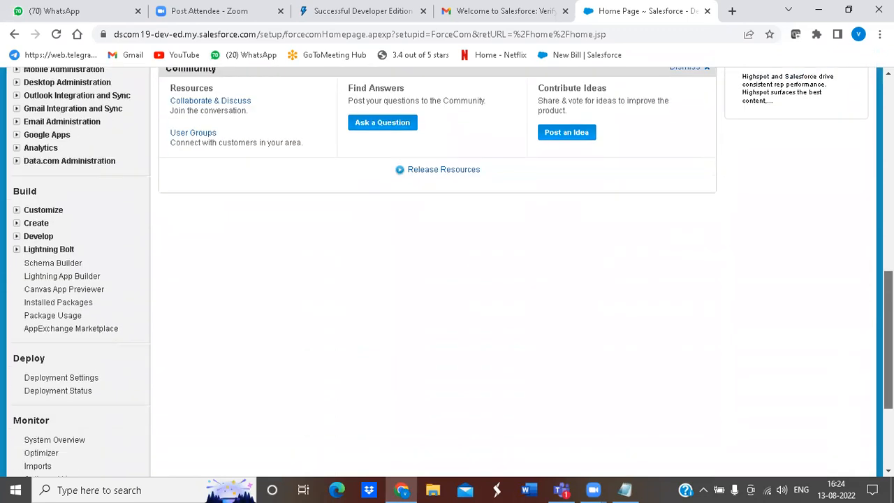
scroll(847, 366, "up", 4)
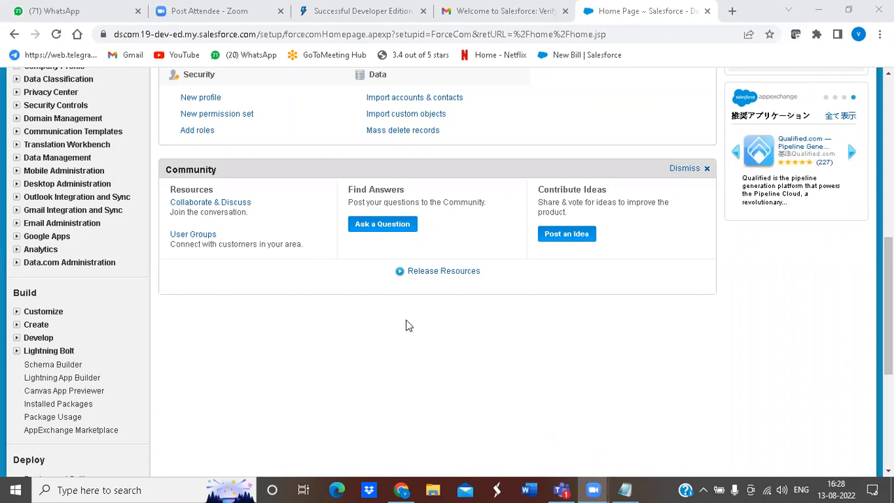
left_click_drag(887, 321, 887, 168)
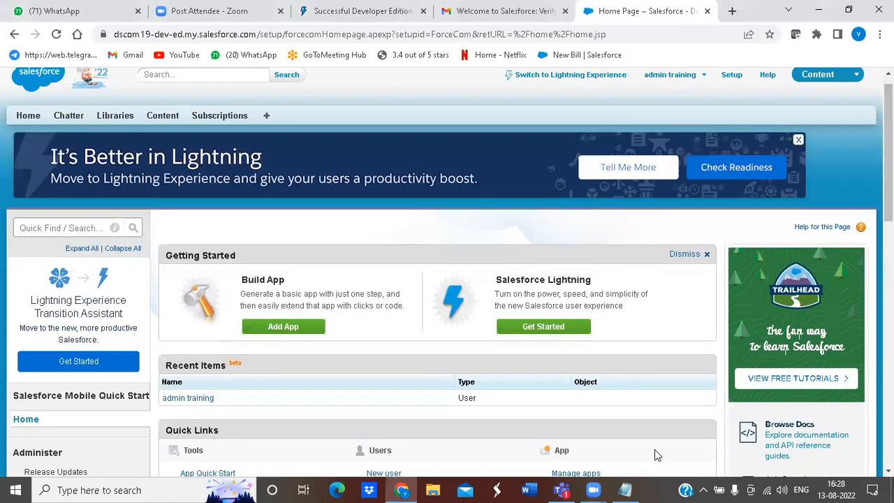
left_click(626, 489)
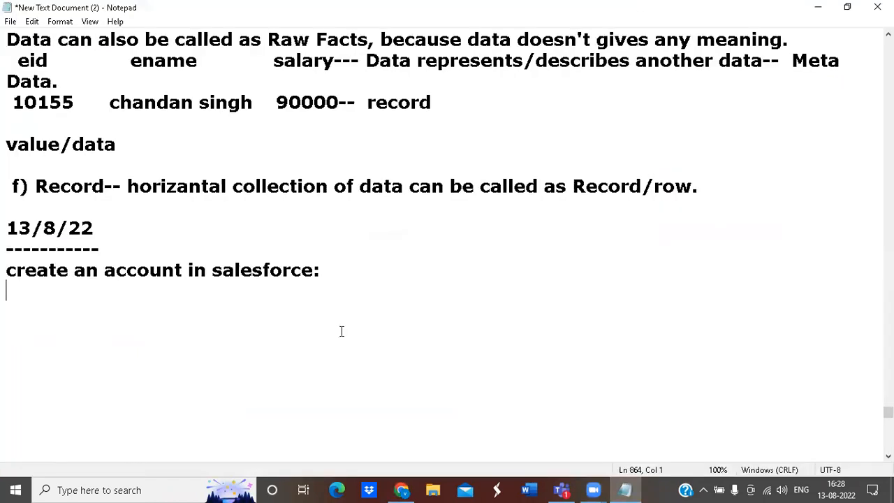
- Add the line 'i want to create custom app:' to the notes, then return to Salesforce
key("Return")
key("Return")
type("i want to create")
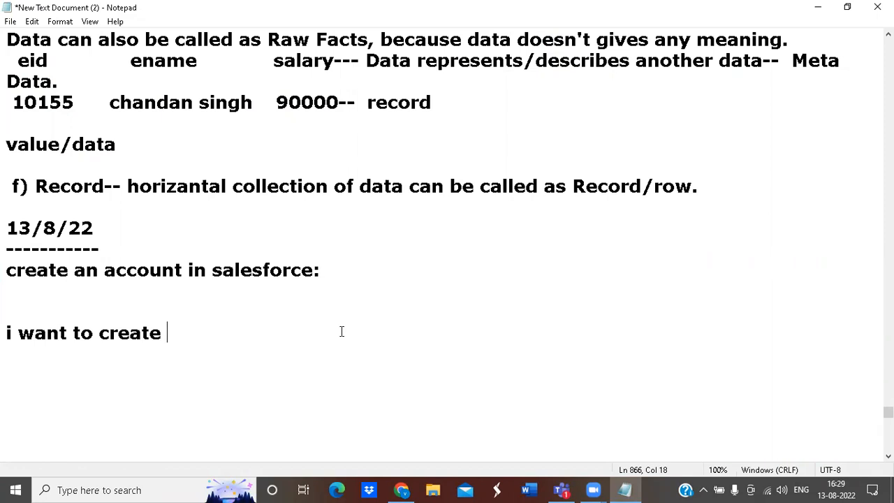
type("custom app:")
key("Return")
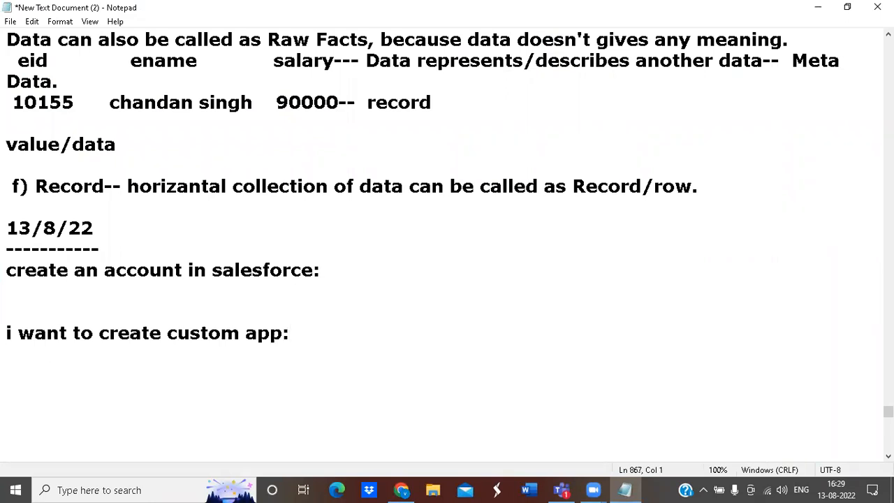
left_click(400, 488)
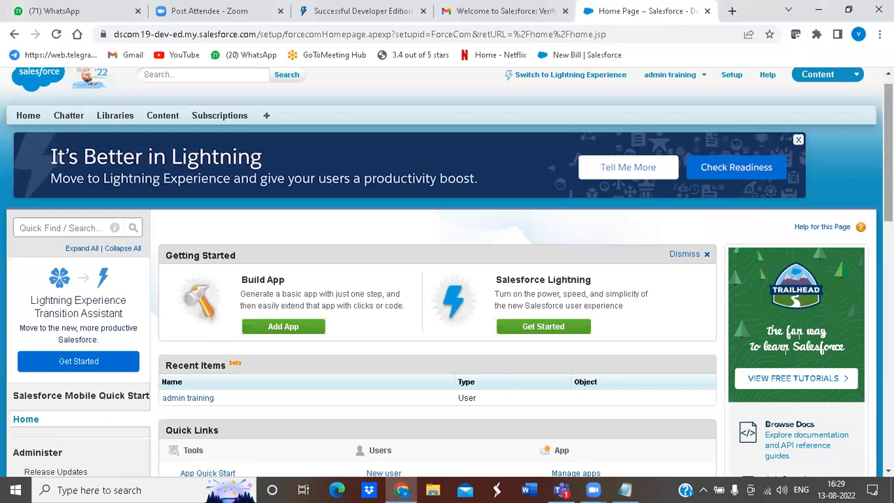
- Open Build > Create > Apps in the Setup sidebar to list the existing apps
scroll(447, 273, "down", 7)
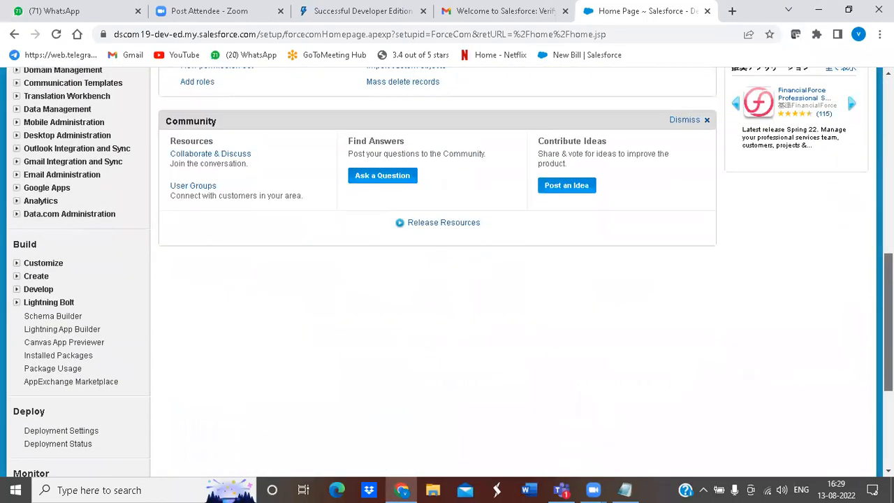
scroll(447, 272, "down", 1)
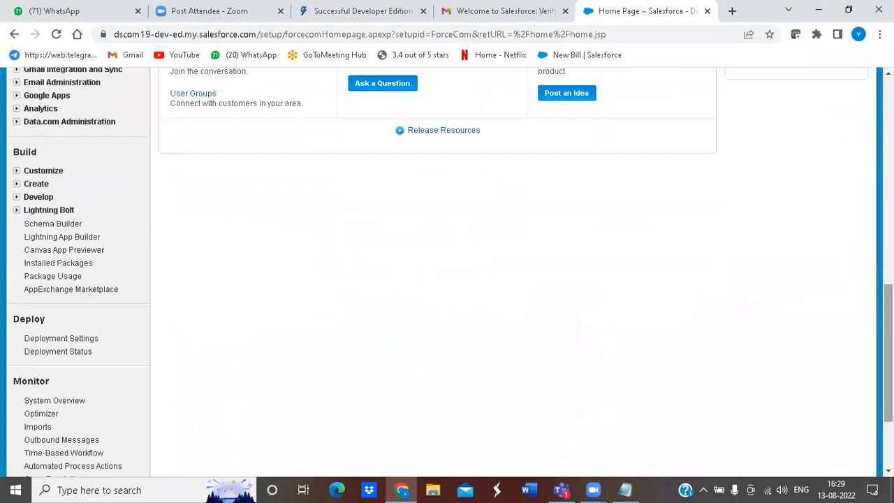
left_click(17, 185)
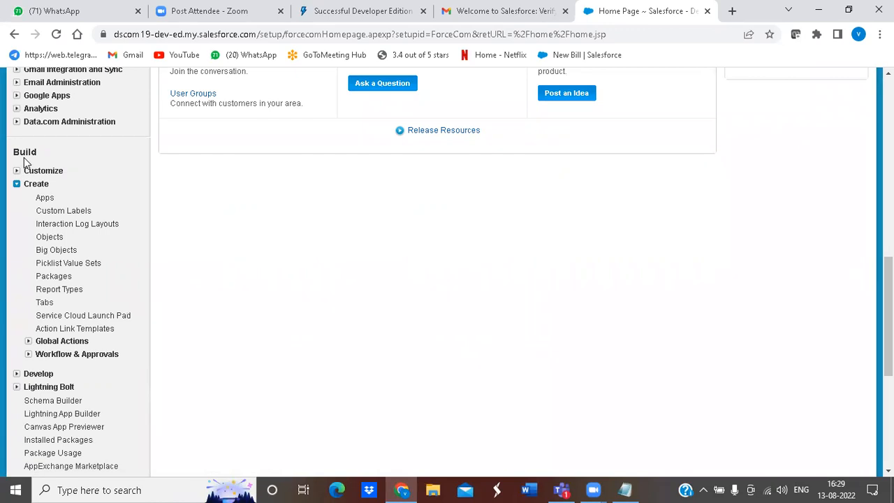
left_click(46, 201)
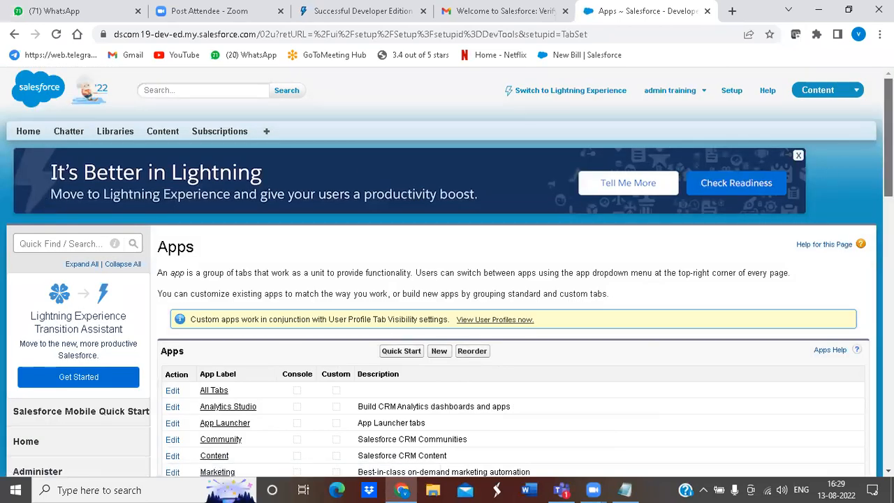
scroll(447, 272, "down", 3)
- Start a new custom app with App Label 'My First Custom Application' and auto-filled App Name
left_click(438, 160)
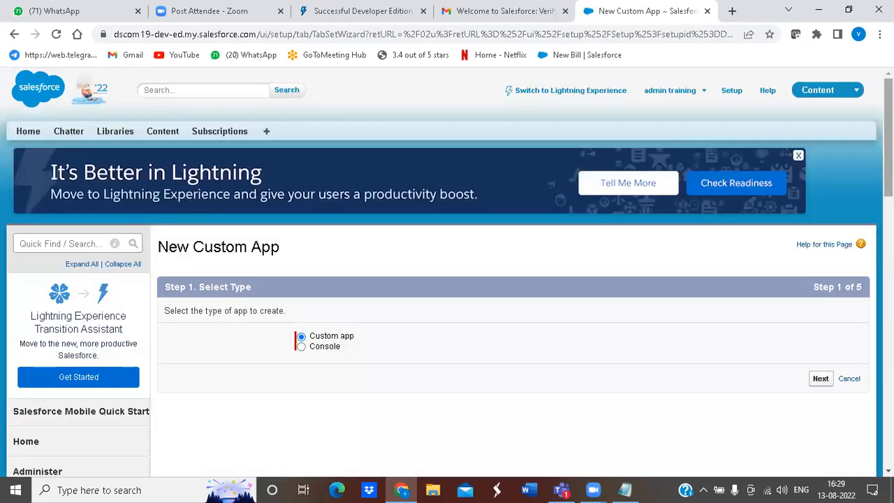
scroll(436, 166, "down", 1)
scroll(405, 261, "down", 1)
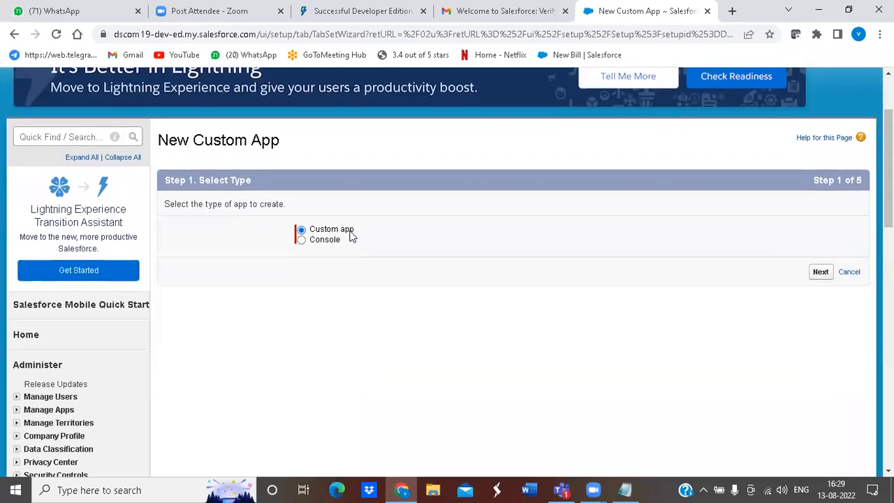
left_click(820, 272)
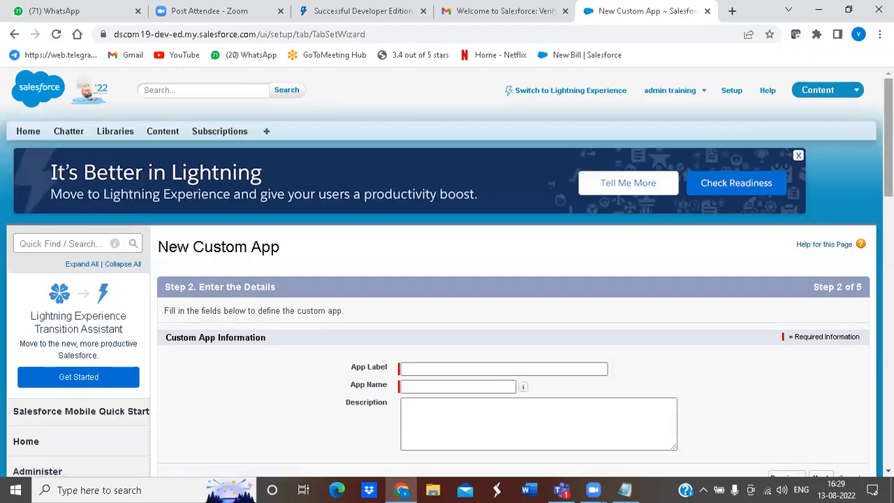
scroll(556, 196, "down", 2)
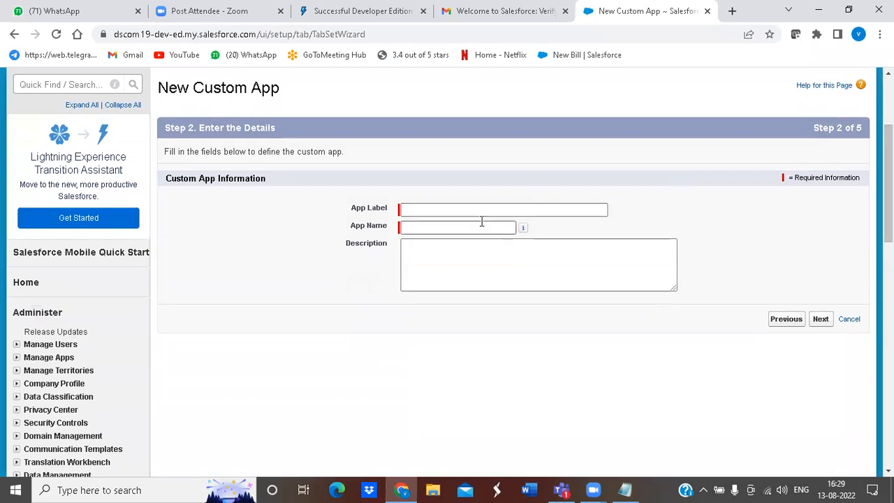
left_click(426, 211)
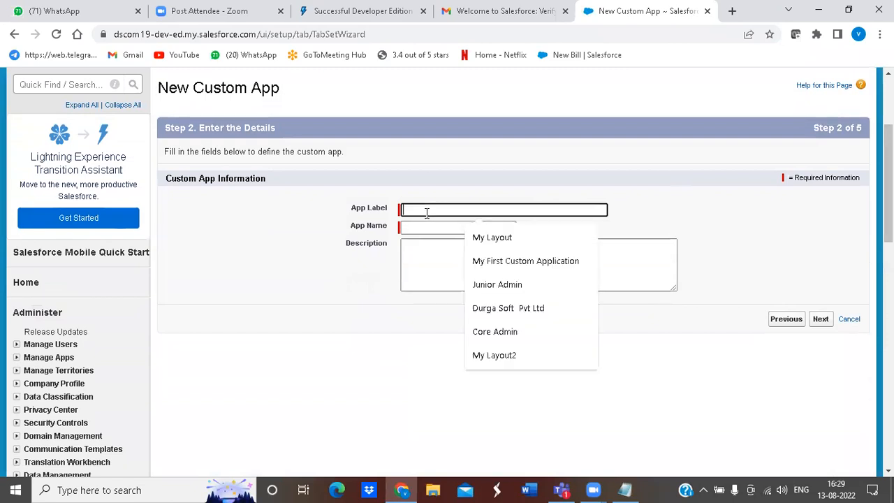
left_click(471, 260)
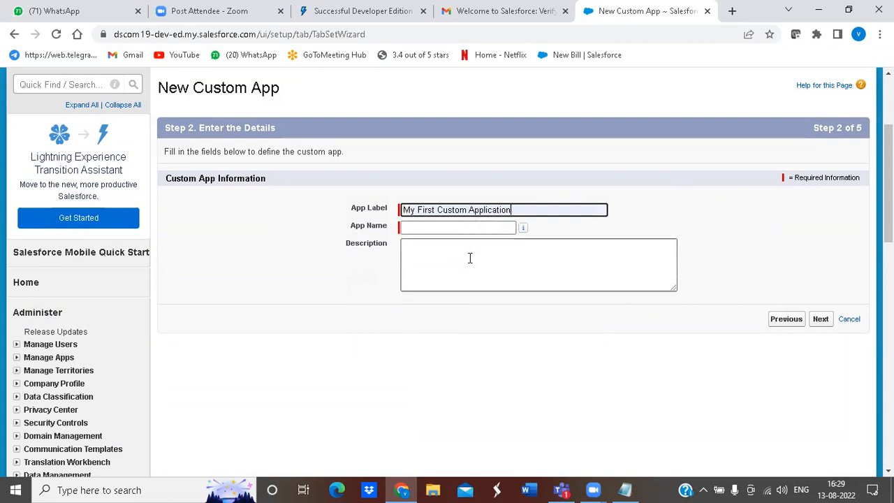
left_click(470, 259)
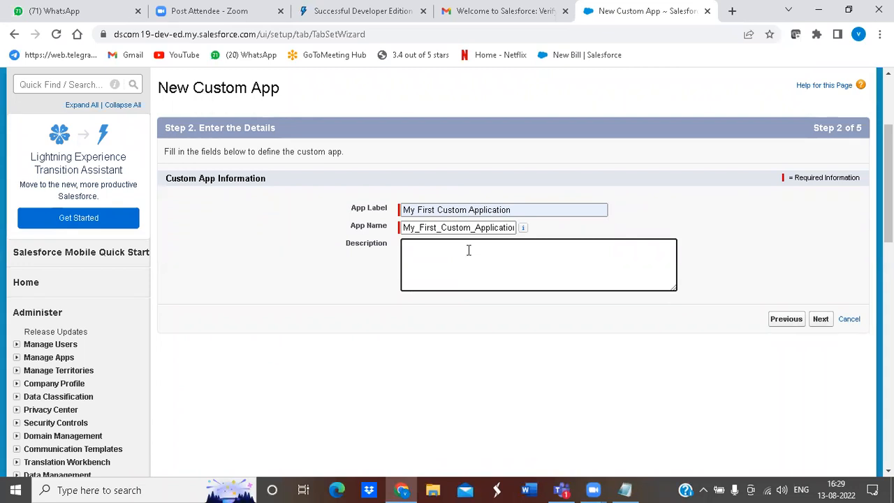
left_click(824, 322)
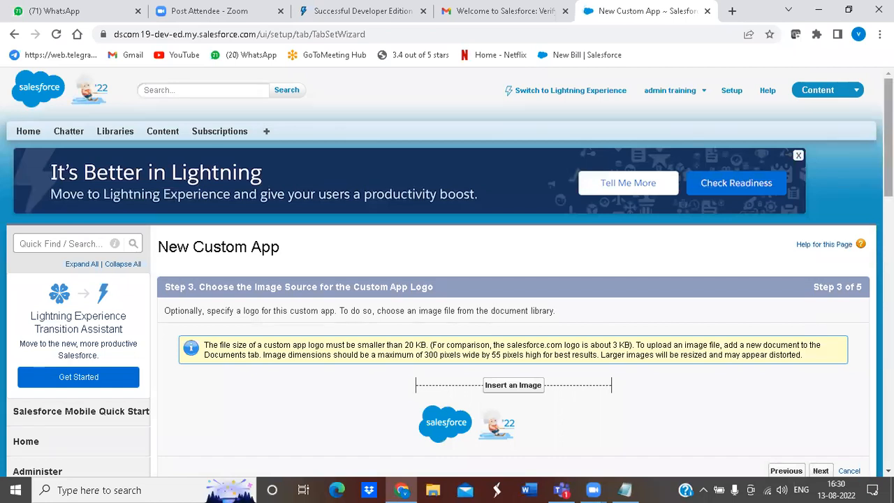
- Highlight the 20 KB size limit for custom app logos on Step 3
scroll(447, 279, "down", 2)
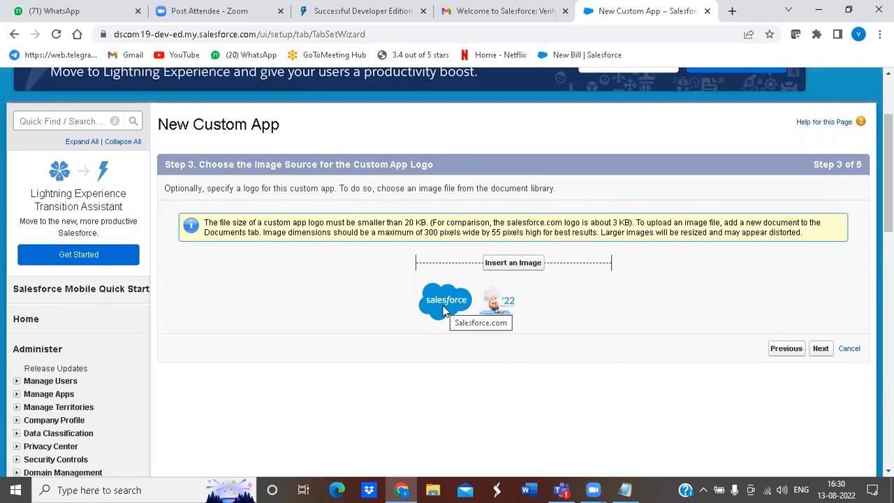
left_click_drag(405, 223, 423, 224)
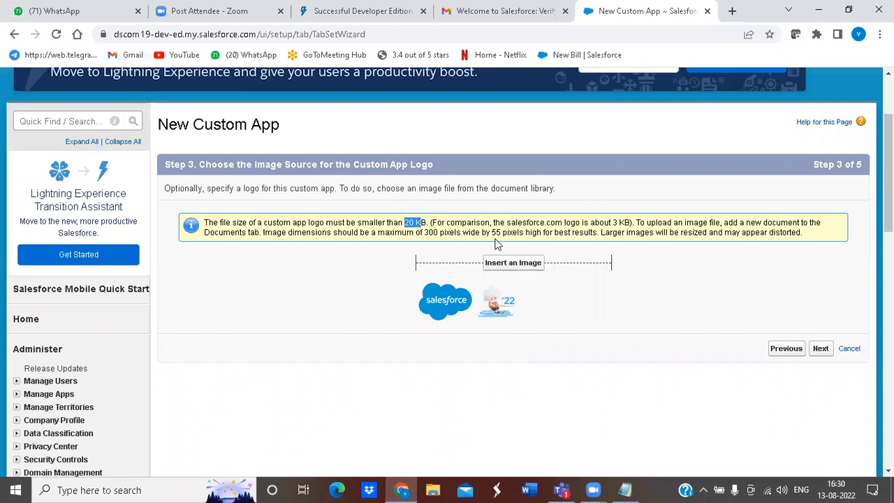
scroll(888, 174, "up", 2)
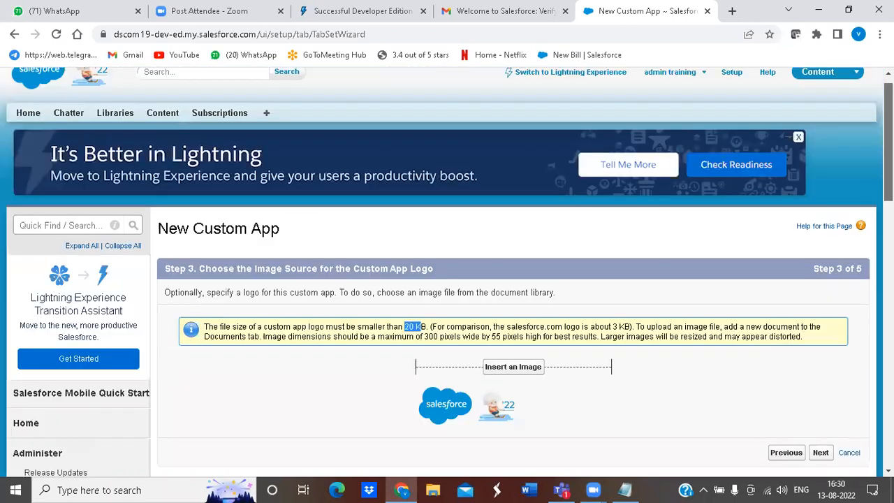
left_click_drag(888, 153, 888, 146)
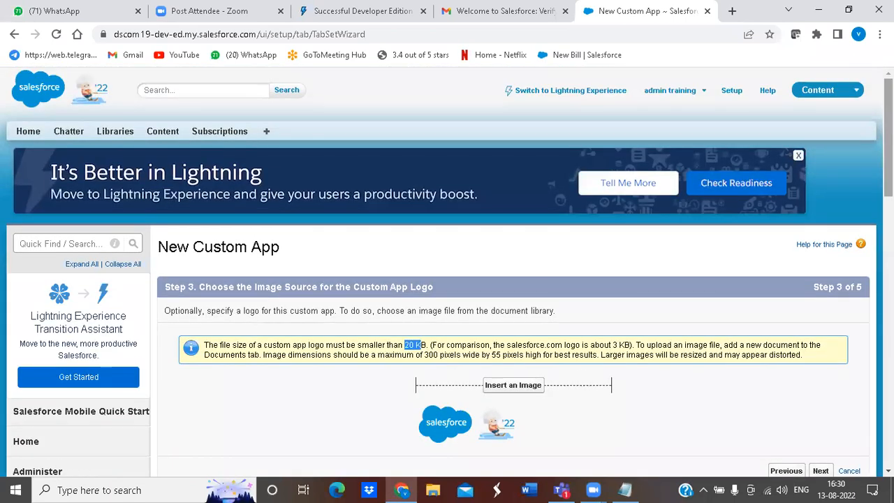
- Search Google for 'puma logo' in a new browser tab
left_click(732, 11)
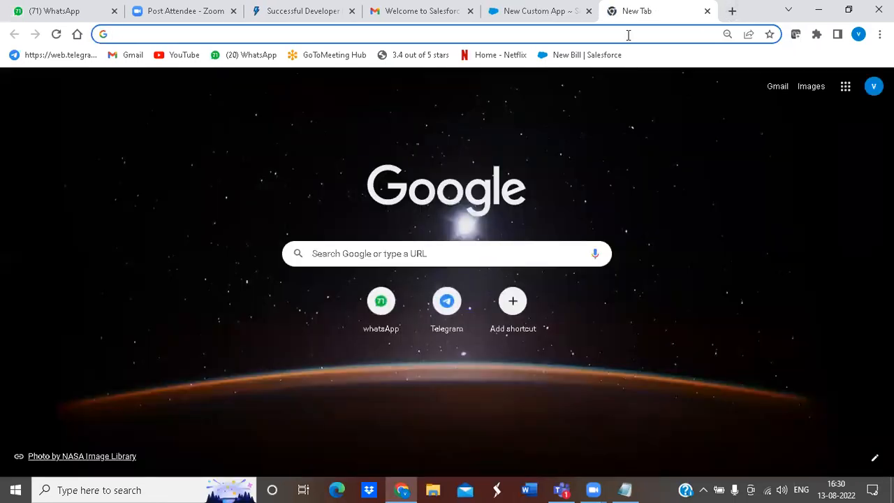
left_click(628, 35)
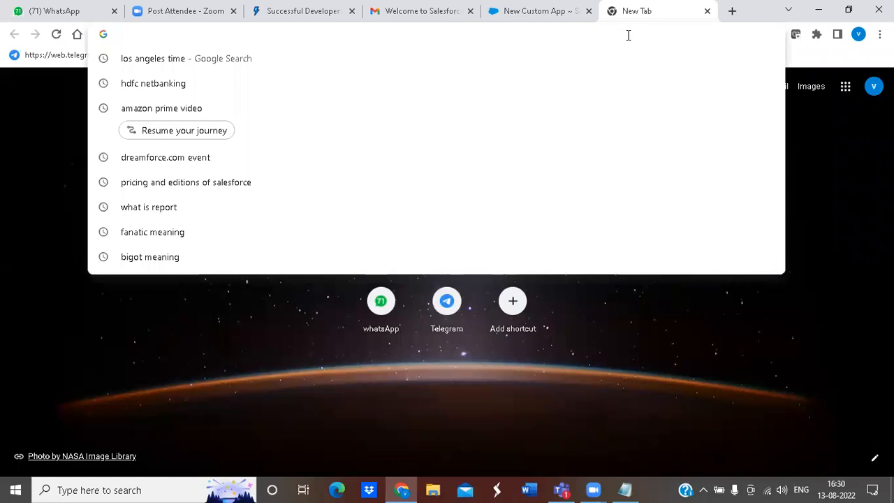
type("puma ")
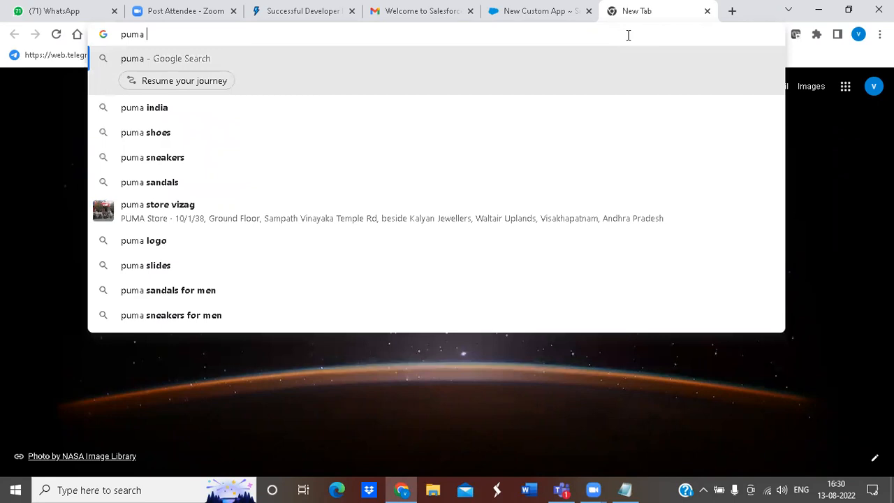
type("log")
key("Return")
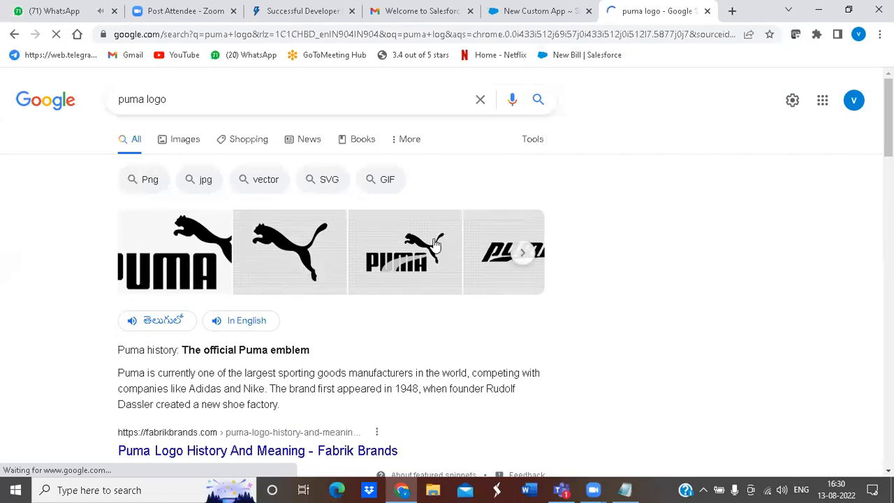
- Save a Puma logo image to the Desktop as images.png and minimize the browser
left_click(285, 261)
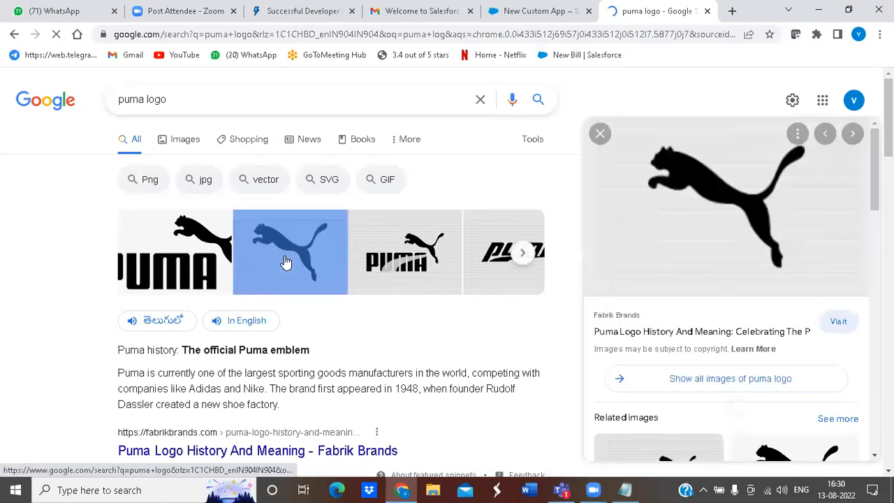
right_click(726, 200)
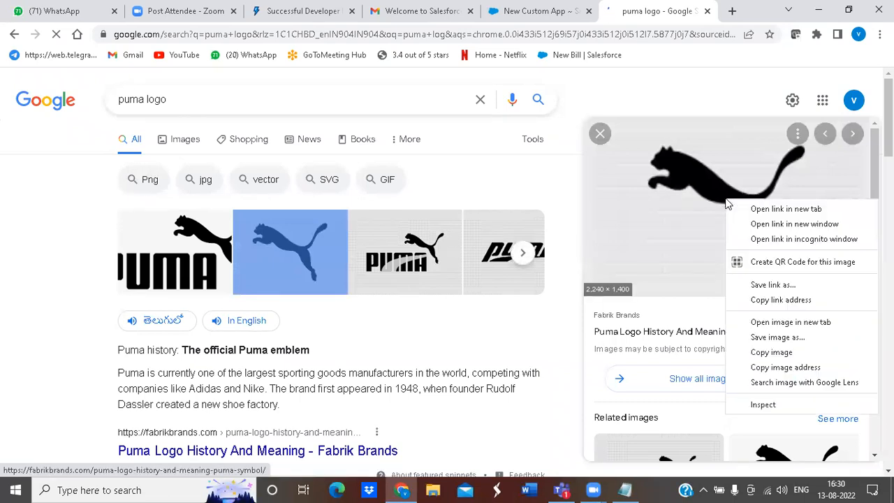
left_click(767, 338)
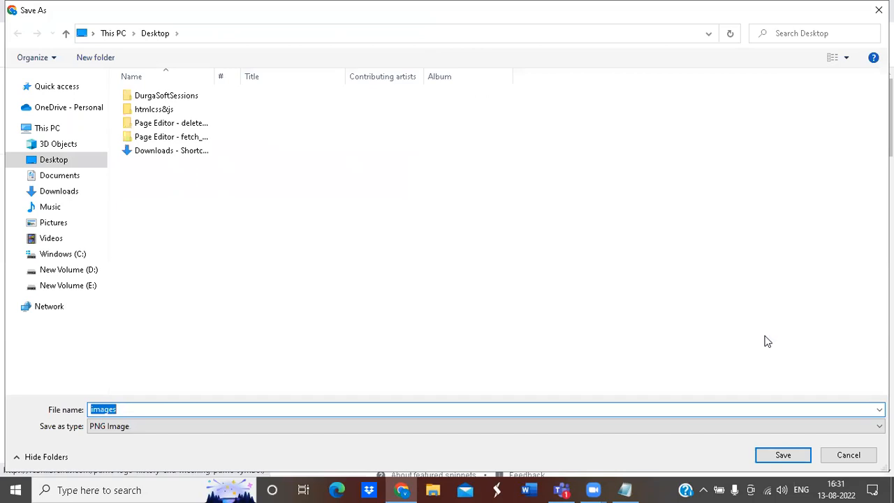
left_click(791, 458)
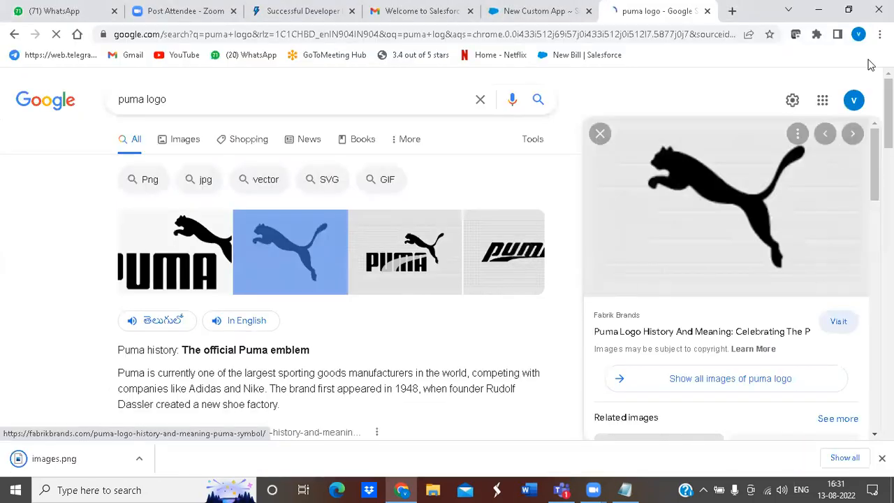
left_click(821, 11)
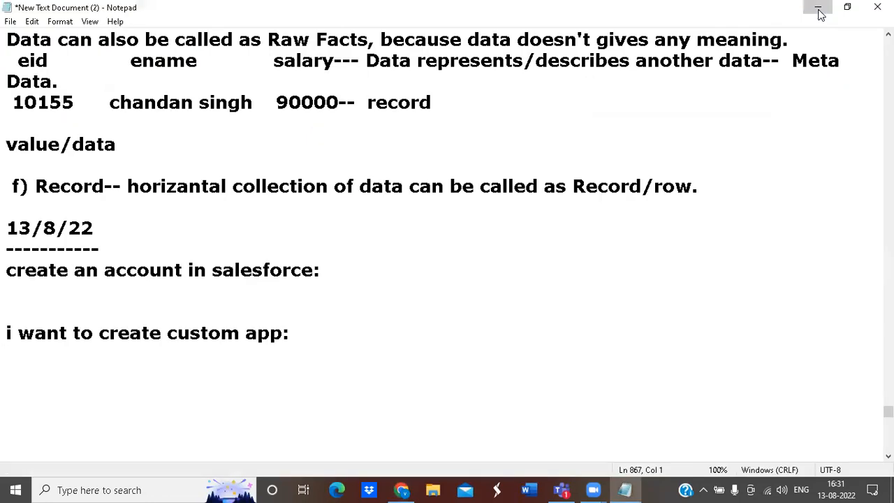
left_click(820, 9)
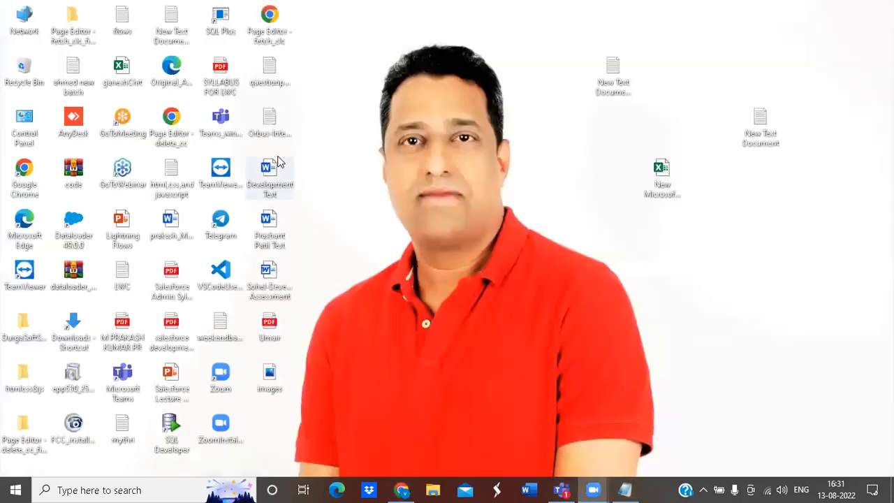
double_click(268, 375)
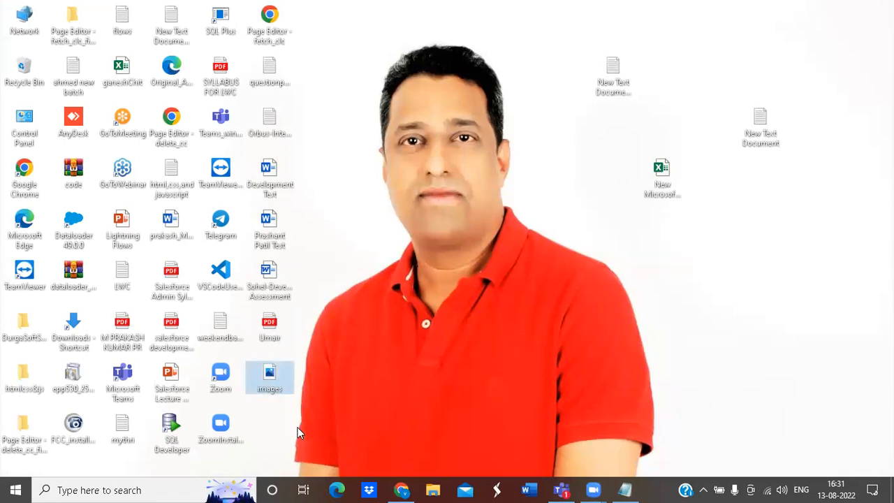
right_click(270, 381)
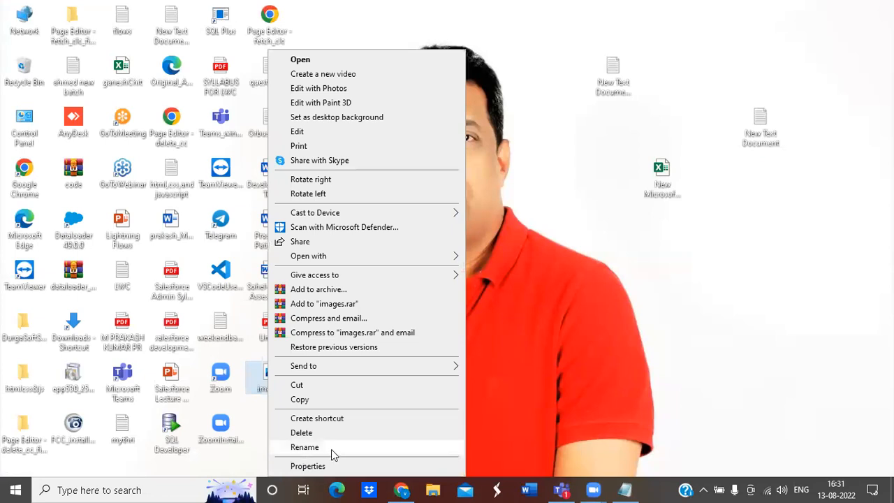
left_click(324, 468)
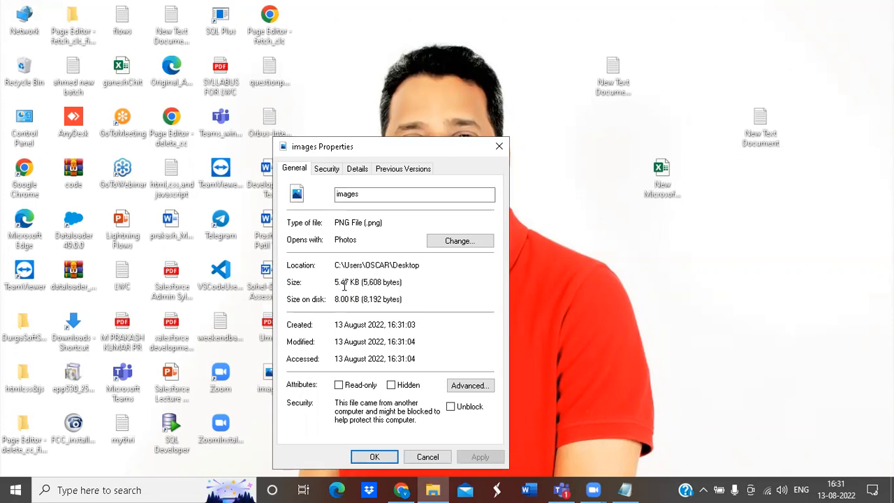
left_click(373, 456)
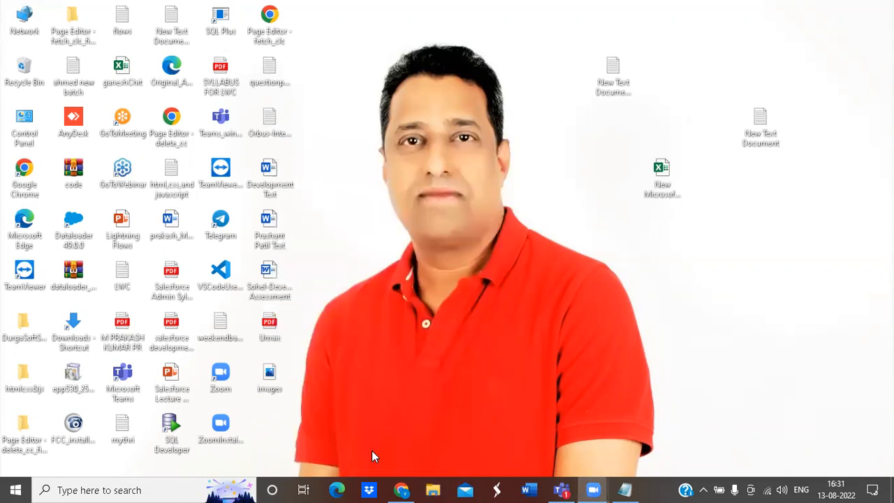
left_click(402, 490)
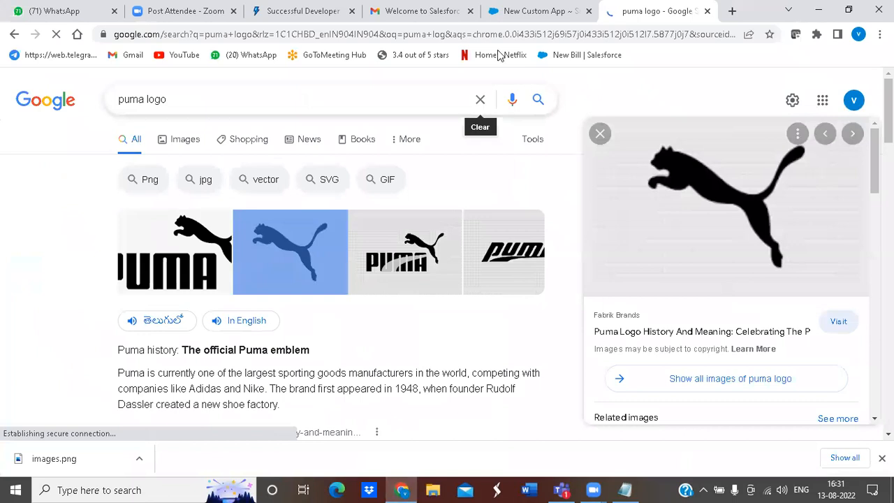
- Open the All Tabs page in a second browser tab, keeping the custom app wizard open
left_click(515, 11)
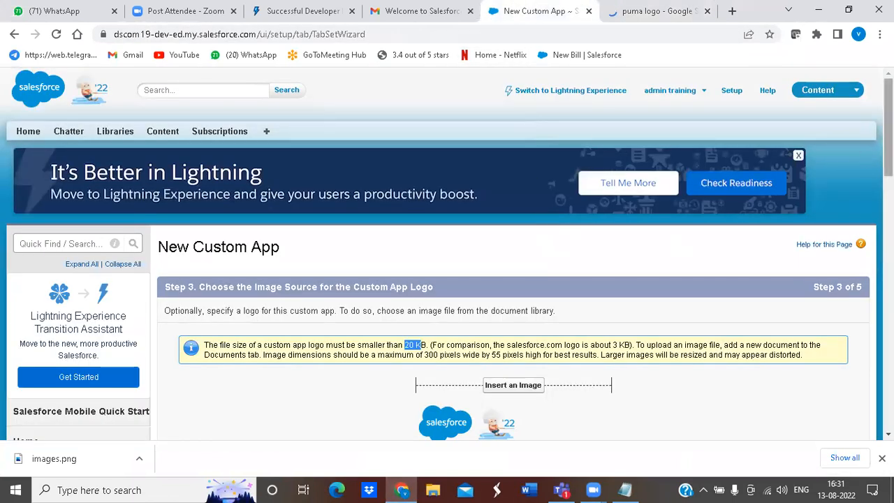
scroll(873, 160, "down", 2)
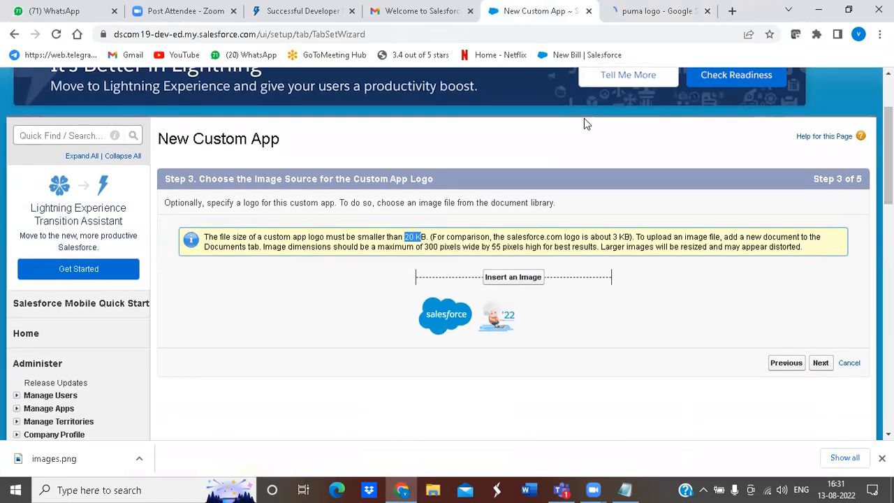
scroll(356, 156, "up", 2)
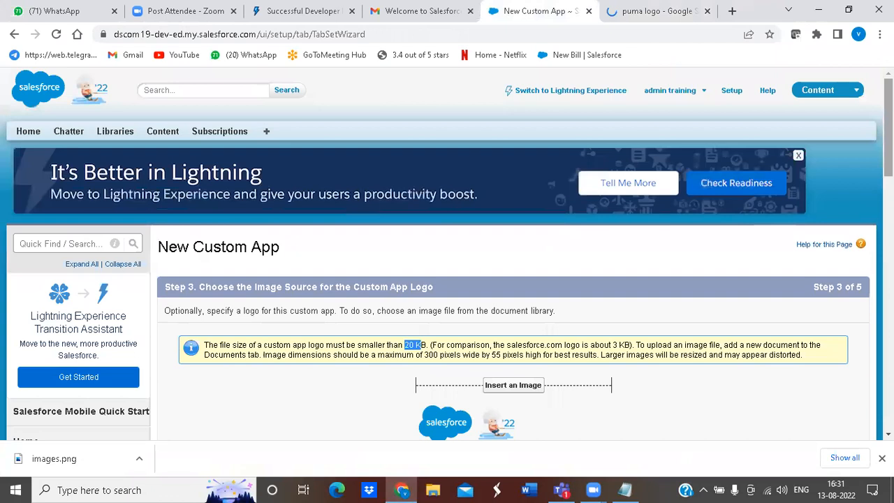
right_click(267, 134)
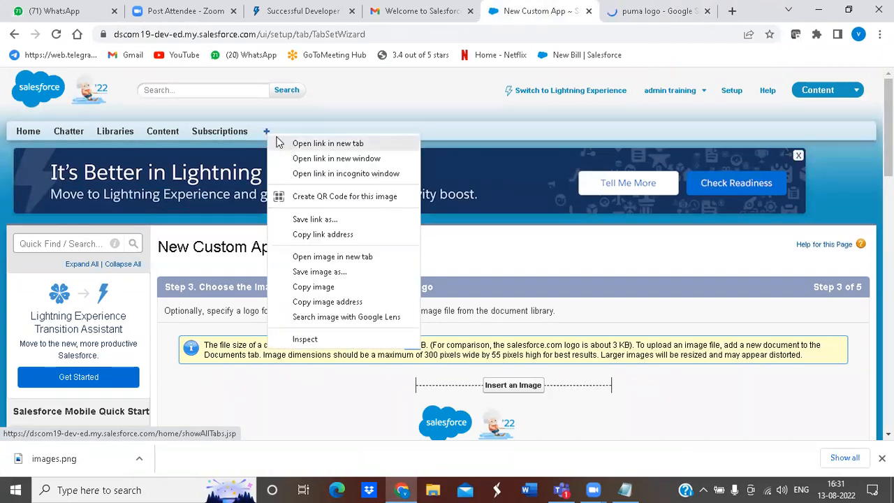
left_click(299, 144)
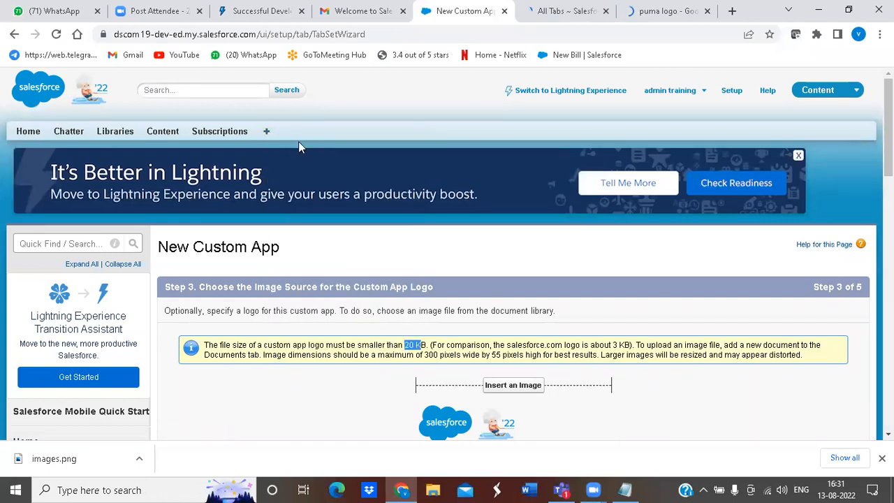
- Go from All Tabs to the Documents home page and dismiss the downloads bar
left_click(554, 17)
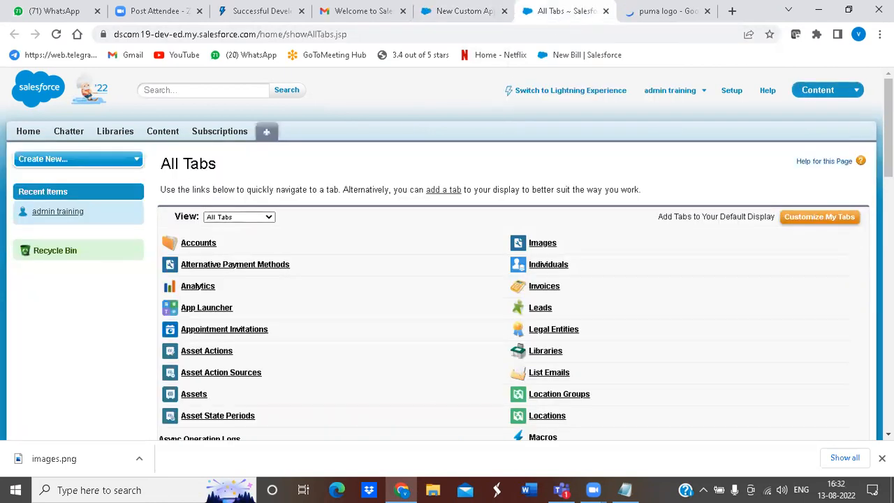
scroll(447, 252, "down", 8)
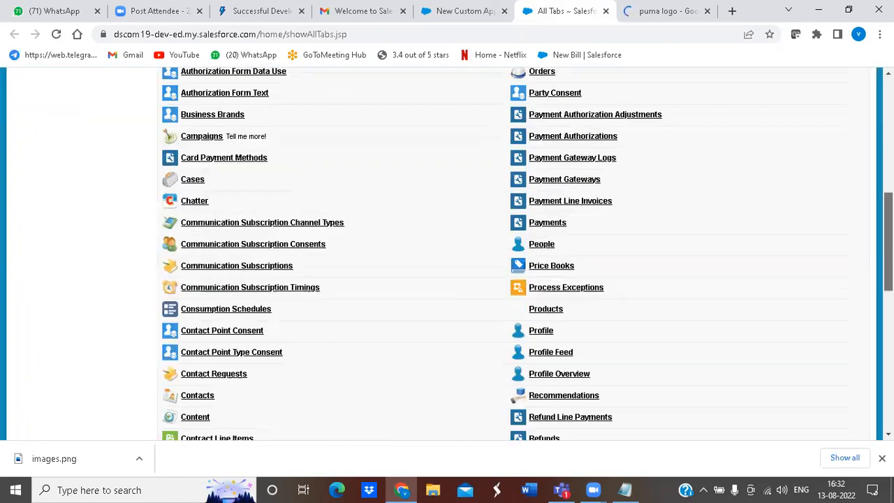
scroll(447, 252, "down", 4)
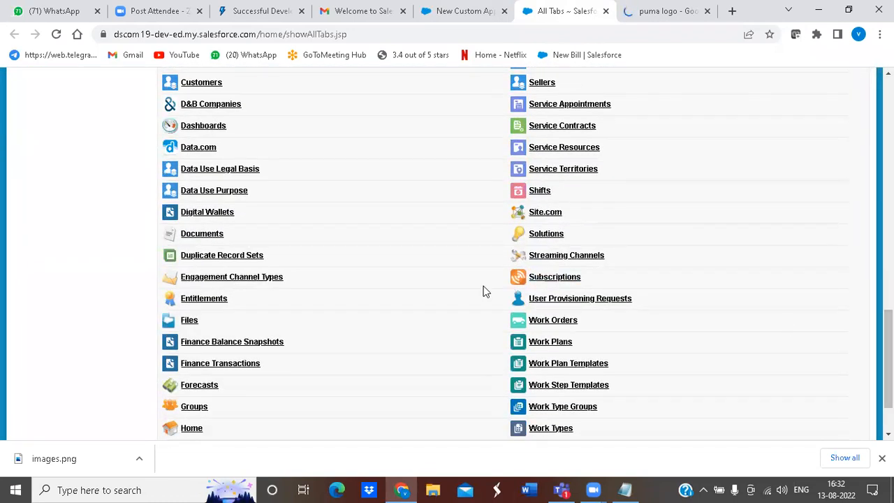
left_click(207, 235)
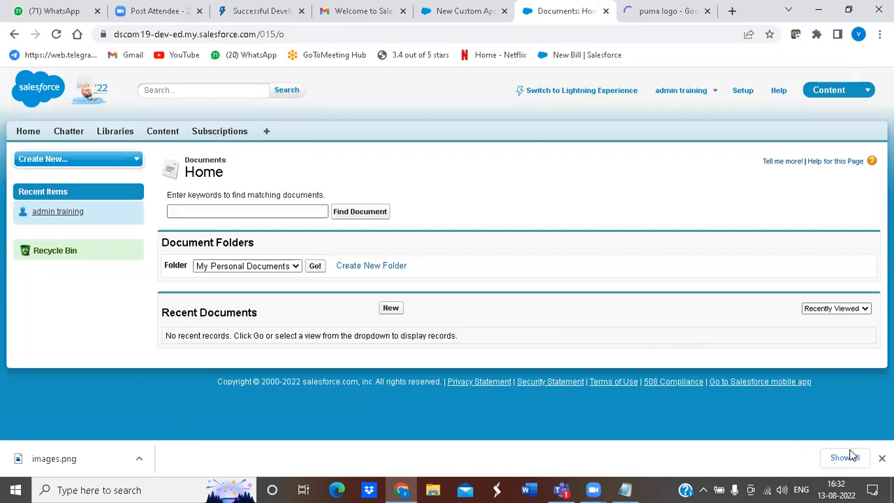
left_click(882, 459)
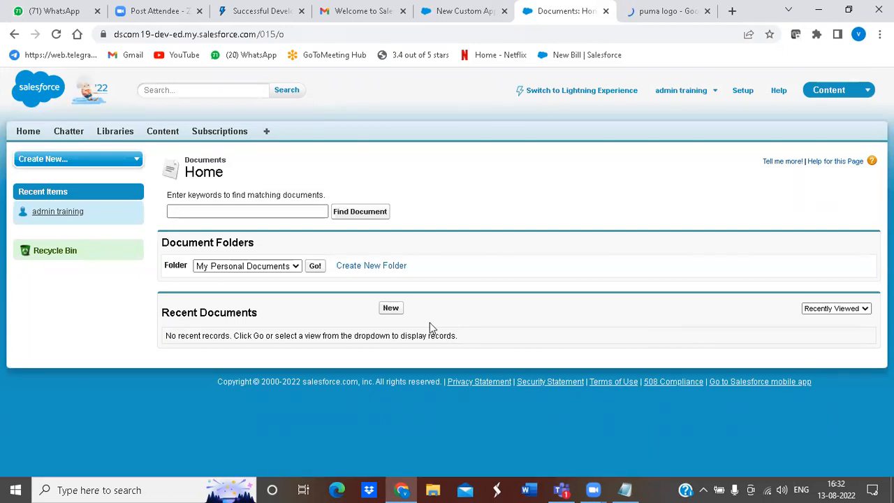
- Start a new document named 'My Doc'
left_click(392, 310)
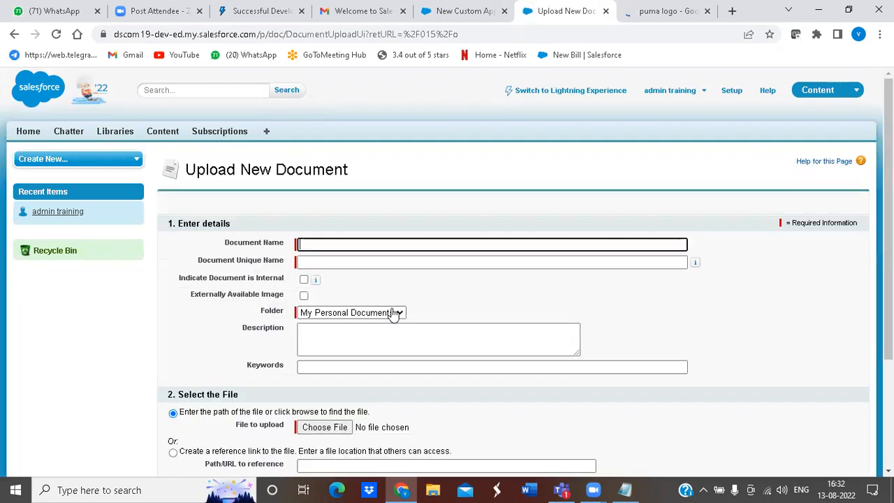
left_click(375, 245)
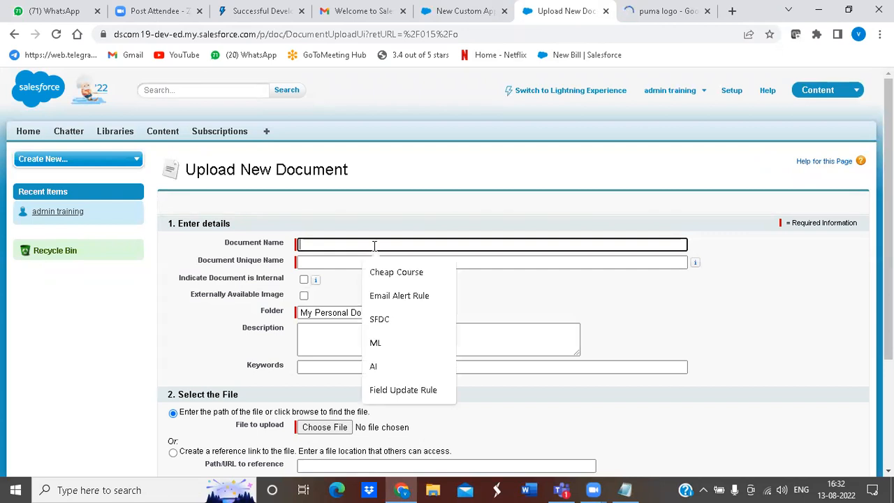
type("My D")
key("BackSpace")
type("Doc")
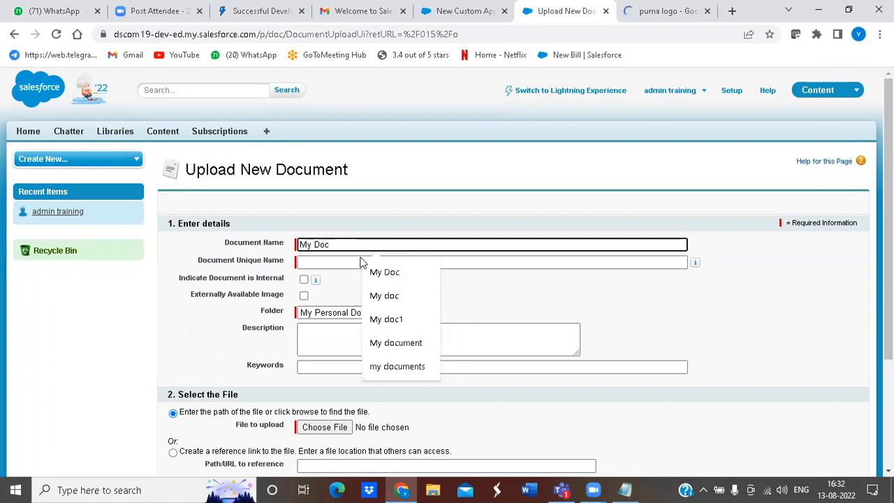
left_click(379, 272)
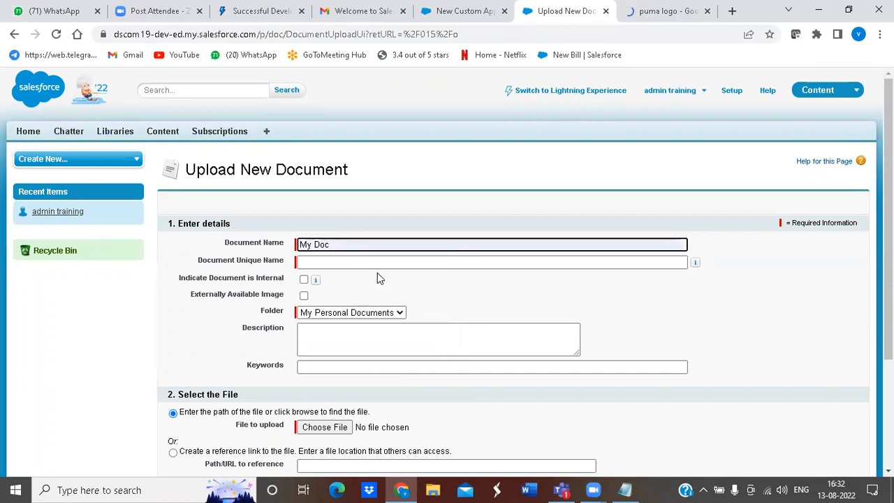
- Set unique name My_Doc, mark it an externally available image, and choose a file
left_click(370, 264)
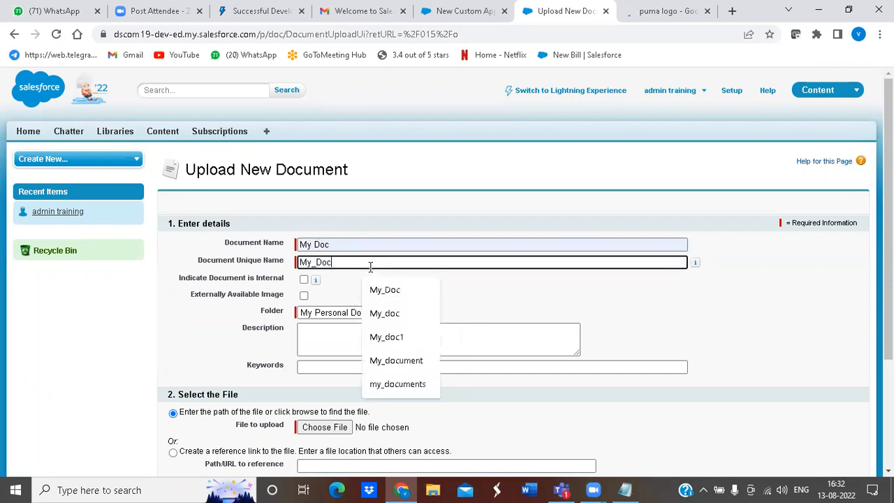
left_click(457, 292)
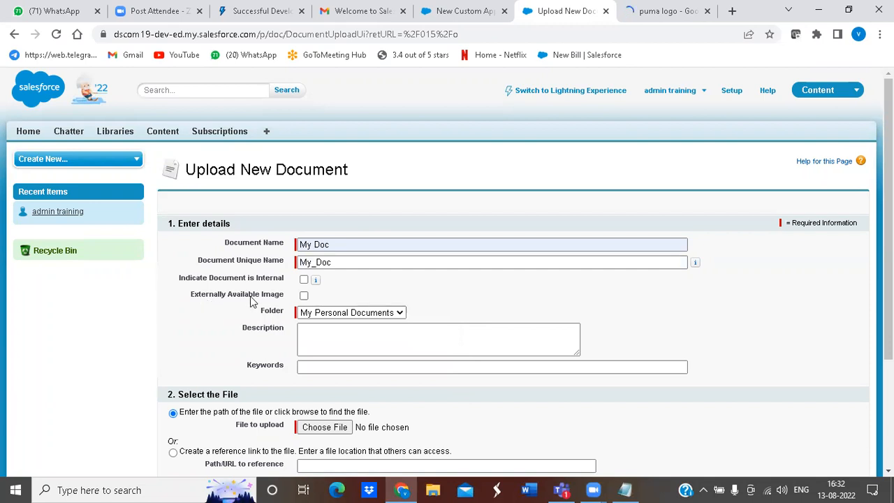
left_click(304, 296)
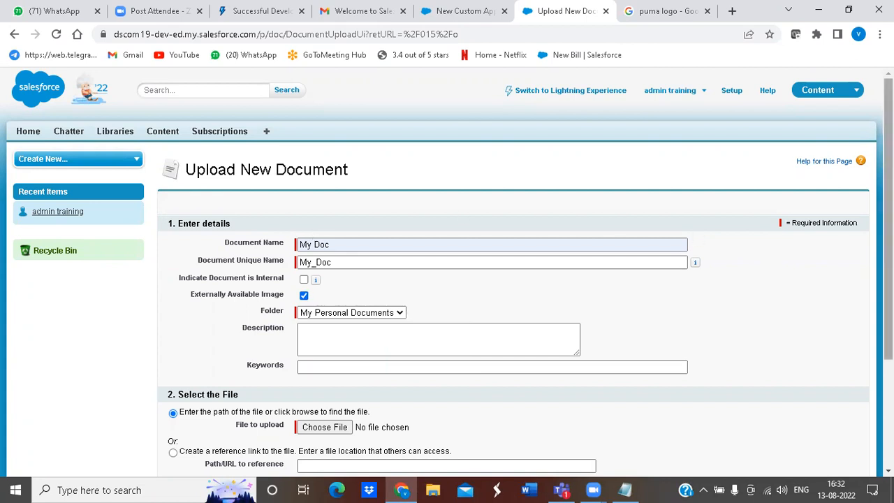
scroll(310, 298, "down", 2)
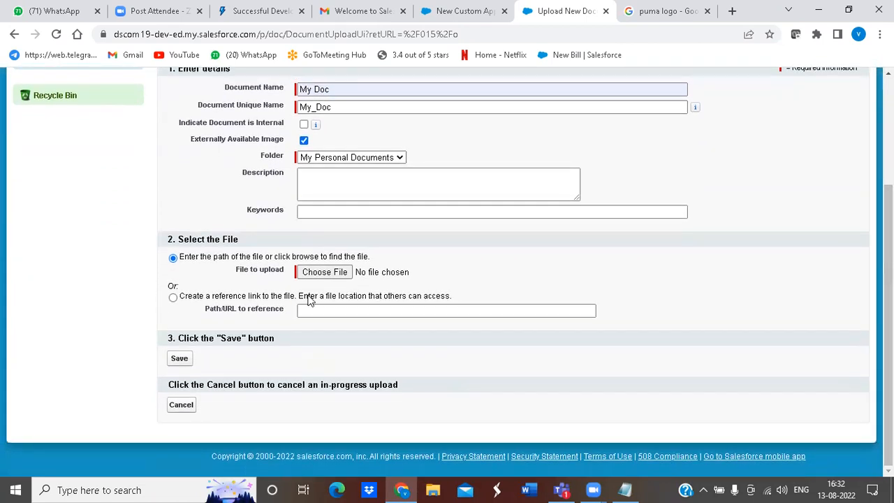
left_click(318, 274)
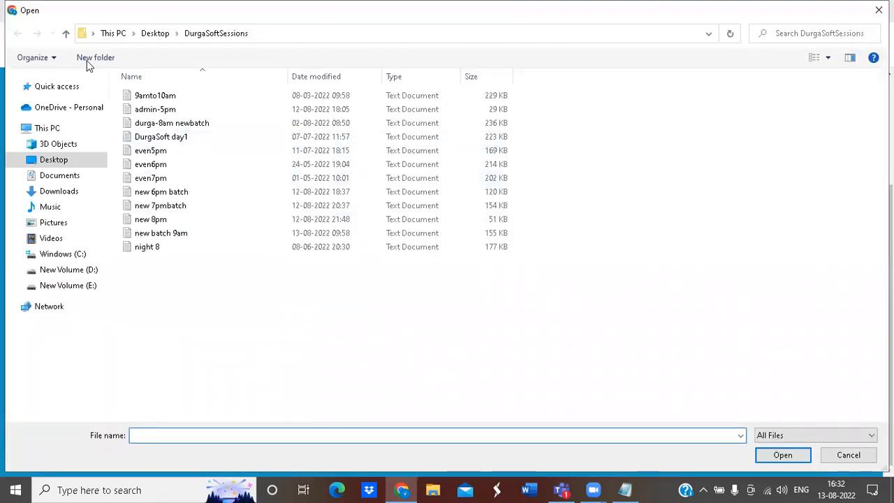
- Pick images.png from the Desktop as the upload file
left_click(66, 34)
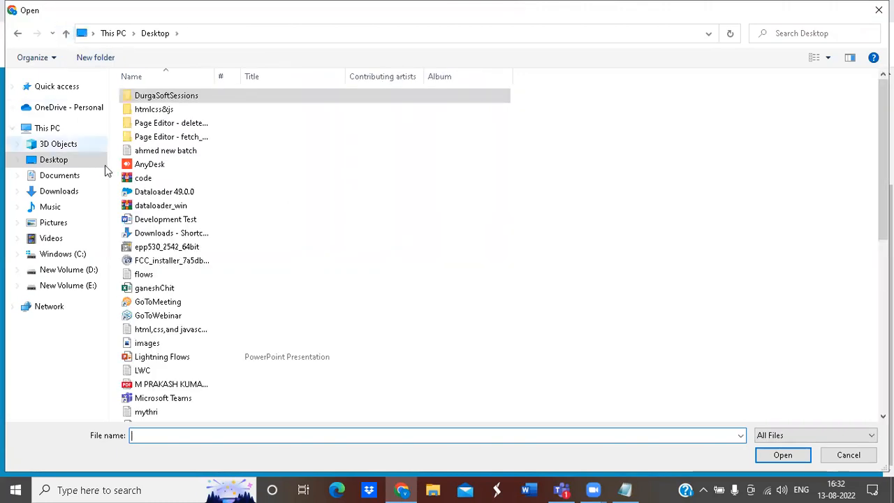
left_click(158, 345)
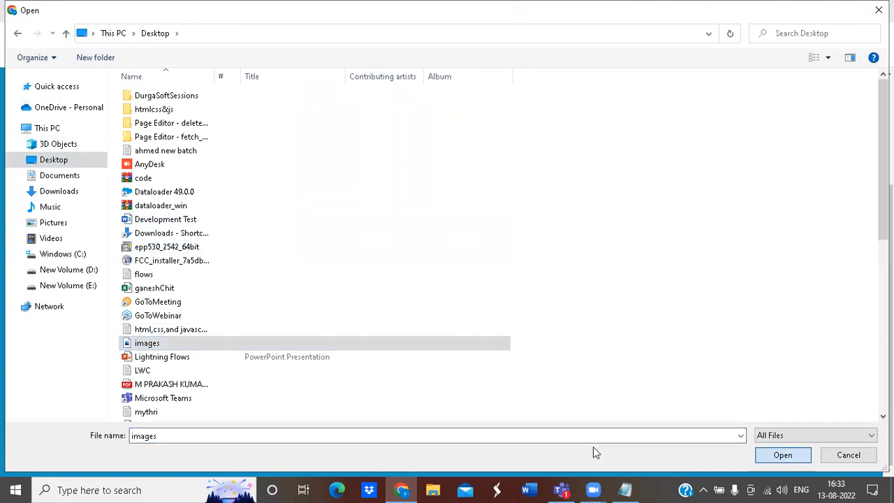
key("Return")
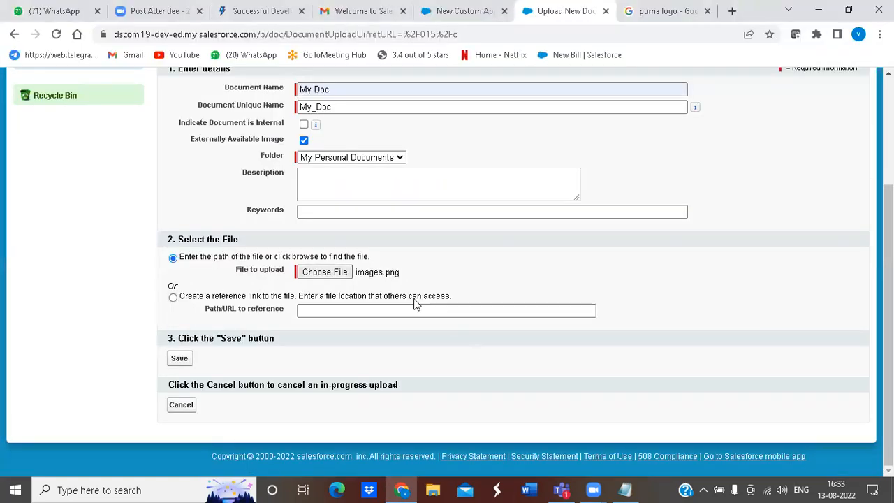
- Save My Doc and review its detail page showing the 5KB PNG Puma logo
left_click(181, 359)
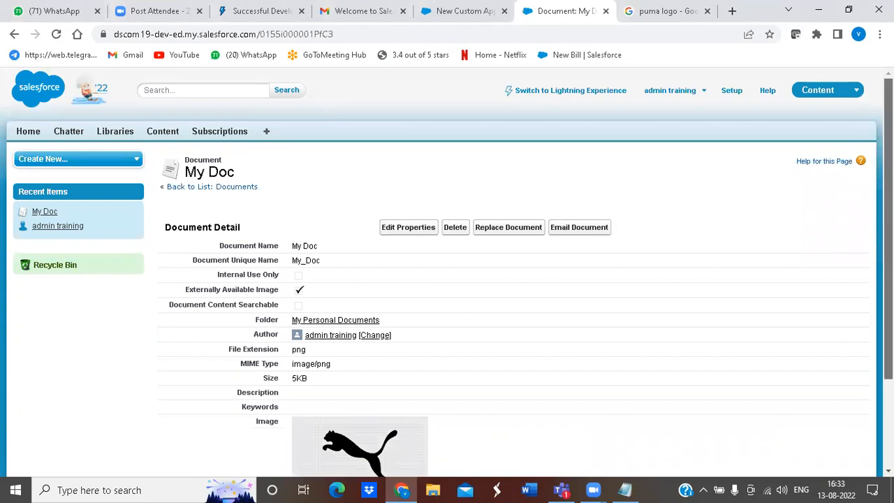
scroll(888, 279, "down", 1)
scroll(889, 279, "down", 1)
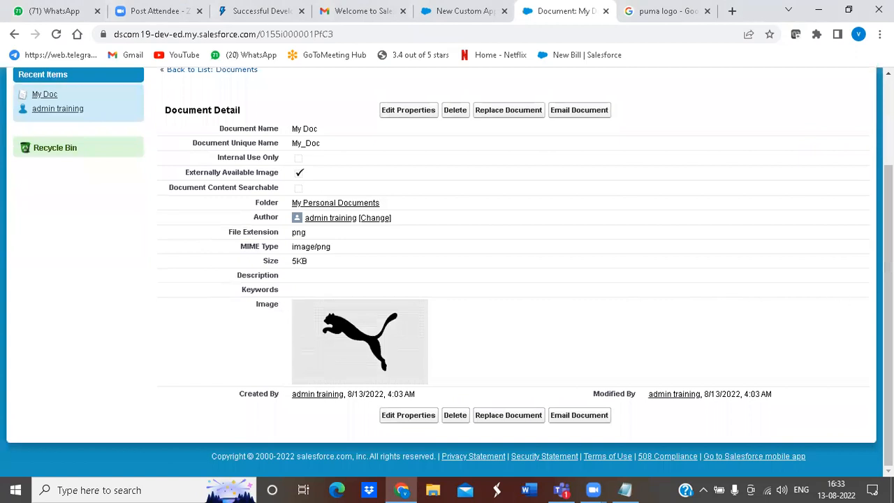
scroll(447, 78, "up", 3)
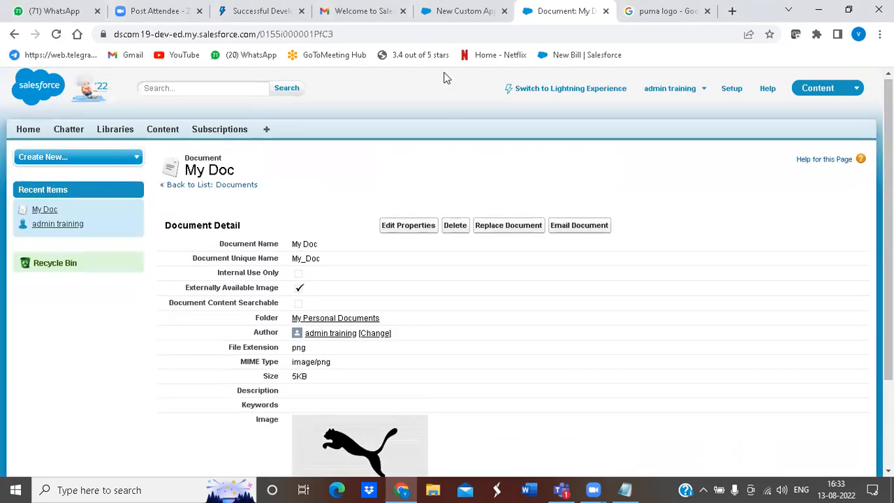
left_click(452, 12)
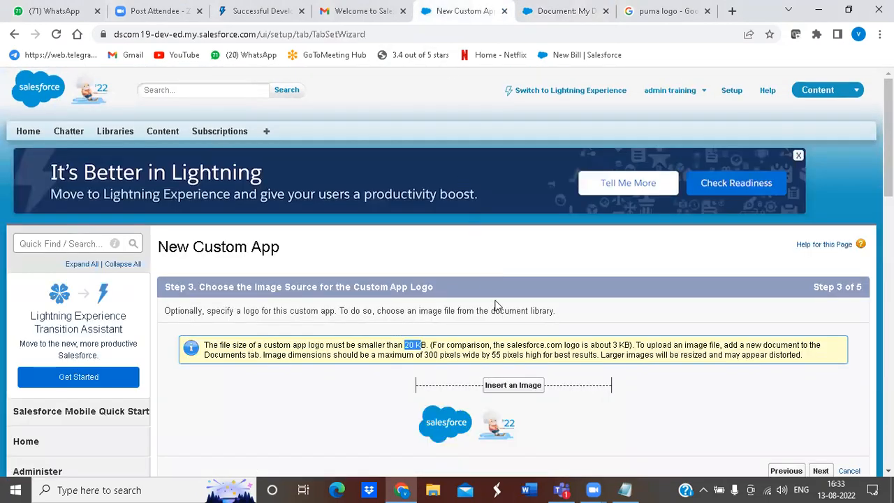
- Insert the My Doc Puma image as the app logo and continue to tab selection
left_click(515, 386)
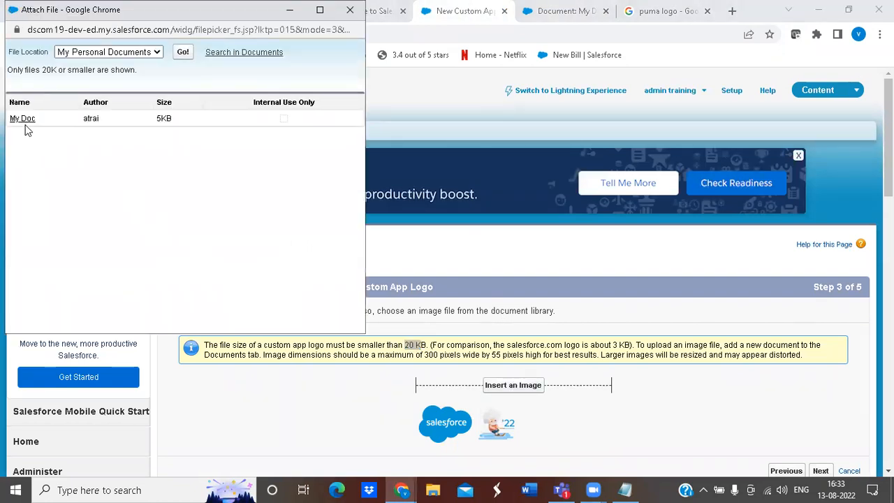
left_click(23, 120)
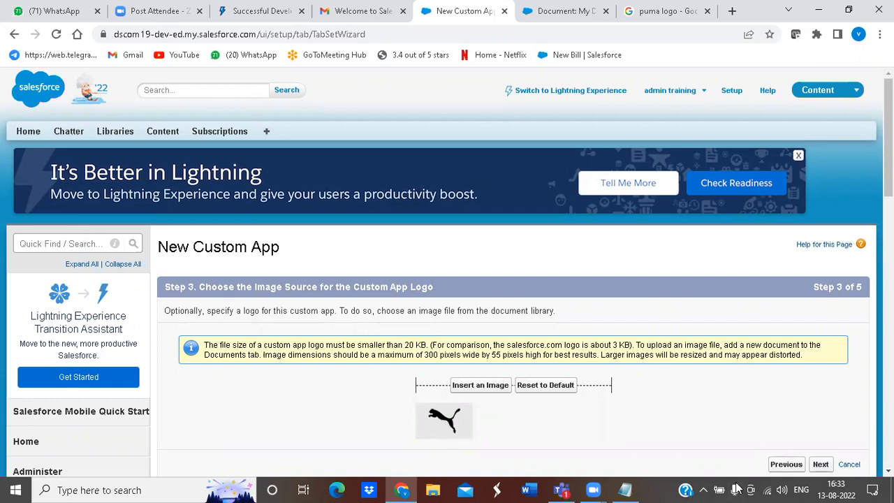
left_click(821, 464)
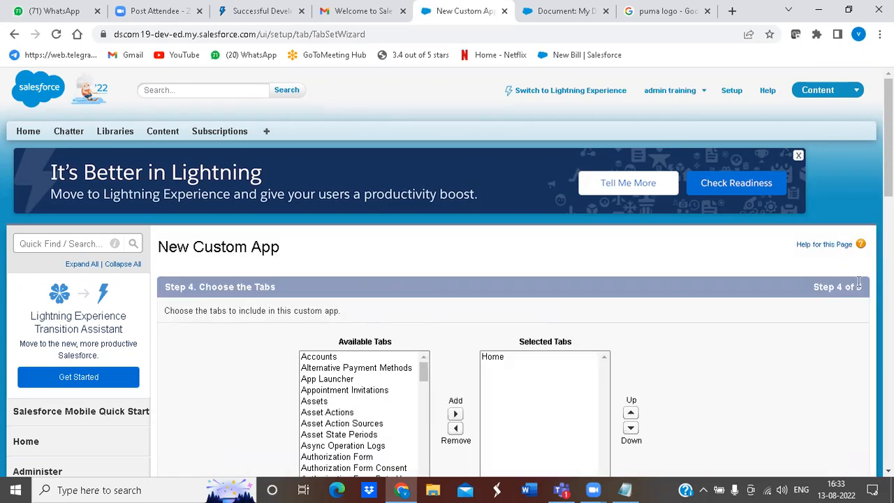
- Add Accounts, Assets, Campaigns and Cases to the app's selected tabs
scroll(888, 139, "down", 3)
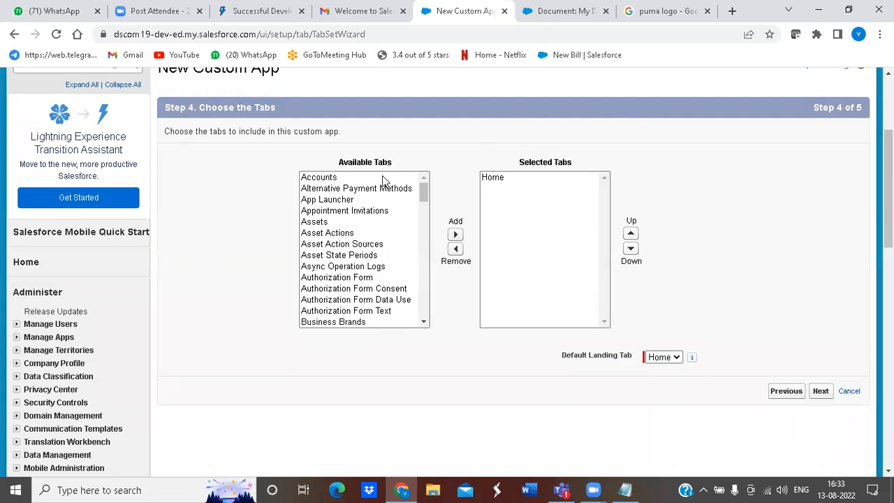
left_click(335, 180)
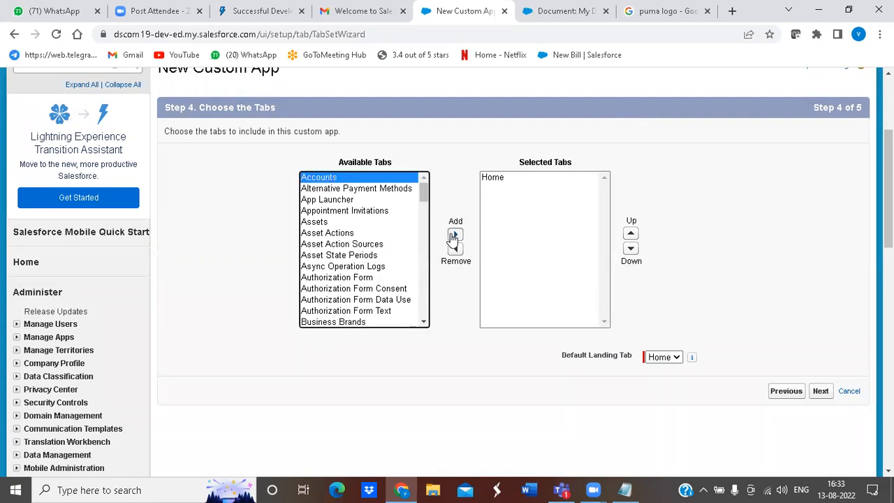
left_click(454, 235)
left_click(353, 211)
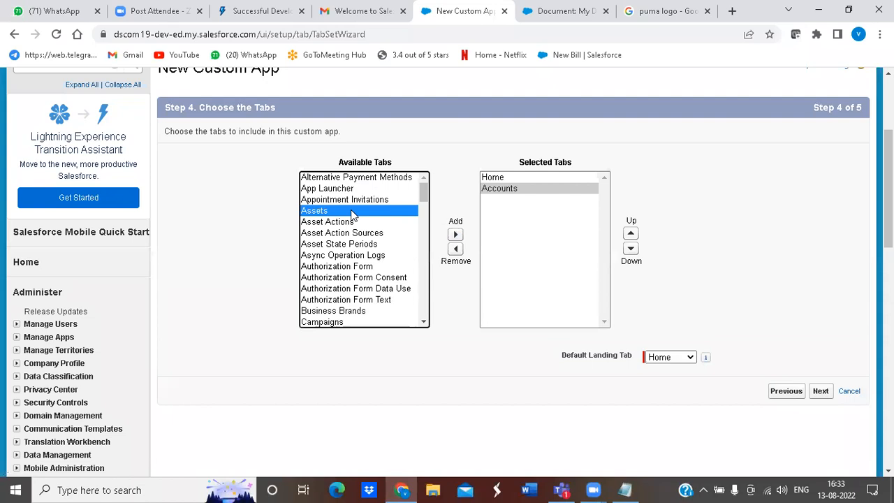
left_click(455, 237)
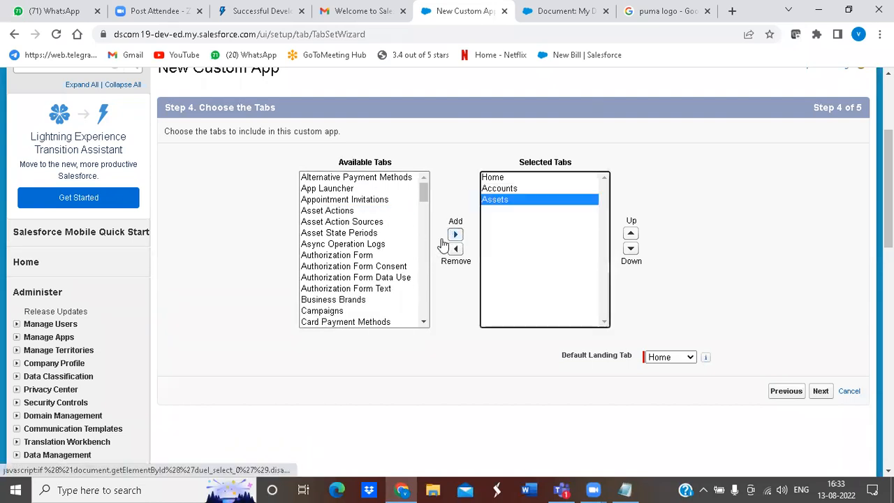
left_click(347, 311)
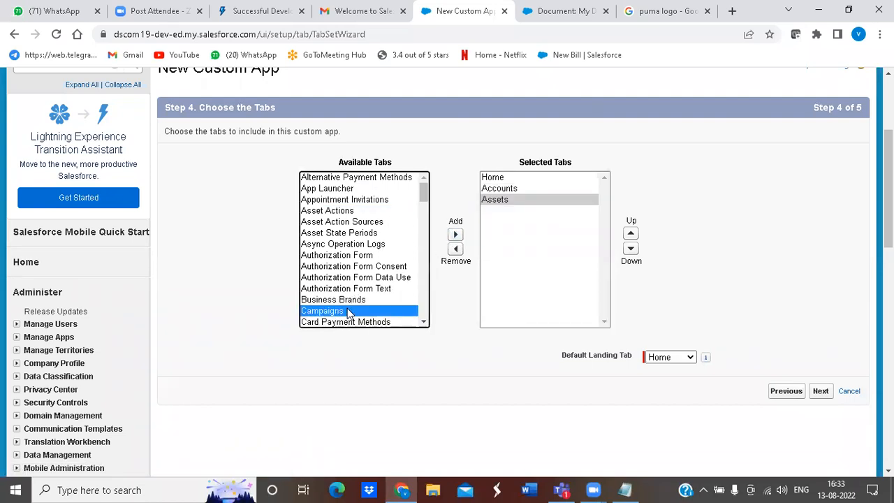
left_click(455, 236)
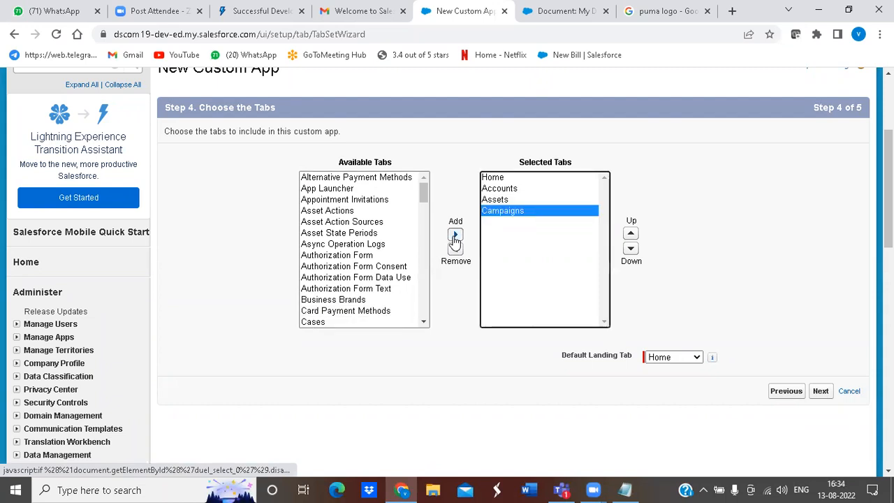
left_click(372, 324)
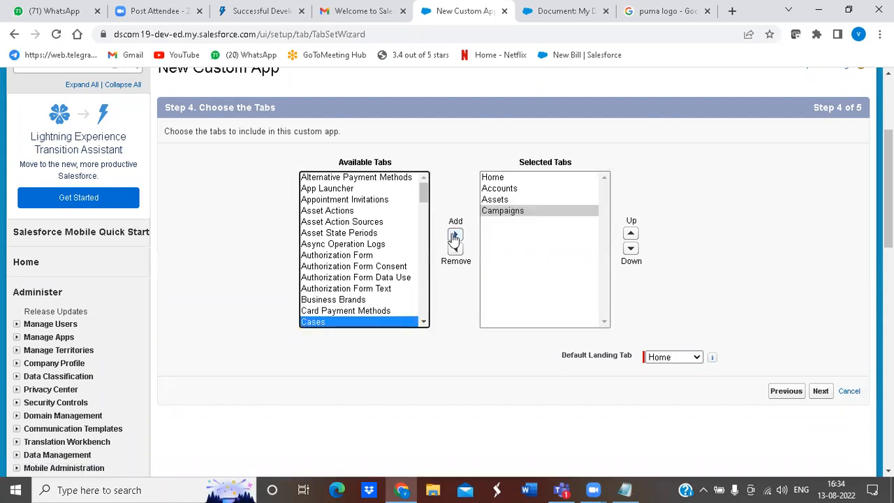
left_click(455, 235)
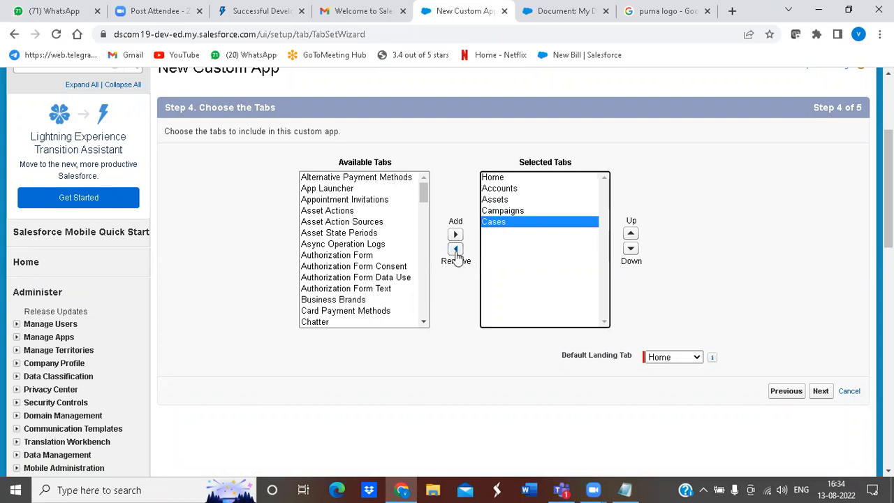
- Remove Cases, Campaigns, Assets and Accounts, leaving only Home, and advance to profiles
left_click(456, 248)
left_click(495, 211)
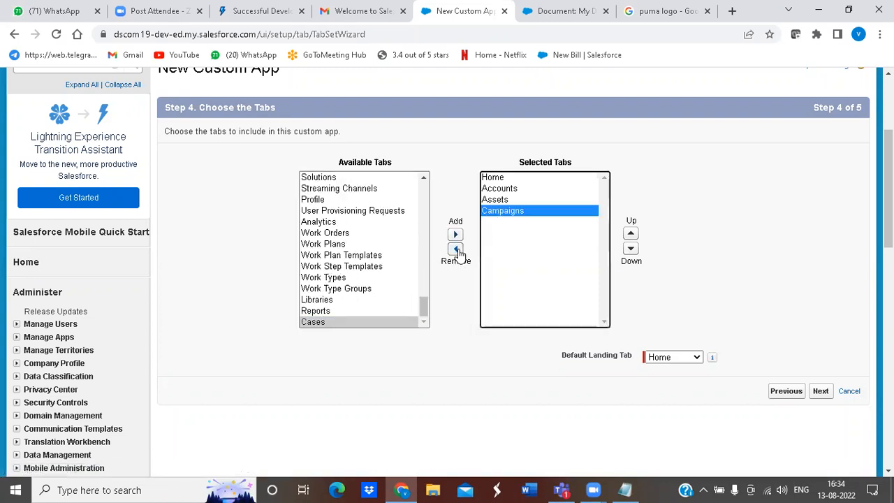
left_click(456, 249)
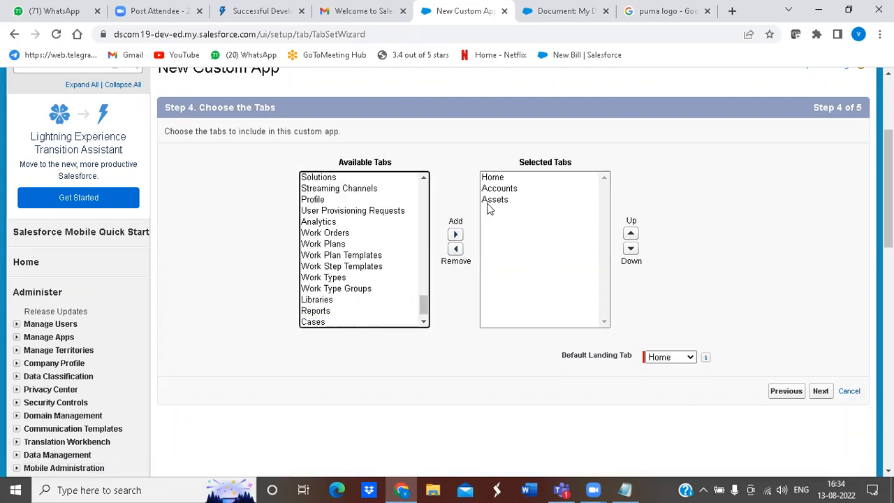
left_click(492, 200)
left_click(455, 249)
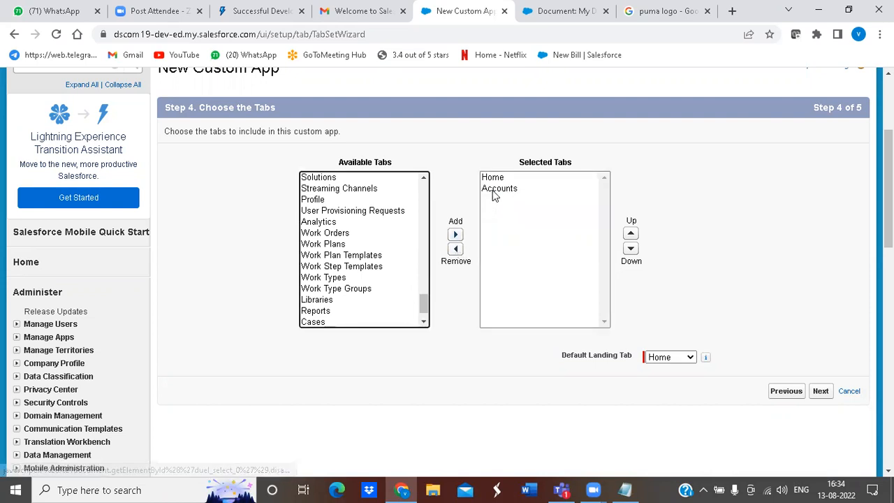
left_click(498, 188)
left_click(457, 261)
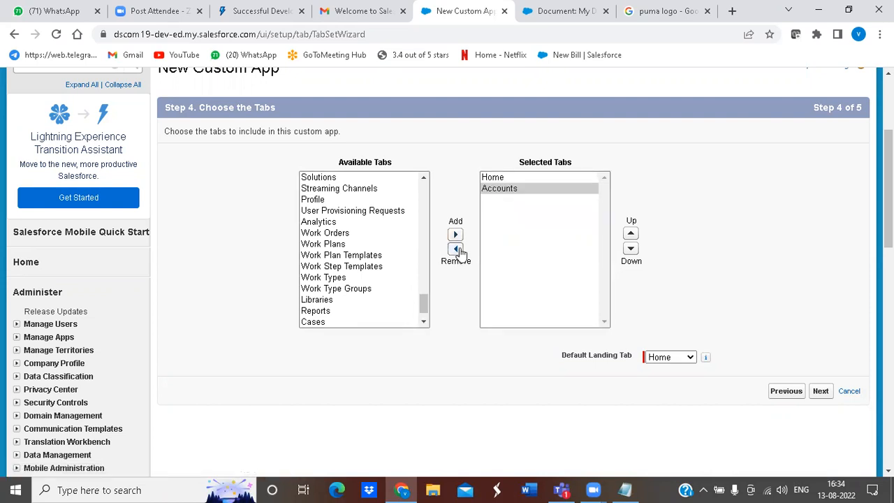
left_click(455, 248)
left_click(496, 179)
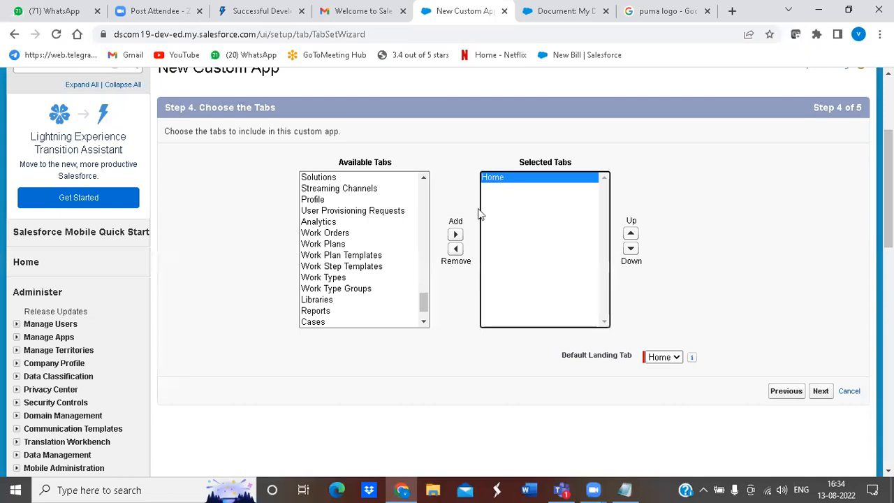
left_click(455, 248)
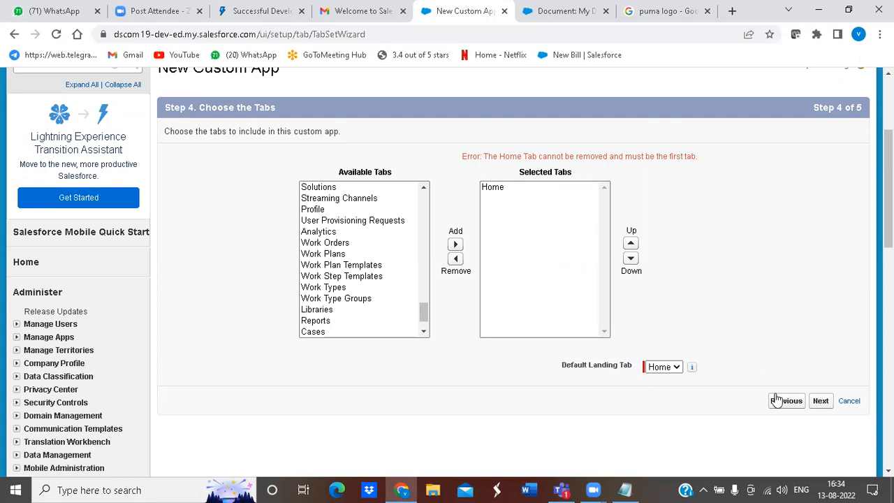
left_click(820, 402)
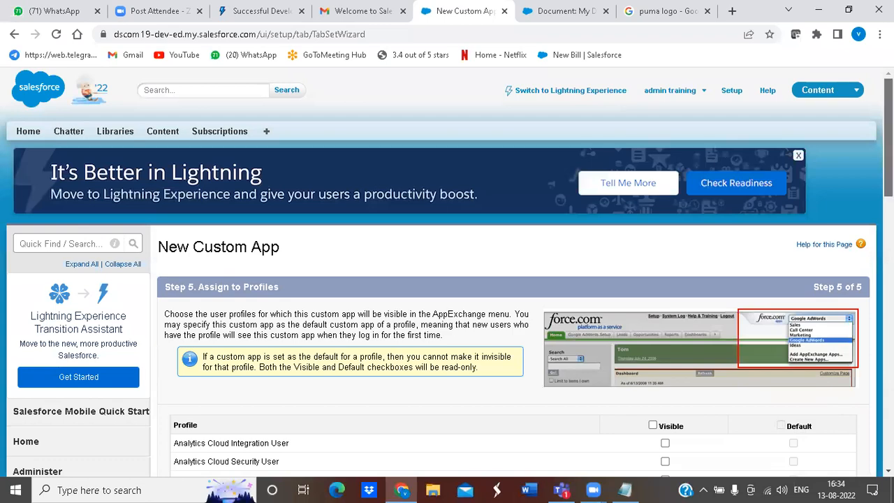
- Make the app Visible and Default for System Administrator, then save it
scroll(447, 272, "down", 7)
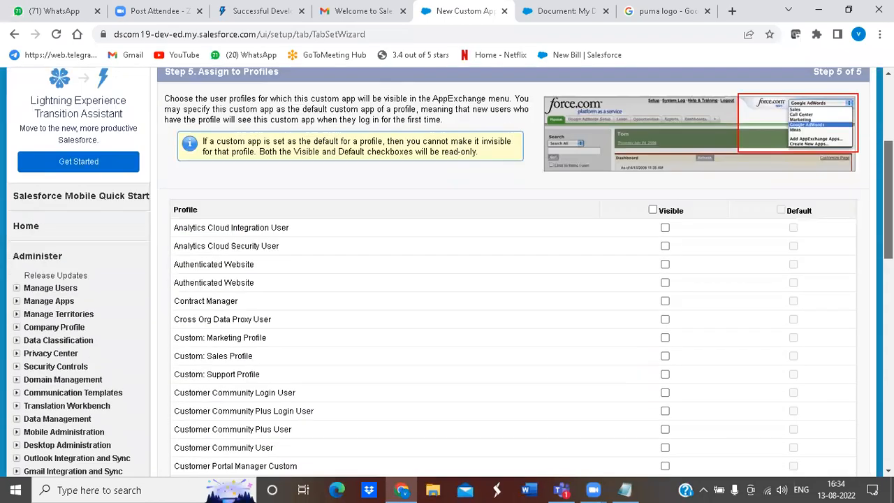
scroll(447, 273, "down", 3)
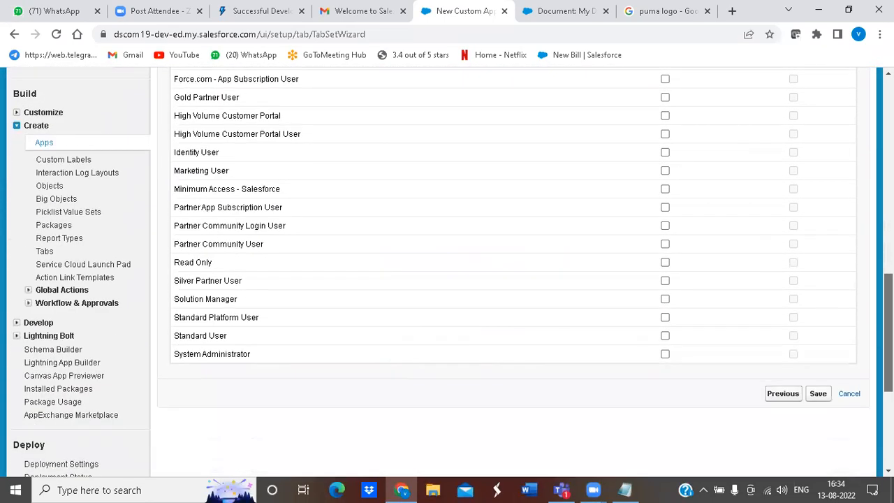
scroll(447, 272, "up", 6)
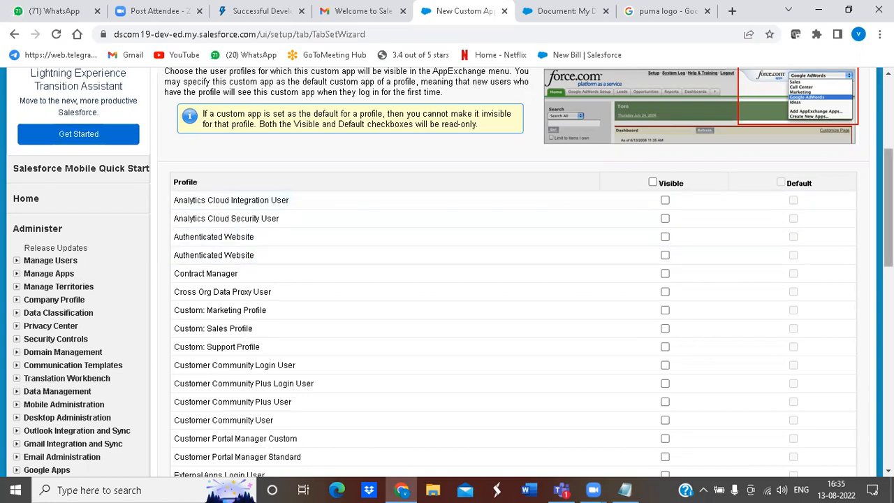
scroll(858, 196, "down", 6)
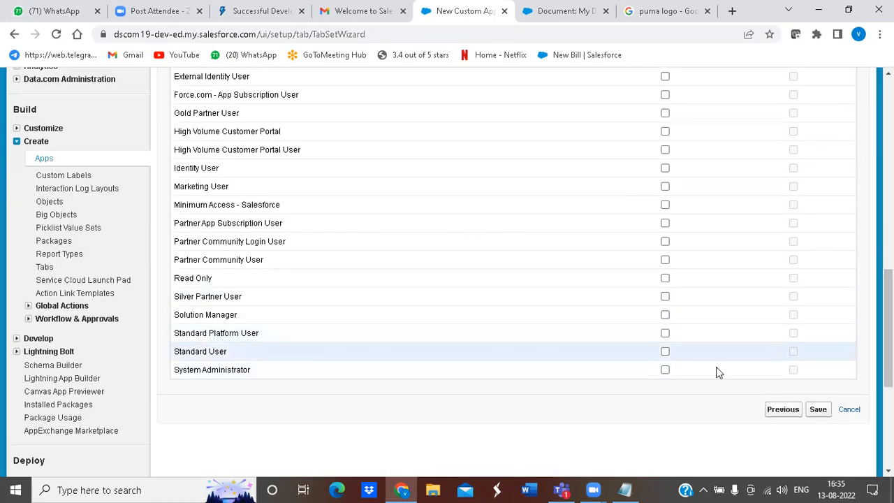
left_click(664, 370)
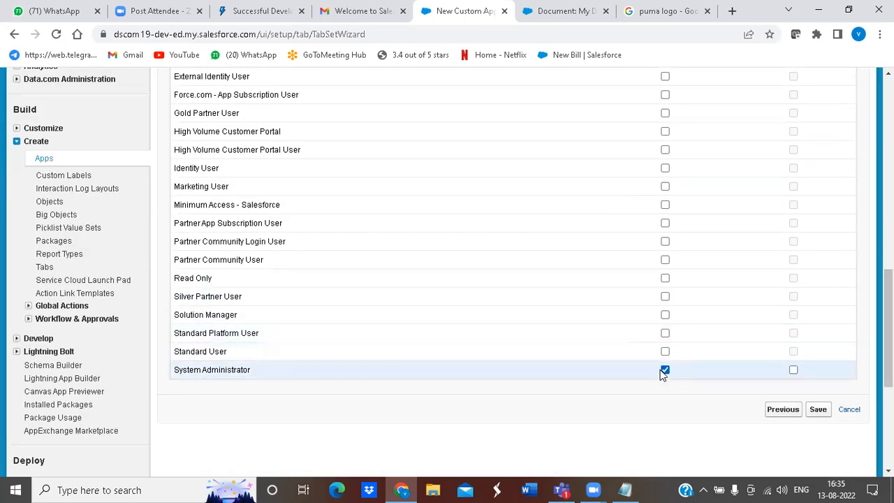
left_click(793, 371)
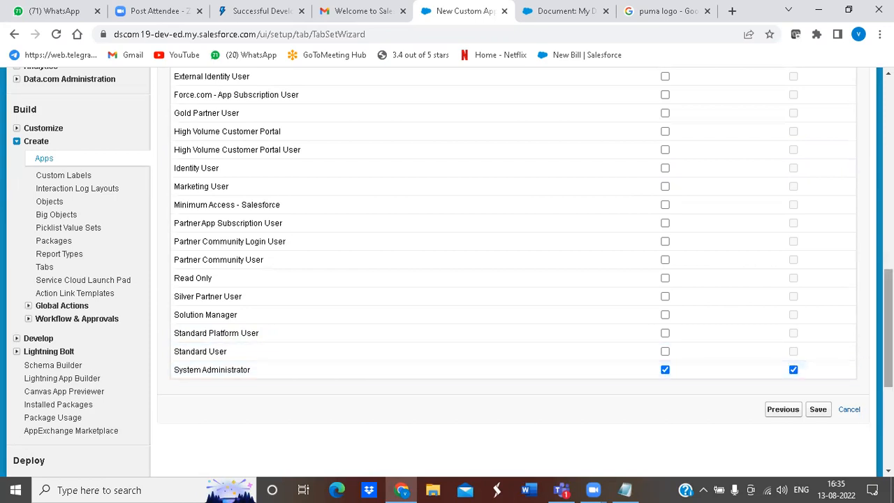
scroll(671, 210, "up", 6)
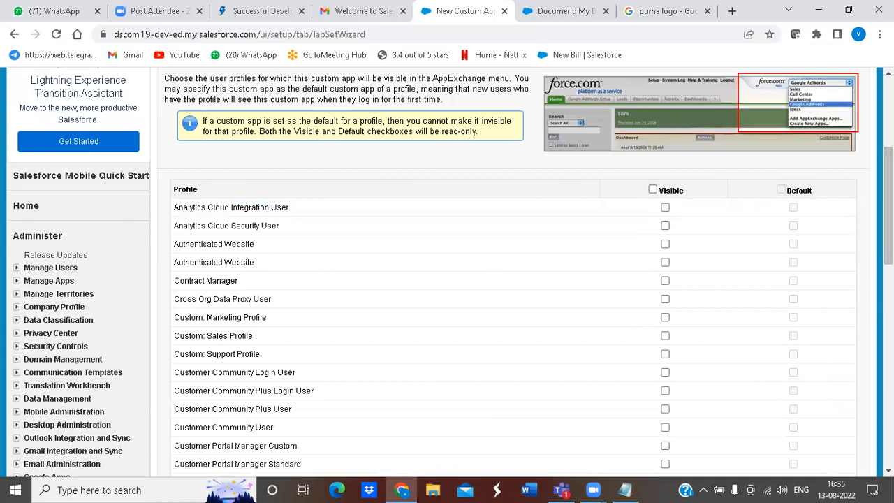
left_click_drag(889, 212, 888, 344)
left_click(818, 378)
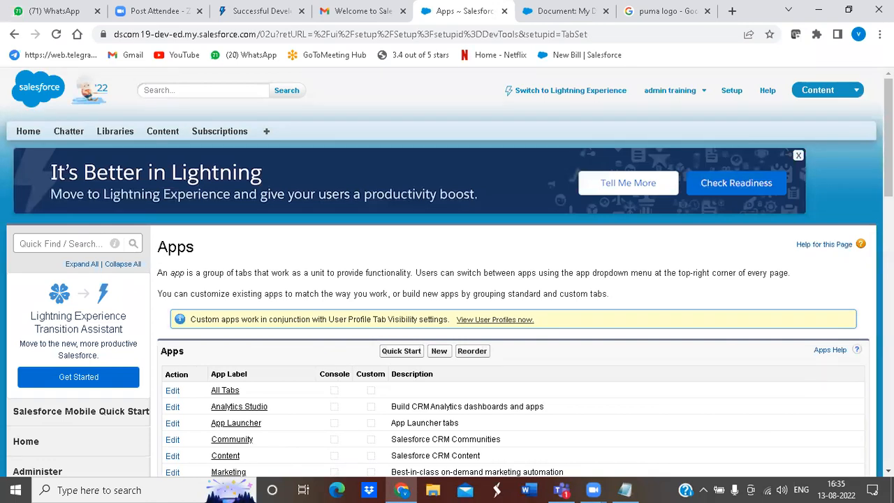
- Check the Apps list for My First Custom Application marked as a custom app
scroll(383, 249, "down", 4)
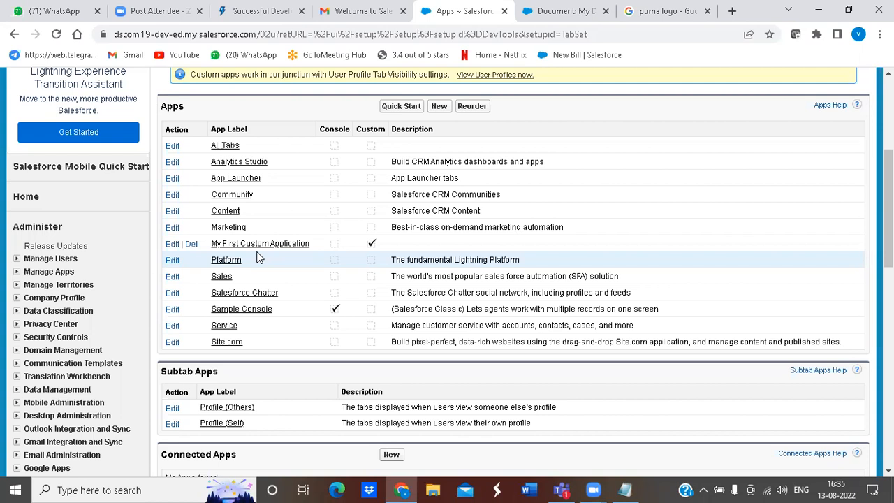
scroll(447, 272, "up", 3)
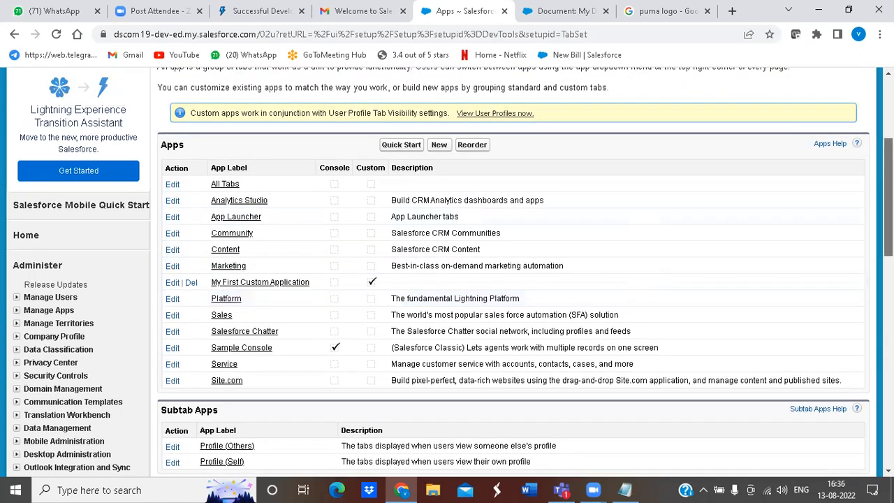
scroll(447, 273, "up", 1)
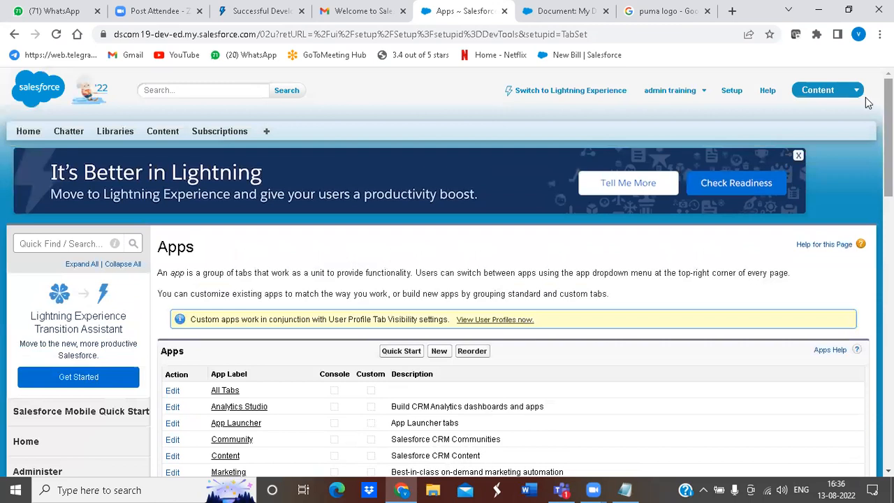
left_click(824, 94)
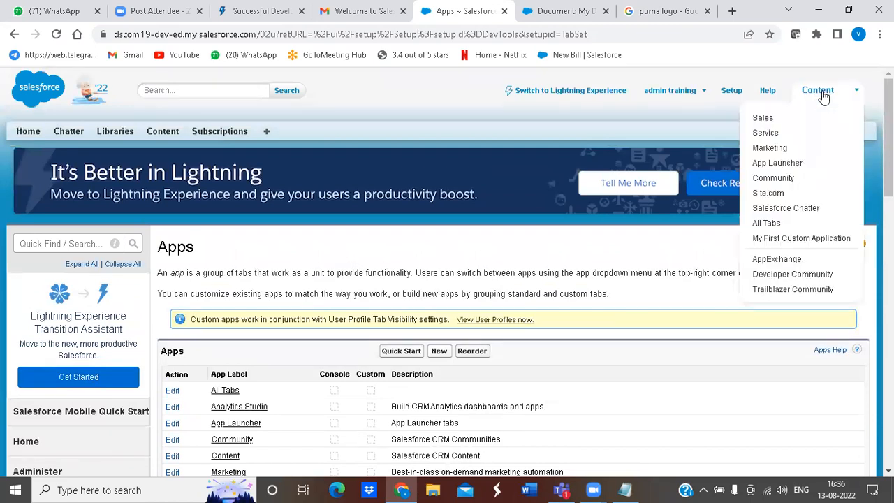
- Switch to My First Custom Application from the app menu
left_click(798, 240)
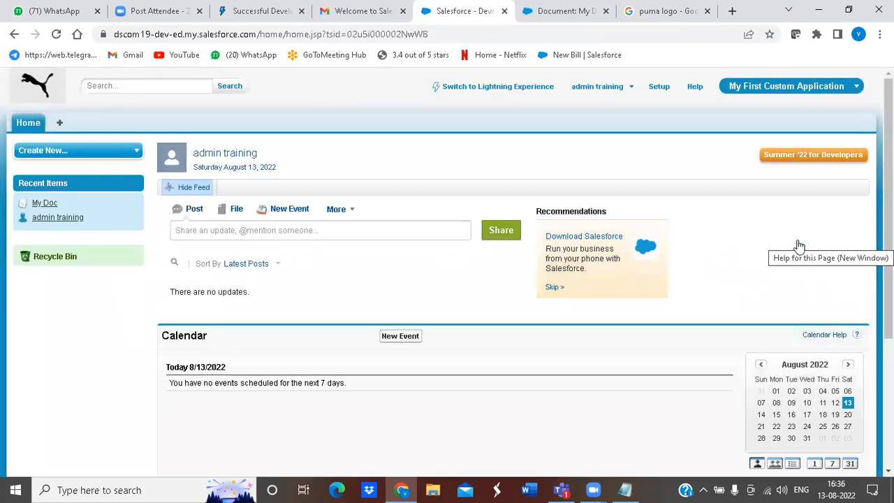
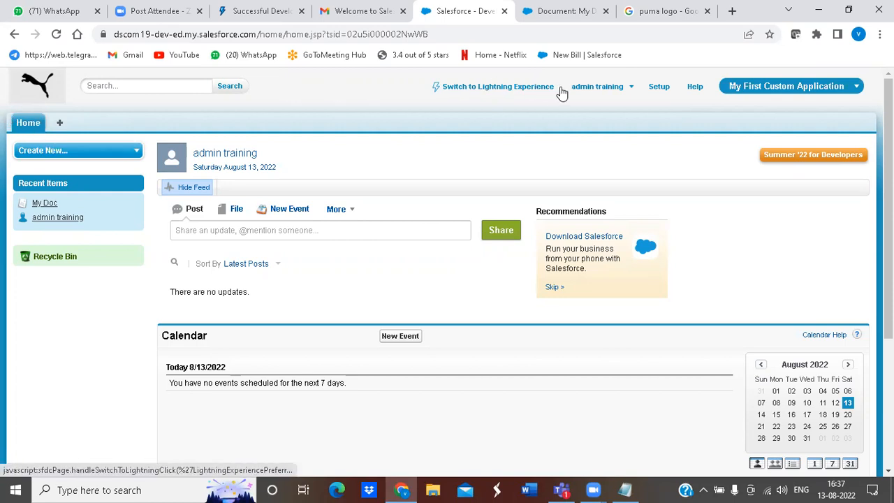
- Open Setup and scroll the Setup home page down to Quick Links
left_click(658, 90)
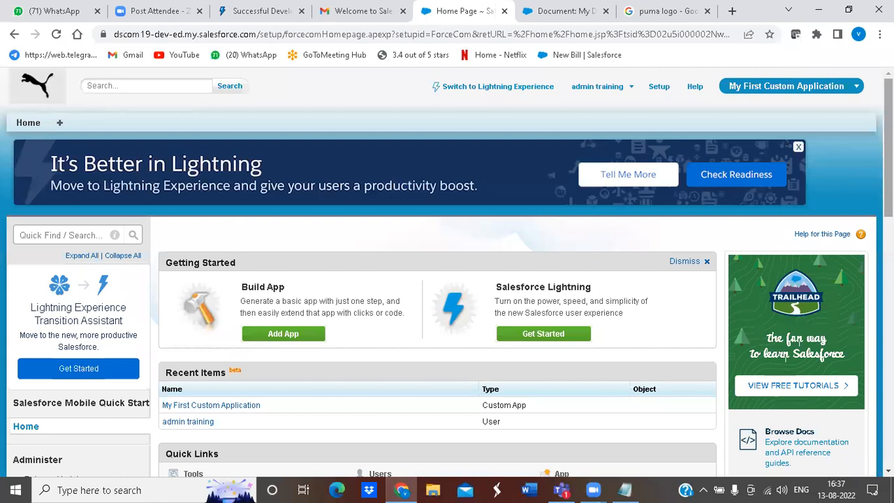
scroll(705, 401, "down", 6)
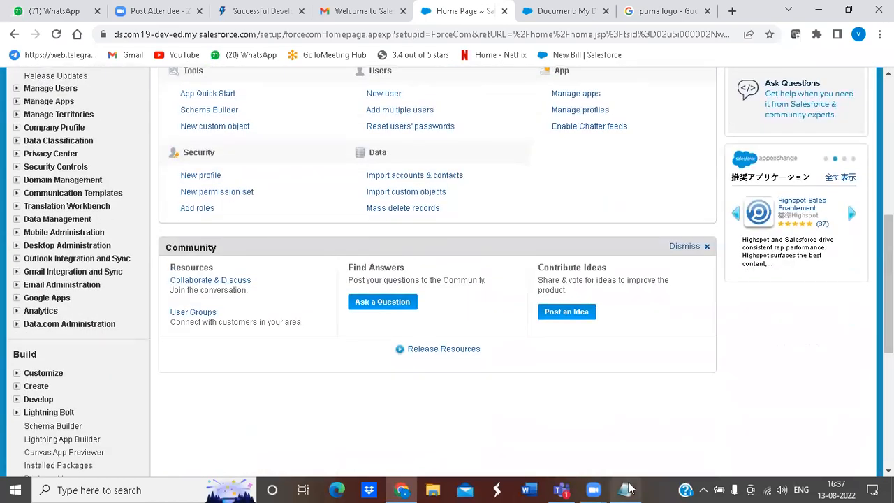
mouse_move(626, 490)
left_click(612, 450)
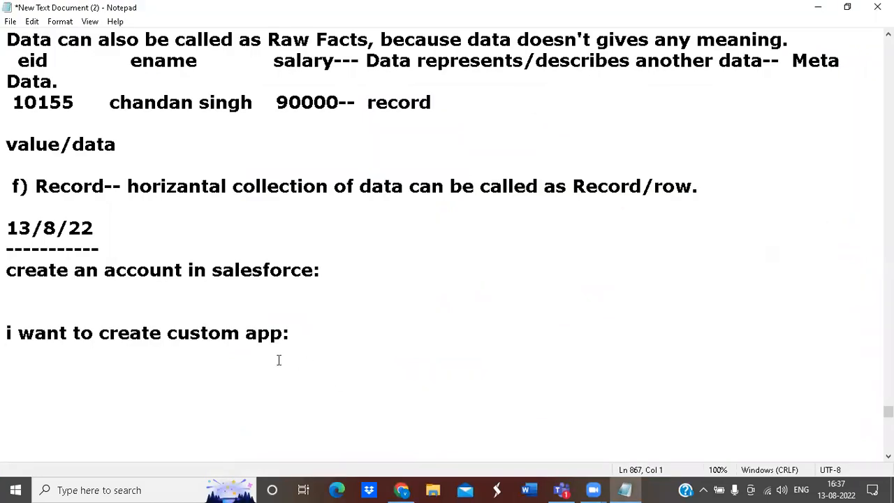
key("Up")
key("Up")
key("Up")
key("Up")
key("Up")
key("Up")
key("Up")
key("Up")
key("Up")
key("Up")
key("Up")
key("Up")
key("Up")
key("Up")
key("Up")
key("Up")
key("Up")
key("Up")
key("Up")
key("Up")
key("Up")
key("Up")
key("Up")
key("Up")
key("Up")
key("Up")
key("Up")
key("Up")
key("Up")
key("Up")
key("Up")
key("Up")
key("Up")
key("Up")
key("Up")
key("Up")
key("Up")
key("Up")
key("Up")
key("Up")
key("Up")
key("Up")
key("Up")
key("Up")
key("Up")
key("Up")
key("Up")
key("Up")
key("Up")
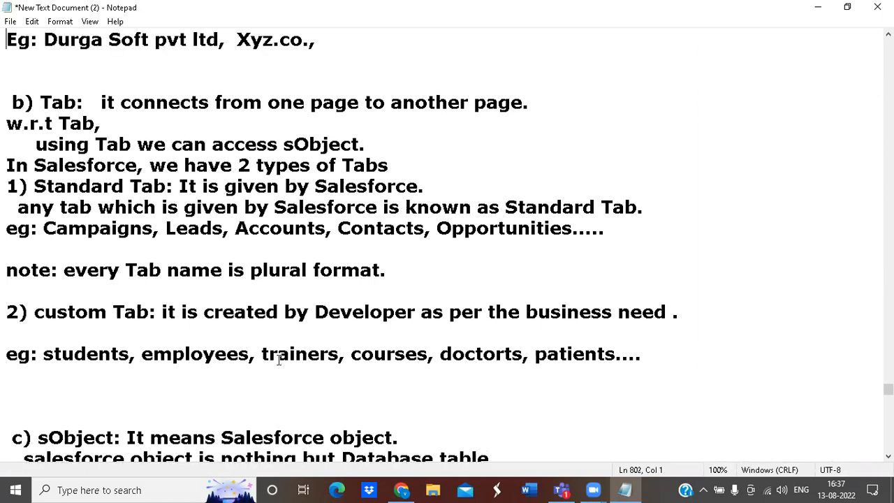
key("Up")
key("Up")
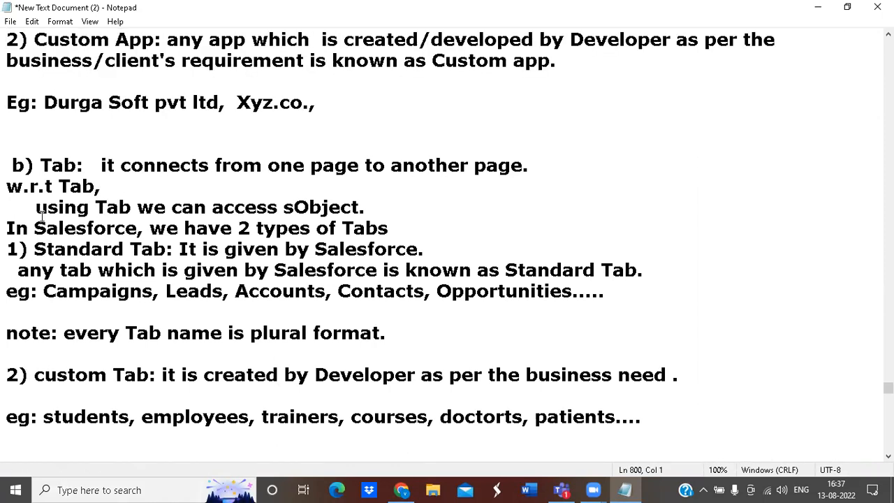
left_click_drag(34, 166, 82, 167)
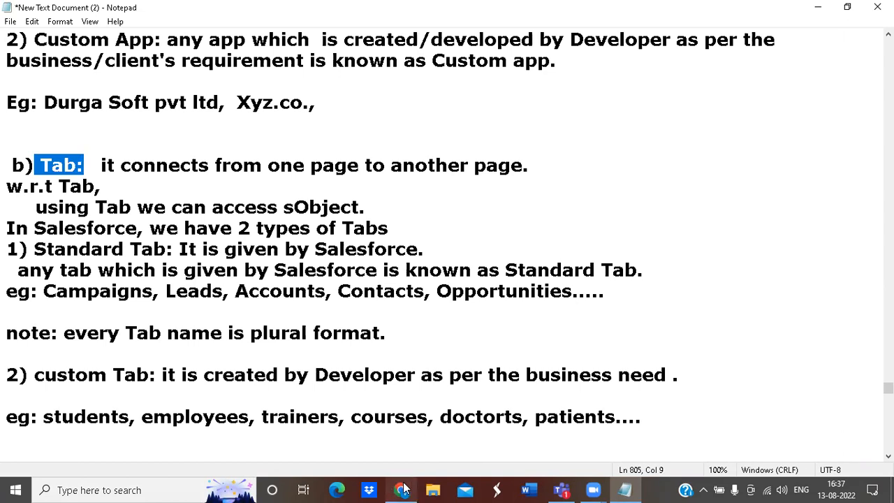
mouse_move(404, 488)
left_click(427, 397)
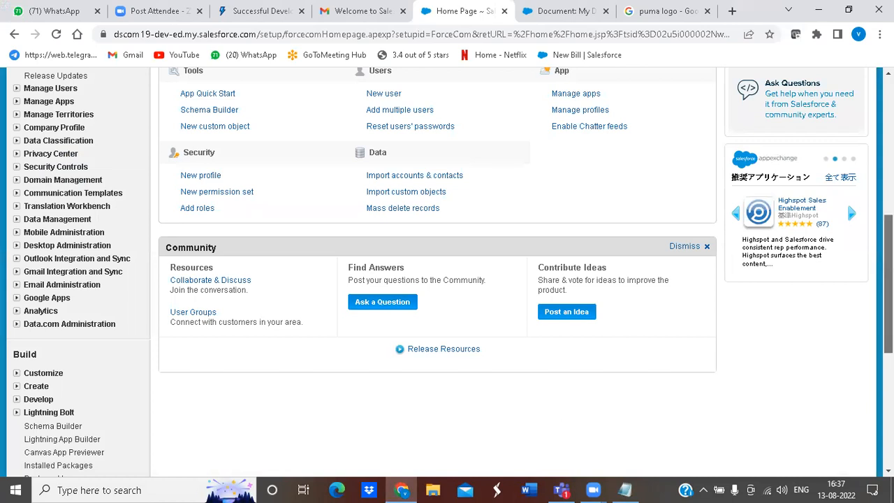
- Expand Build > Create and open the Tabs setup page
scroll(888, 293, "down", 1)
scroll(889, 307, "down", 2)
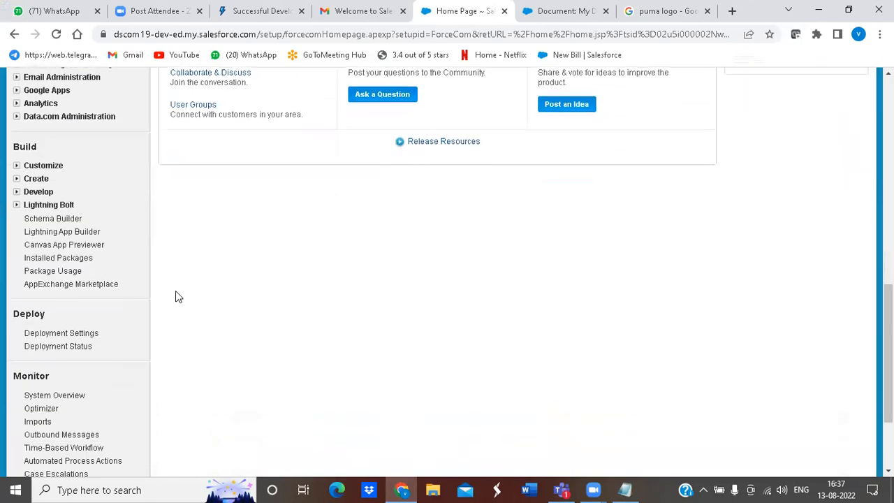
left_click(17, 180)
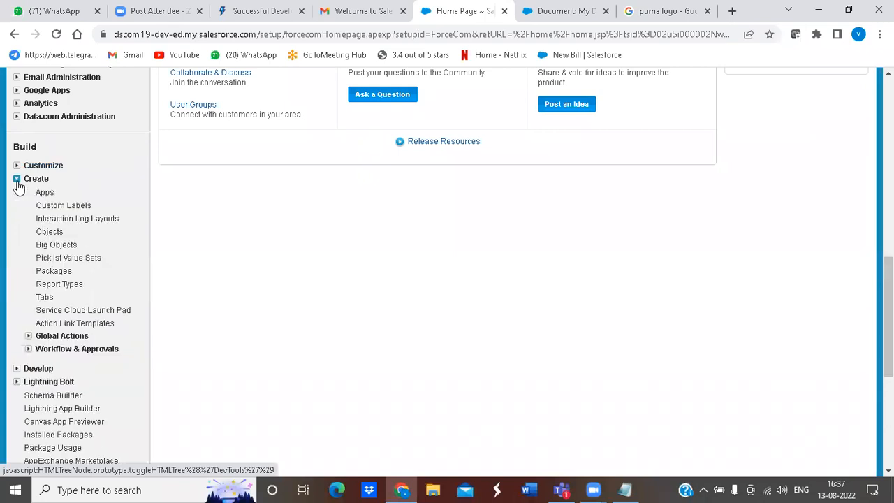
left_click(45, 298)
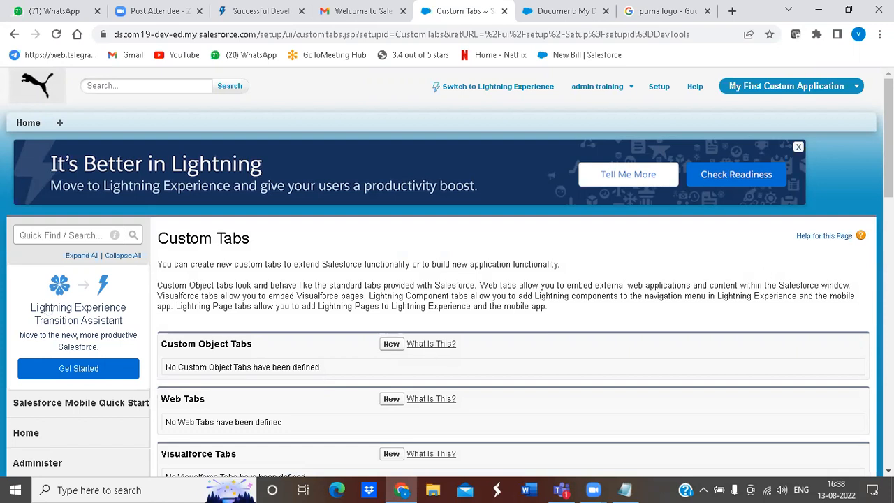
- Start a new Custom Object Tab and find no custom object to choose
scroll(887, 140, "down", 1)
scroll(499, 239, "down", 3)
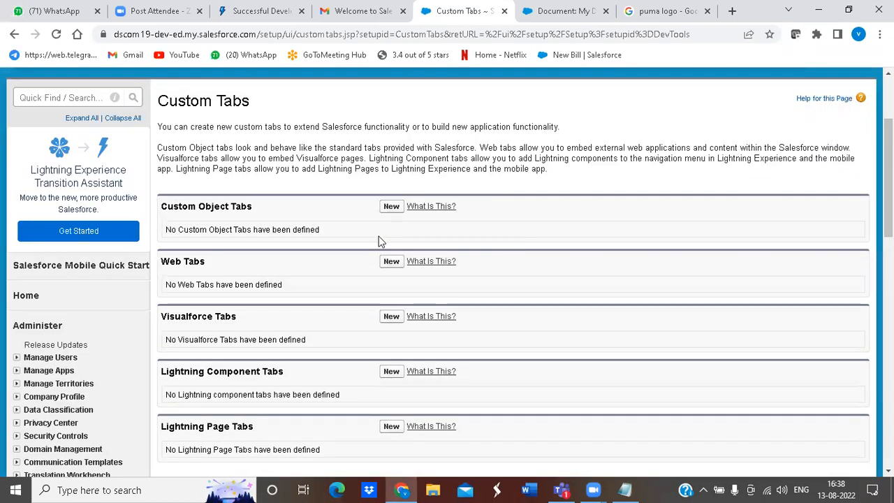
left_click(393, 208)
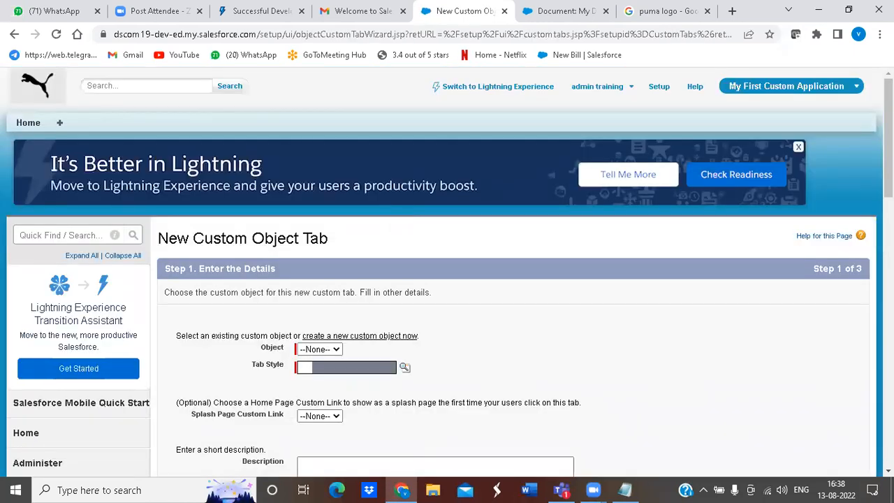
scroll(887, 140, "down", 3)
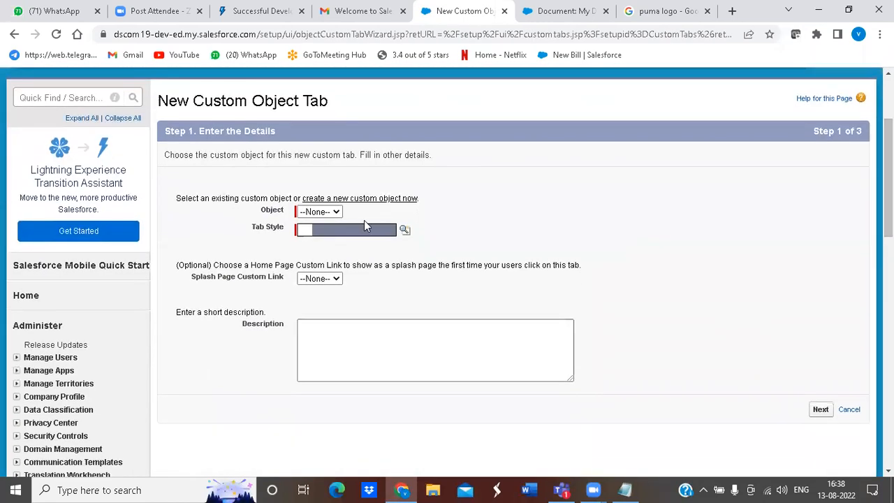
left_click_drag(268, 217, 325, 222)
left_click(338, 212)
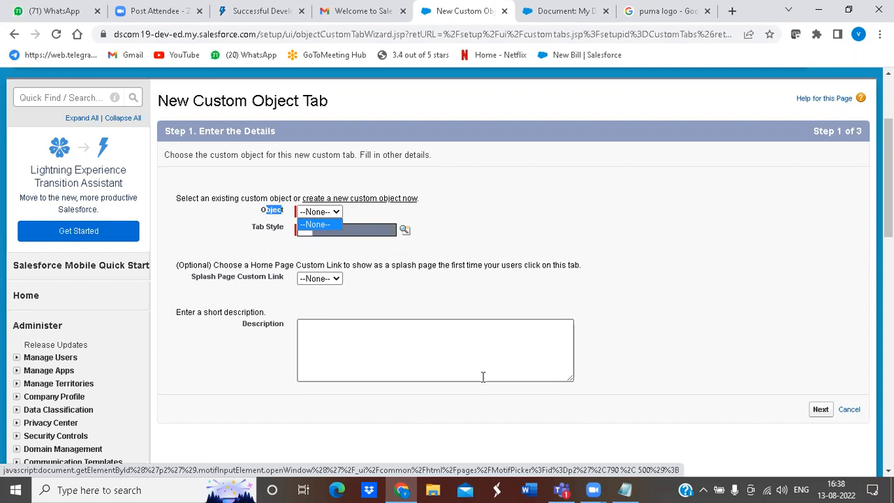
left_click(626, 489)
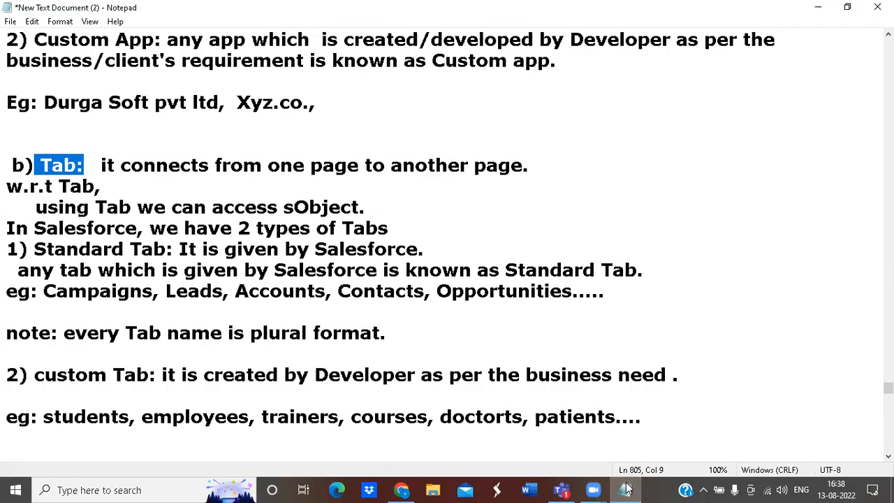
- Add the lines 'Tab:' and 'sobject: employee' at the end of the notes
left_click(667, 409)
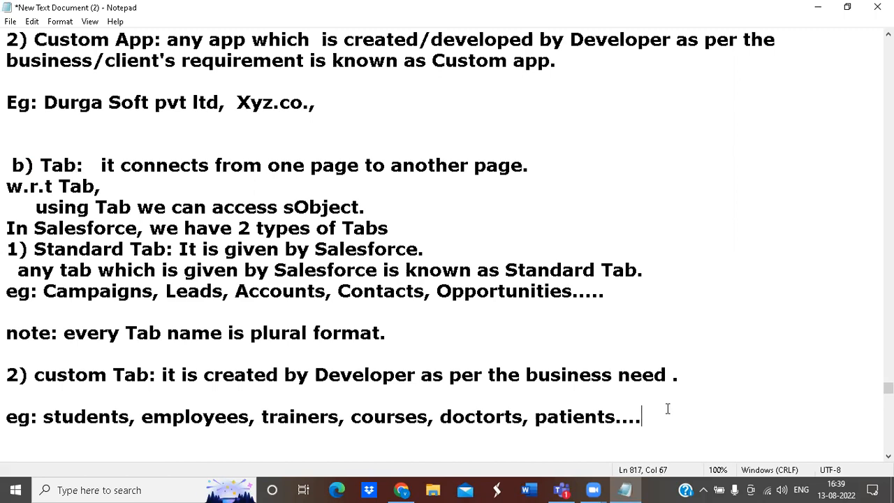
key("Down")
key("Down")
key("Down")
key("Down")
key("Down")
key("Down")
key("Down")
key("Down")
key("Down")
key("Down")
key("Down")
key("Down")
key("Down")
key("Down")
key("Down")
key("Down")
key("Down")
key("Down")
key("Down")
key("Down")
key("Down")
key("Down")
key("Down")
key("Down")
key("Down")
key("Down")
key("Down")
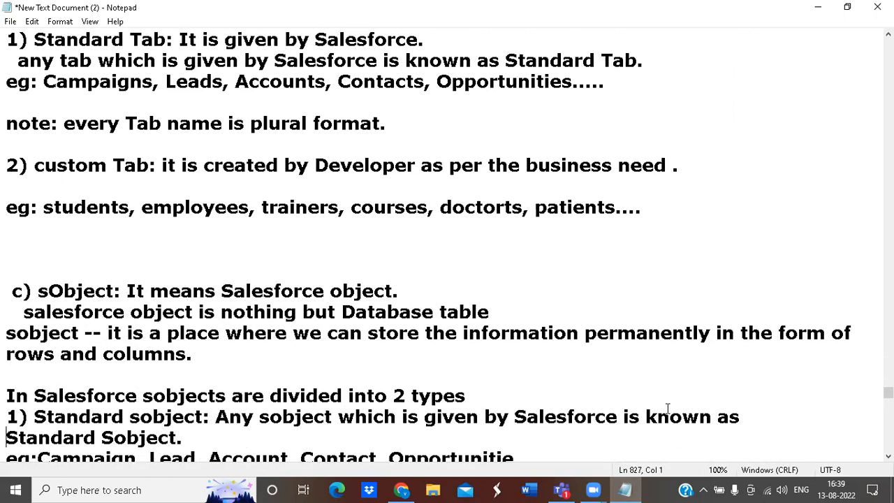
key("Down")
key("Down")
key("Down")
key("Down")
key("Down")
key("Down")
key("Down")
key("Down")
key("Down")
key("Down")
key("Down")
key("Down")
key("Down")
key("Down")
key("Down")
key("Down")
key("Down")
key("Down")
key("Down")
key("Down")
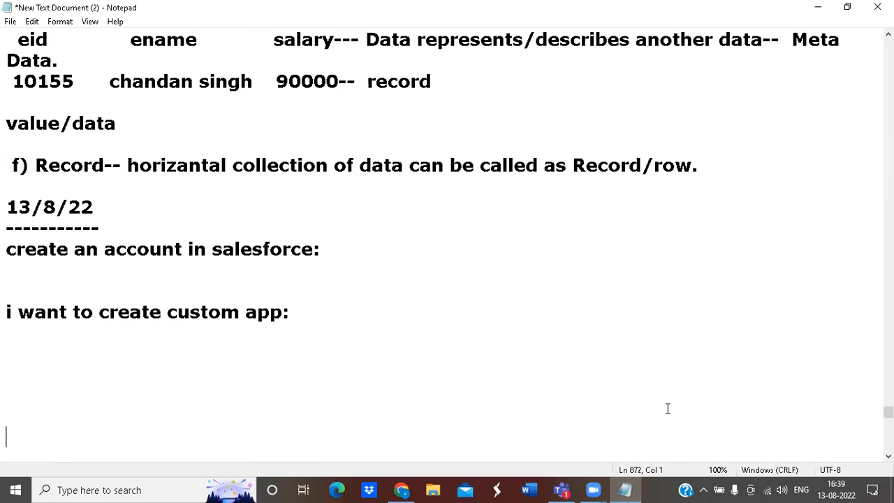
key("Up")
key("Up")
key("Up")
key("Up")
key("Up")
key("Up")
key("Up")
key("Up")
key("Up")
key("Up")
key("Up")
key("Up")
key("Up")
key("Up")
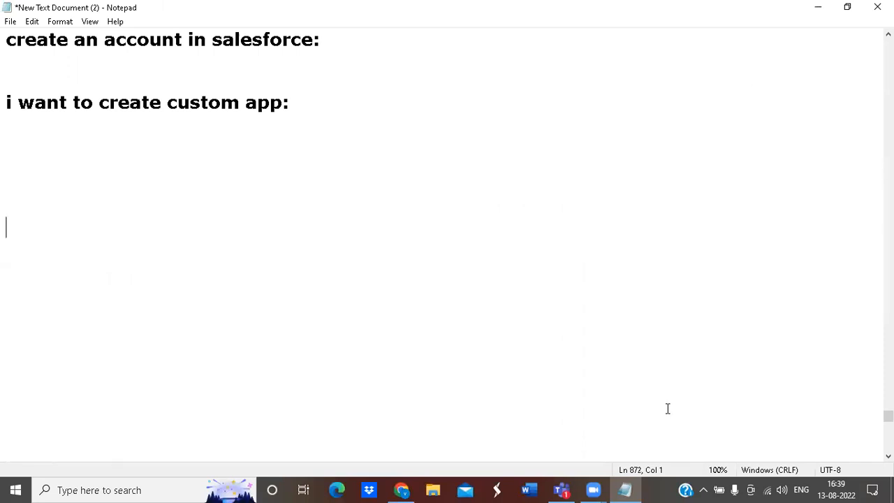
type("Tab:")
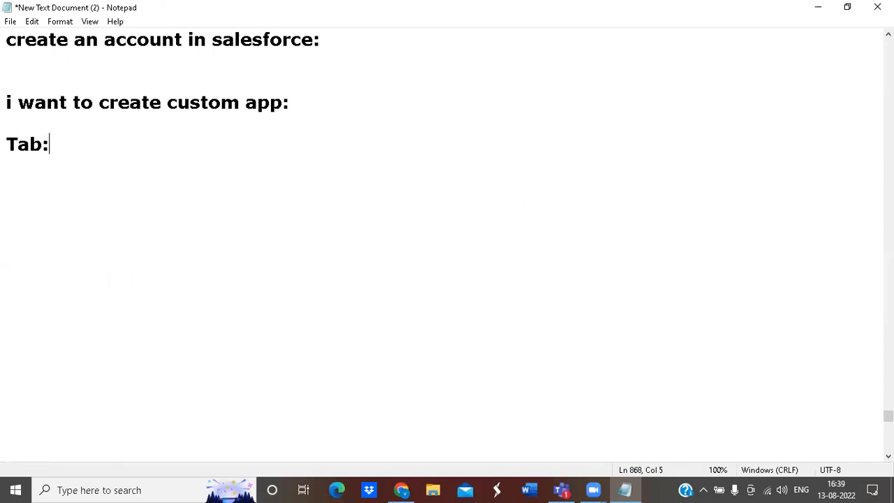
key("Return")
key("Return")
type("sobject:")
key("Return")
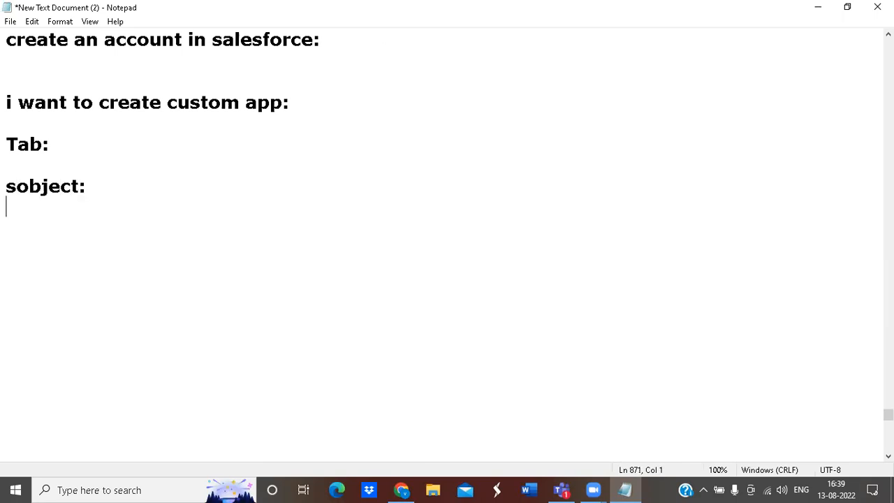
key("BackSpace")
key("BackSpace")
key("BackSpace")
key("BackSpace")
key("BackSpace")
key("BackSpace")
key("BackSpace")
key("BackSpace")
key("BackSpace")
key("BackSpace")
key("BackSpace")
key("BackSpace")
key("BackSpace")
key("BackSpace")
key("BackSpace")
key("BackSpace")
key("BackSpace")
key("BackSpace")
key("BackSpace")
key("BackSpace")
type("employee")
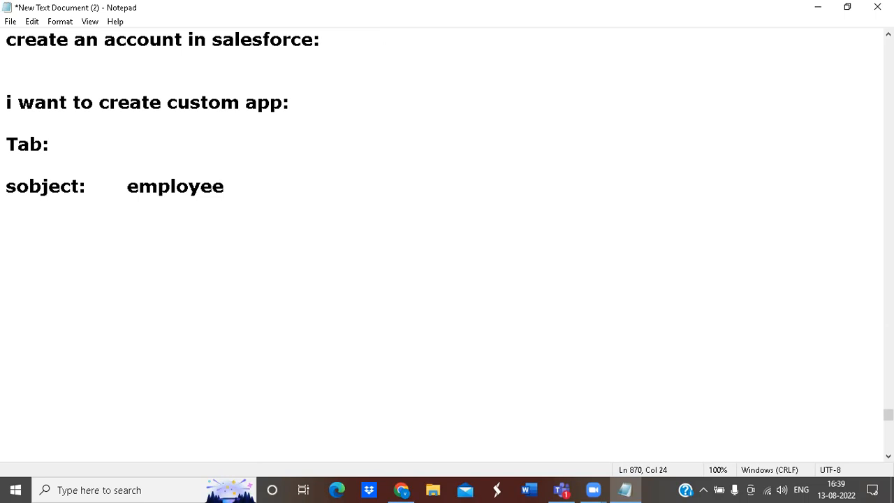
- Add the line 'field: eid ename salary deptno job' to the notes
key("Return")
type("field:")
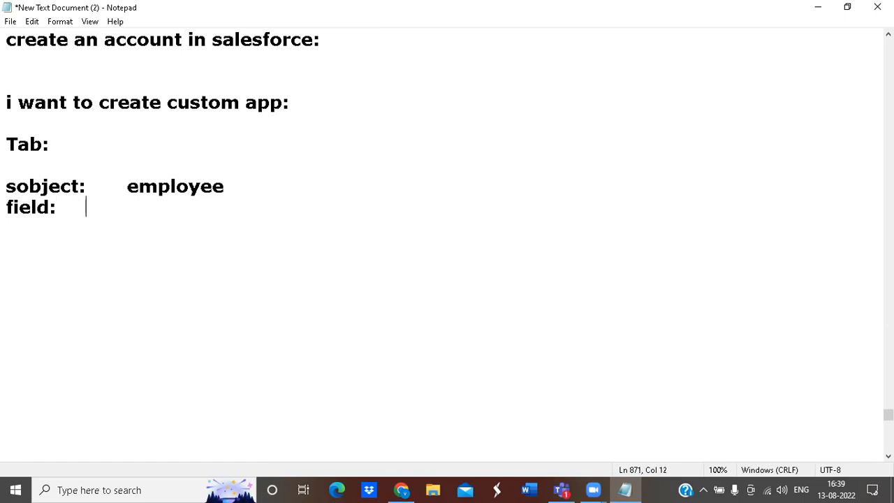
key("BackSpace")
key("BackSpace")
type("eid   ename       salar")
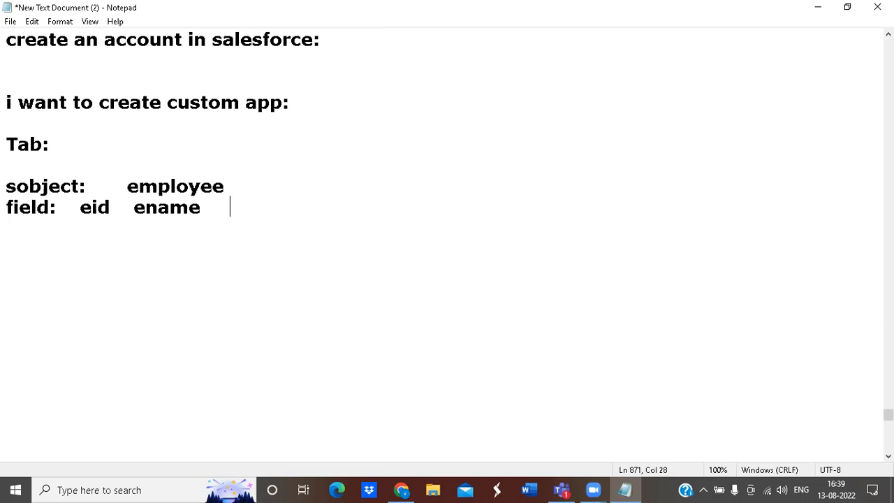
type("y     ")
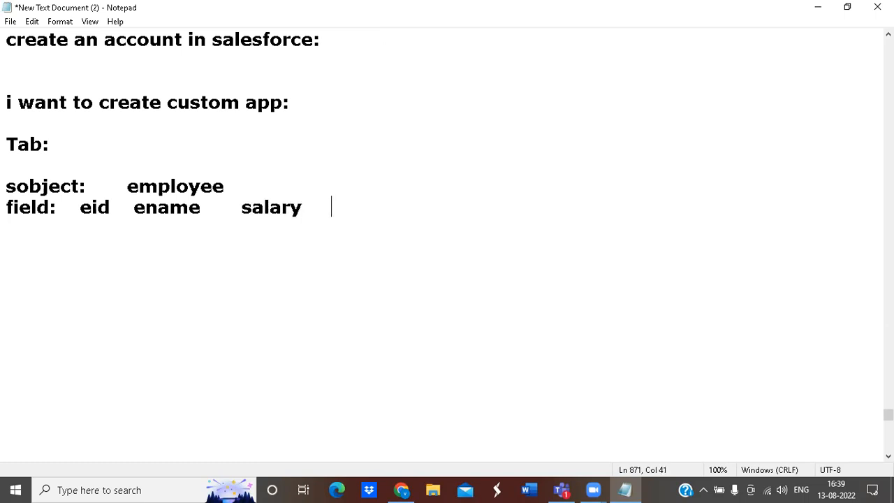
type("deptno   job")
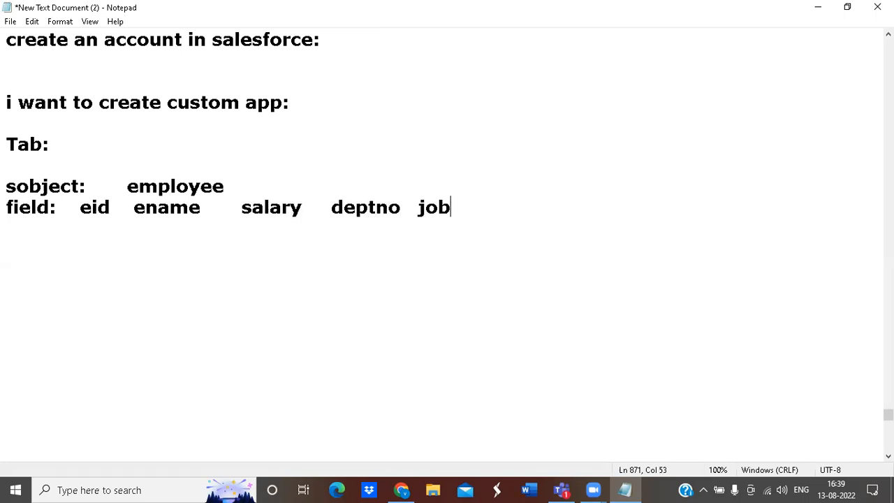
key("Left")
key("Left")
key("Left")
key("Left")
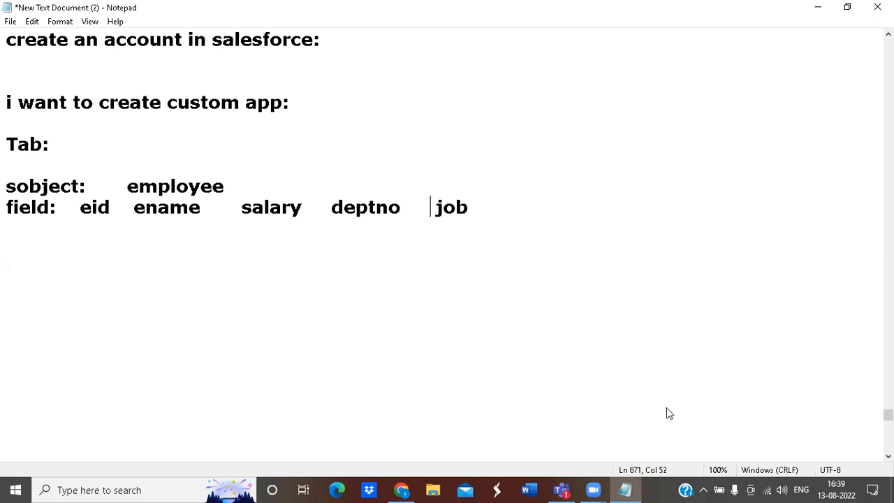
left_click(402, 490)
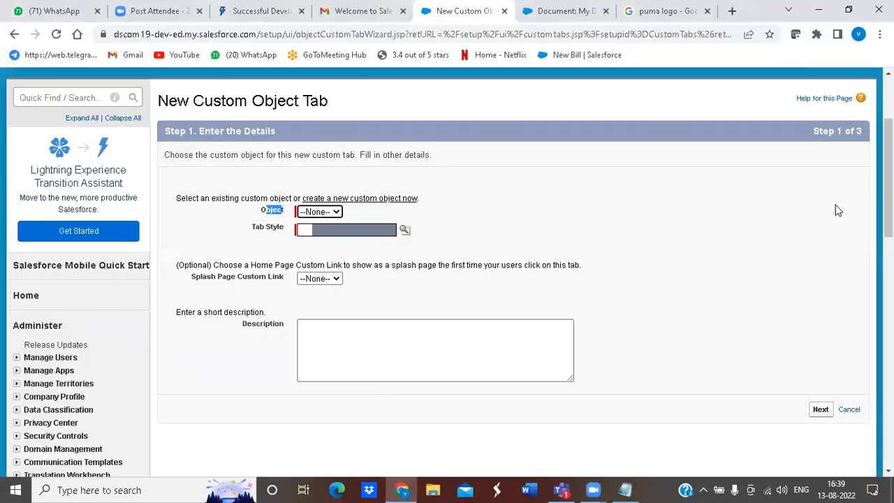
- Open the Custom Objects list and start a new custom object
left_click_drag(888, 197, 888, 316)
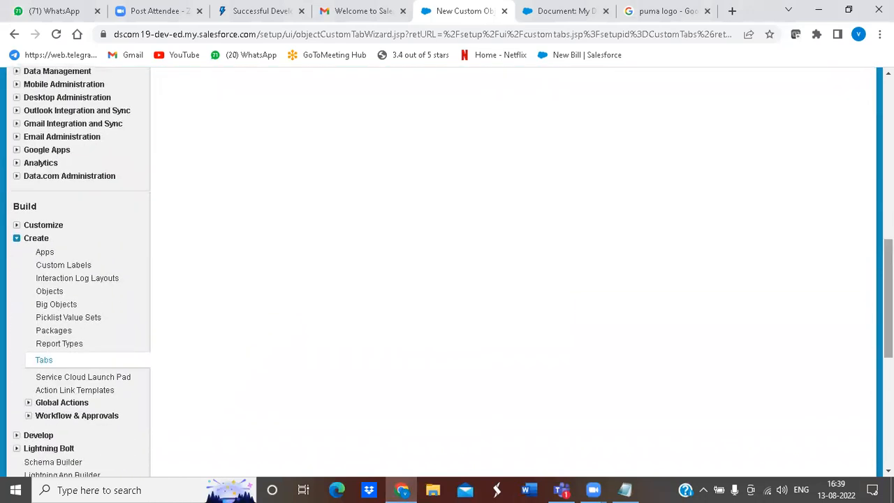
left_click(60, 293)
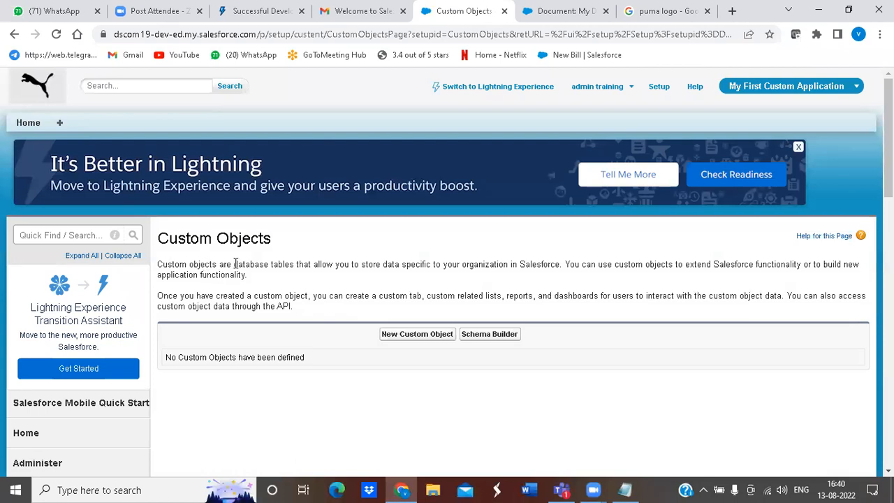
left_click_drag(261, 264, 347, 267)
left_click_drag(368, 266, 550, 266)
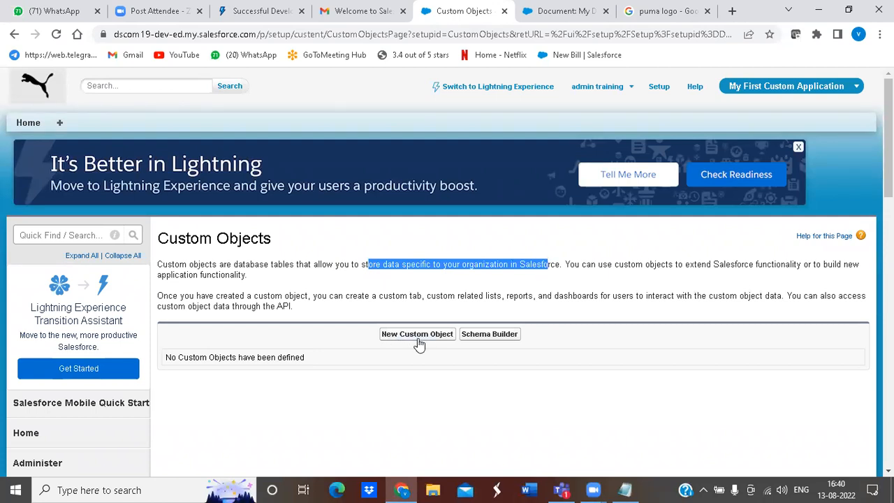
left_click(417, 338)
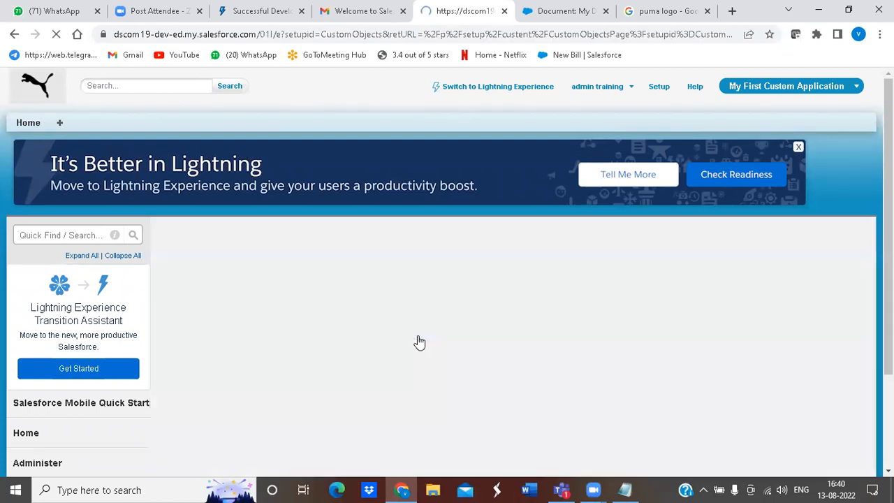
- Enter Label 'Employee' and Plural Label 'Employees' for the new object
scroll(385, 203, "down", 3)
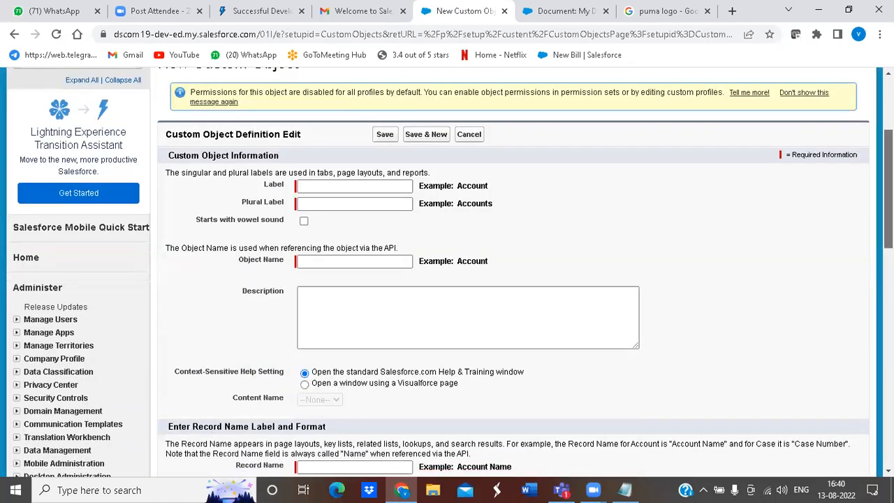
left_click(382, 189)
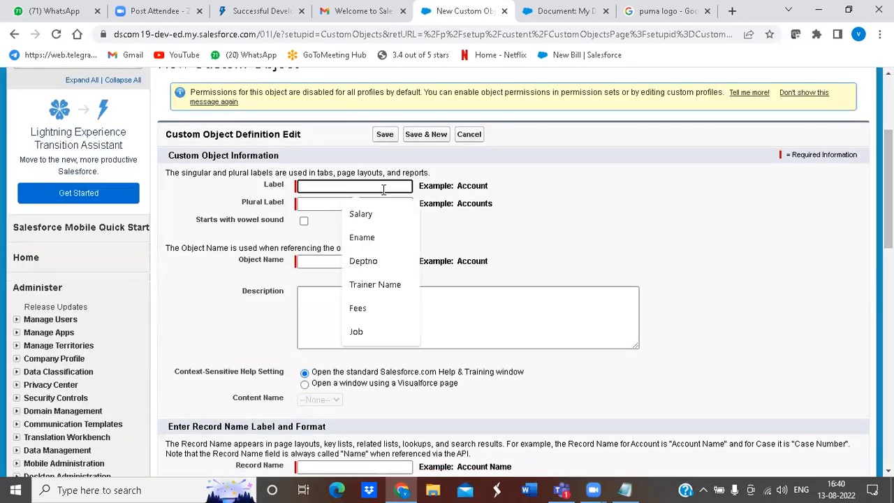
type("E")
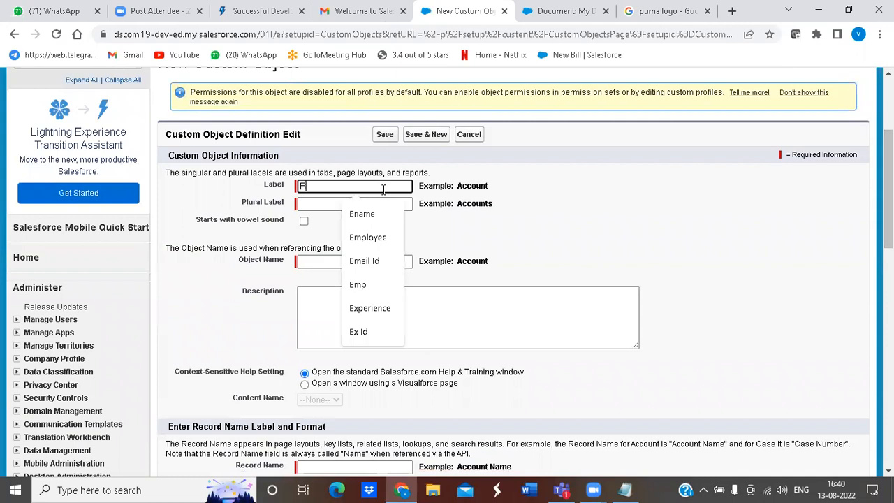
type("mployee")
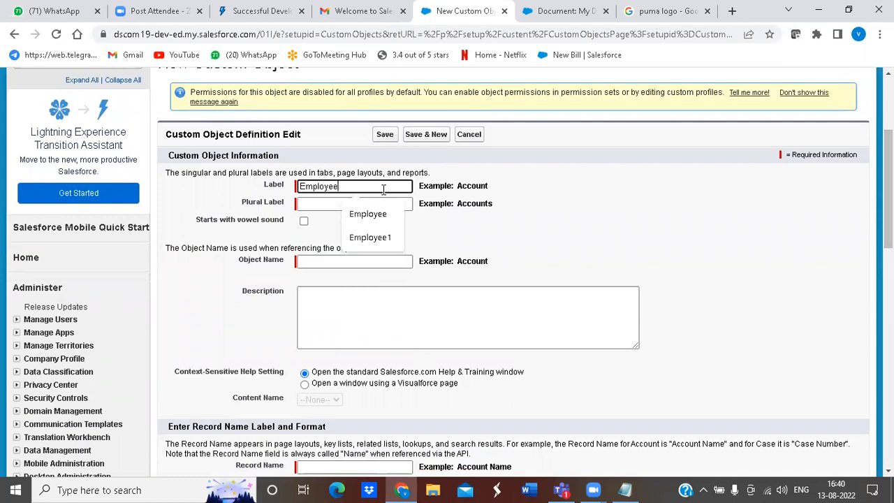
left_click(330, 203)
type("Employees")
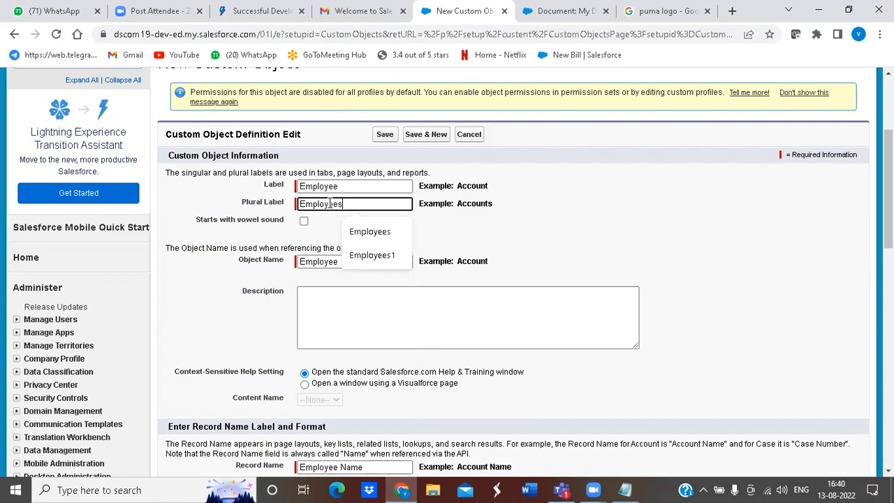
left_click(547, 214)
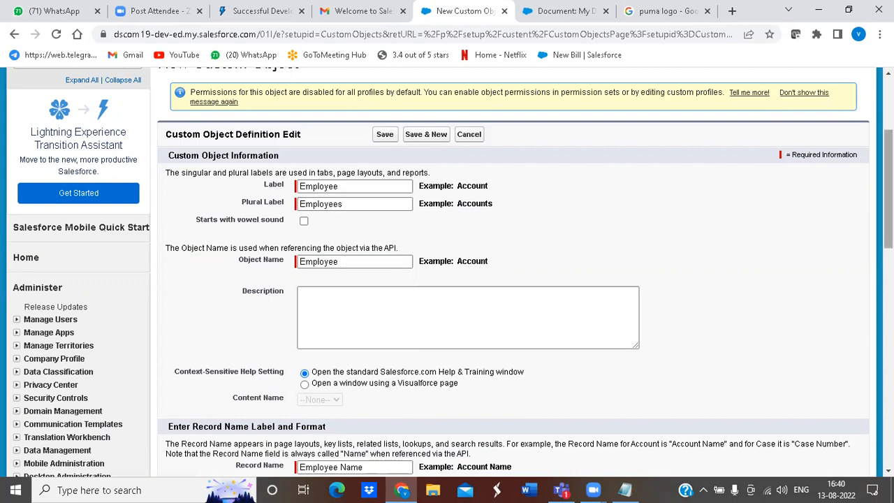
scroll(447, 285, "down", 3)
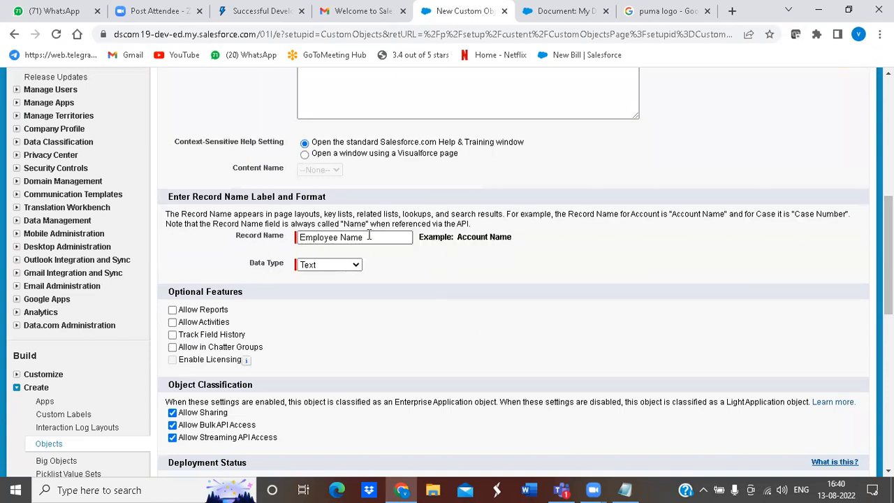
- Check the eid field in the Notepad notes and return to the object form
left_click(625, 490)
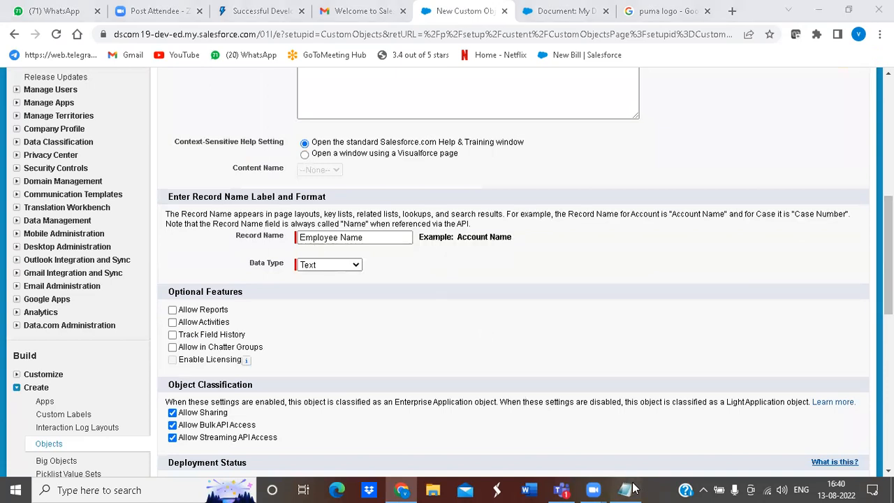
left_click_drag(81, 207, 117, 206)
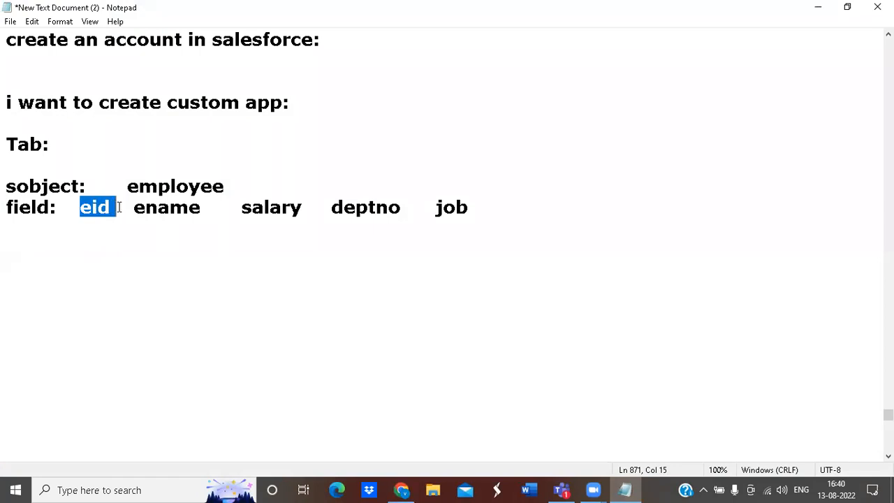
left_click(401, 490)
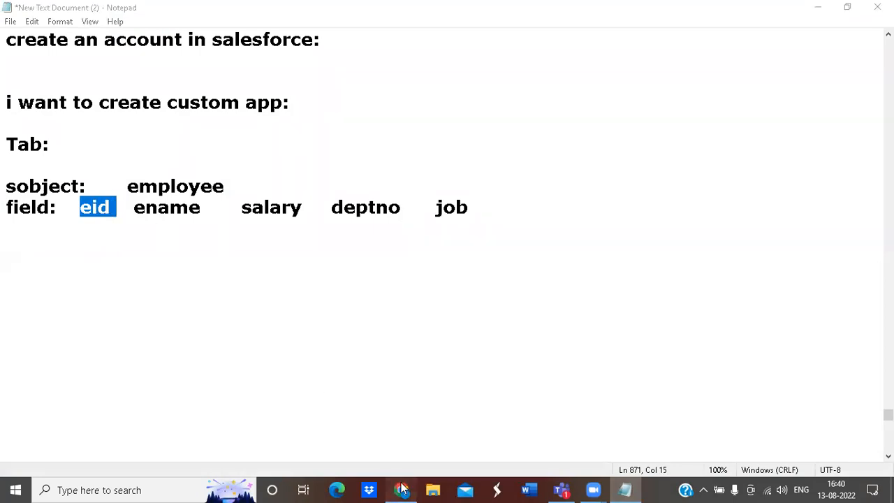
- Make the record name EID, an Auto Number with format E-{0000} starting at 1001
left_click(377, 240)
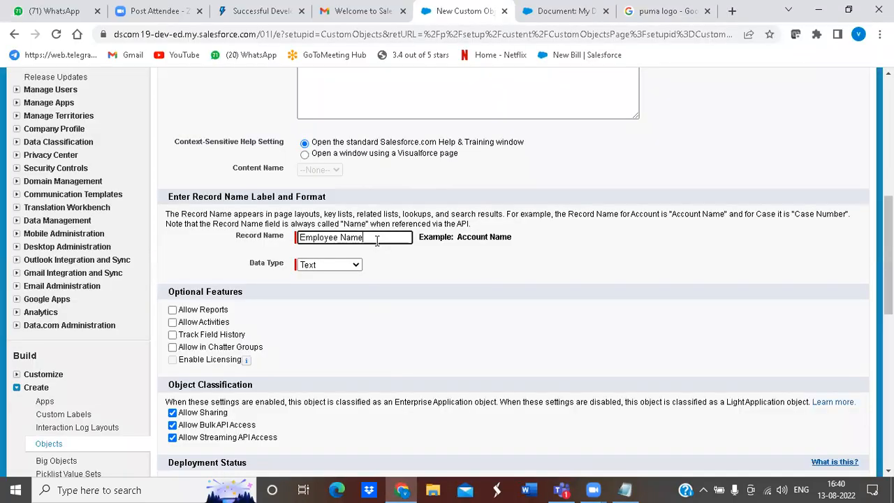
key("BackSpace")
key("BackSpace")
key("BackSpace")
key("BackSpace")
key("BackSpace")
key("BackSpace")
key("BackSpace")
key("BackSpace")
key("BackSpace")
key("BackSpace")
key("BackSpace")
key("BackSpace")
type("Eid")
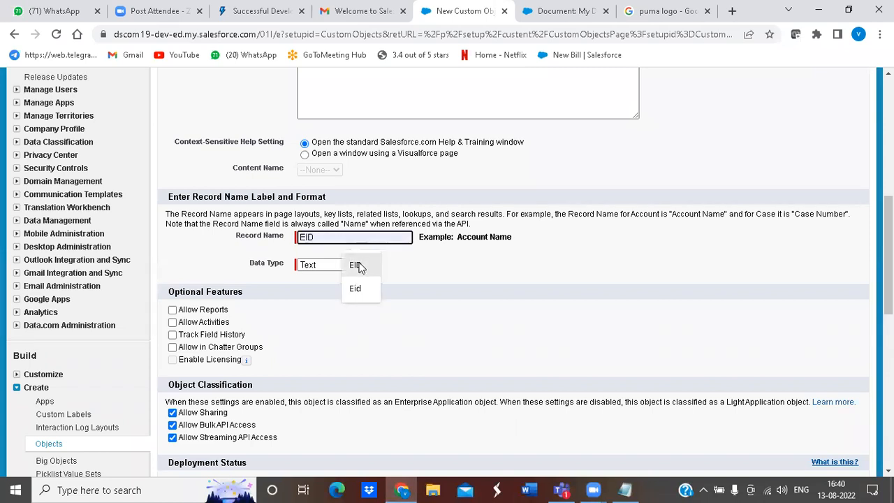
left_click(355, 265)
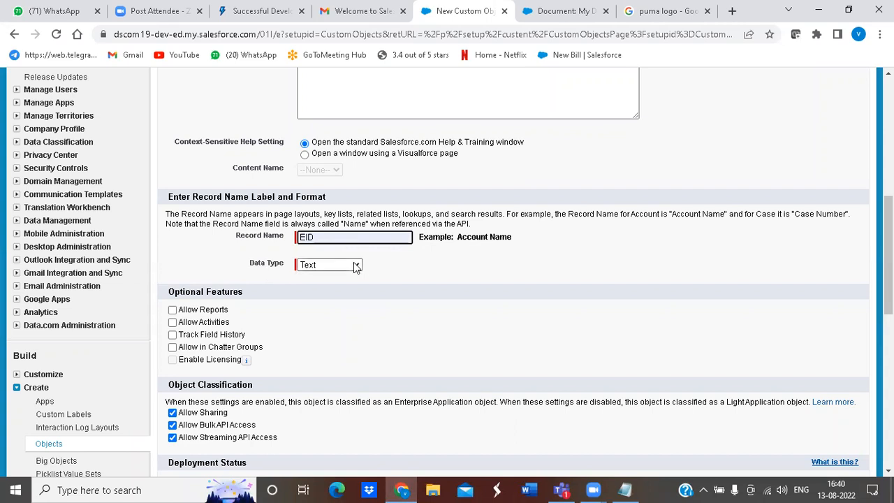
left_click(353, 265)
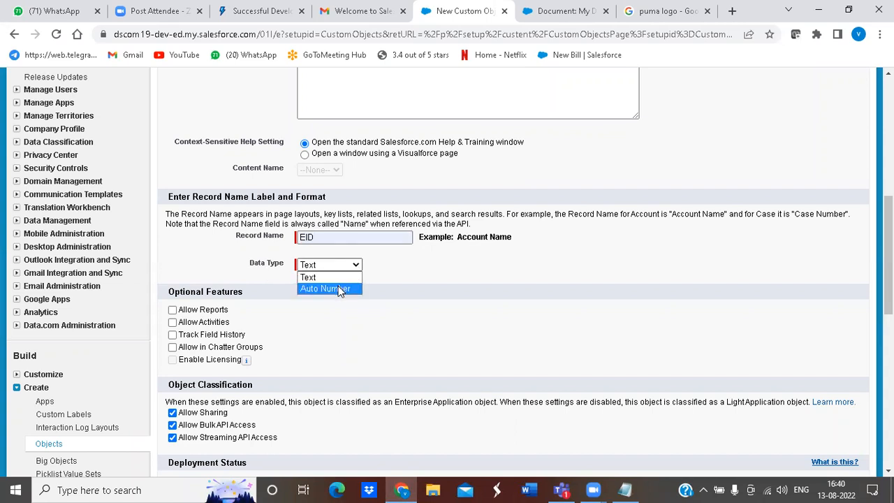
left_click(340, 289)
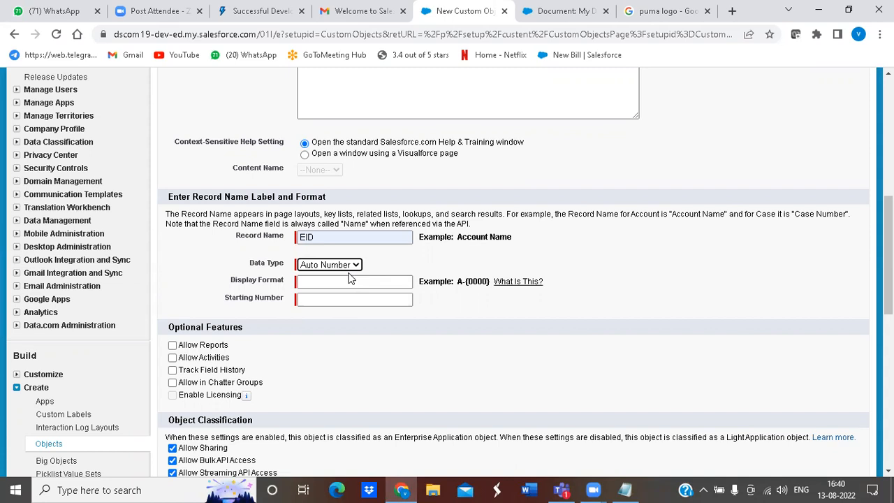
left_click(349, 280)
left_click(349, 281)
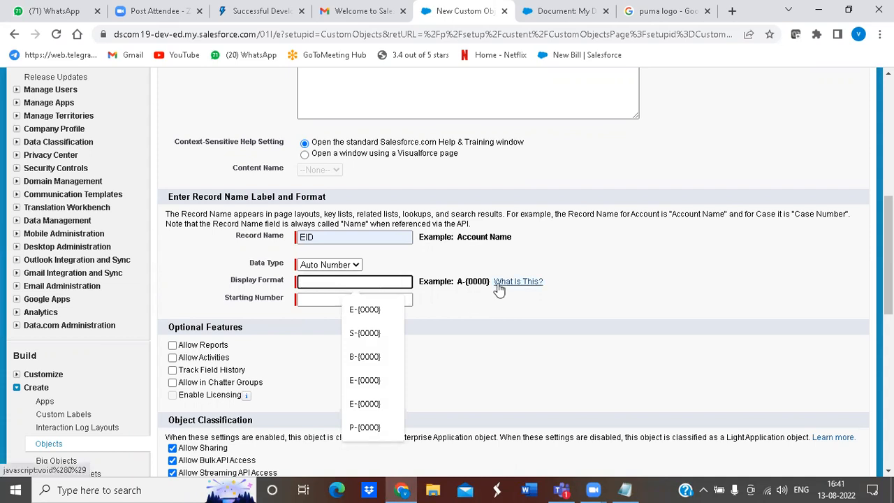
left_click(368, 314)
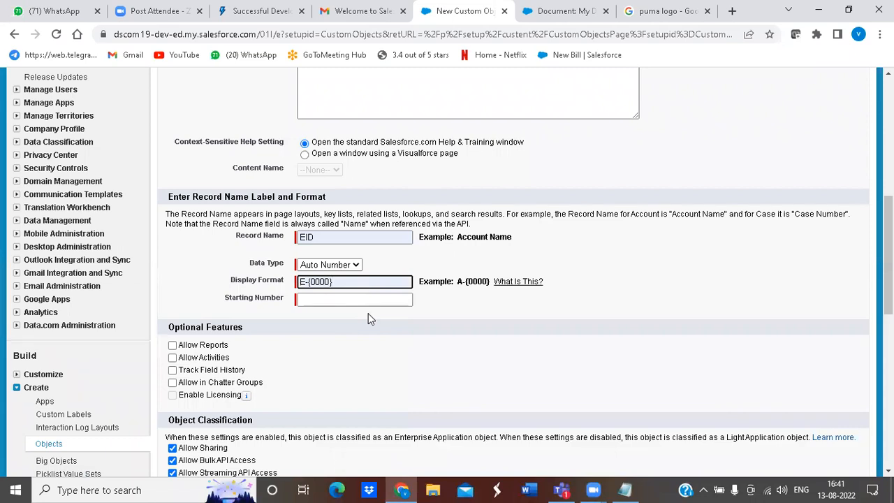
left_click(332, 300)
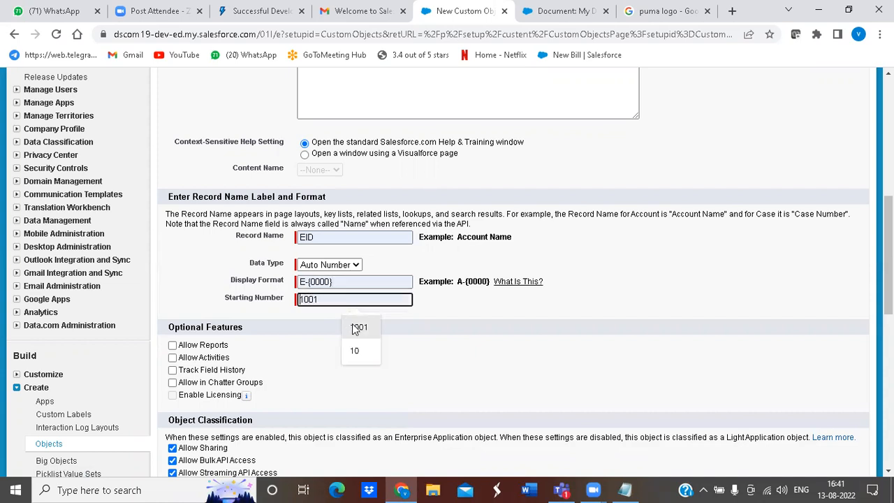
left_click(353, 326)
- Enable reports, activities, field history and Chatter groups, then save the Employee object
scroll(579, 241, "down", 1)
scroll(814, 295, "down", 1)
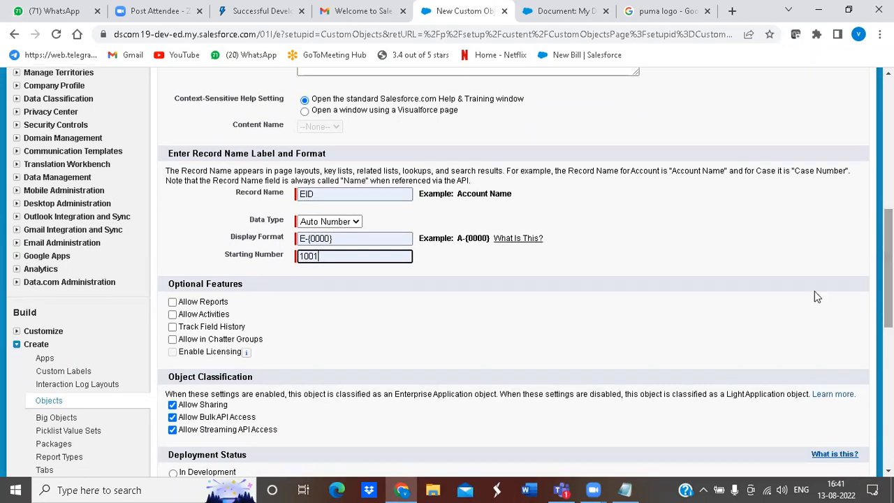
left_click(172, 301)
left_click(173, 315)
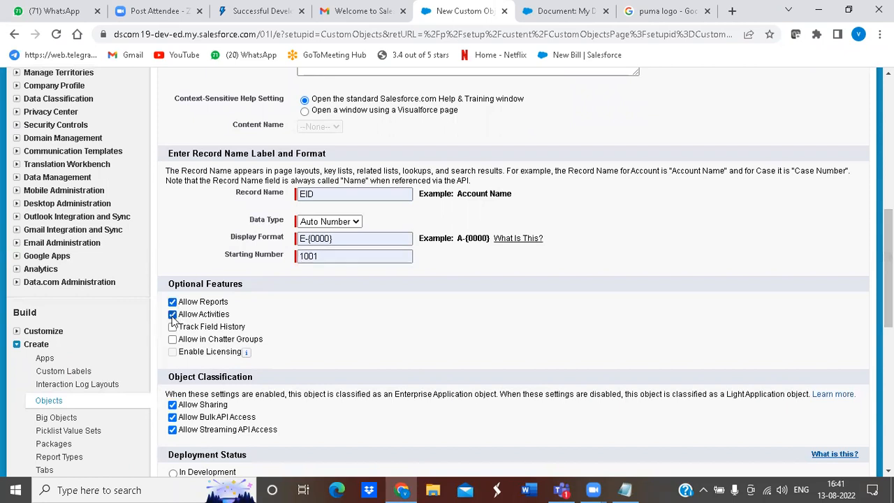
left_click(173, 327)
left_click(172, 339)
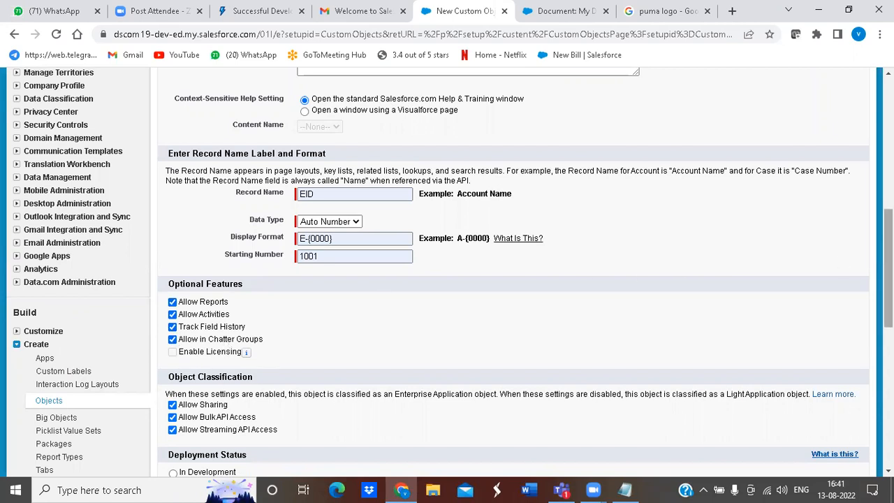
scroll(889, 268, "down", 4)
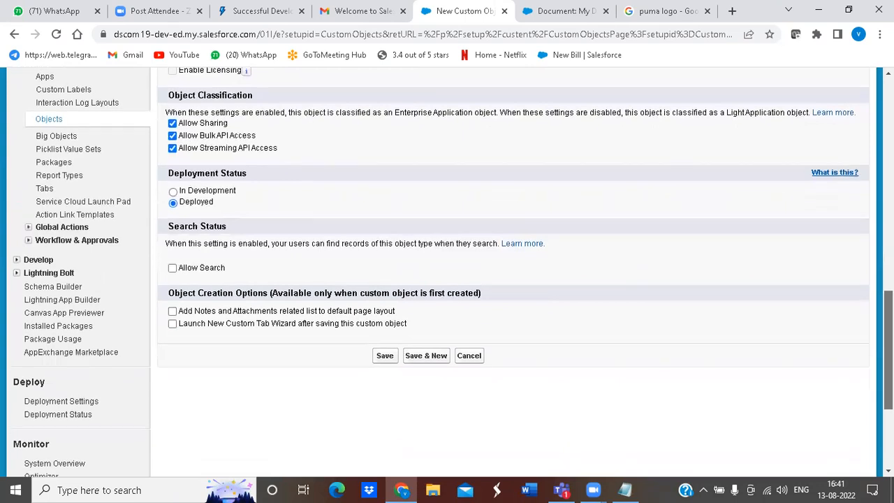
left_click(384, 355)
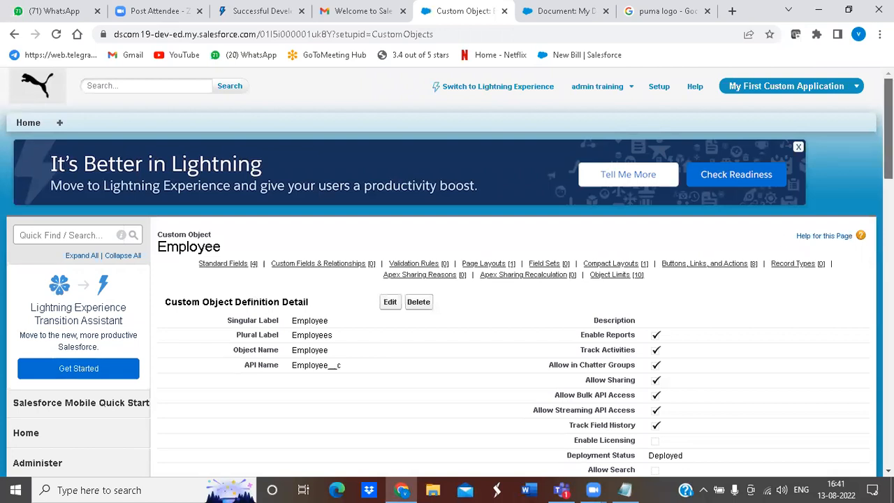
- Start a new custom field from the Employee object's Custom Fields & Relationships section
scroll(887, 140, "down", 1)
scroll(447, 272, "down", 1)
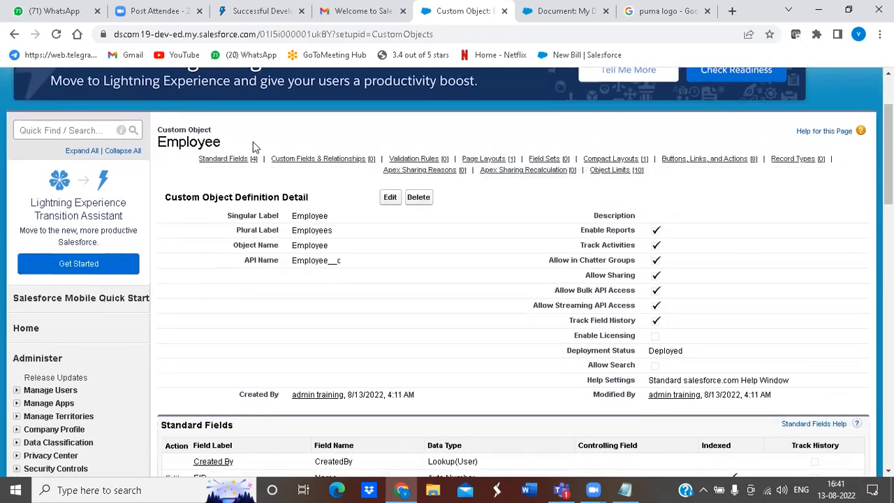
double_click(162, 142)
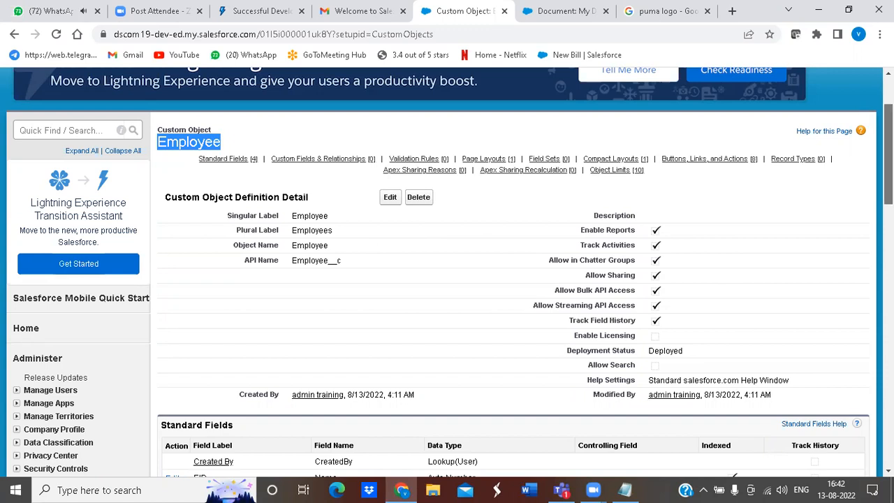
scroll(451, 273, "down", 4)
scroll(450, 273, "down", 1)
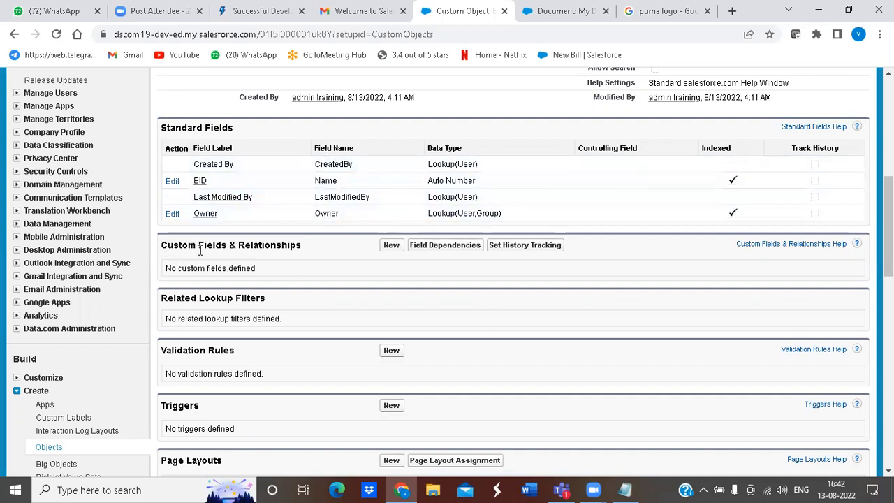
left_click(391, 245)
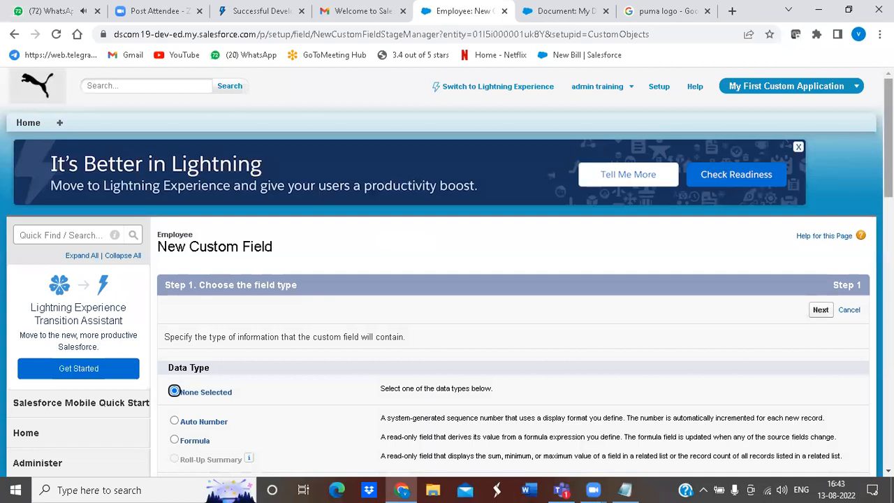
scroll(447, 279, "down", 2)
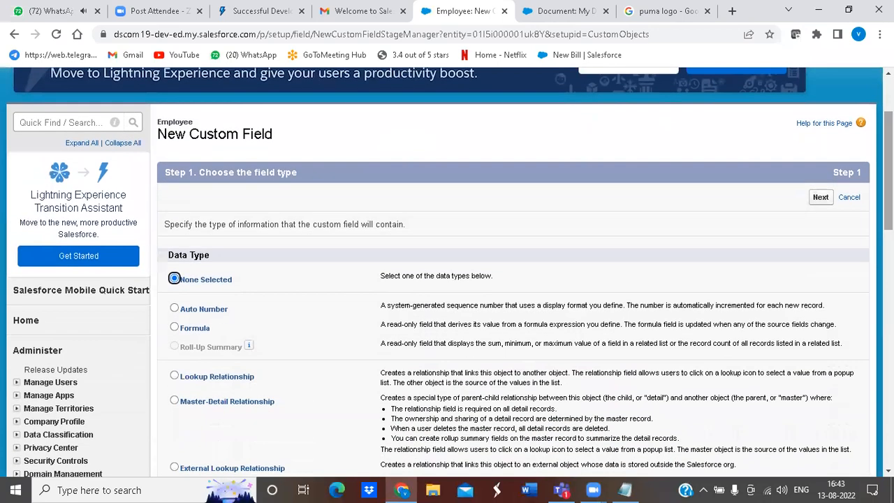
left_click(625, 489)
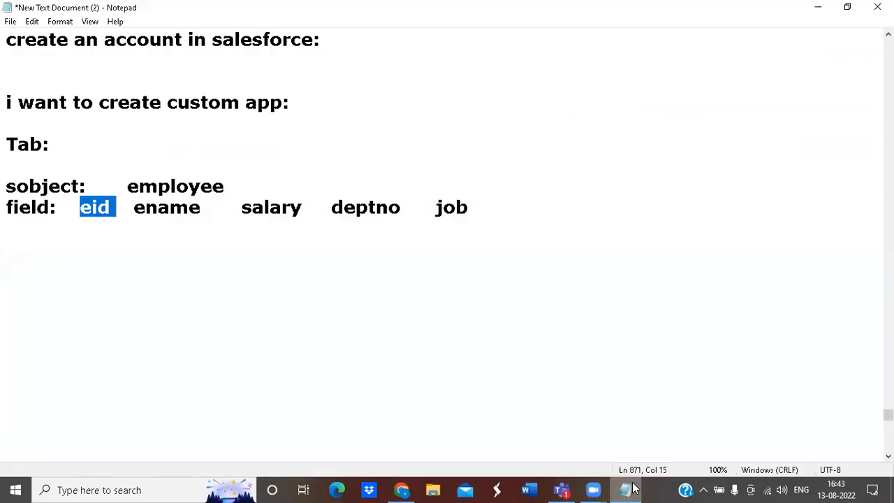
- Mark 'ename' in the Notepad field list and return to the field wizard
left_click_drag(135, 208, 203, 211)
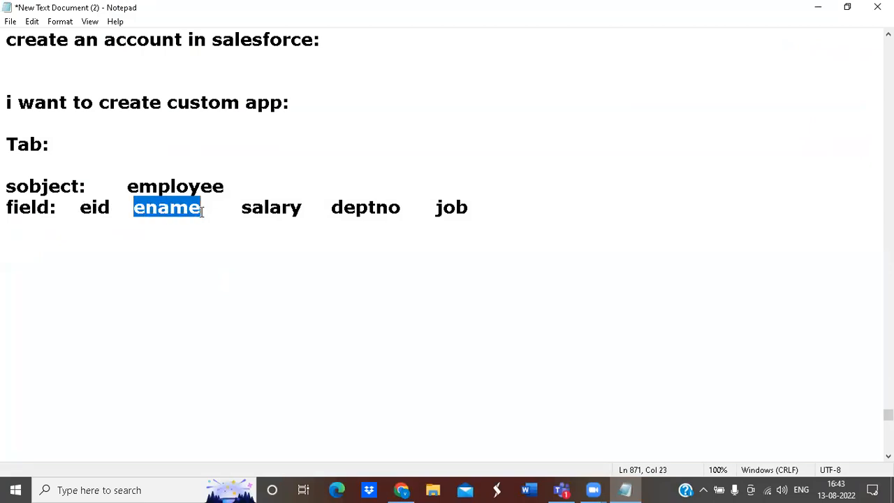
left_click(405, 489)
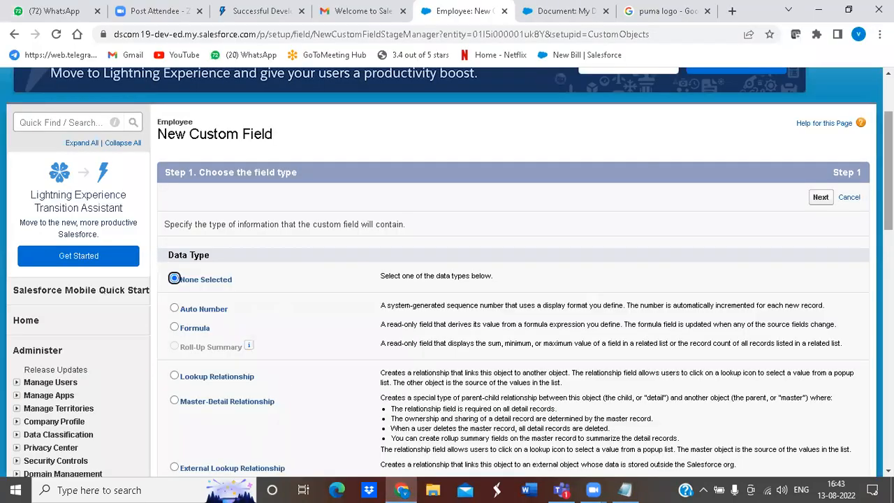
- Choose Text as the new Employee field's data type and continue to step 2
scroll(447, 272, "down", 3)
scroll(447, 272, "down", 1)
scroll(447, 272, "down", 1)
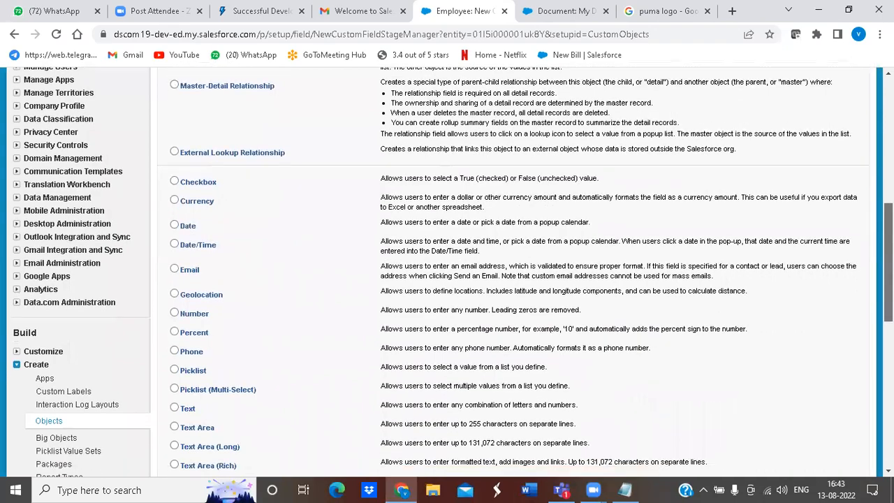
scroll(447, 273, "down", 1)
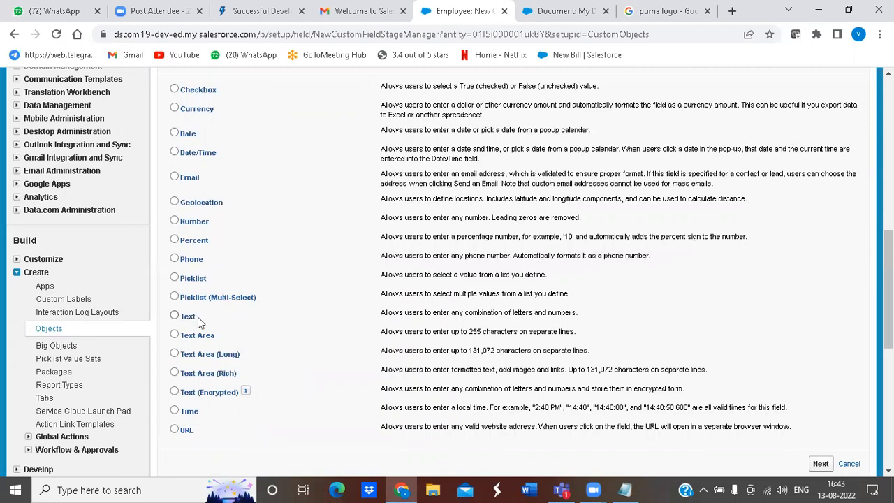
left_click(179, 320)
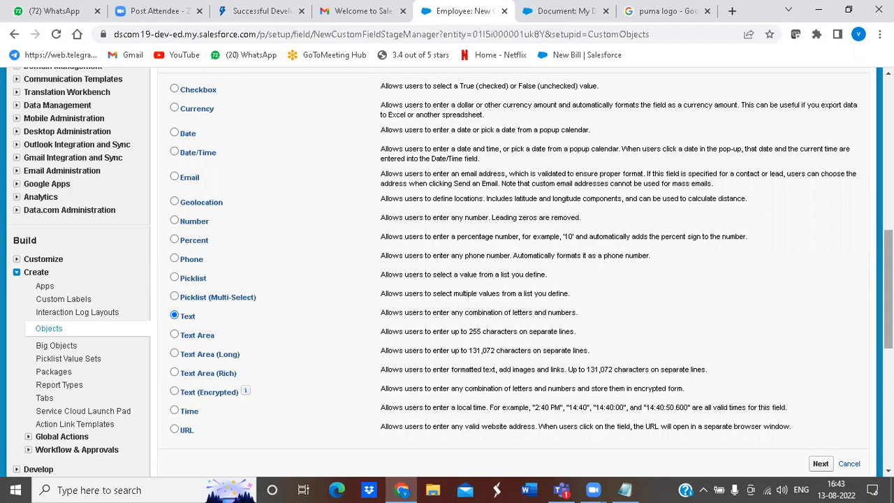
left_click_drag(888, 289, 889, 194)
left_click(824, 116)
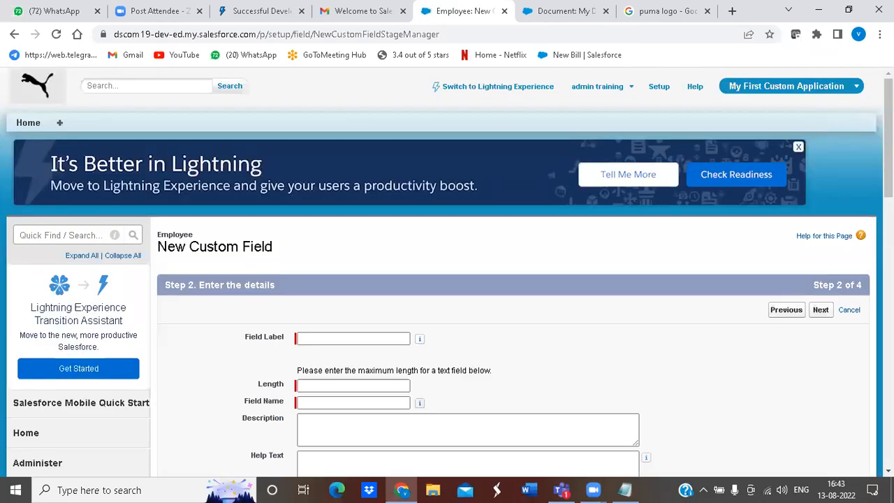
- Give the field label Ename and length 30, then continue
scroll(888, 175, "down", 3)
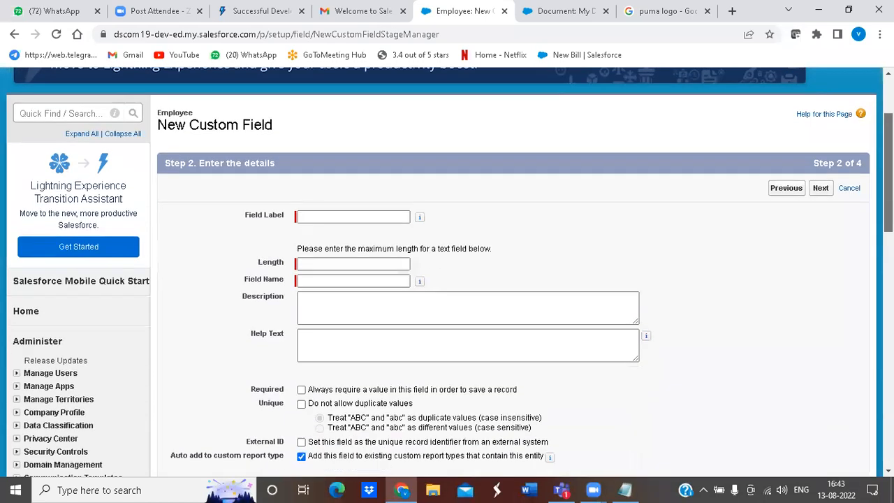
left_click(366, 161)
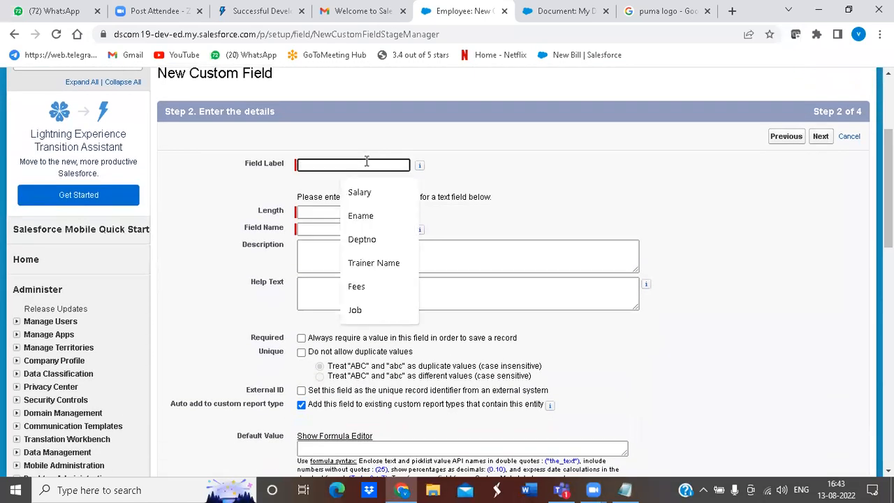
type("Ename")
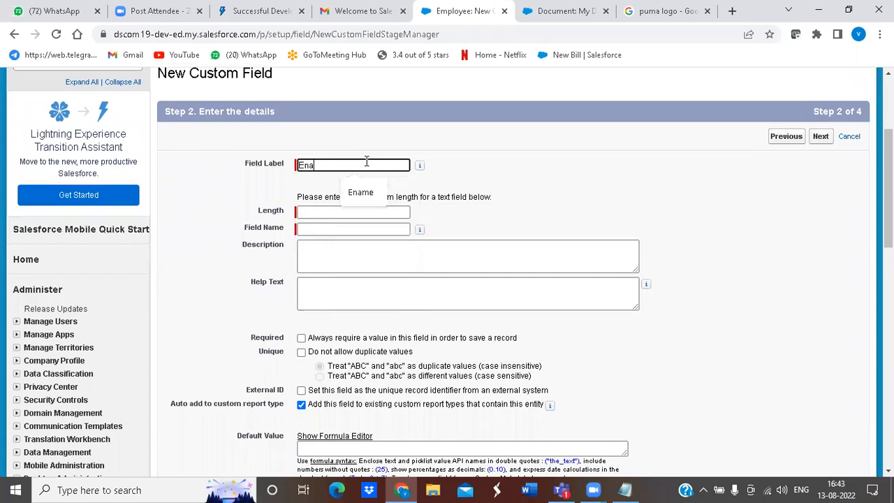
left_click(329, 212)
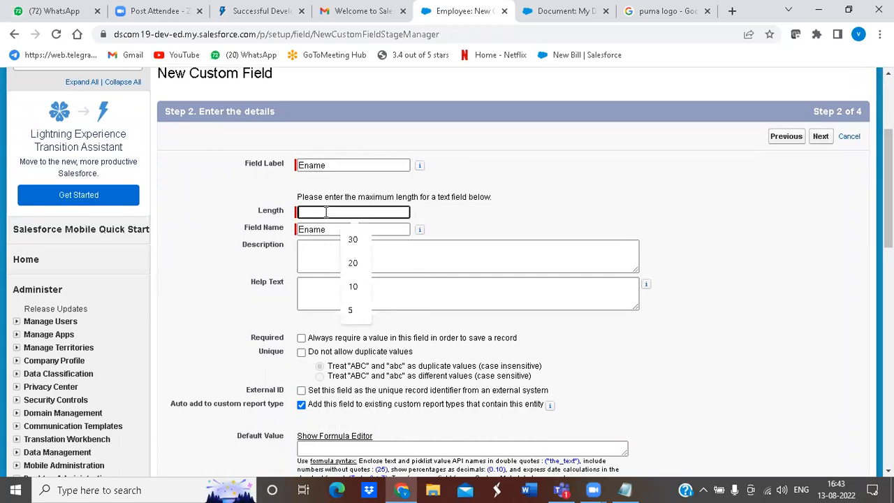
left_click(354, 240)
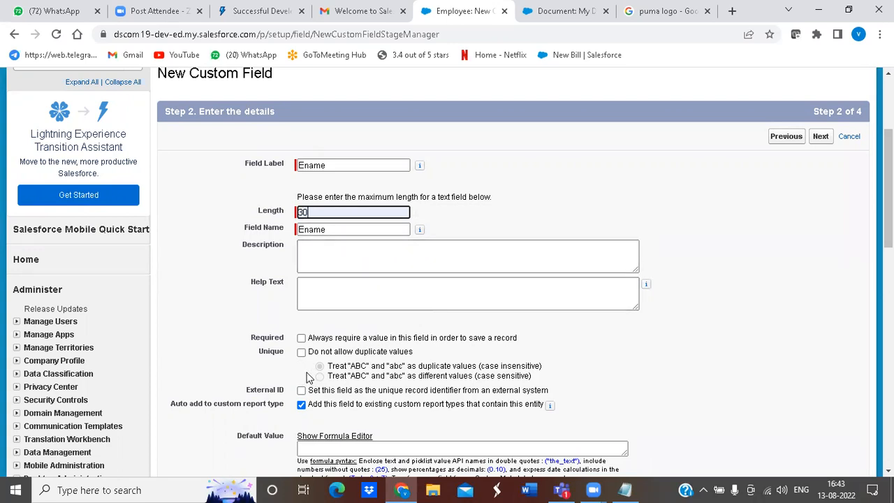
left_click(822, 137)
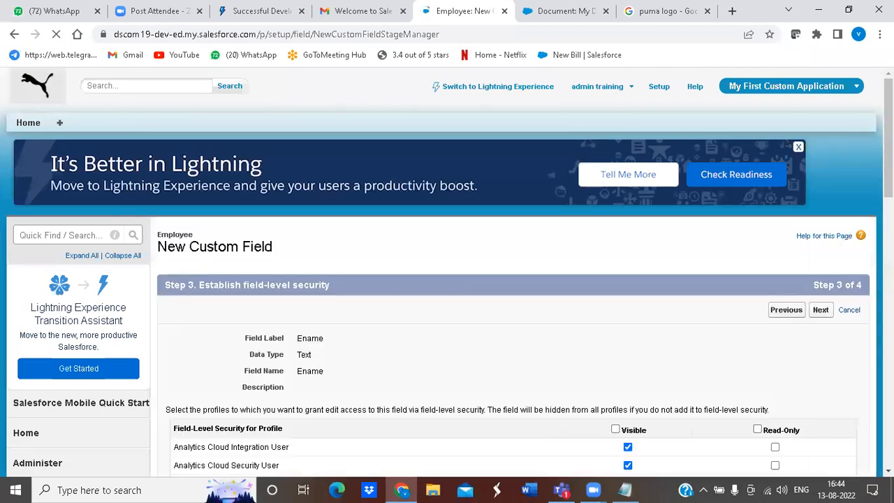
- Make Ename visible only to System Administrator, keep Employee Layout, and Save & New
scroll(625, 229, "down", 3)
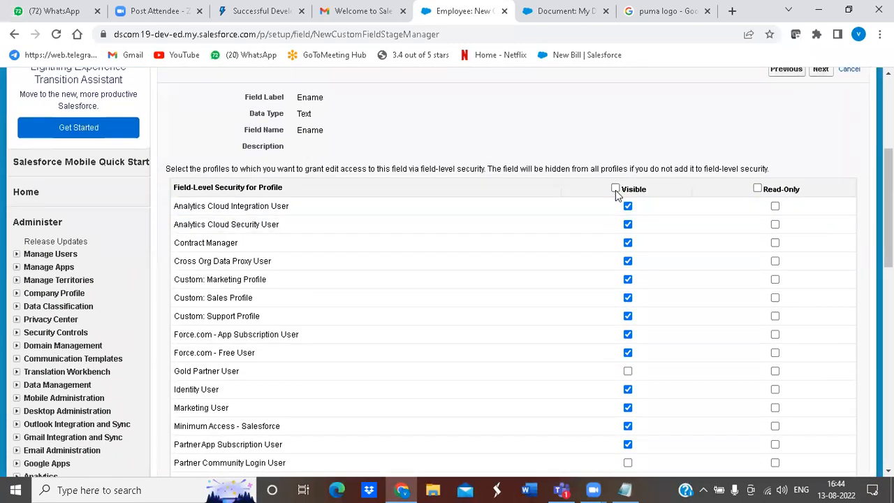
left_click(616, 189)
left_click(616, 188)
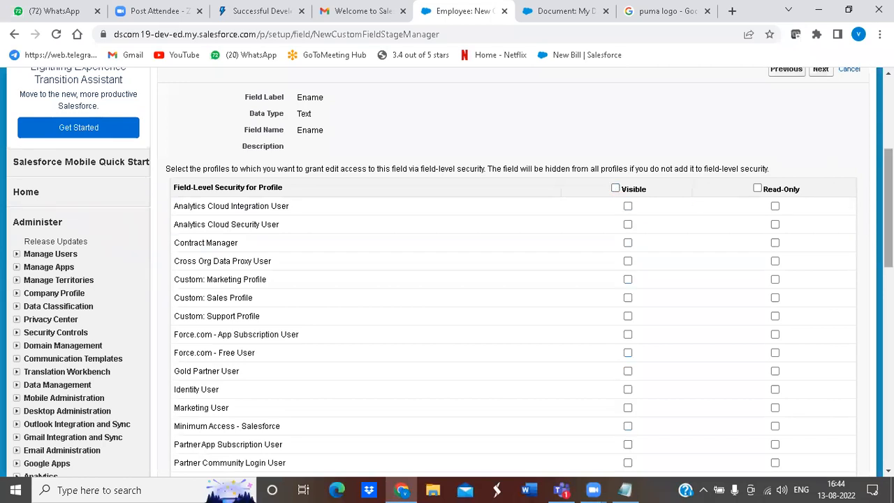
left_click_drag(888, 195, 888, 299)
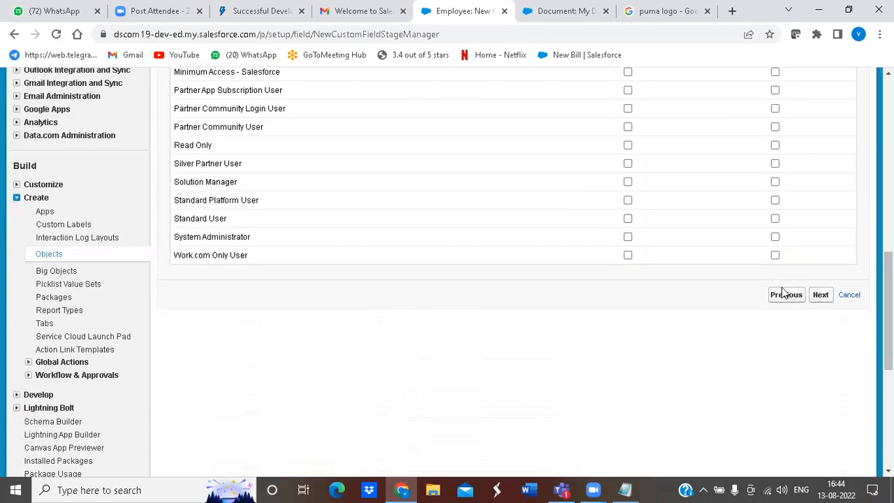
left_click(627, 237)
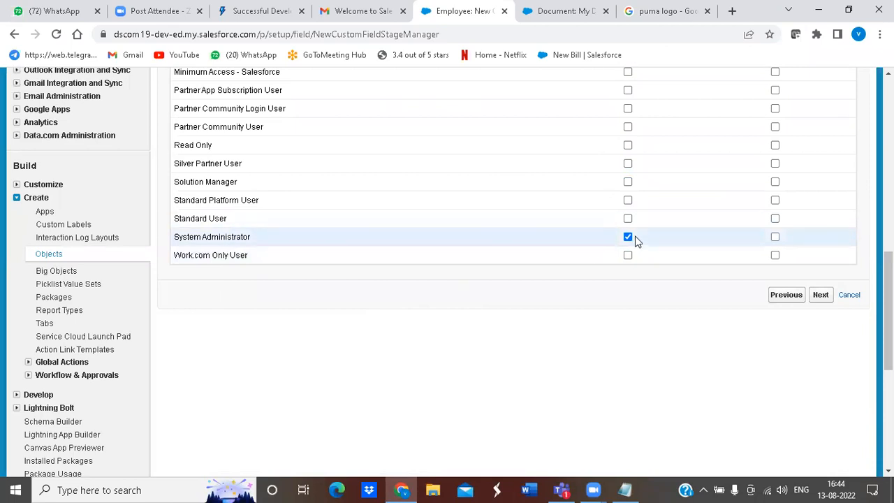
left_click(820, 295)
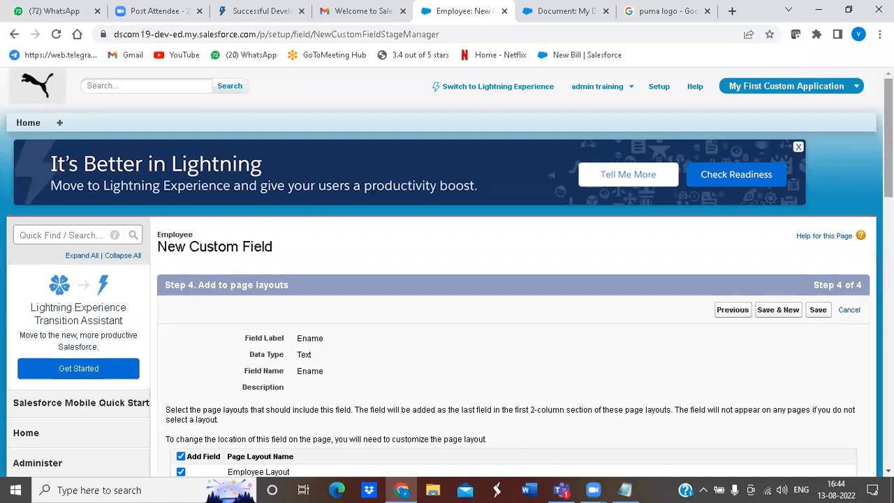
scroll(412, 218, "down", 3)
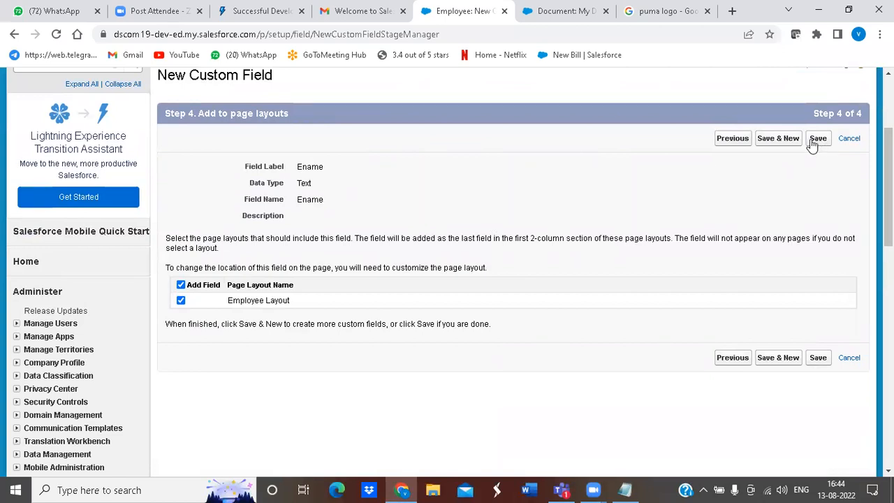
left_click(781, 142)
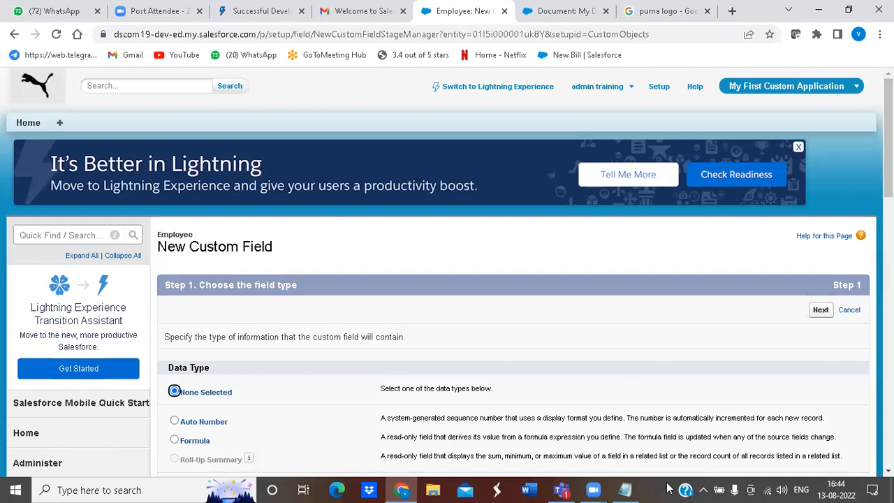
left_click(626, 489)
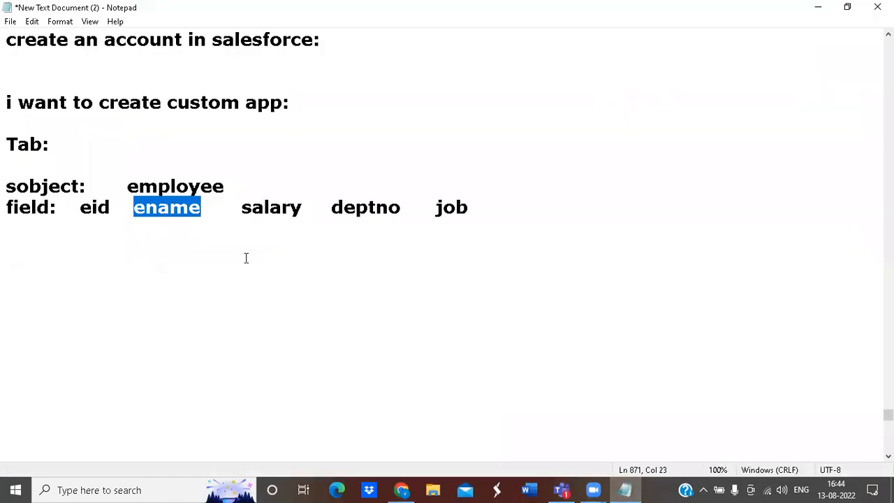
left_click_drag(244, 209, 280, 219)
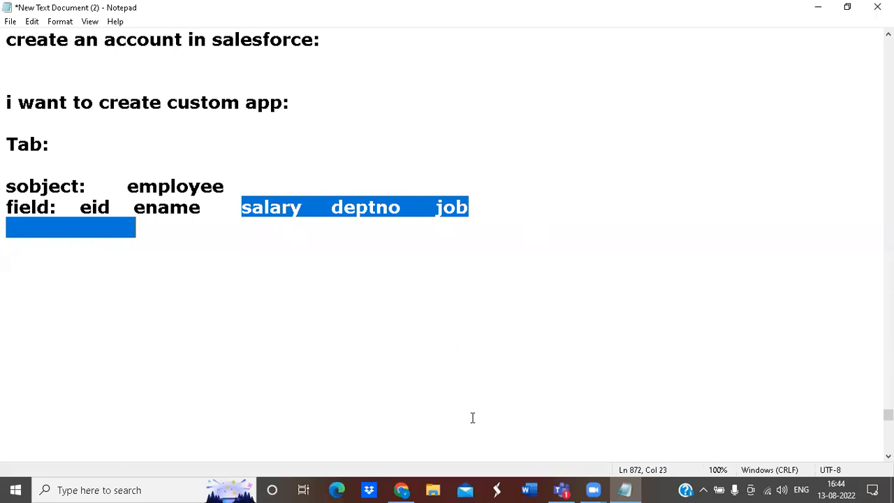
key("alt+Tab")
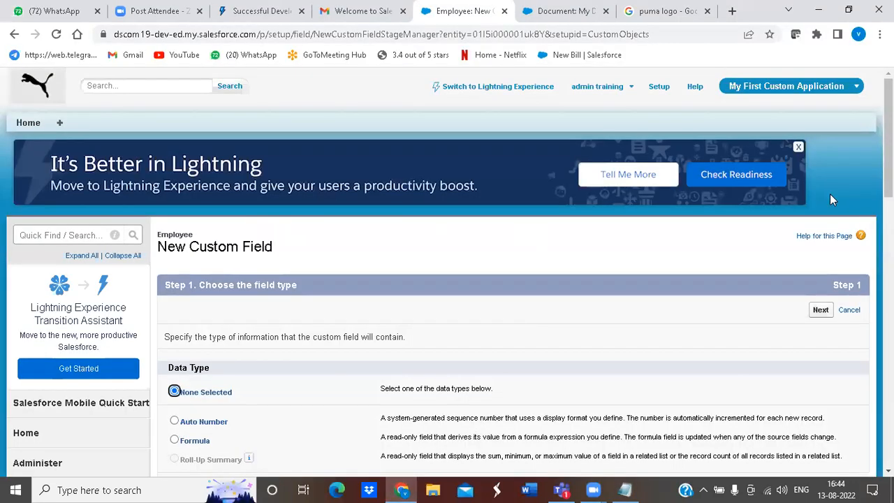
scroll(447, 279, "down", 6)
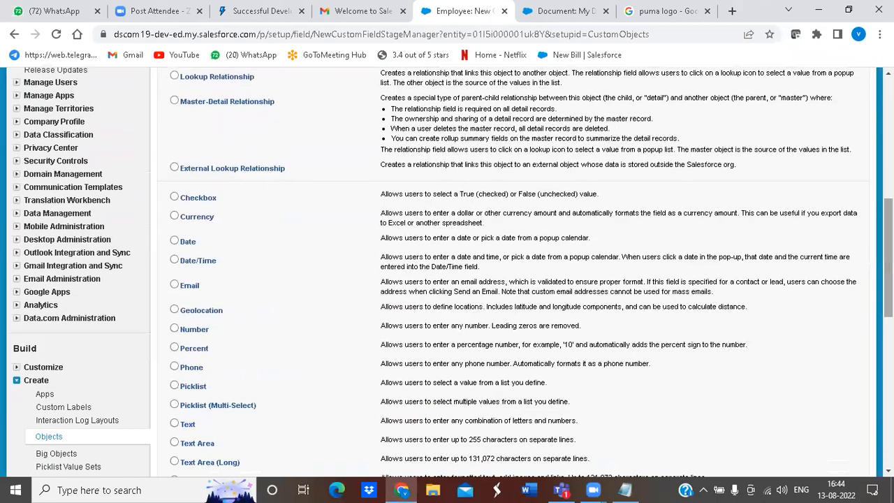
- Choose Currency as the next field's data type and continue
left_click(175, 218)
left_click_drag(888, 259, 889, 182)
left_click(821, 161)
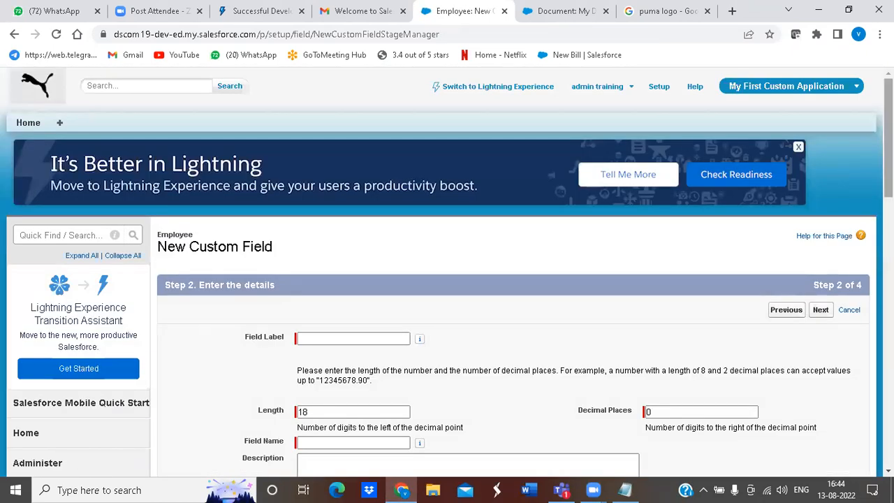
- Enter label Salary with length 8 and 0 decimal places, then continue
scroll(888, 209, "down", 4)
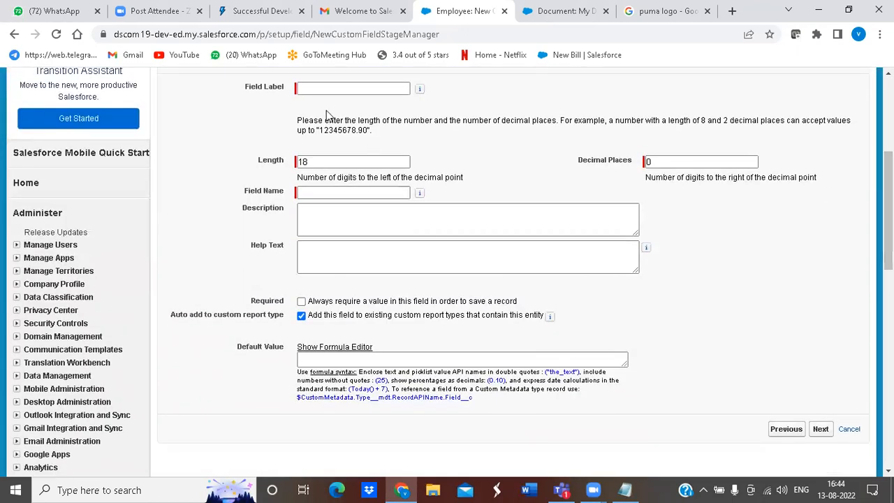
left_click(329, 89)
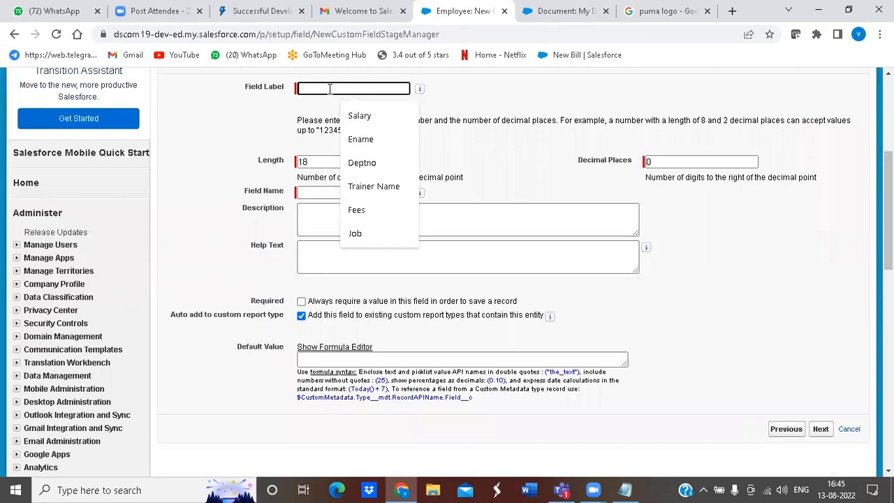
left_click(357, 118)
left_click(322, 162)
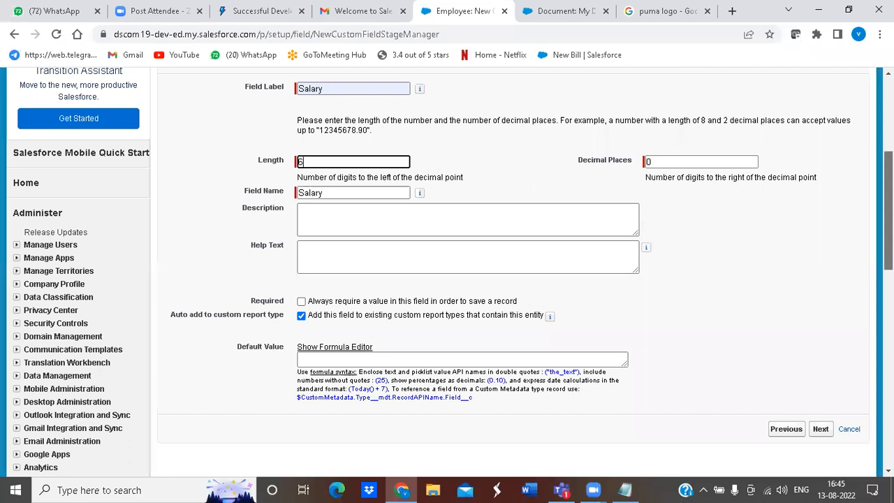
scroll(887, 210, "down", 2)
left_click(821, 275)
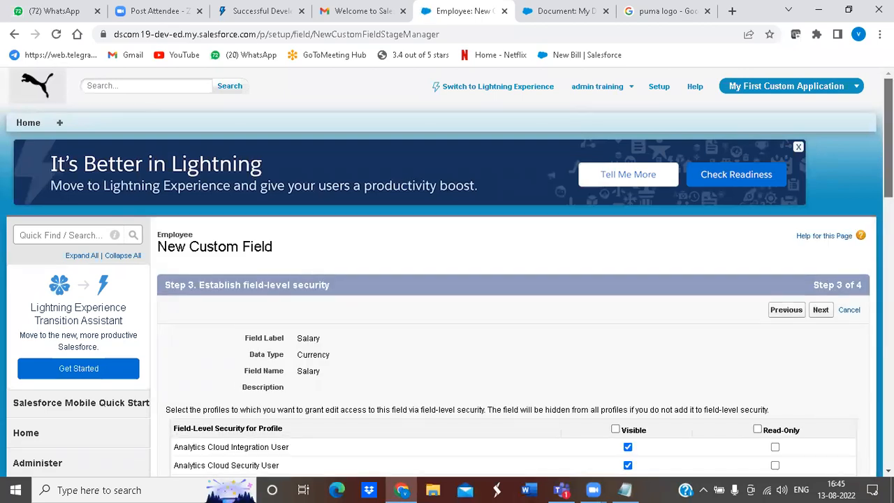
- Make the Salary field visible only to the System Administrator profile
scroll(447, 272, "down", 3)
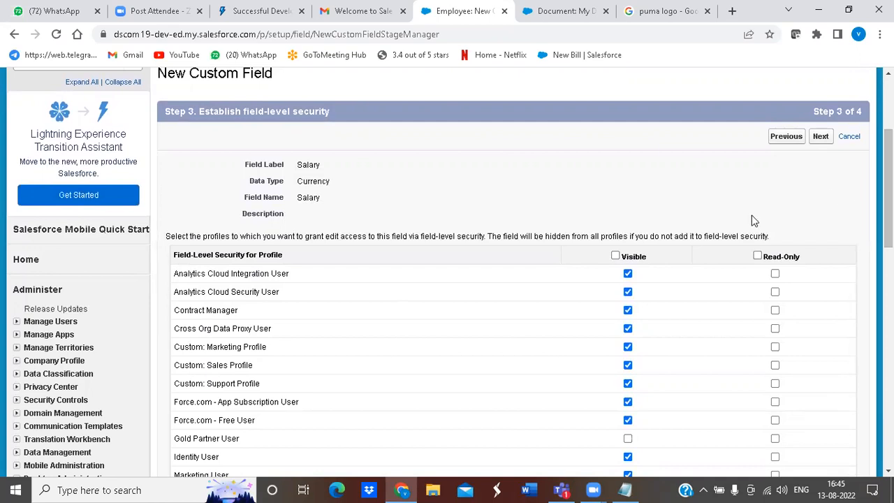
left_click(616, 256)
left_click(616, 255)
left_click_drag(888, 193, 887, 311)
left_click(628, 251)
- Keep Salary on Employee Layout, save it with Save & New, and bring up the field notes
left_click(820, 310)
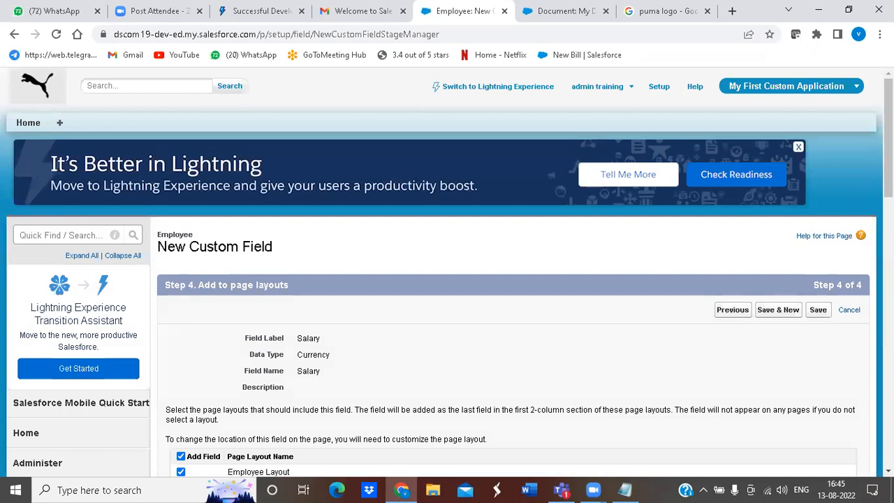
scroll(888, 140, "down", 3)
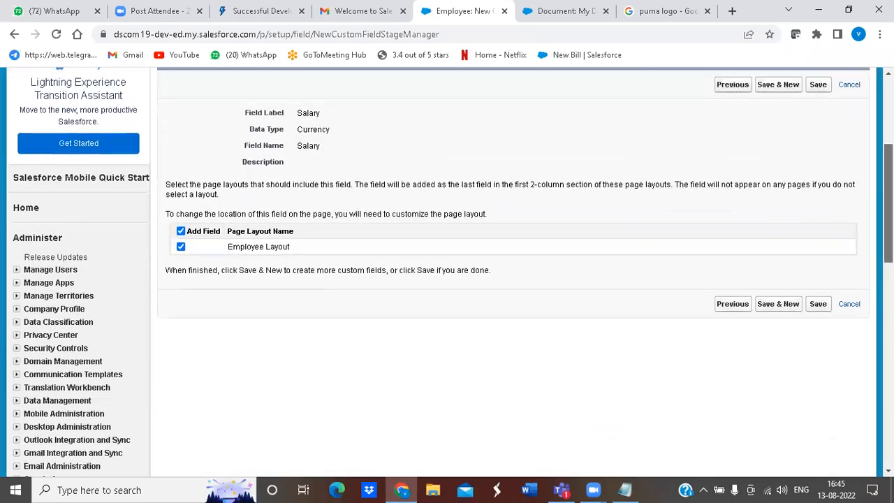
left_click(782, 84)
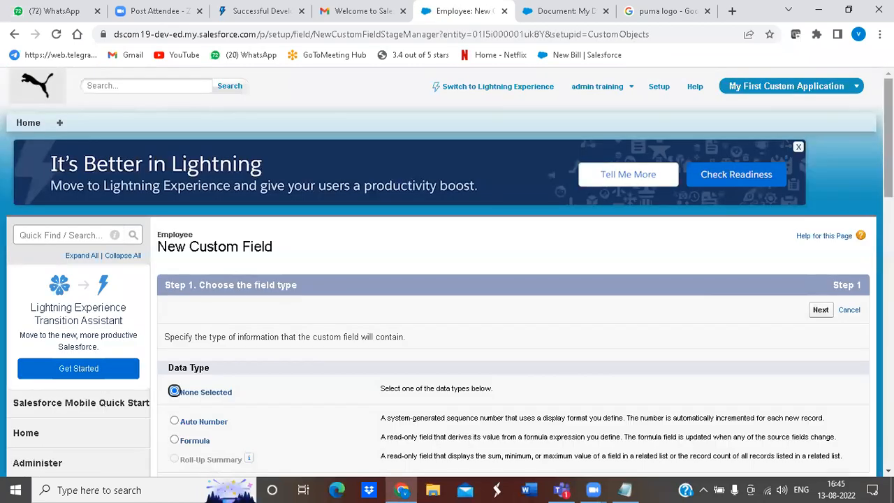
scroll(888, 140, "down", 5)
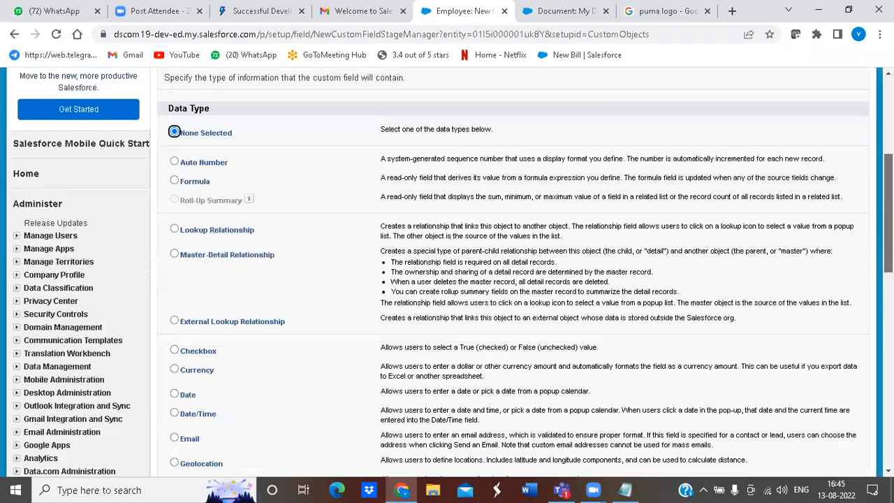
scroll(887, 279, "down", 3)
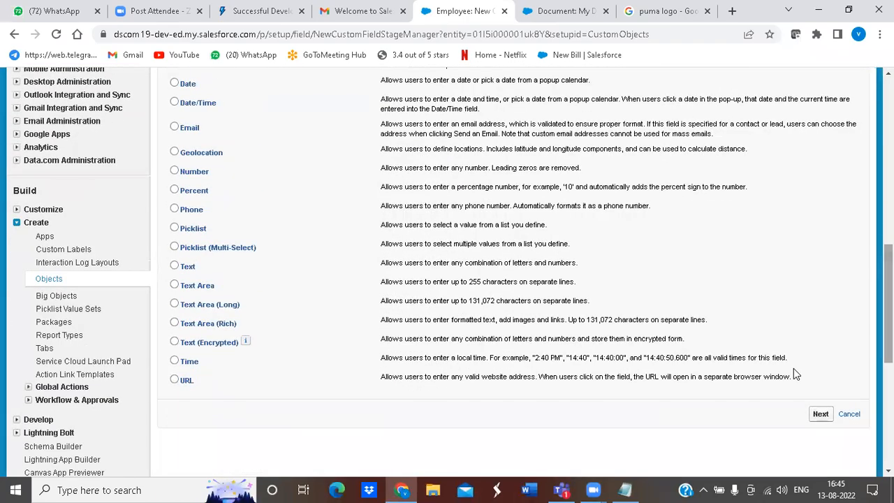
left_click(625, 490)
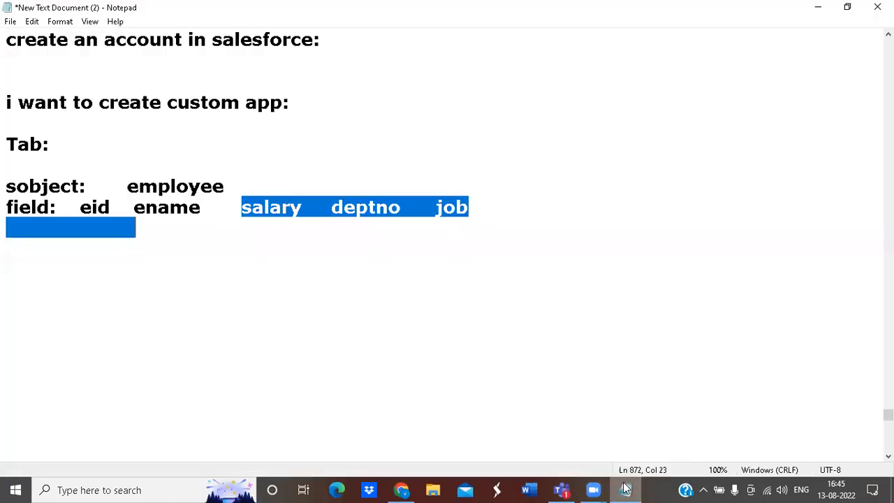
- Mark deptno as the next field in the Notepad notes, then return to the Salesforce wizard
left_click(349, 226)
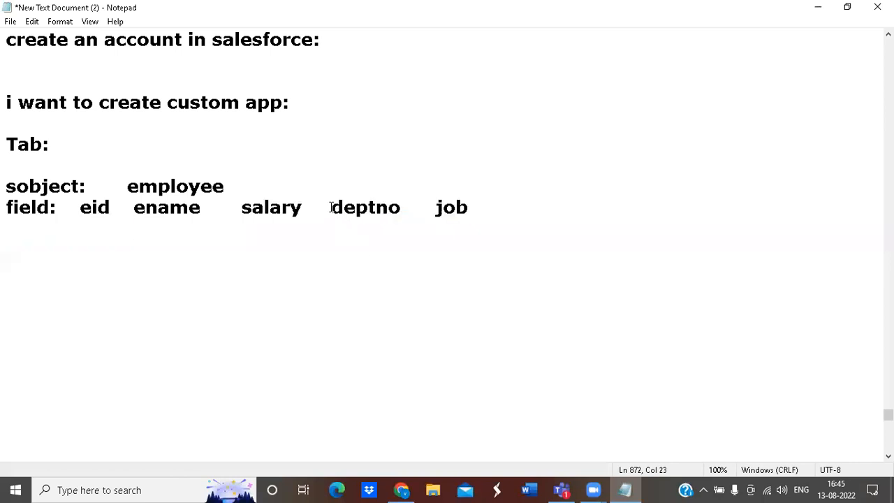
left_click_drag(336, 206, 401, 212)
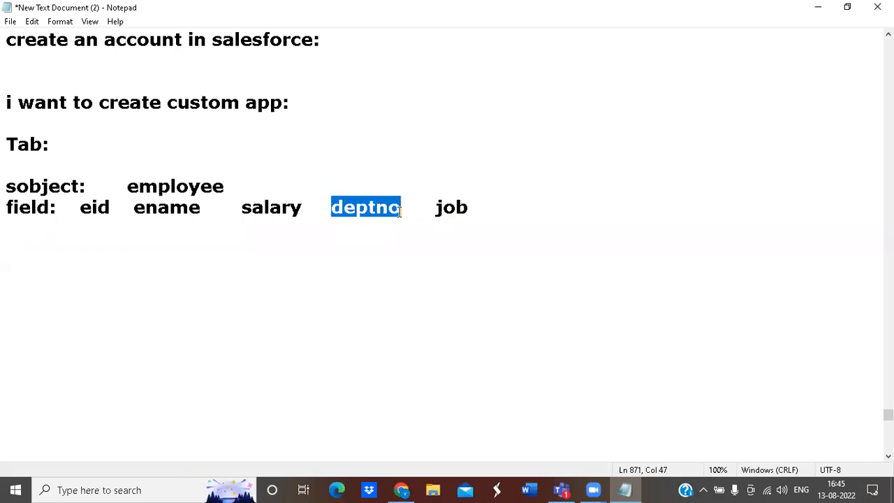
left_click(402, 280)
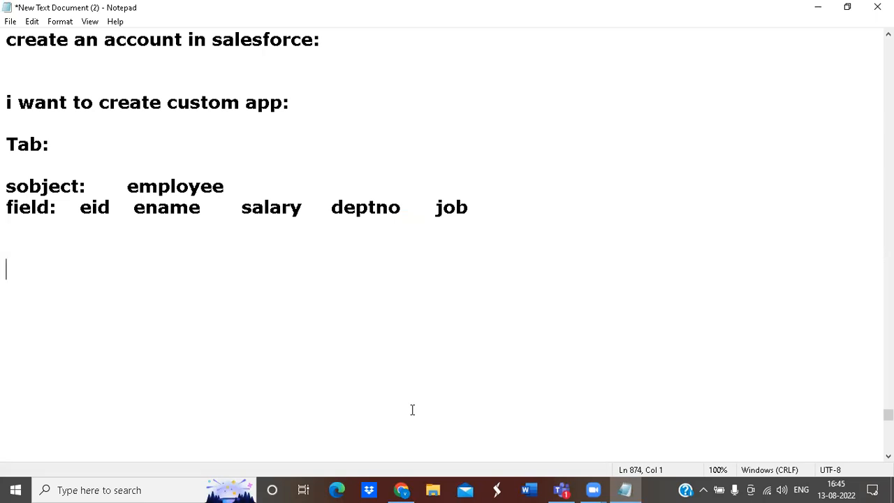
mouse_move(401, 490)
left_click(402, 426)
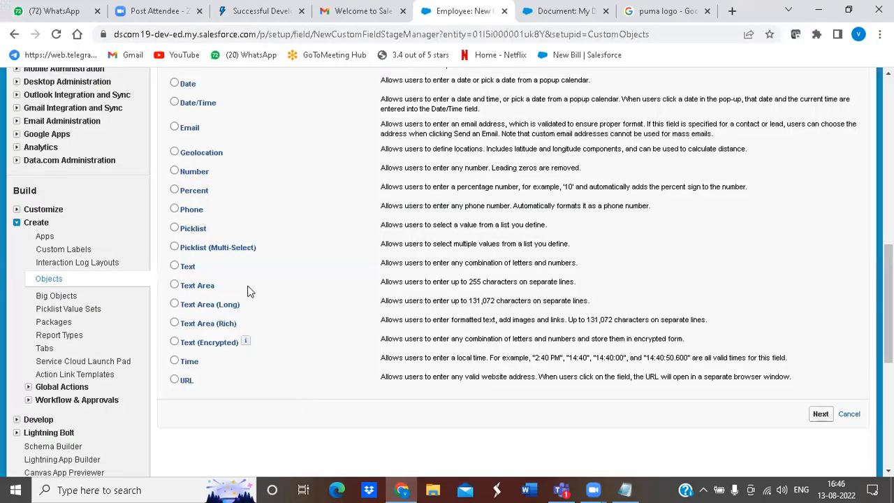
- Define a Number field labelled Deptno with length 3 and continue to field-level security
left_click(174, 171)
left_click(821, 415)
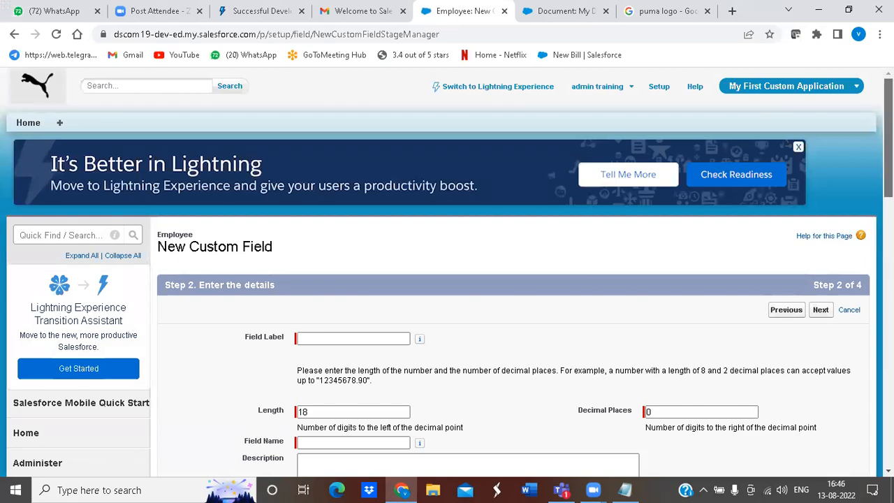
scroll(395, 216, "down", 2)
left_click(395, 216)
left_click(395, 217)
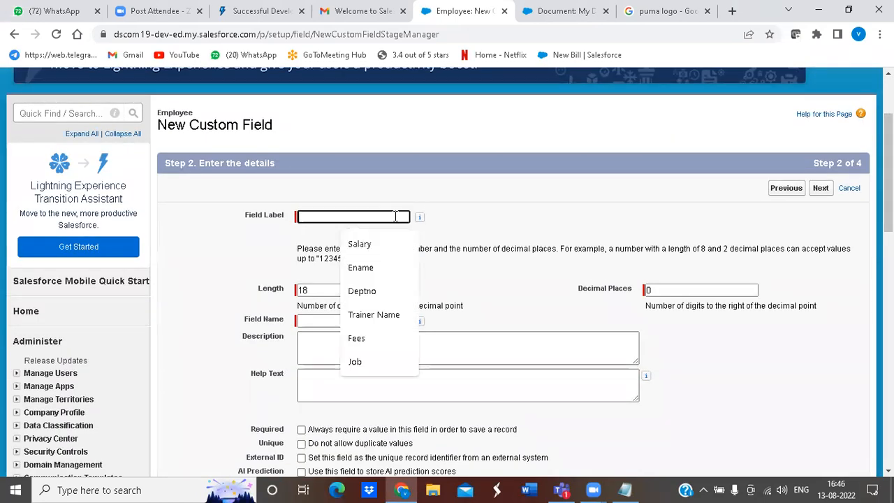
left_click(370, 289)
left_click(369, 289)
key("BackSpace")
key("BackSpace")
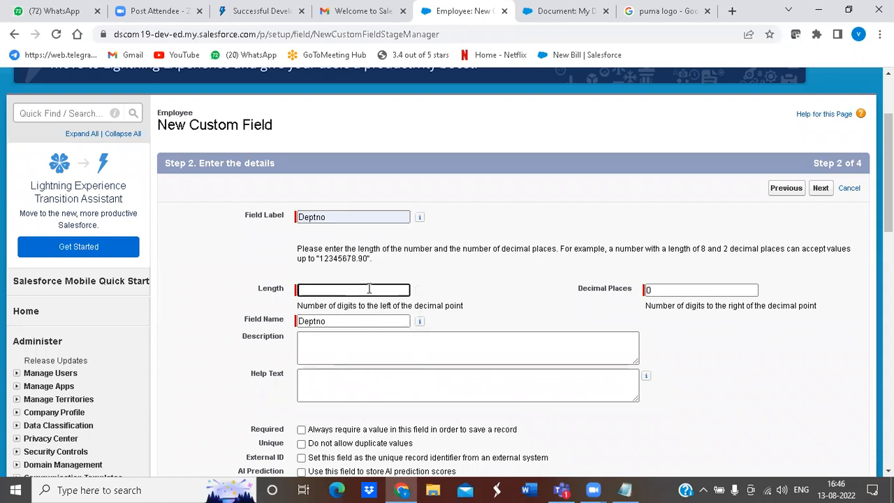
key("BackSpace")
type("3")
left_click(820, 189)
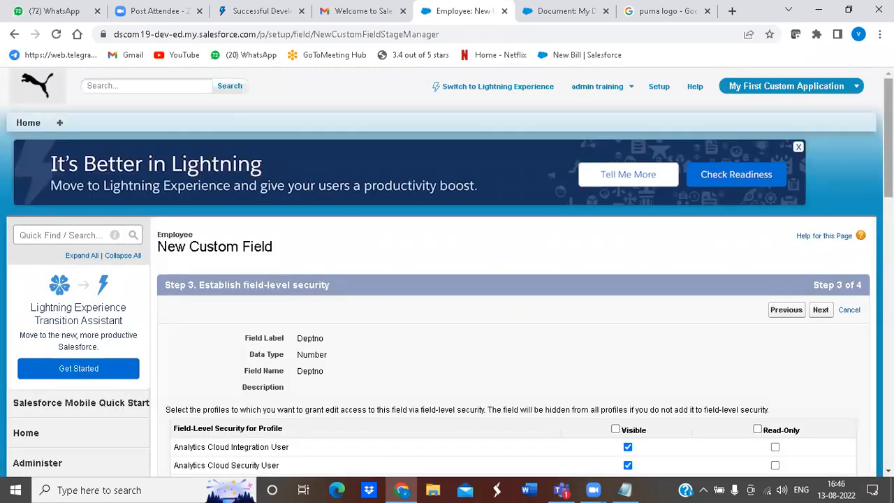
- Restrict Deptno's visibility to the System Administrator profile only
scroll(814, 220, "down", 3)
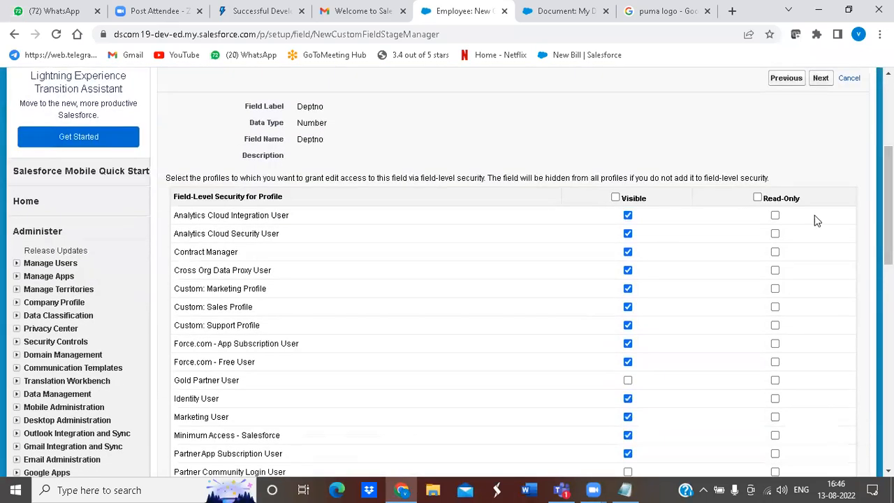
left_click(615, 198)
left_click(615, 198)
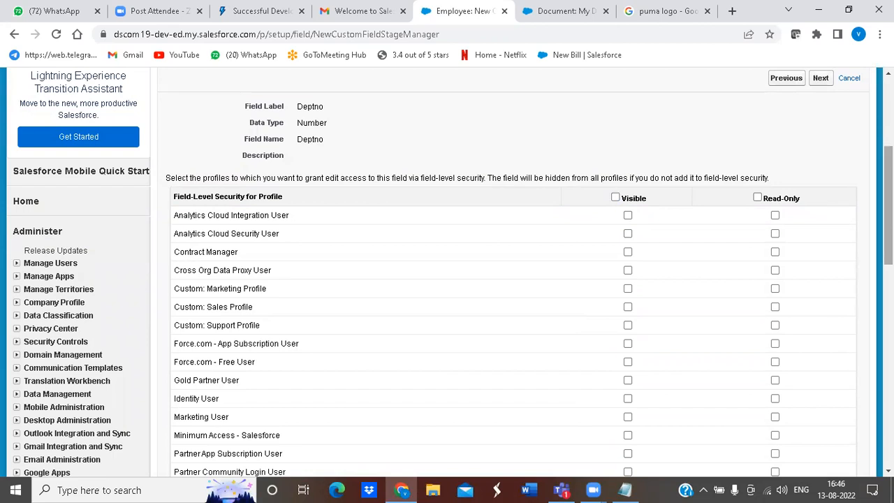
scroll(711, 308, "down", 5)
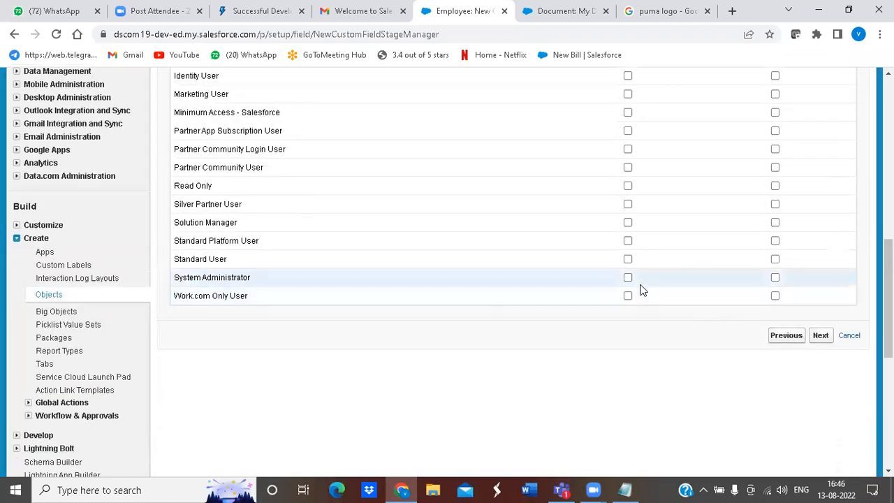
left_click(628, 278)
- Keep Deptno on Employee Layout and save it with Save & New
left_click(821, 338)
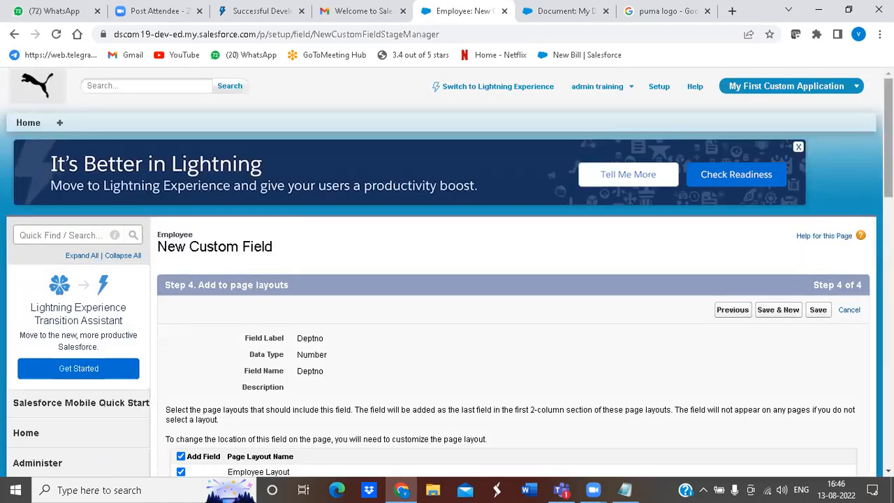
scroll(447, 272, "down", 2)
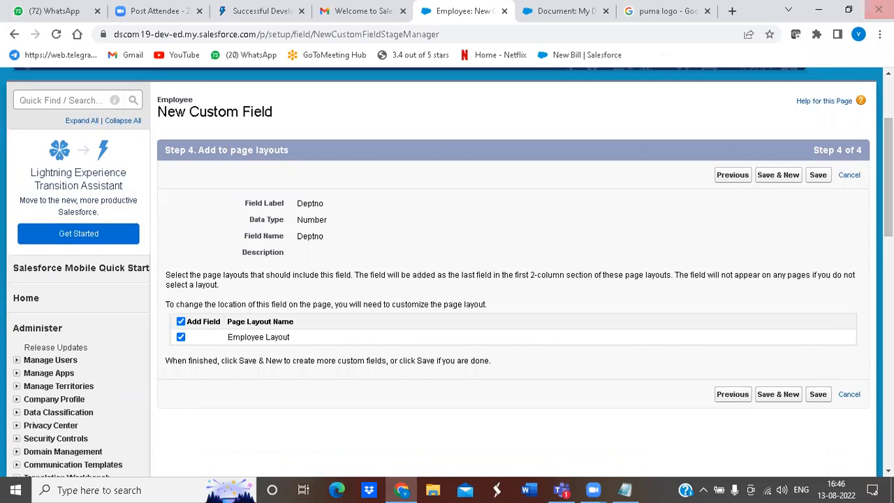
left_click(774, 177)
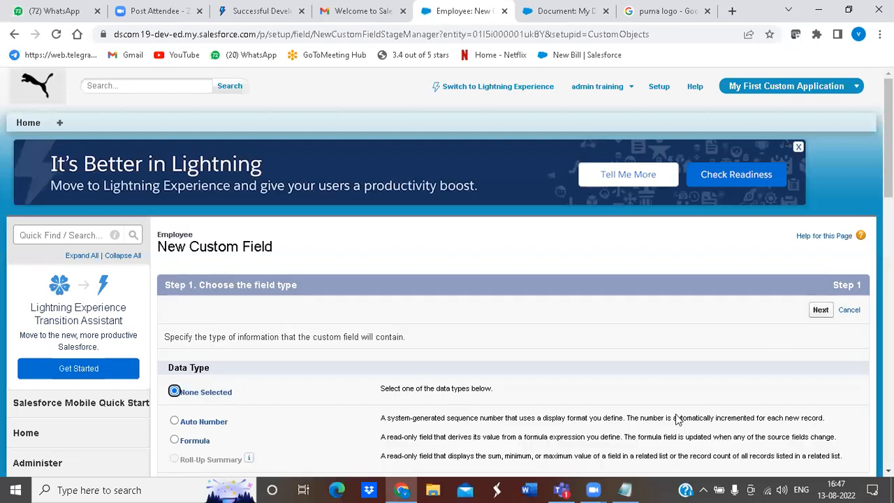
- Mark job as the next field in the notes and pick Text as the field type
left_click(625, 490)
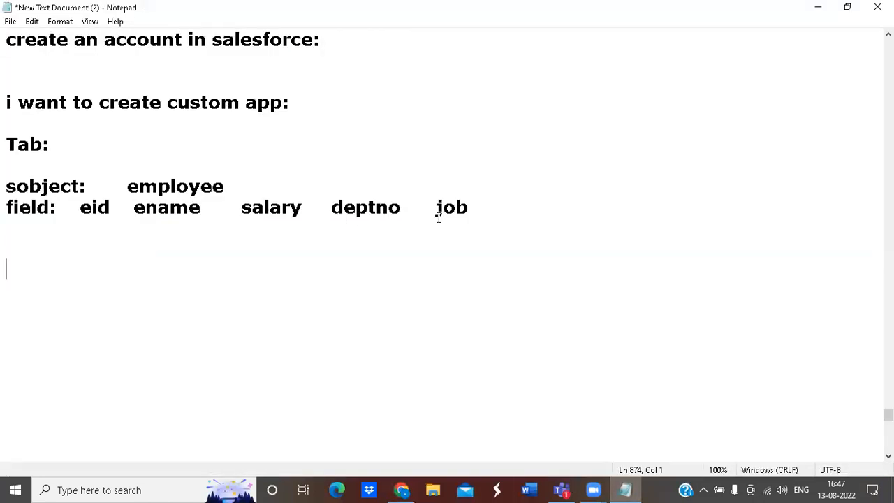
left_click_drag(438, 208, 448, 213)
left_click(402, 490)
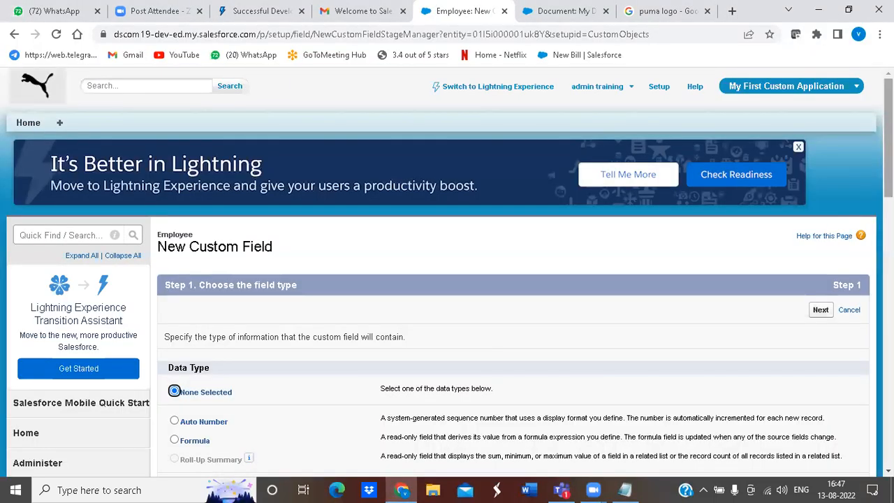
scroll(210, 324, "down", 10)
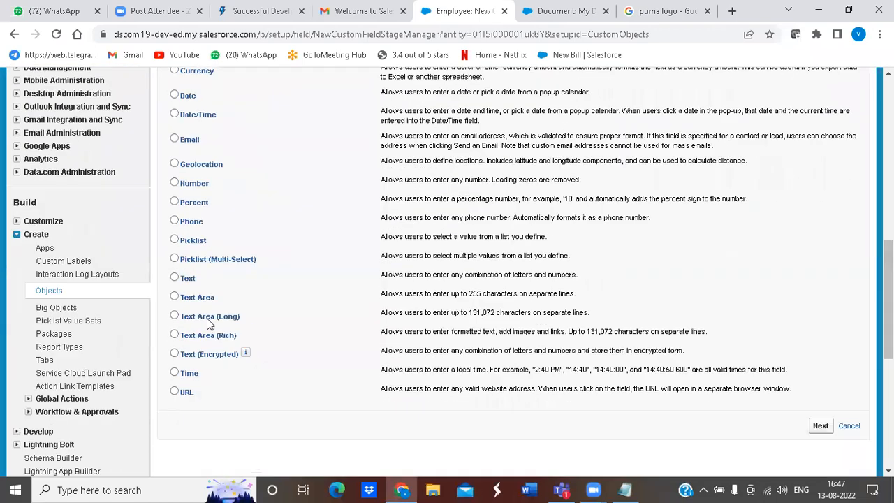
left_click(176, 277)
scroll(831, 325, "down", 2)
left_click(823, 318)
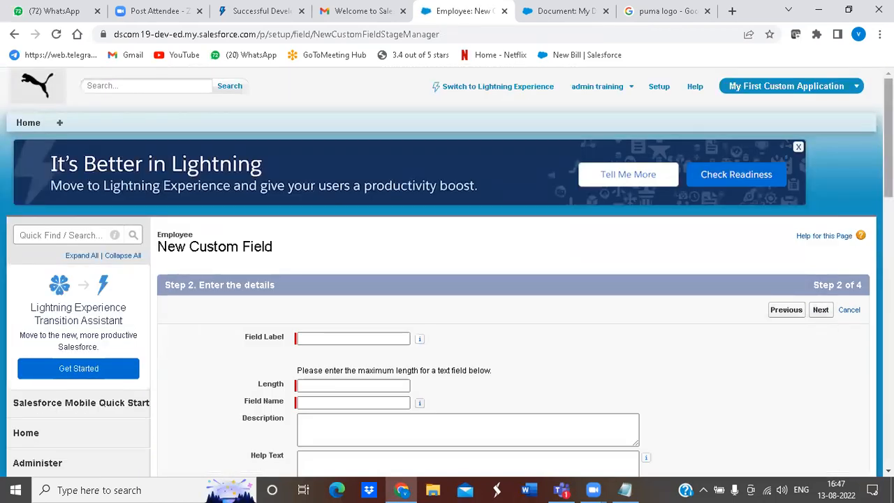
- Enter label Deptno with length 3 for the Text field and proceed
scroll(374, 239, "down", 2)
left_click(374, 239)
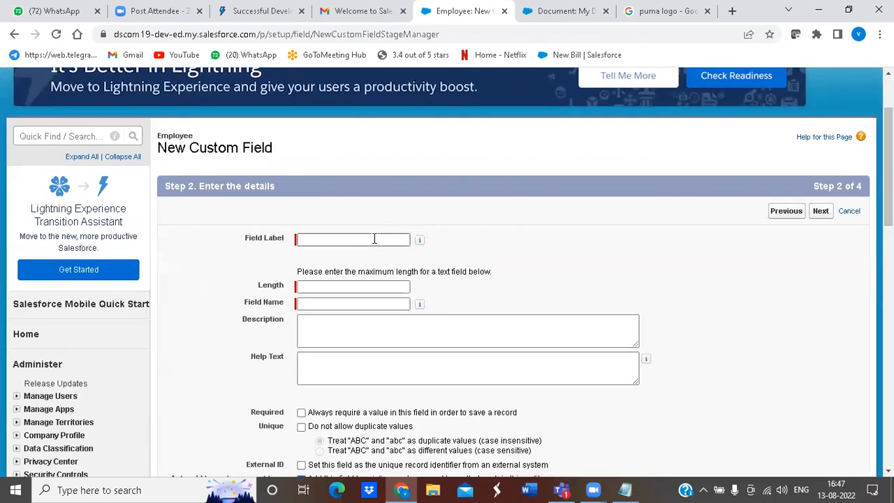
left_click(375, 238)
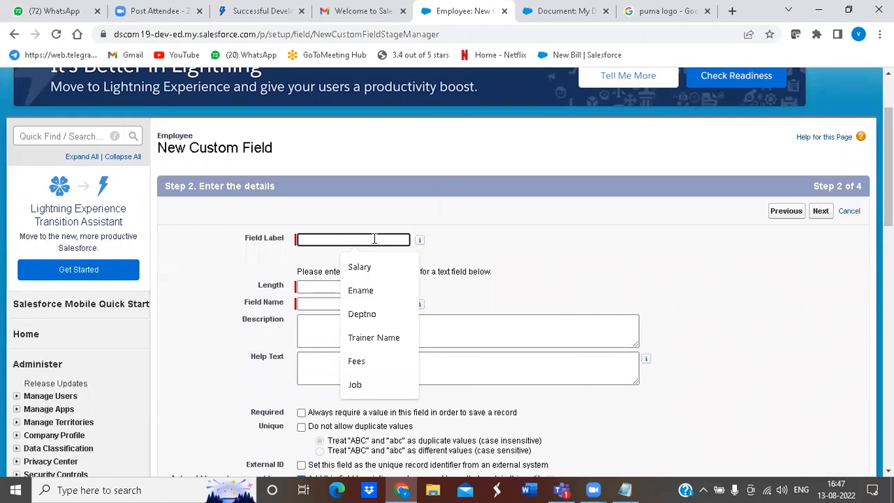
type("Deptno")
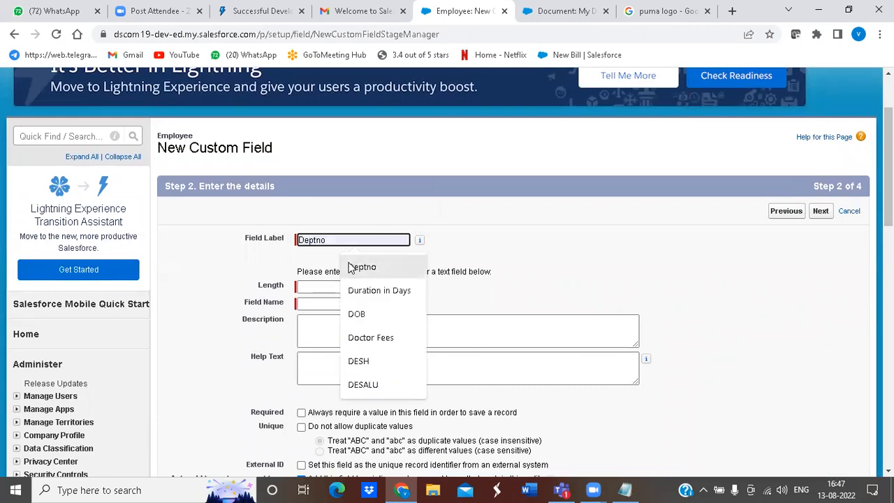
left_click(351, 267)
left_click(343, 285)
type("3")
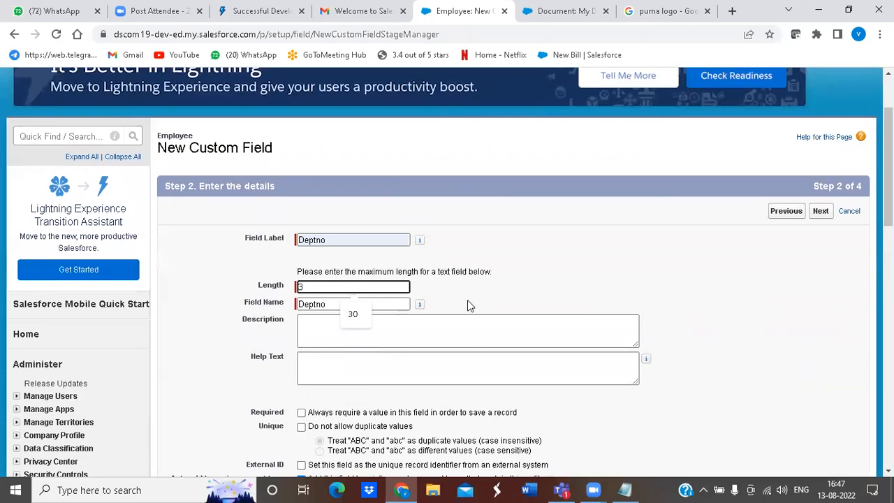
left_click(822, 213)
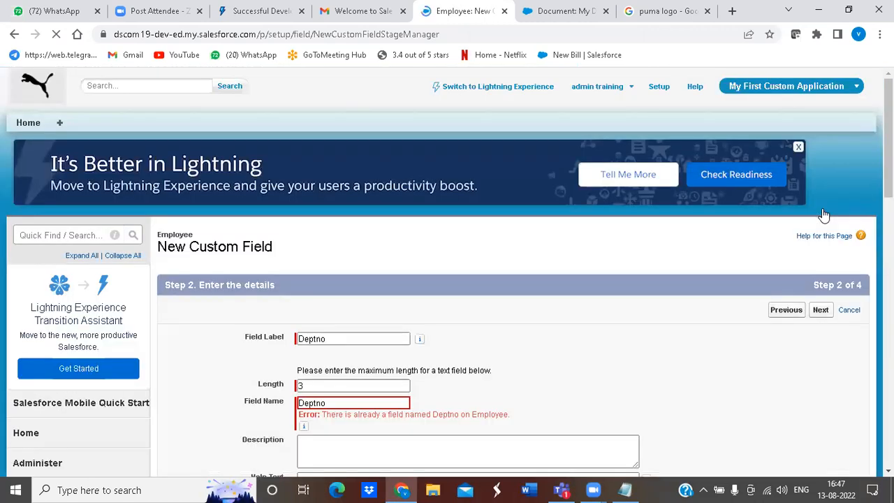
- Abandon the duplicate-name Deptno form and reopen a blank Text field details form
scroll(323, 282, "down", 2)
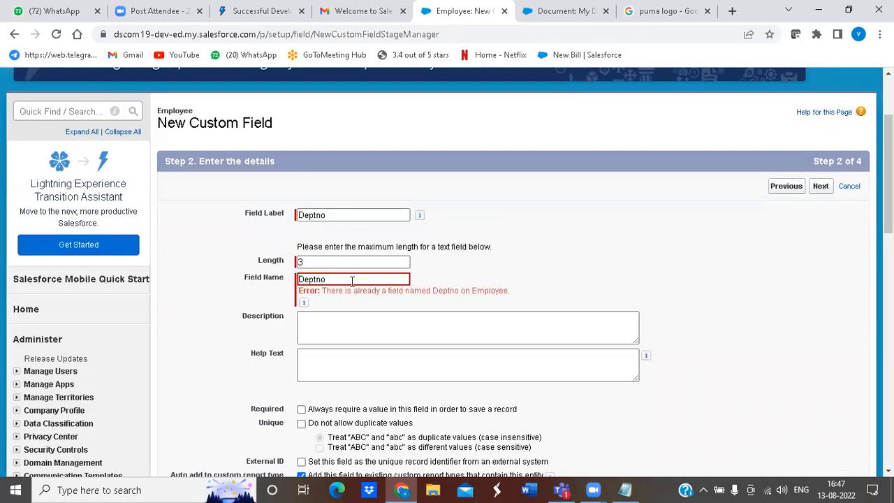
left_click(333, 213)
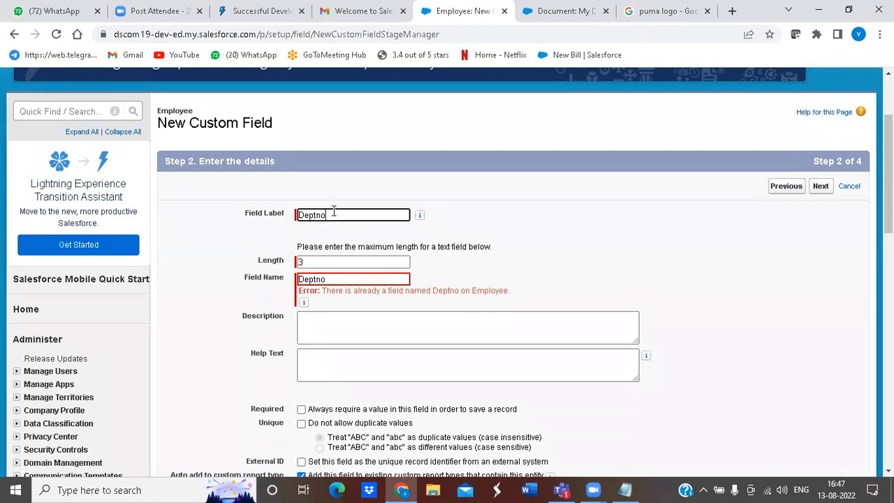
left_click(14, 34)
left_click(13, 35)
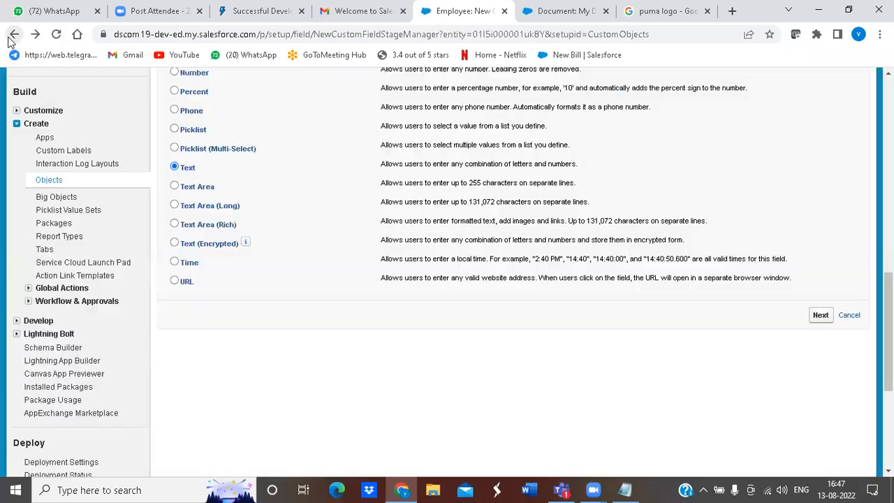
left_click_drag(888, 172, 888, 308)
left_click(821, 397)
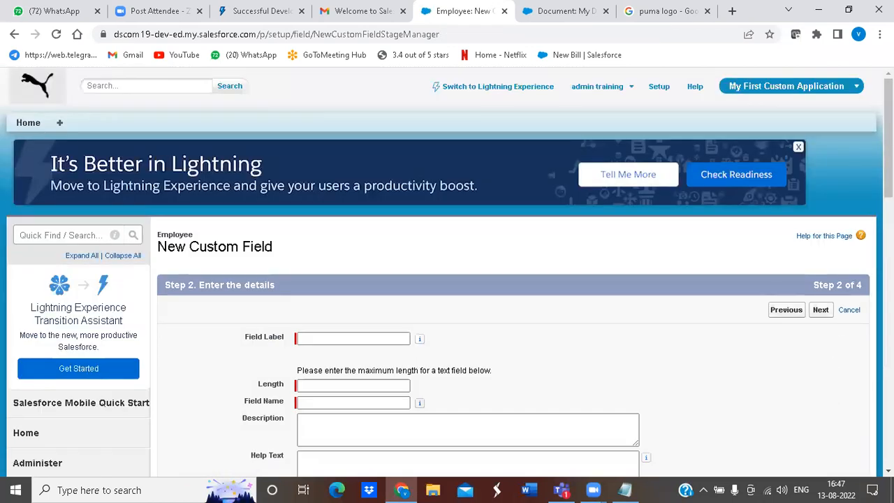
- Enter field label Job with length 20 for the Text field
scroll(415, 231, "down", 1)
left_click(392, 249)
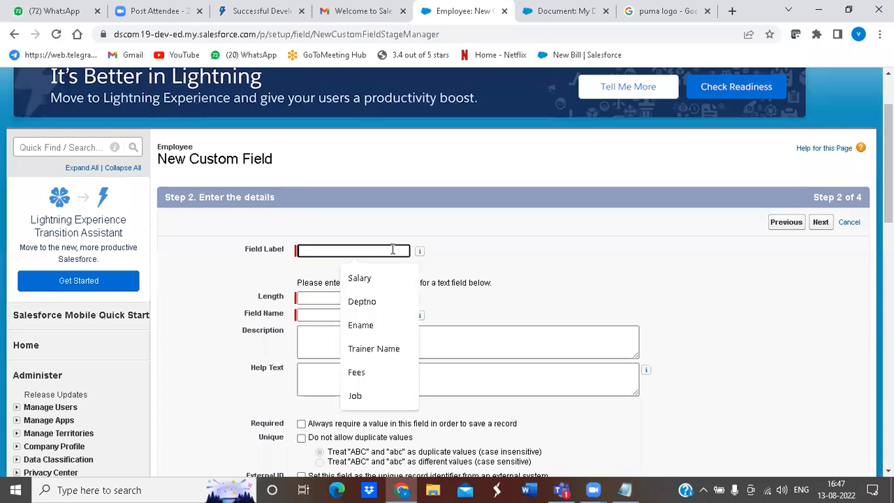
type("Job")
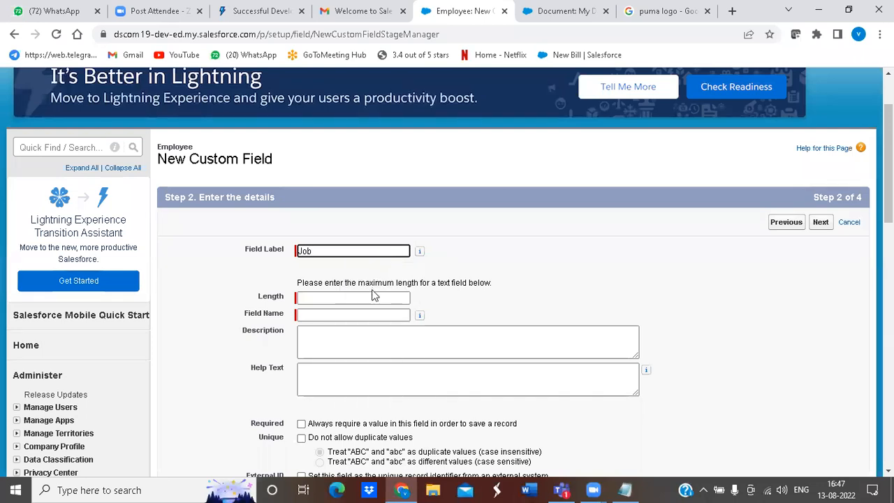
left_click(374, 296)
type("20")
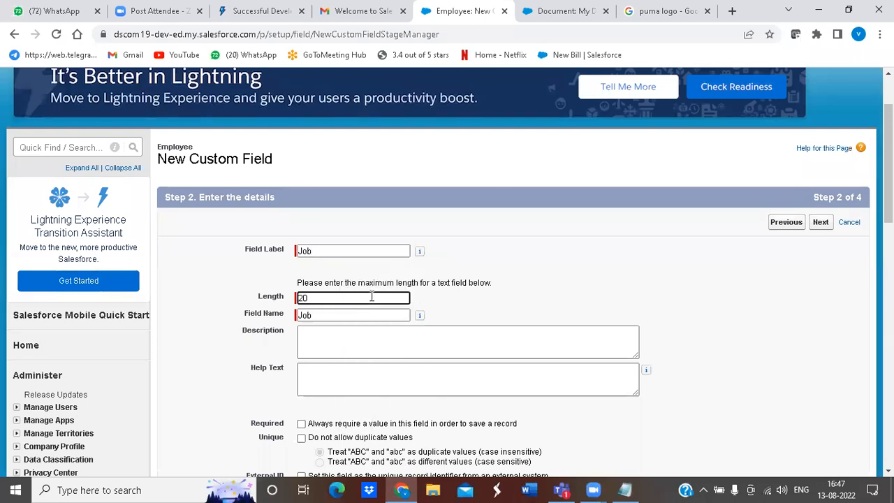
left_click(822, 222)
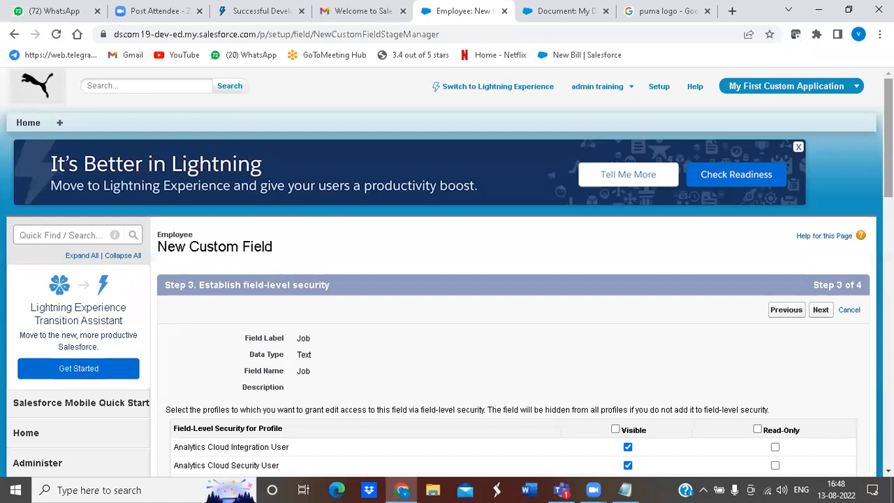
- Make Job visible only to System Administrator, keep it on Employee Layout, and save
scroll(707, 241, "down", 3)
left_click(615, 211)
left_click(615, 211)
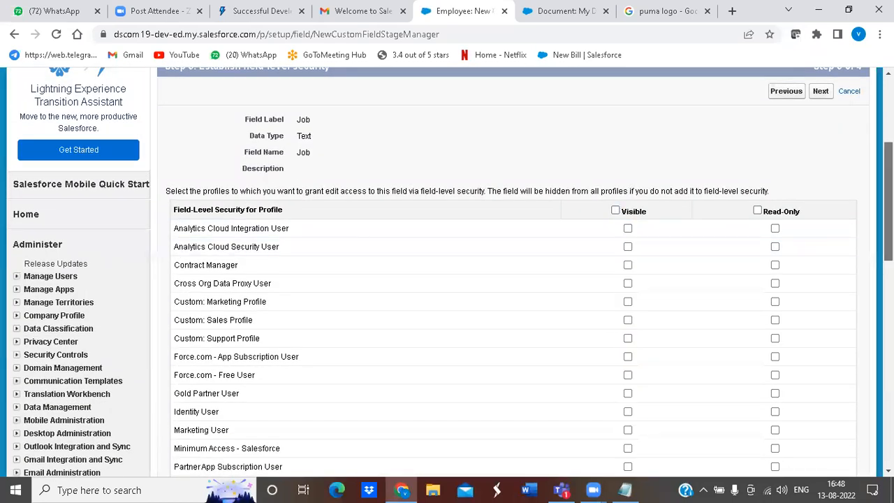
scroll(700, 259, "down", 5)
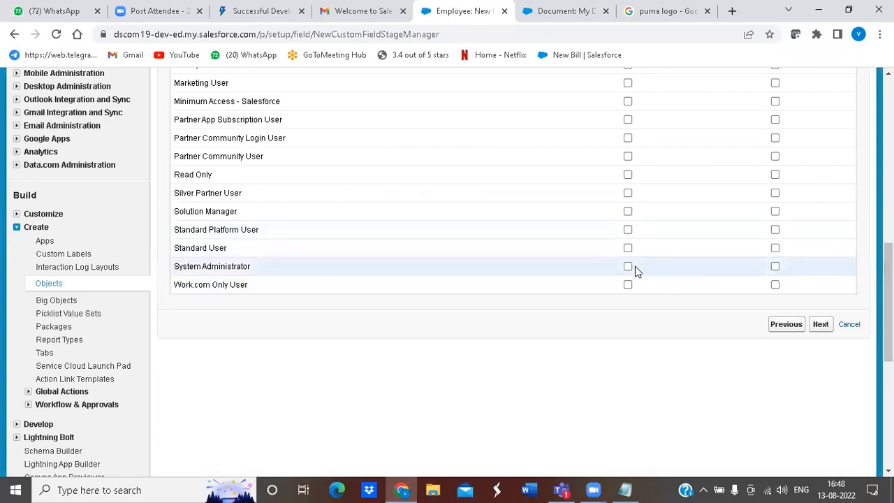
left_click(628, 266)
left_click(818, 327)
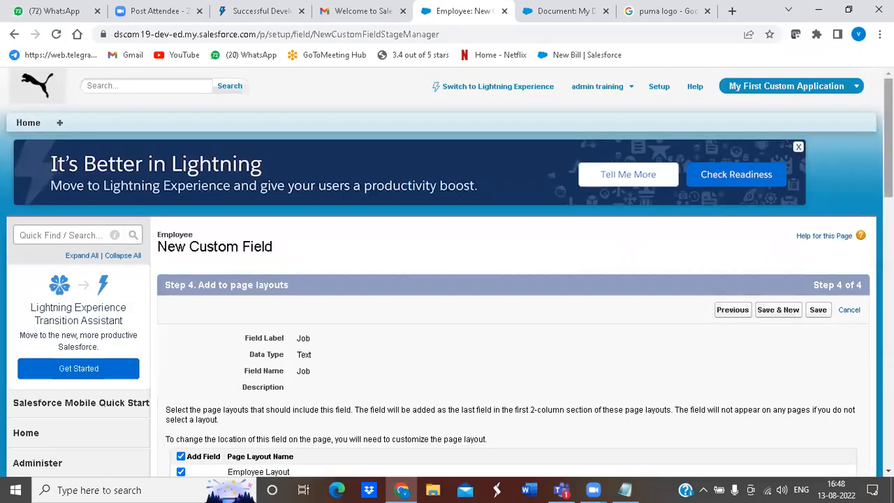
scroll(447, 272, "down", 2)
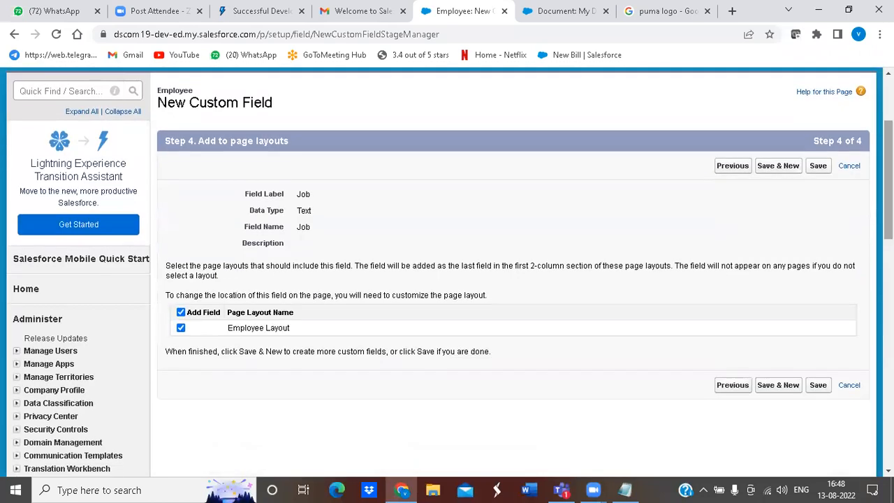
left_click(816, 169)
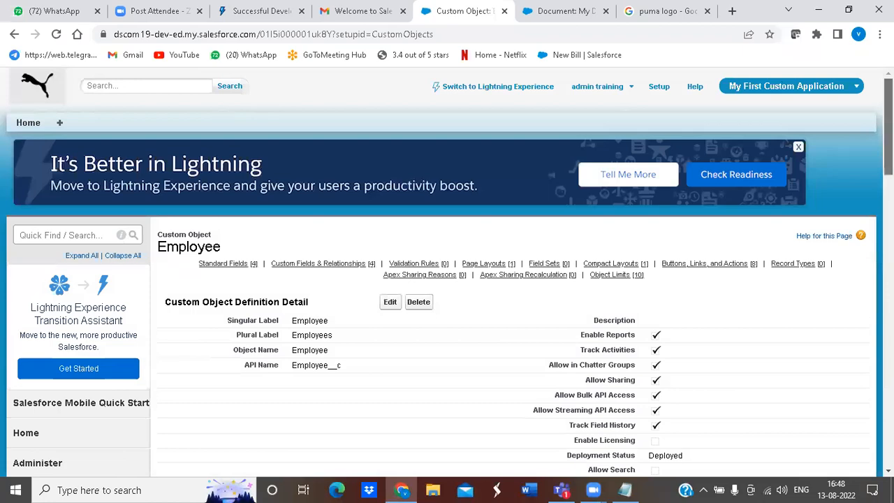
scroll(593, 231, "down", 7)
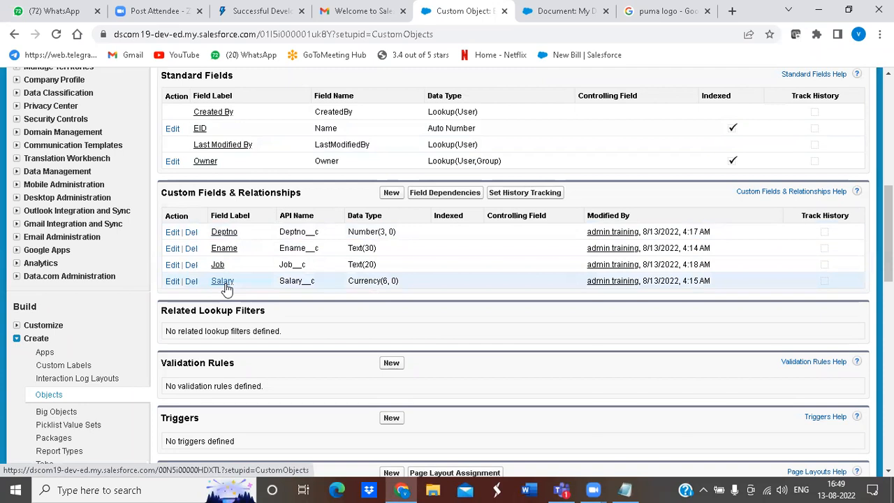
left_click_drag(888, 217, 888, 274)
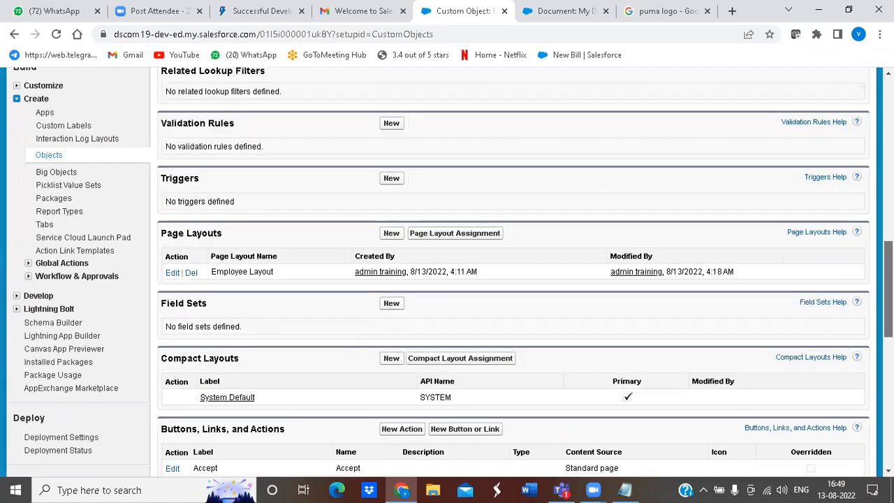
left_click(44, 225)
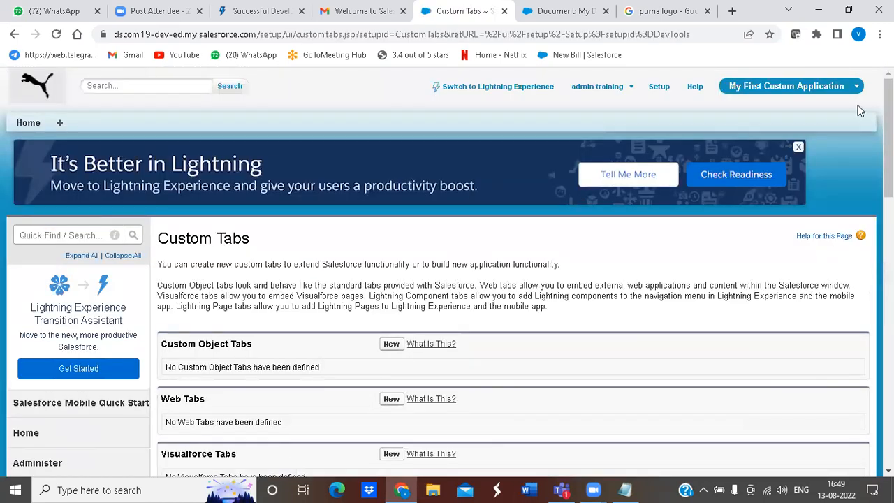
- Create a custom object tab for Employee with the Guitar tab style and continue
scroll(831, 143, "down", 2)
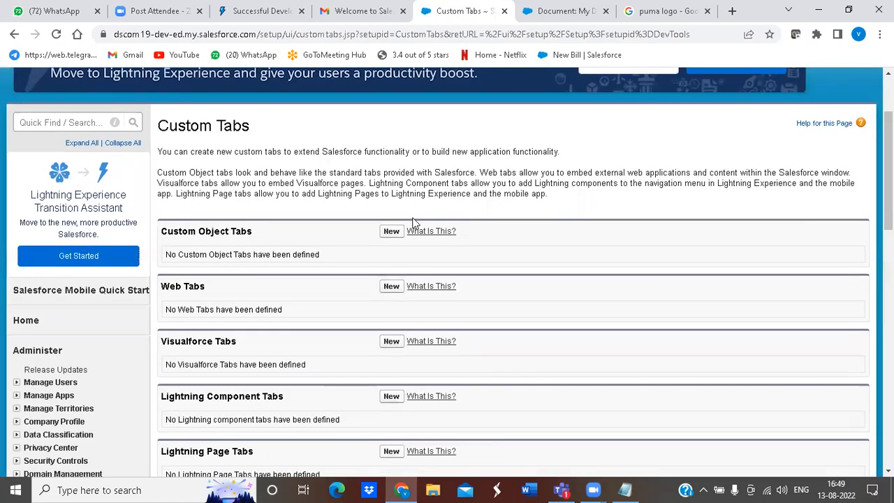
left_click(395, 233)
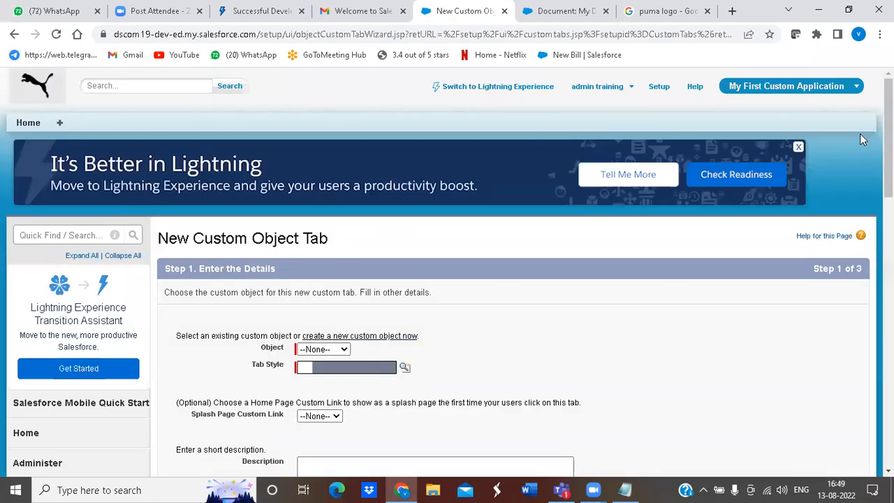
scroll(886, 140, "down", 2)
left_click(345, 201)
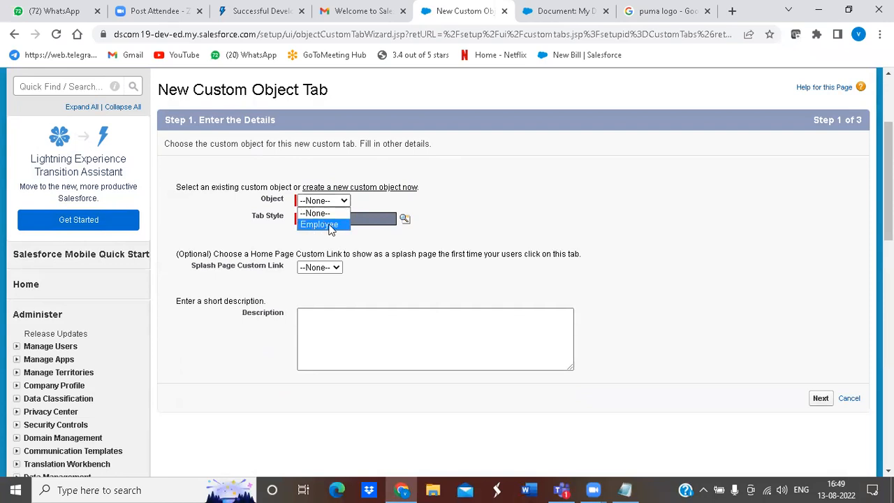
left_click(332, 225)
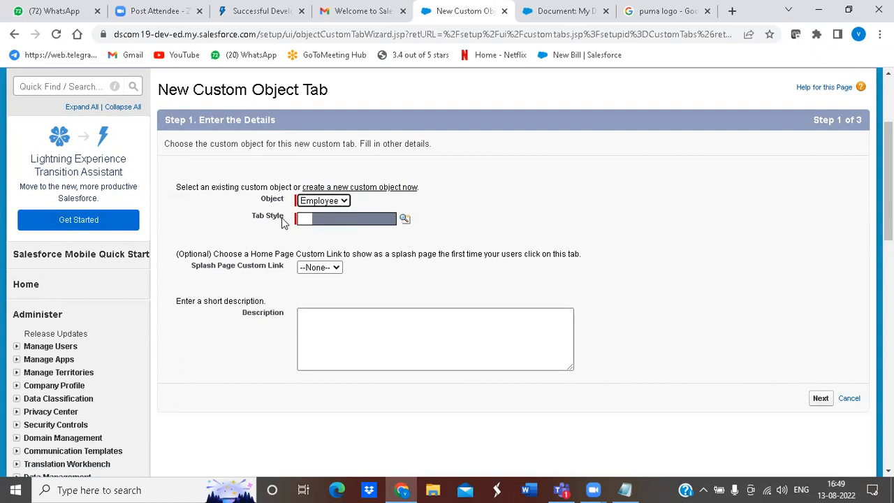
left_click(338, 225)
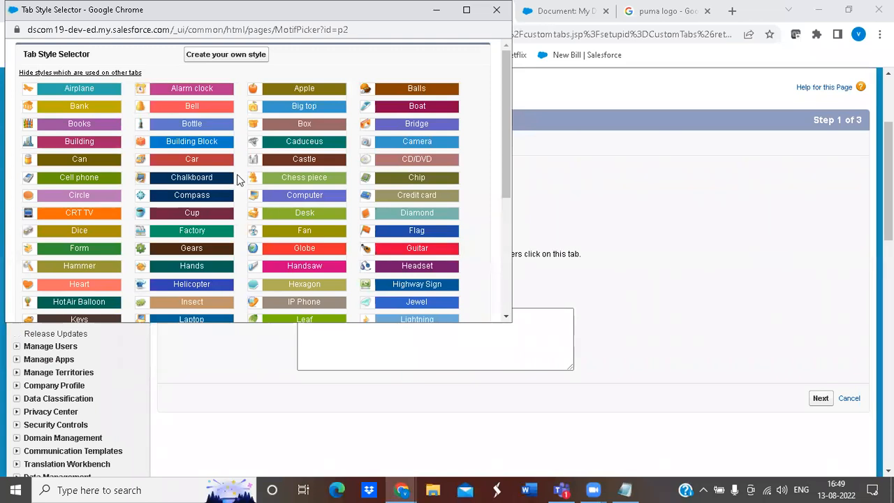
left_click(396, 249)
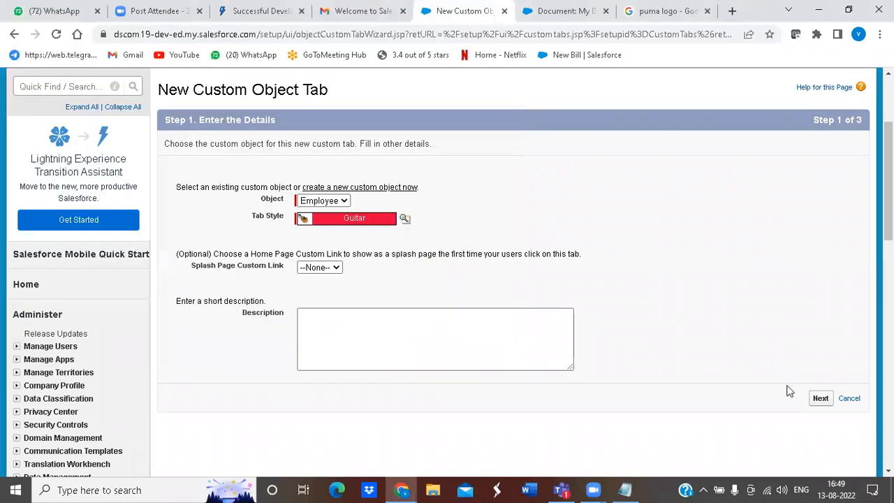
left_click(822, 401)
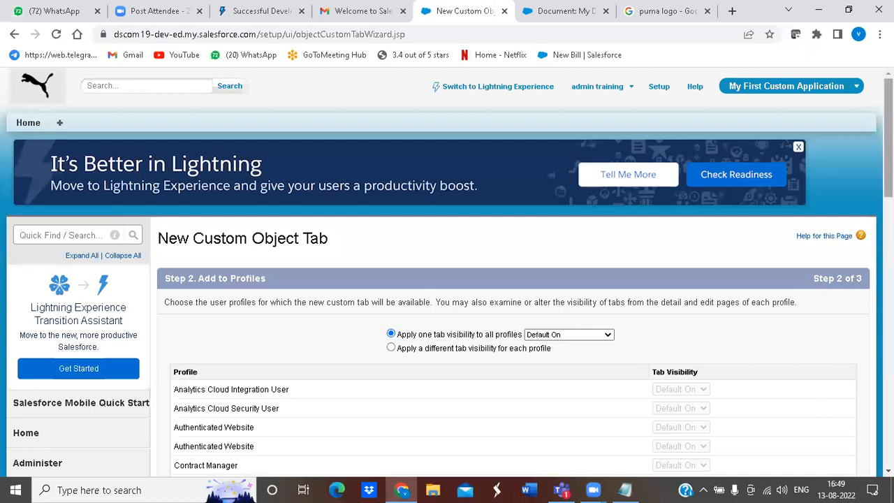
scroll(888, 140, "down", 3)
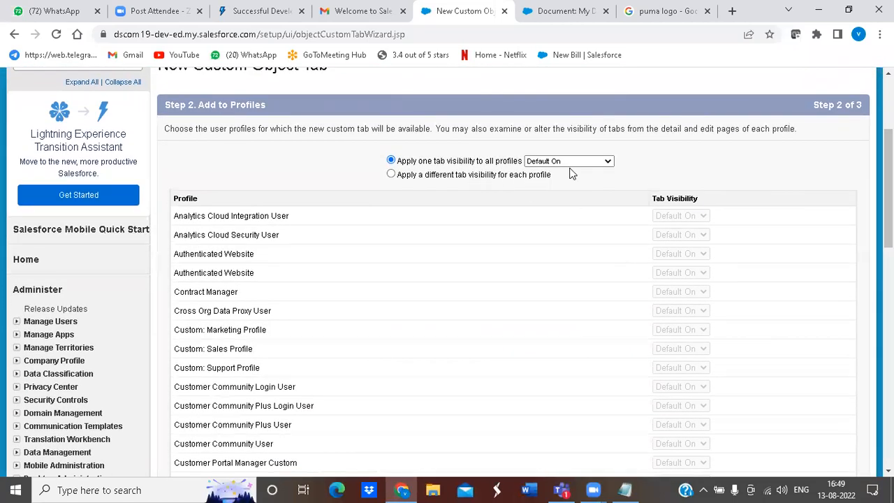
- Set the tab Default Off for all profiles but Default On for System Administrator
left_click(603, 169)
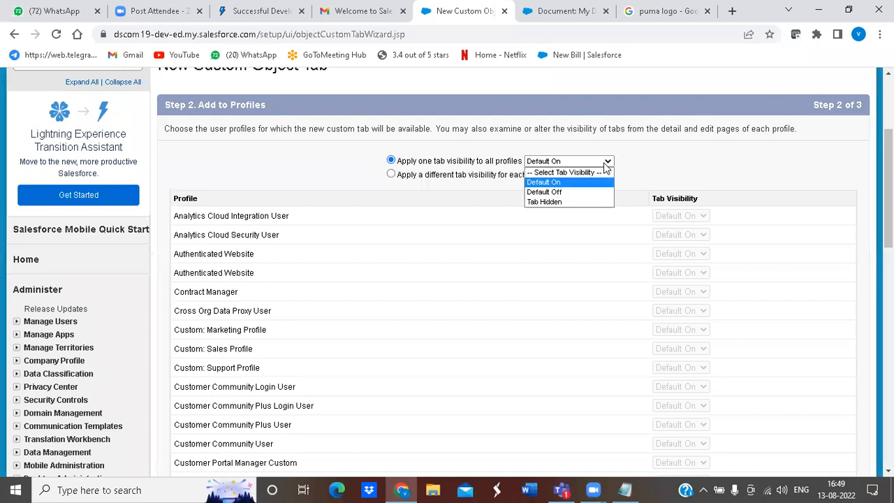
left_click(569, 195)
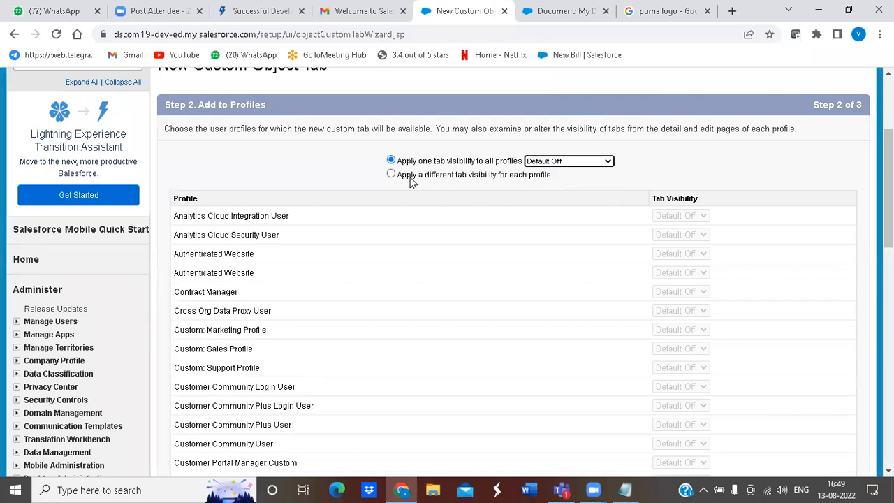
left_click(445, 176)
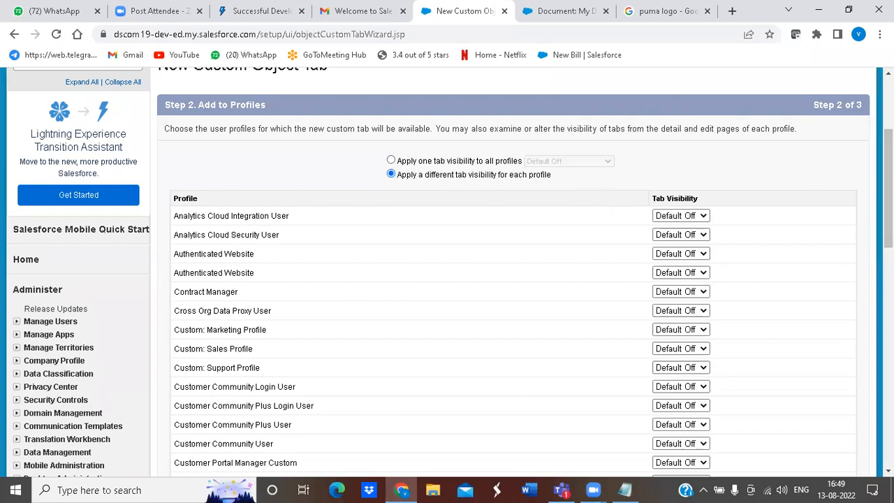
scroll(889, 189, "down", 7)
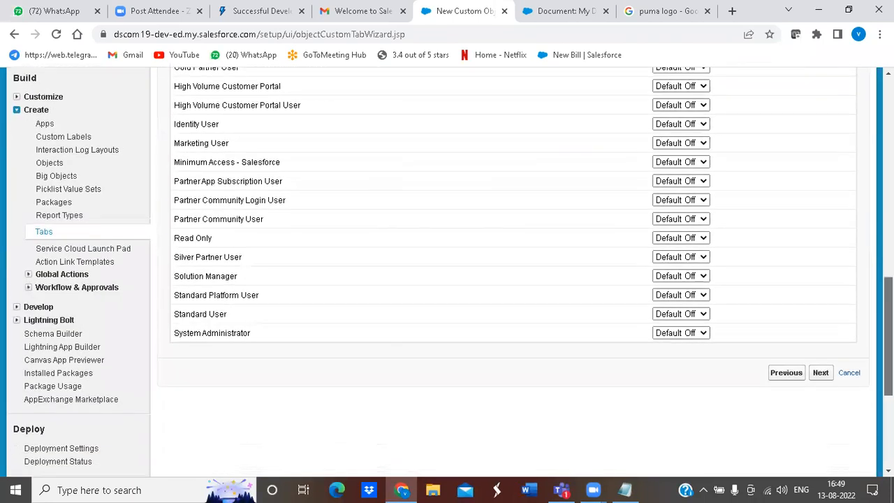
left_click(704, 336)
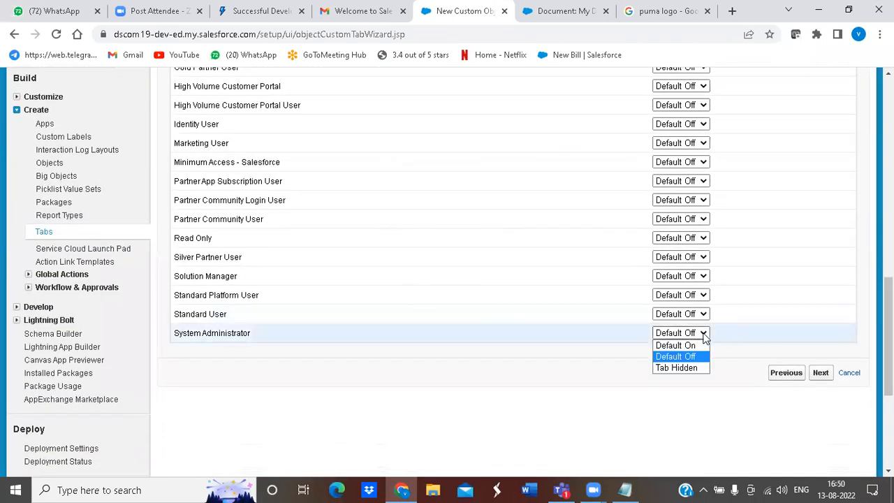
left_click(692, 349)
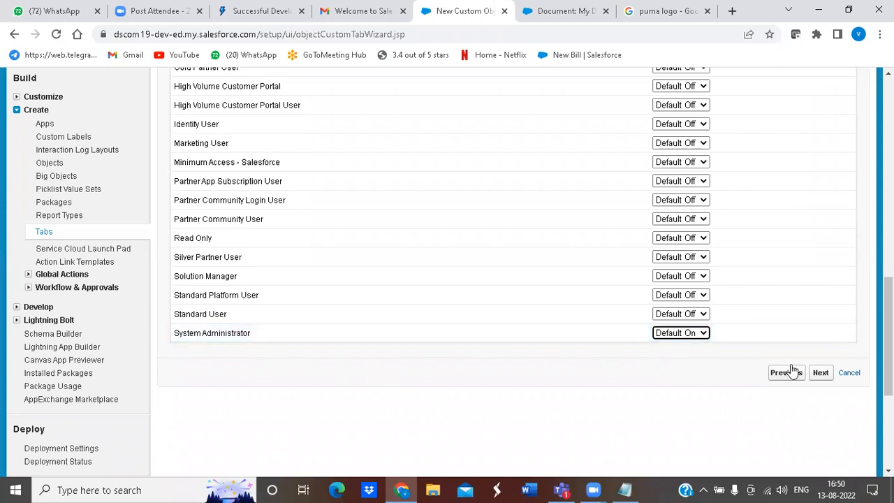
left_click(822, 373)
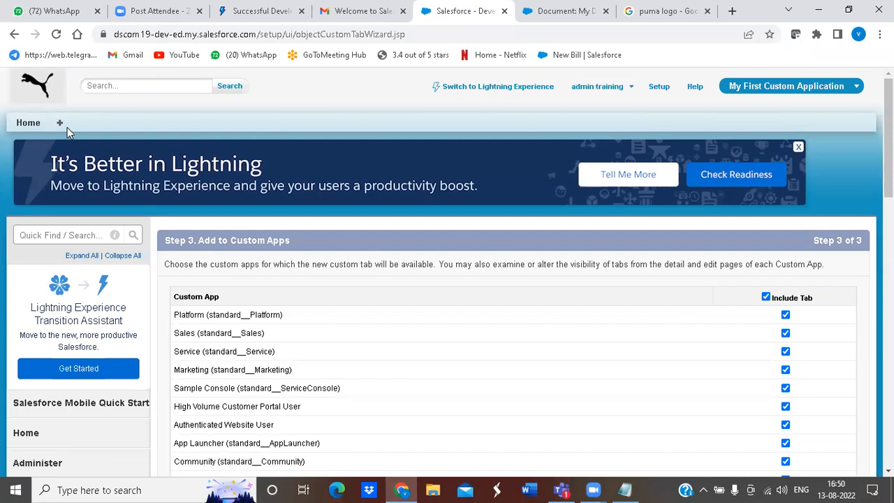
- Include the Employees tab only in My First Custom Application and save it
left_click(766, 299)
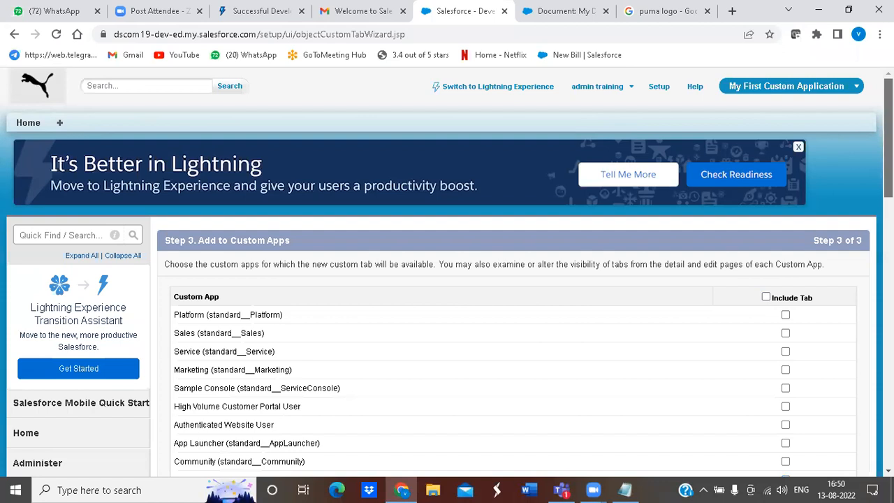
scroll(447, 272, "down", 7)
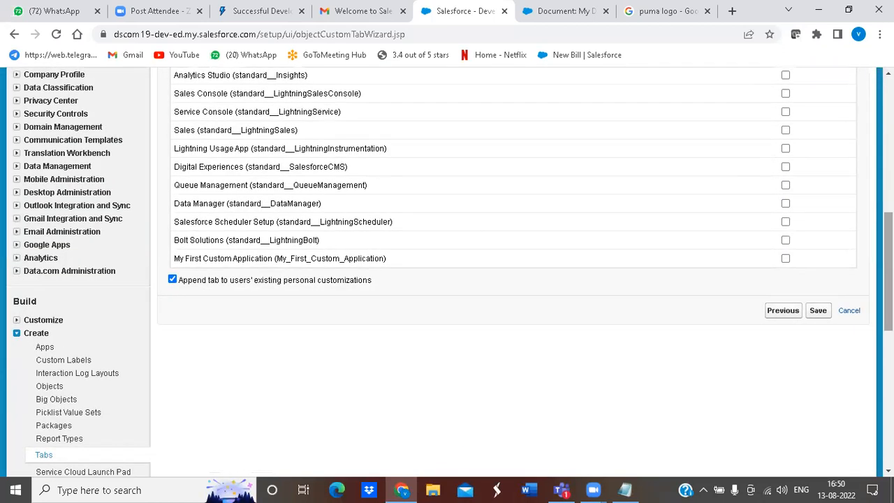
left_click(786, 259)
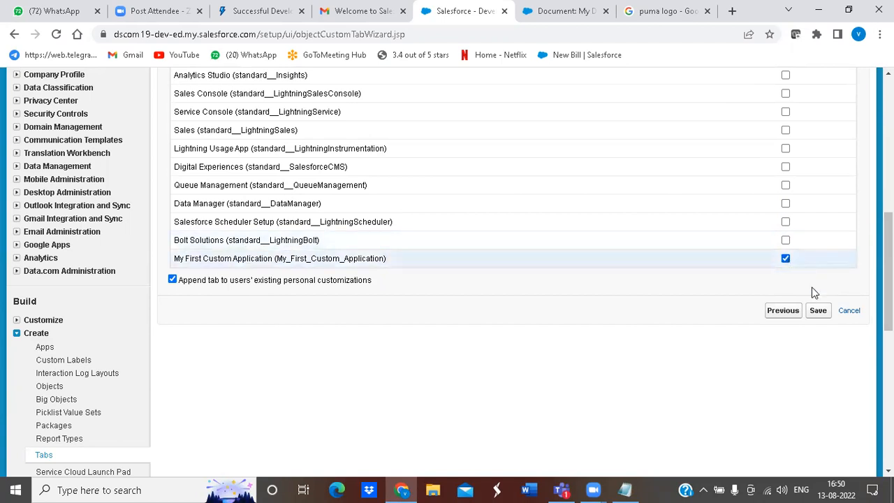
left_click(818, 314)
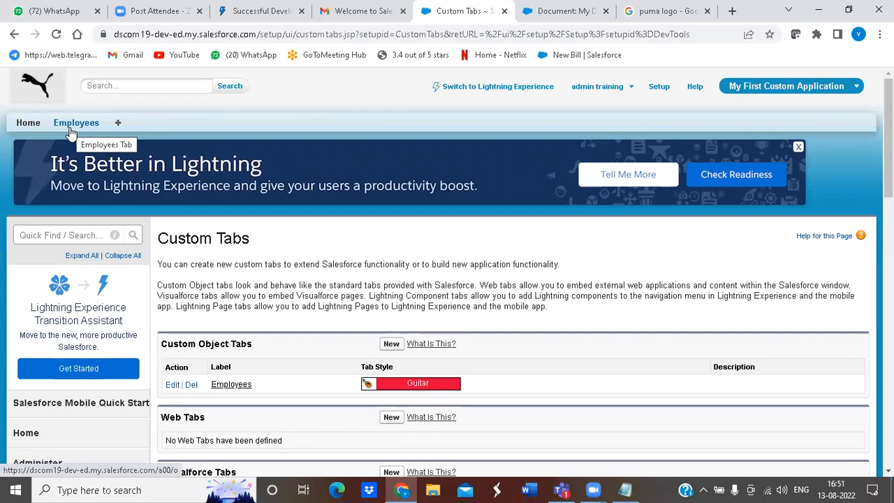
- Open the Employees tab's Home page, which lists no recent employees yet
mouse_move(889, 139)
left_mouse_down()
mouse_move(888, 190)
mouse_move(888, 139)
left_mouse_up()
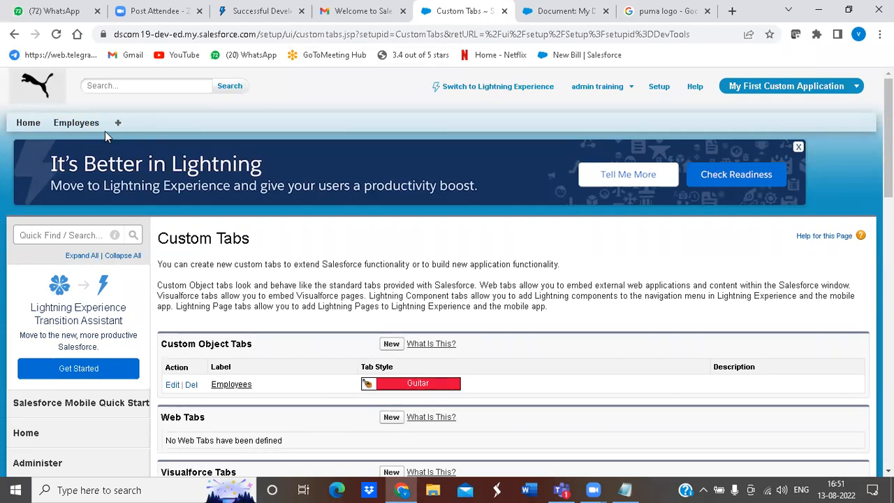
left_click(80, 125)
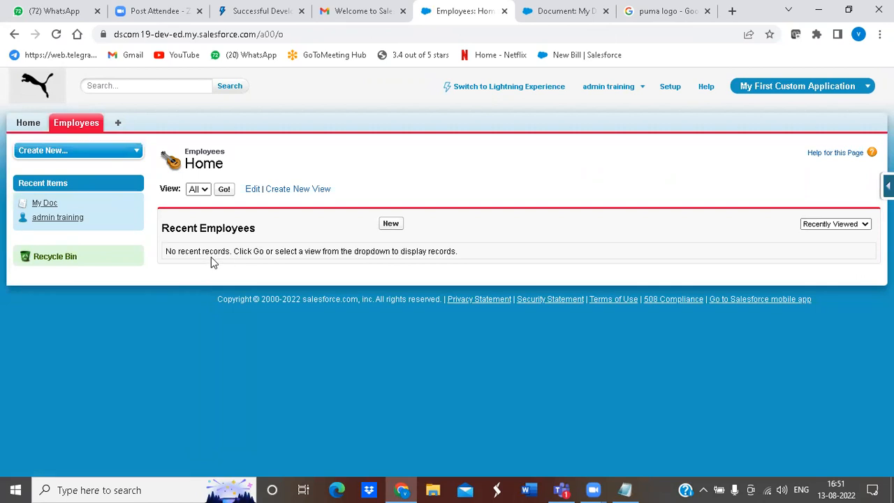
- Create an employee with salary 9000, Deptno 20 and job Manager, then save and start a new form
left_click(391, 224)
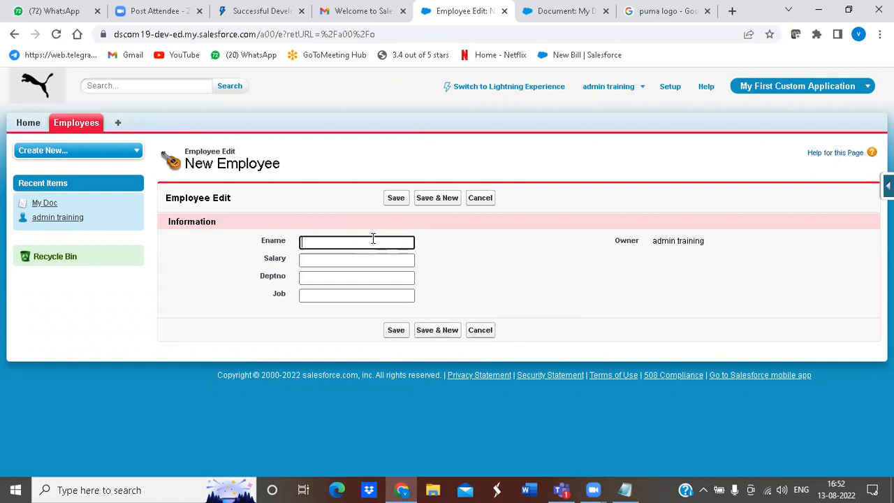
type("Anil")
key("Tab")
type("9000")
key("Tab")
type("20")
key("Tab")
type("Manager")
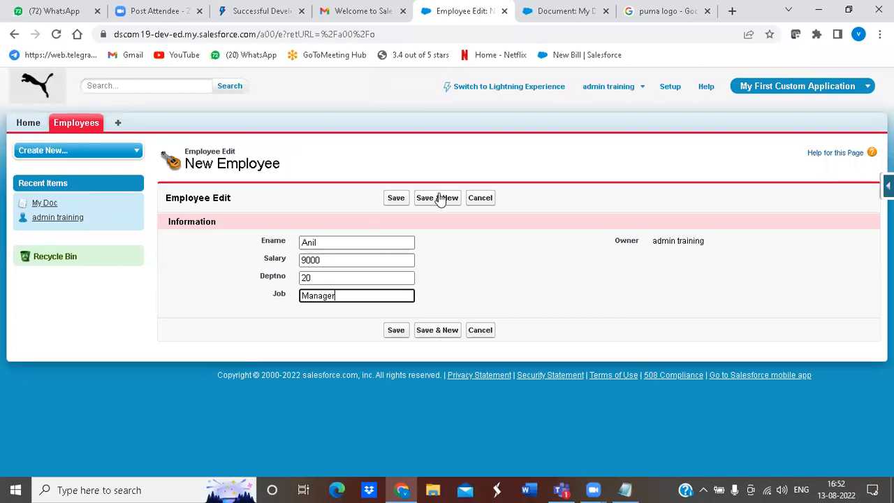
left_click(438, 198)
- Save the next employee with salary 9988, Deptno 20 and job Clerk
left_click(336, 240)
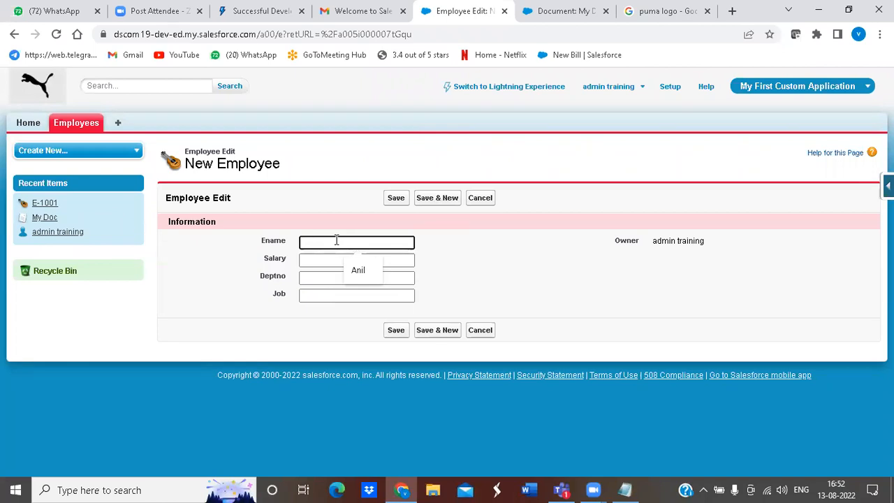
type("Mounika")
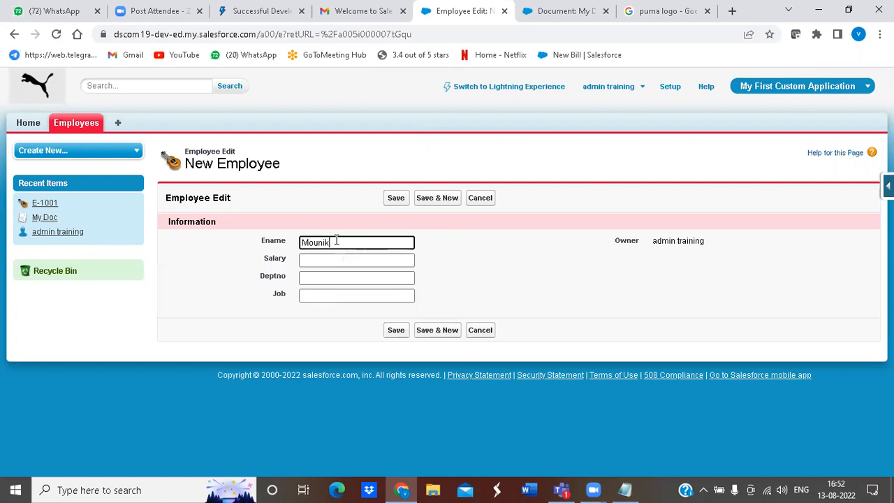
left_click(328, 258)
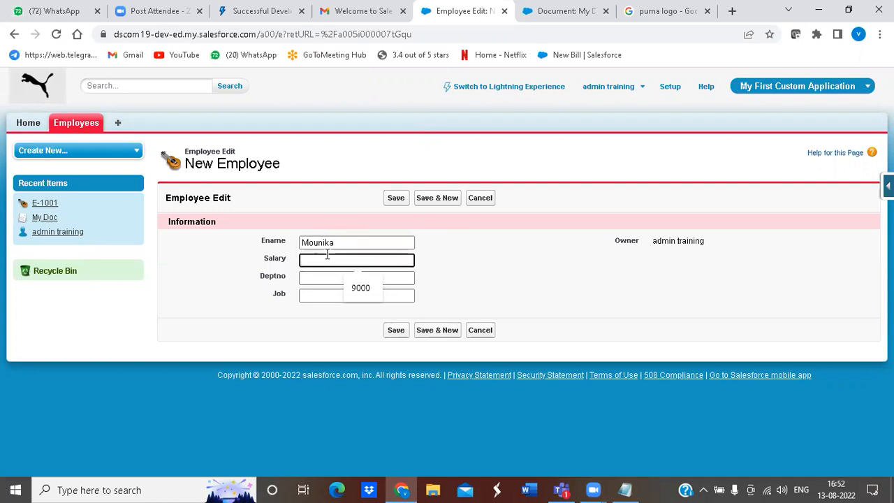
type("9988")
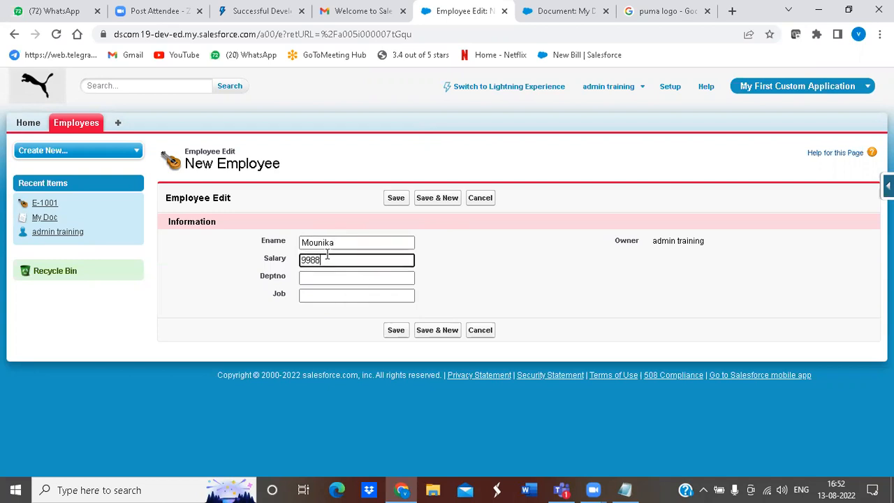
left_click(325, 276)
type("20")
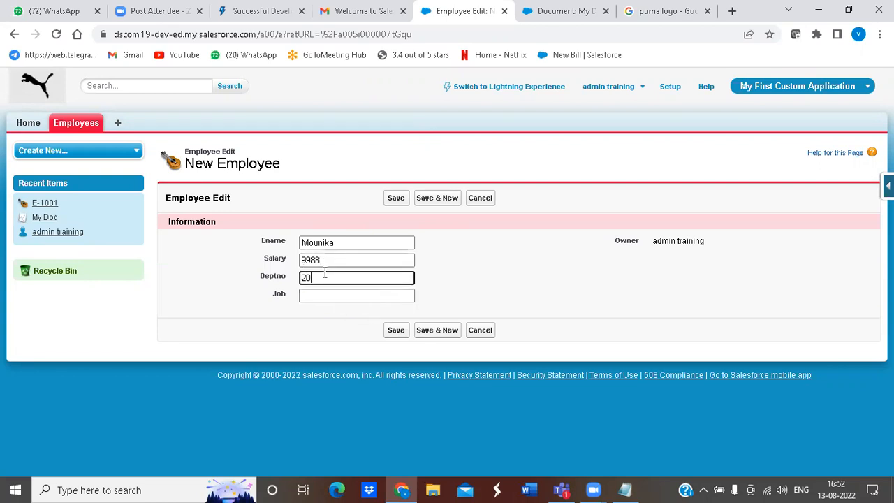
left_click(325, 292)
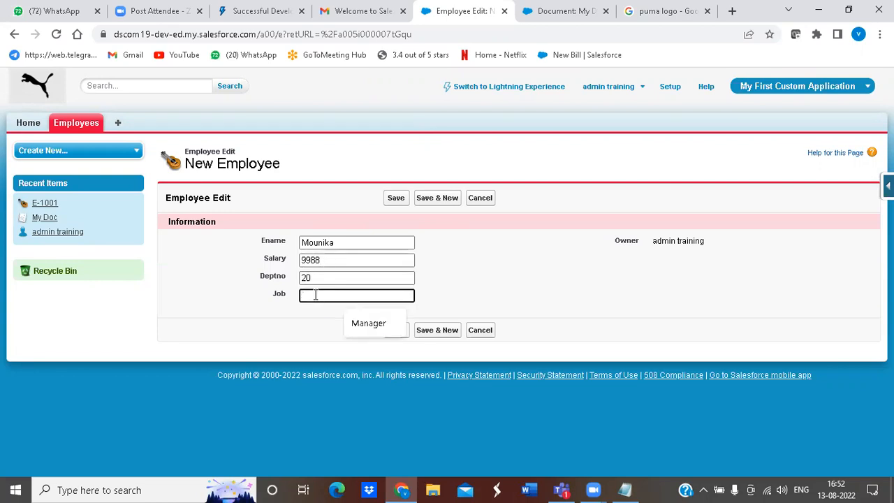
type("Clerk")
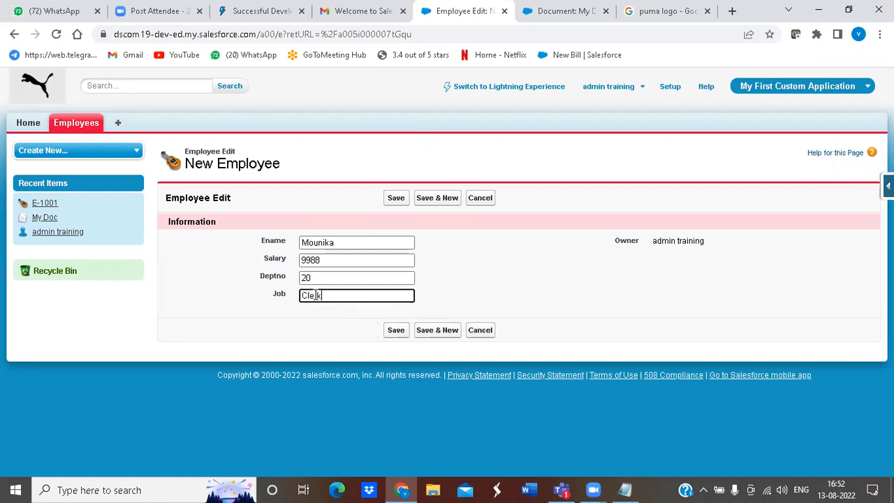
left_click(438, 198)
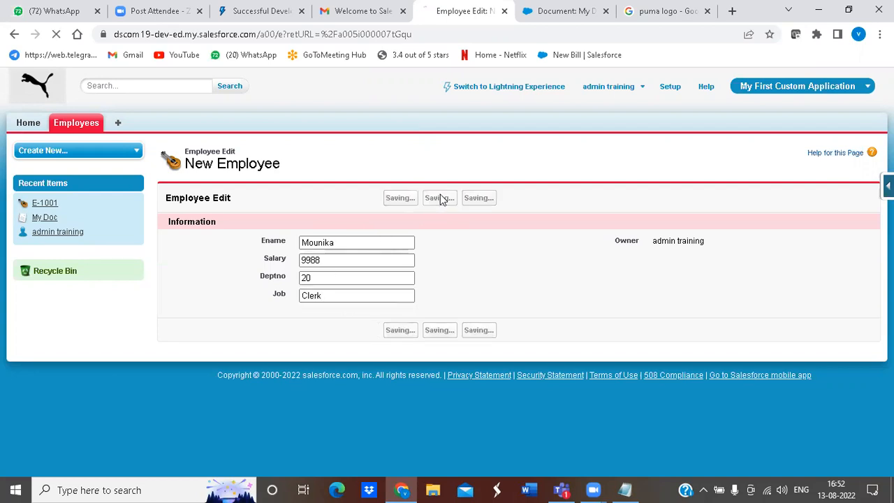
- Save an employee with salary 8997, Deptno 30 and job Analyst, zooming the page to 110%
left_click(338, 242)
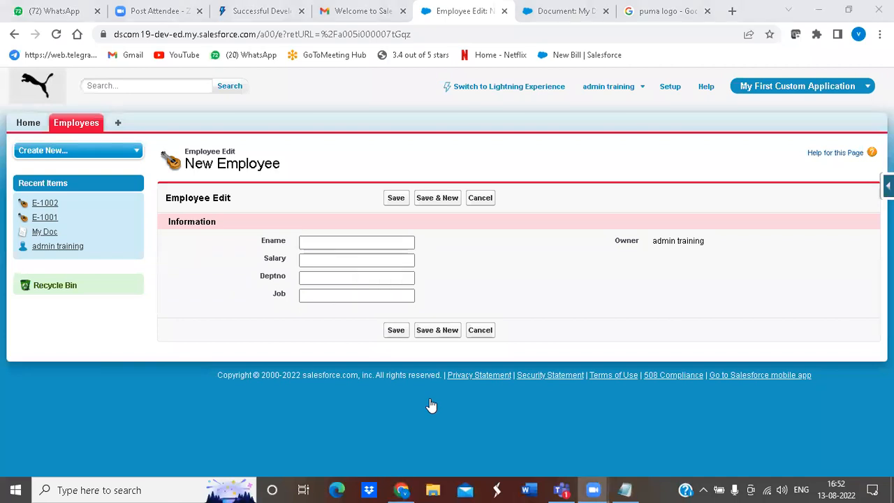
left_click(381, 417)
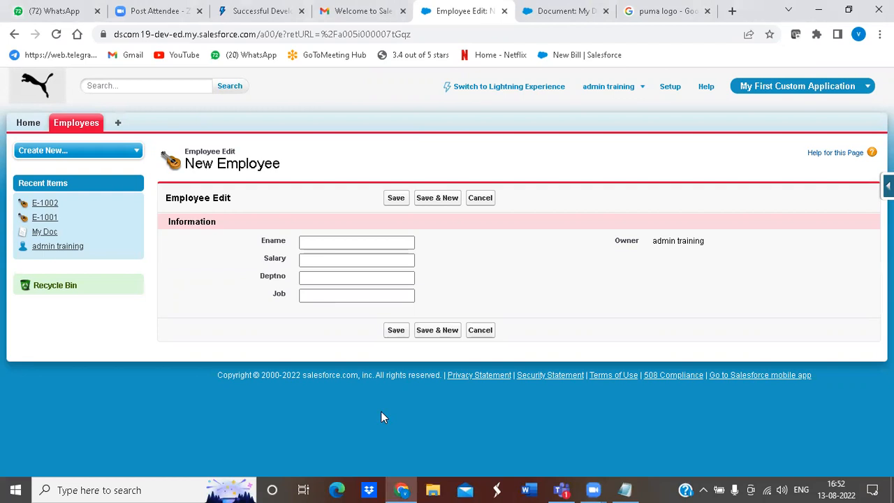
left_click(377, 241)
type("Ajay")
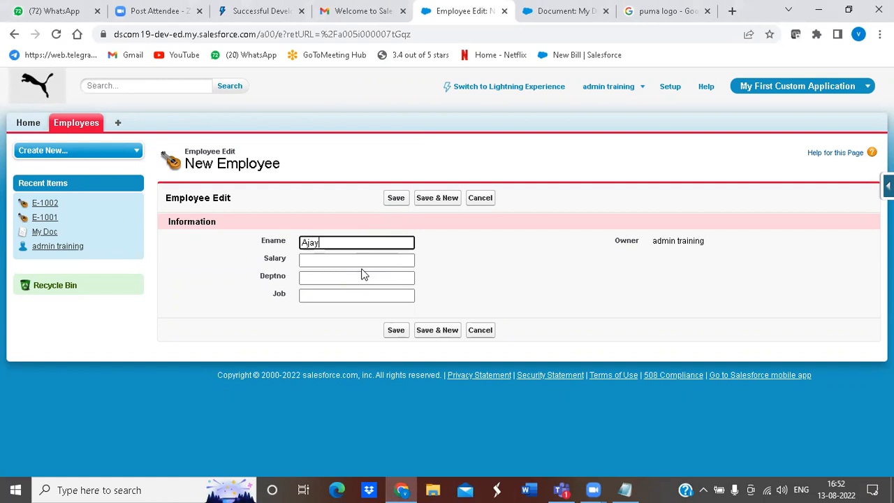
key("ctrl+plus")
left_click(360, 277)
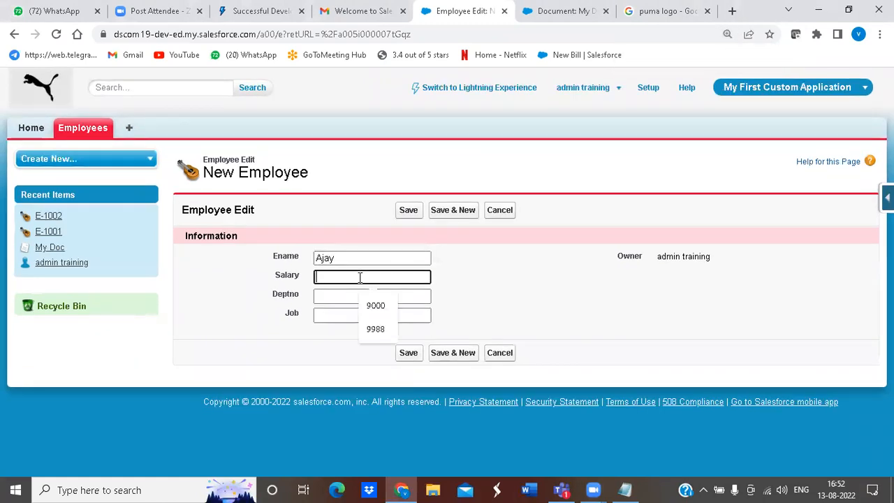
type("8997")
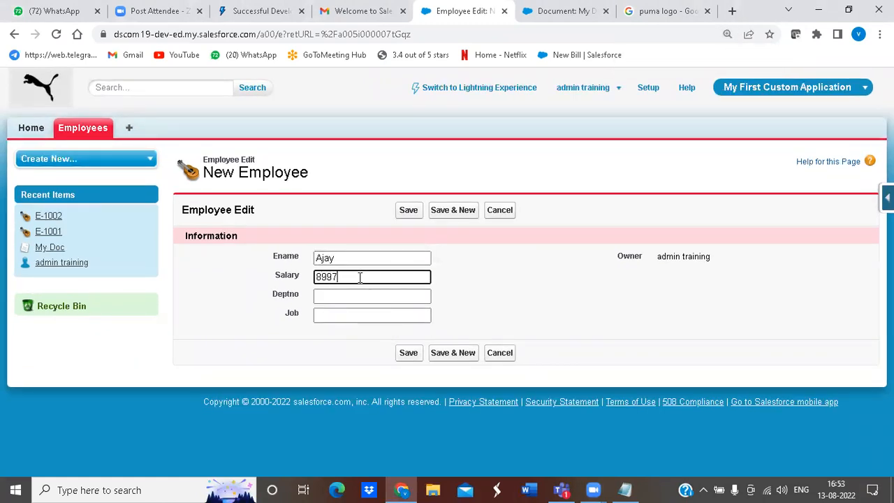
left_click(343, 301)
type("30")
left_click(344, 316)
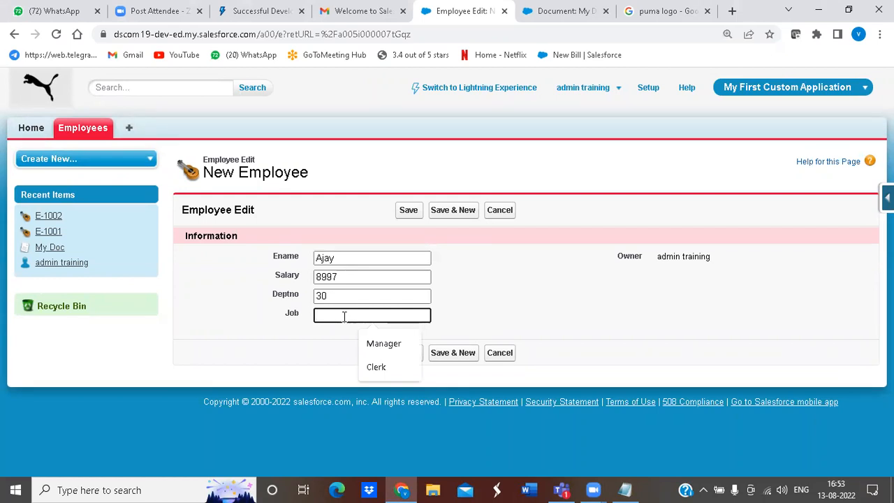
type("Analyst")
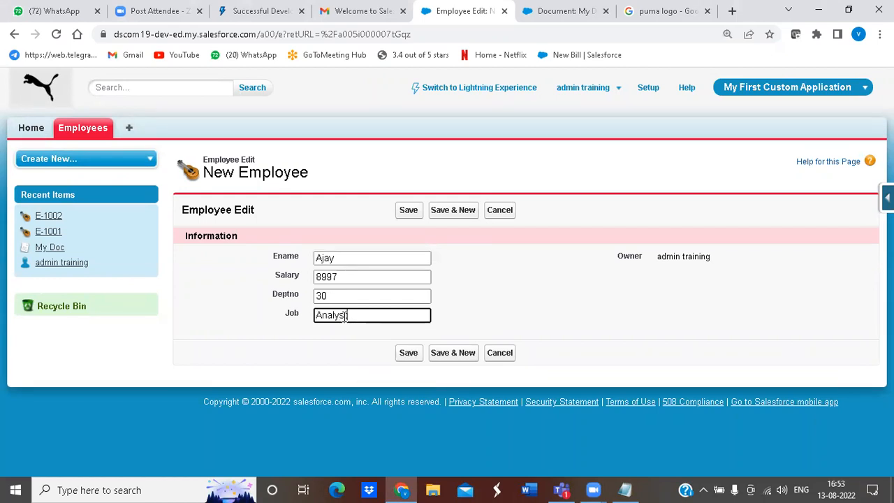
left_click(464, 213)
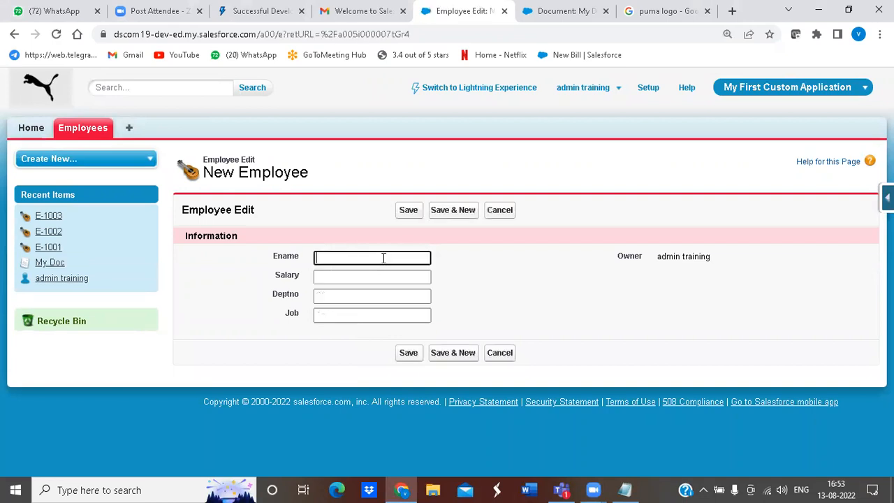
- Save an employee using autofilled salary 8997 and job Manager, with Deptno 20
left_click(384, 258)
type("A")
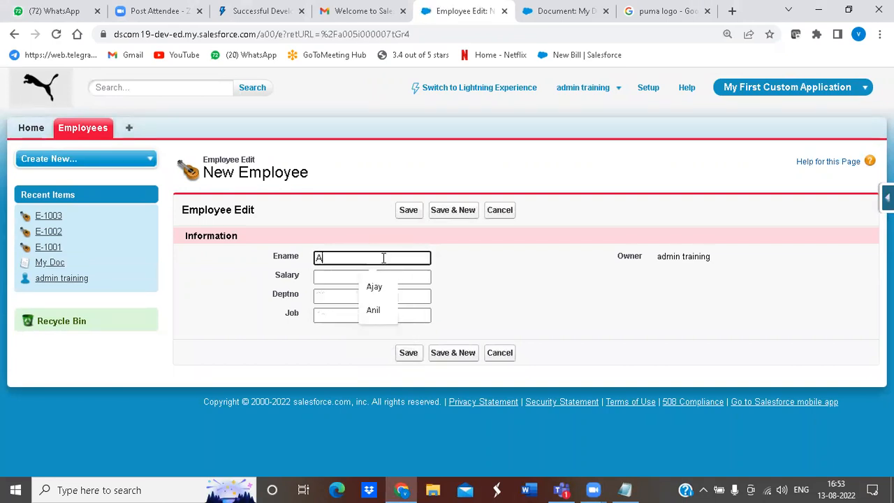
type("nir")
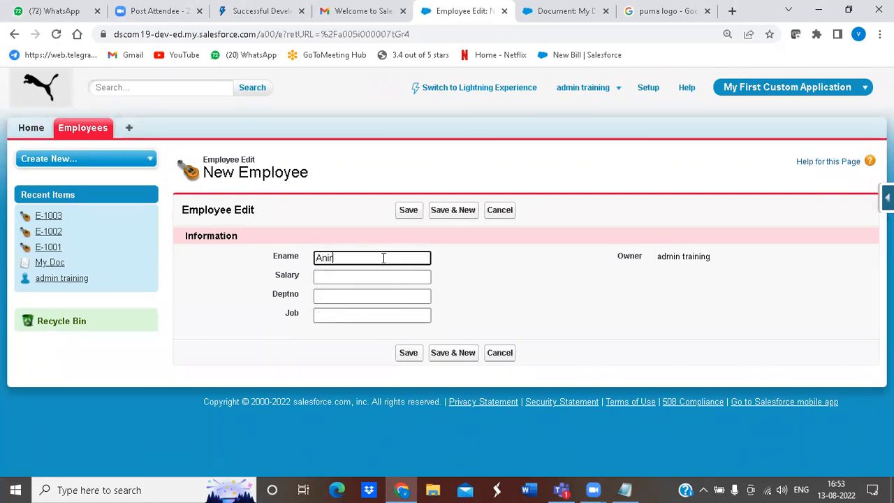
type("udhh")
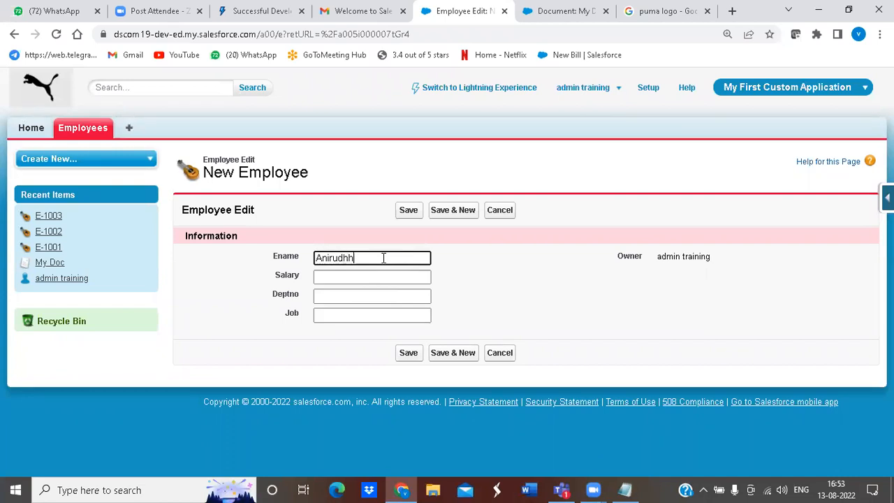
key("BackSpace")
left_click(375, 275)
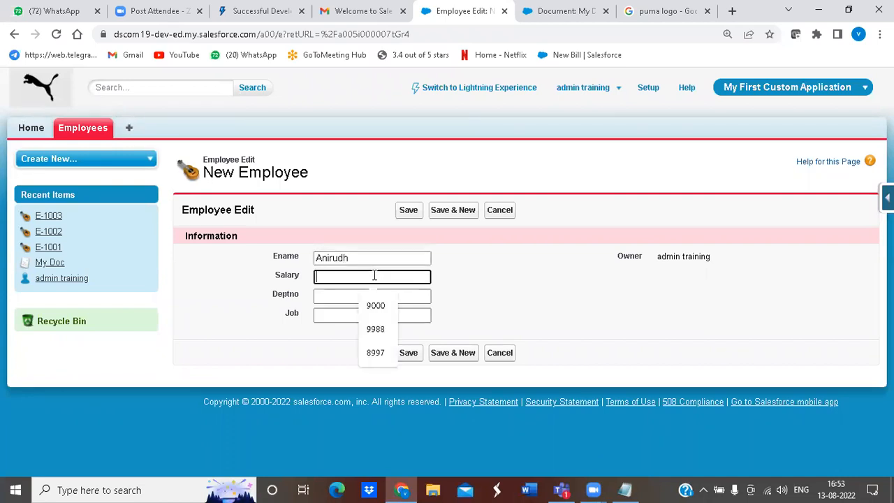
left_click(373, 354)
left_click(357, 297)
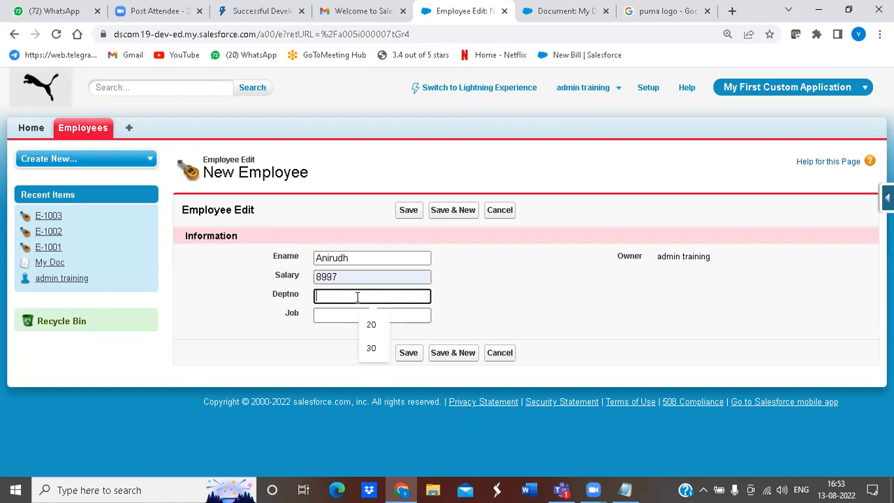
type("20")
left_click(359, 316)
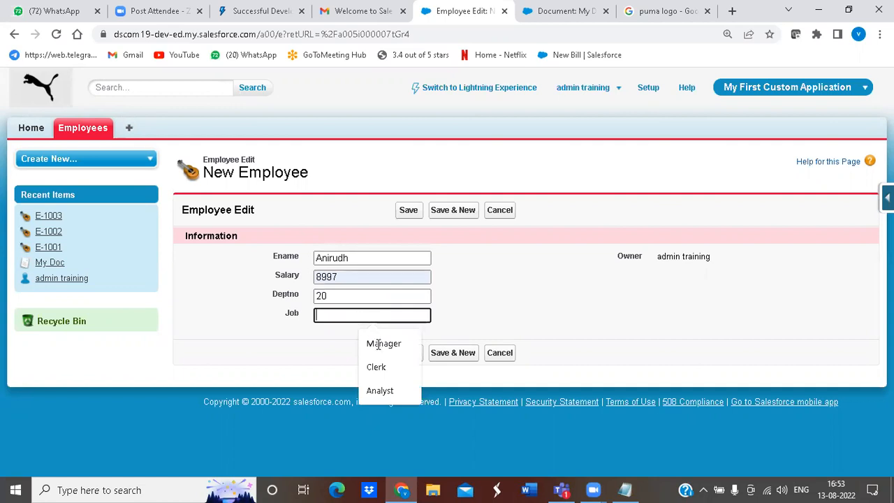
left_click(378, 344)
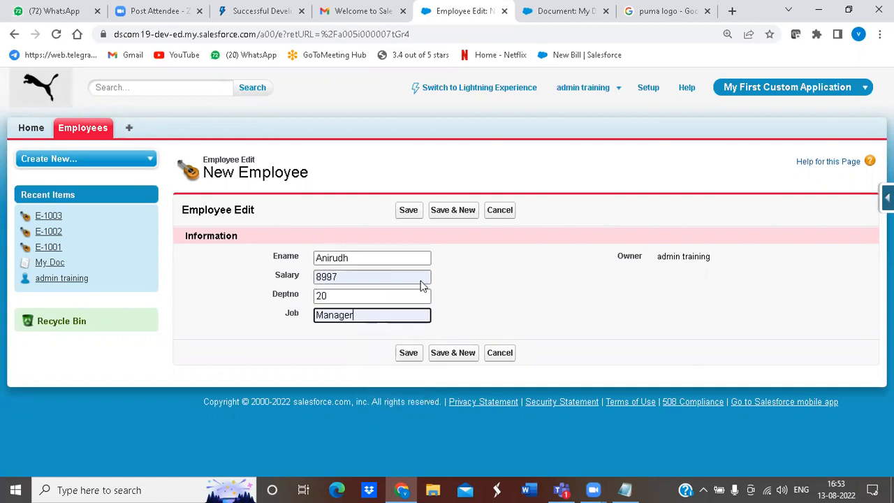
left_click(445, 210)
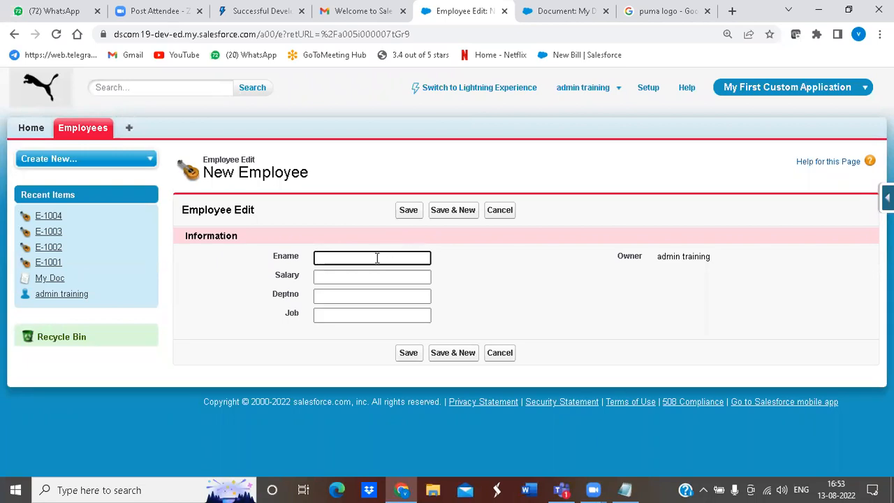
- Fill the next employee's name, salary 5655, Deptno 10 and job clerk
left_click(376, 258)
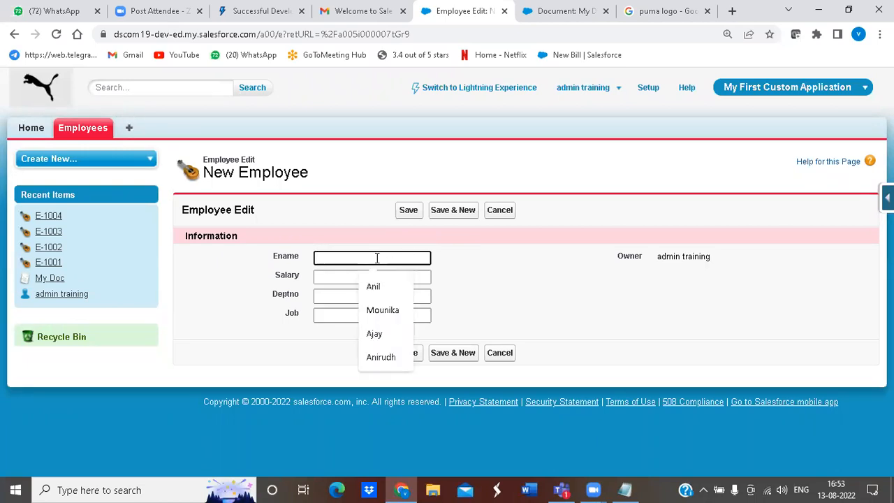
type("P")
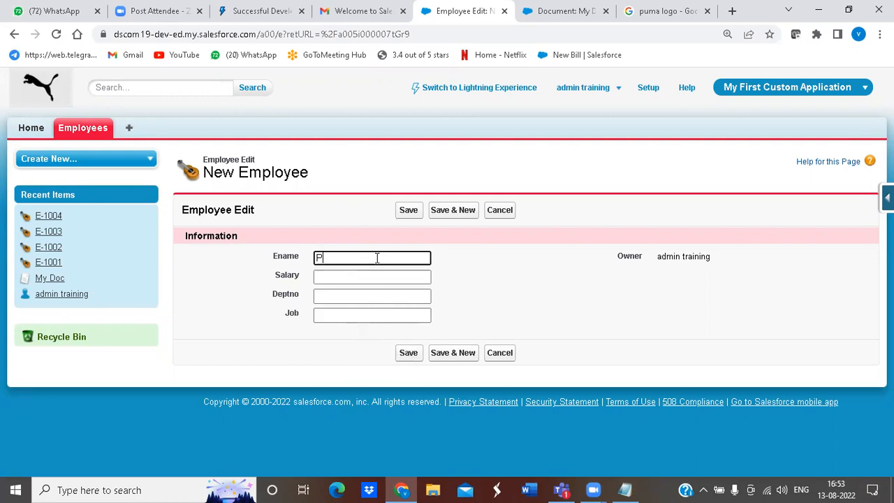
type("ravallika")
left_click(369, 276)
type("5655")
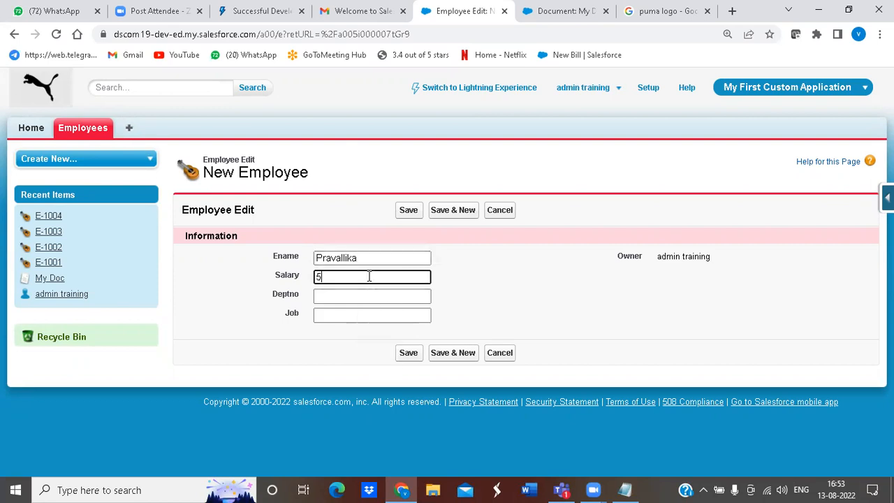
left_click(366, 295)
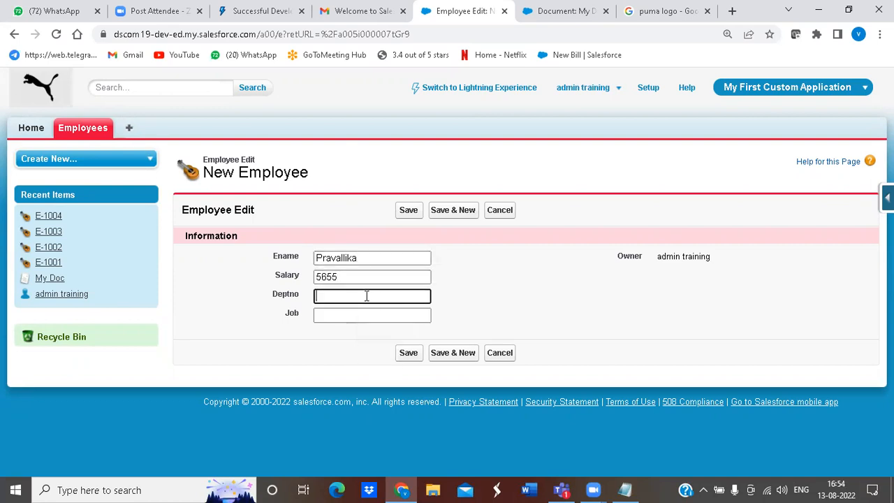
type("10")
left_click(355, 316)
type("cle")
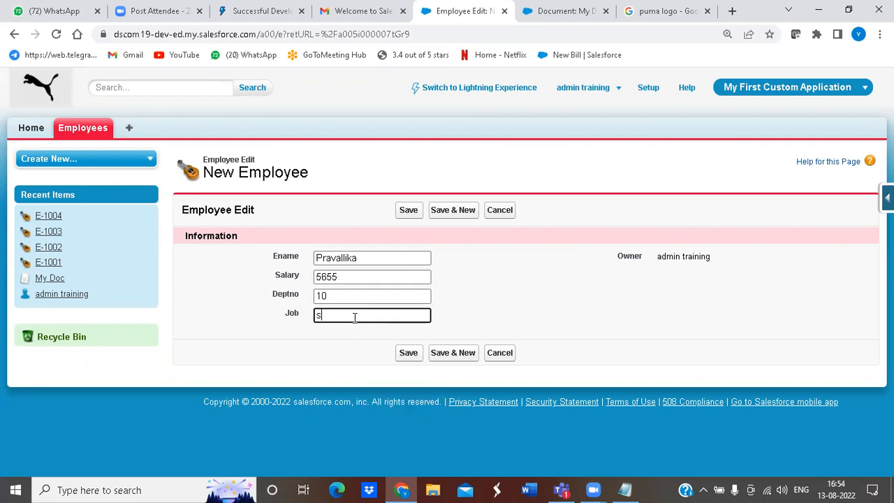
key("BackSpace")
key("BackSpace")
type("lerk")
- Save employee E-1005 and return to the Employees tab home listing
left_click(410, 213)
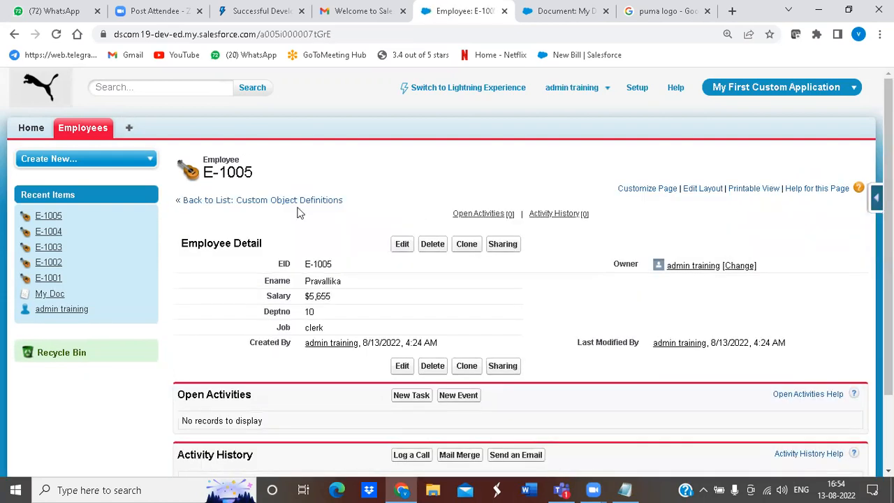
left_click(93, 134)
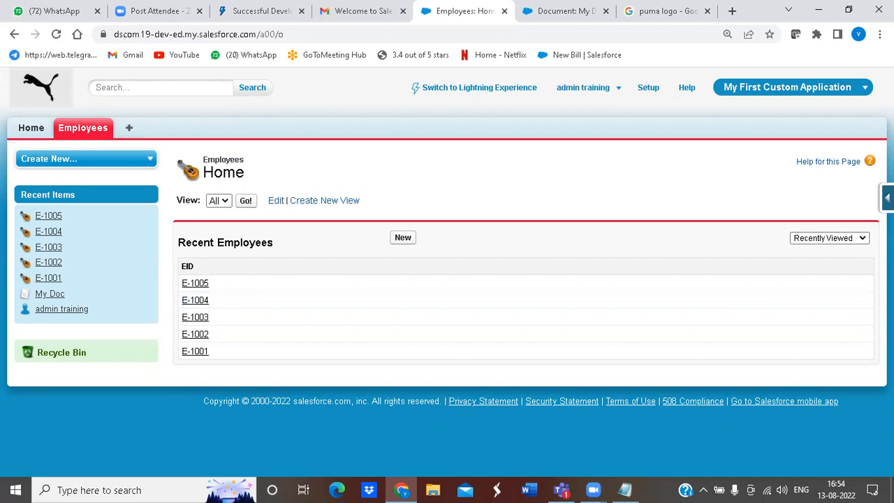
- Open Edit Columns for the Employees list and add Ename and Salary
left_click(887, 198)
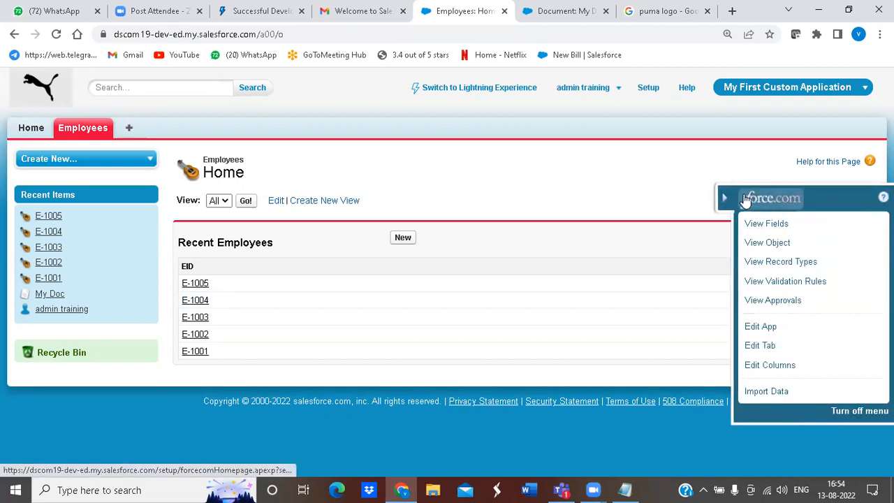
left_click(769, 373)
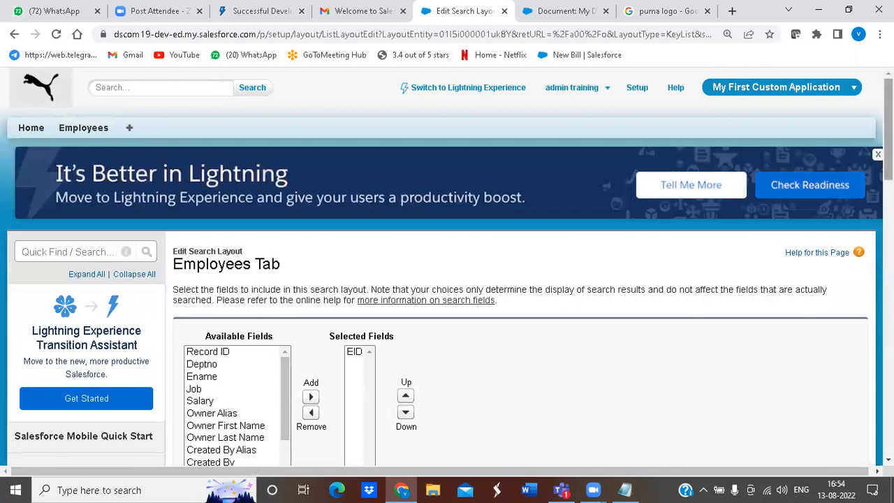
scroll(379, 200, "down", 3)
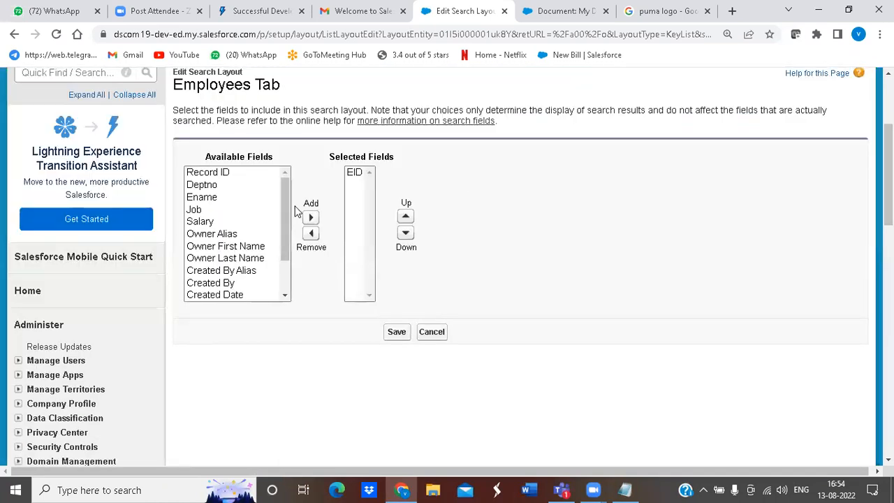
left_click(222, 198)
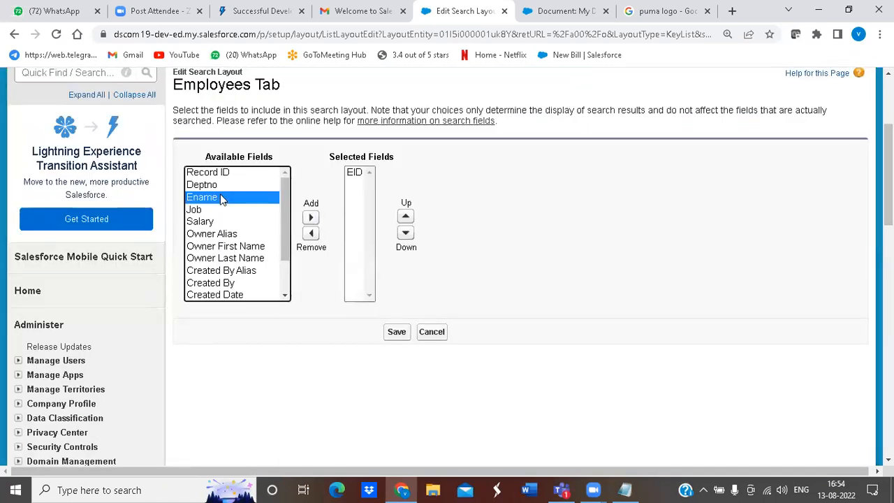
left_click(309, 218)
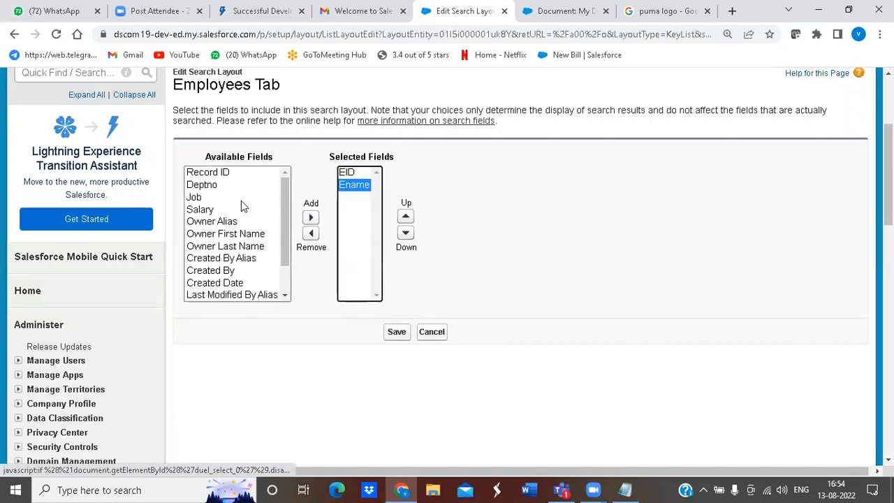
left_click(217, 209)
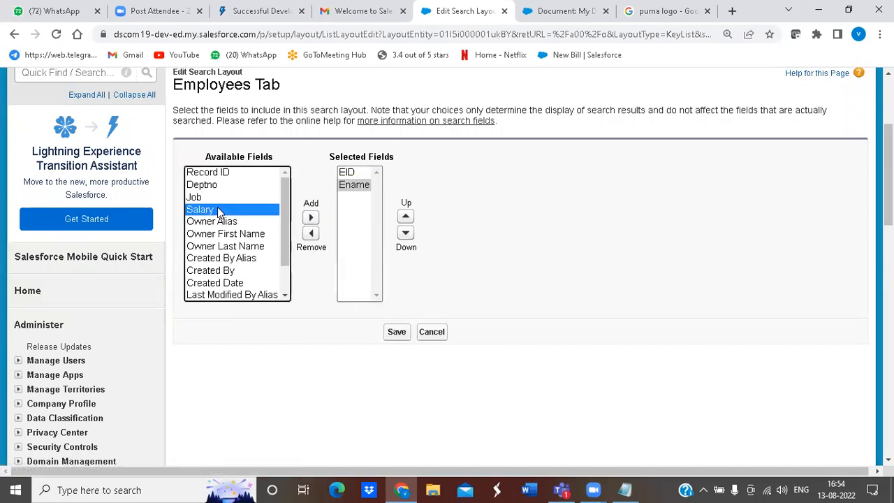
left_click(310, 217)
- Add Deptno and Job to the selected columns and save the layout
left_click(250, 202)
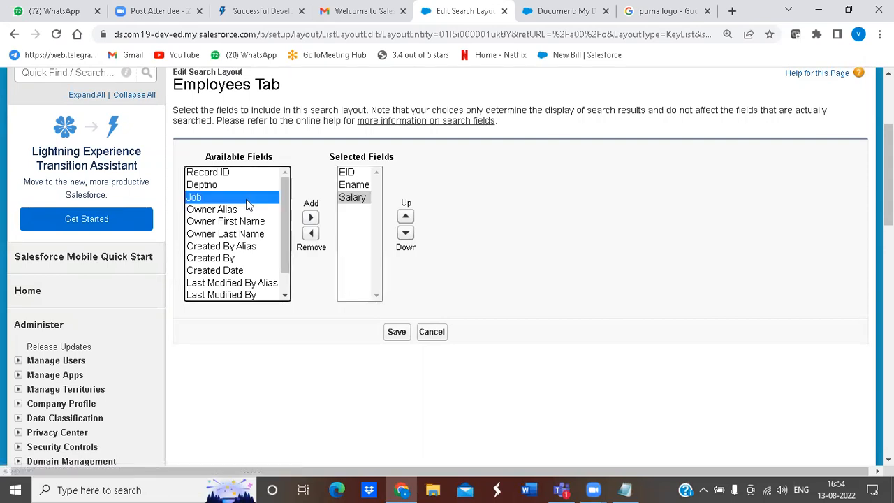
left_click(246, 186)
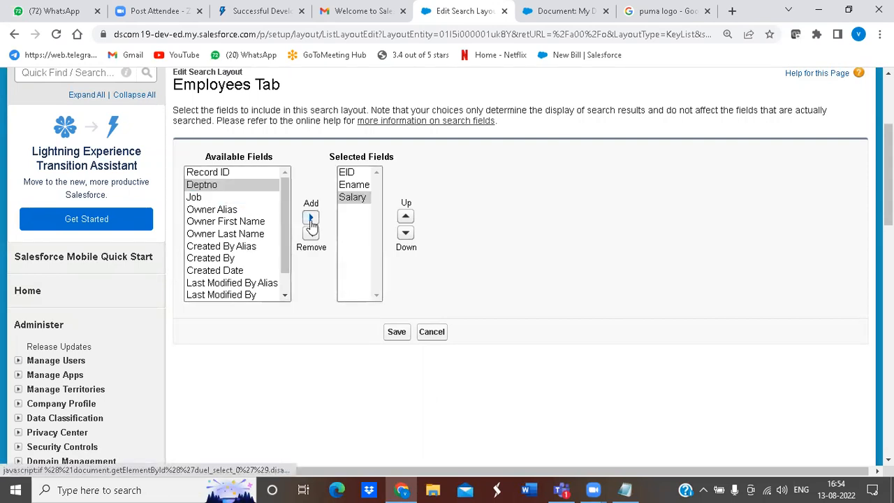
left_click(311, 222)
left_click(246, 186)
left_click(310, 219)
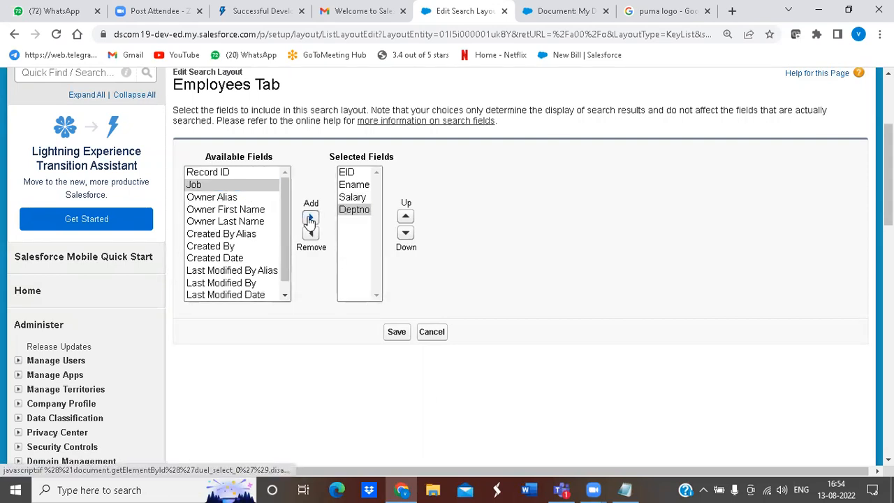
left_click(395, 331)
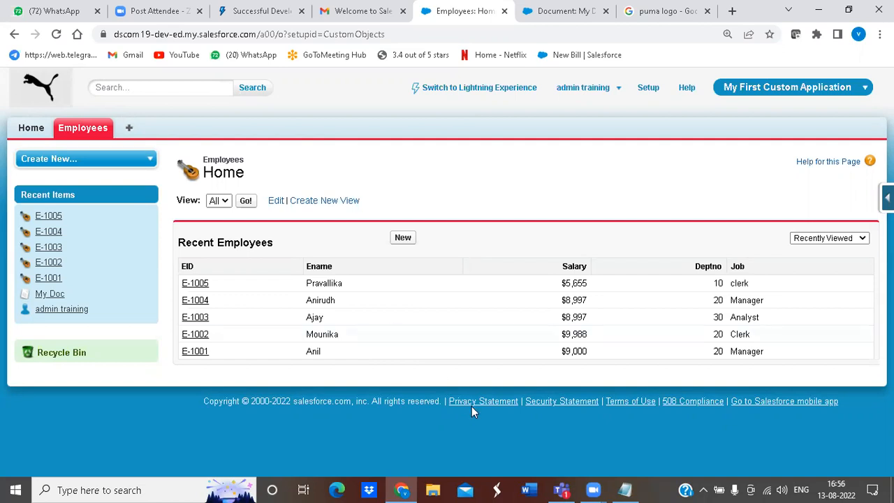
left_click(621, 489)
left_click(239, 279)
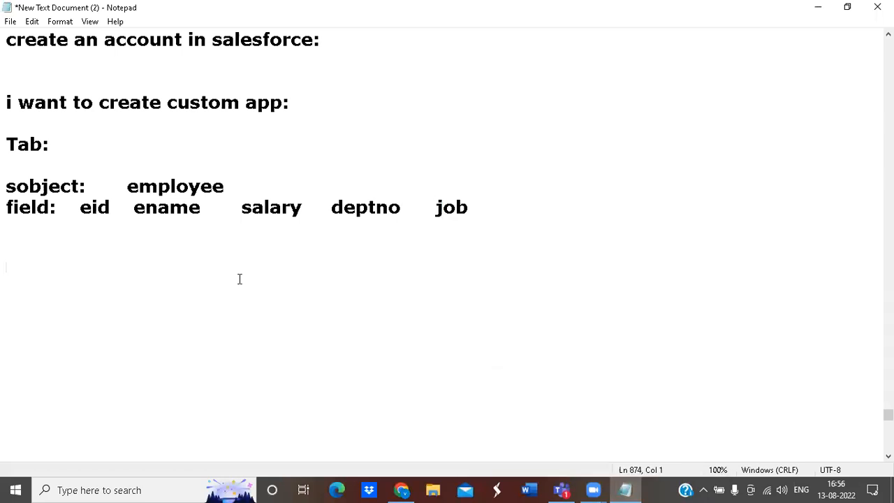
key("Up")
key("Up")
key("Up")
key("Up")
key("Up")
key("Up")
key("Up")
key("Up")
key("Up")
key("Up")
key("Up")
key("Up")
key("Up")
key("Up")
key("Up")
key("Up")
key("Up")
key("Up")
key("Up")
key("Up")
key("Up")
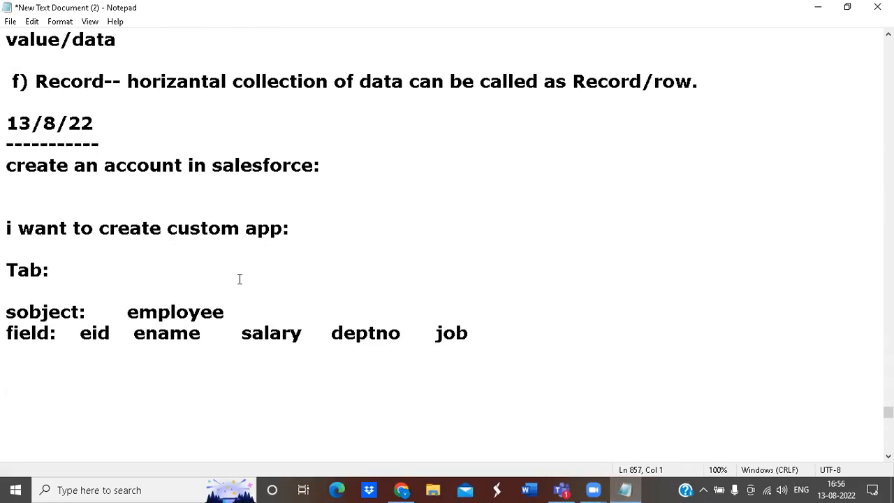
key("Down")
key("Down")
key("Down")
key("Down")
key("Down")
key("Down")
key("Down")
key("Down")
key("Down")
key("Down")
key("Down")
key("Down")
key("Down")
key("Down")
key("Down")
key("Down")
key("Down")
key("Down")
key("Down")
key("Down")
key("Down")
key("Down")
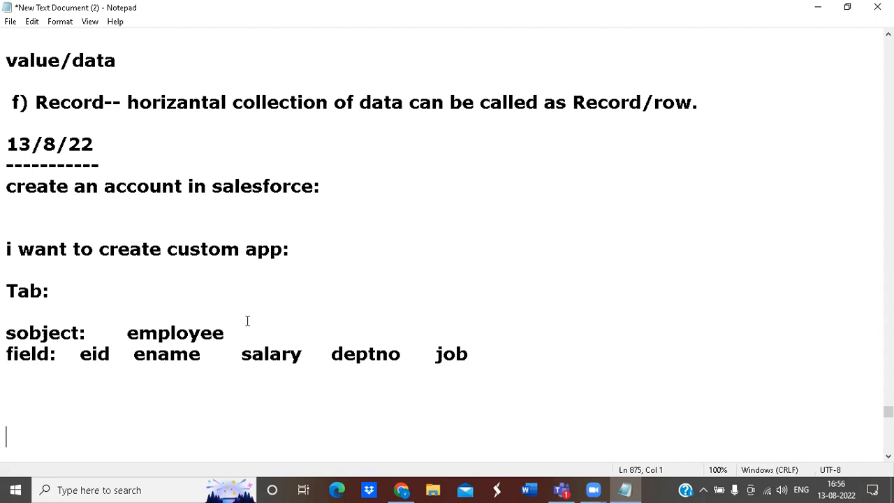
left_click(401, 488)
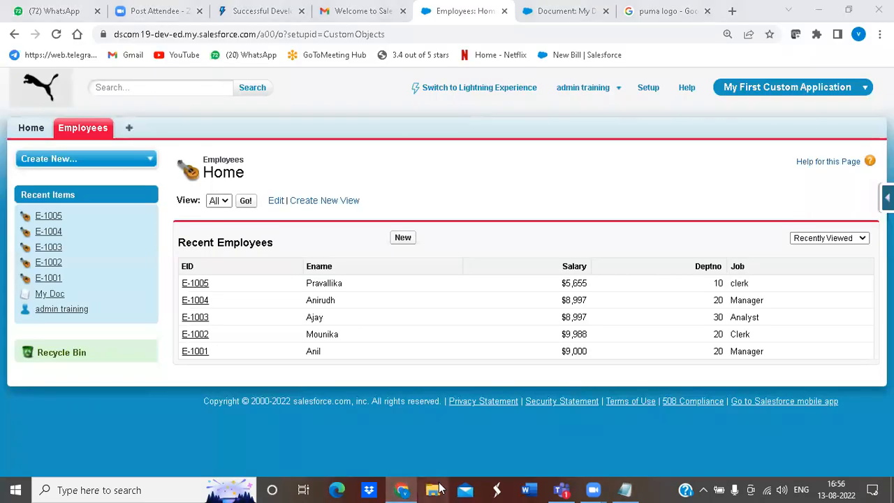
- Browse the SalesforceStuff folder on New Volume (E:), then return to the drive's file list
left_click(433, 490)
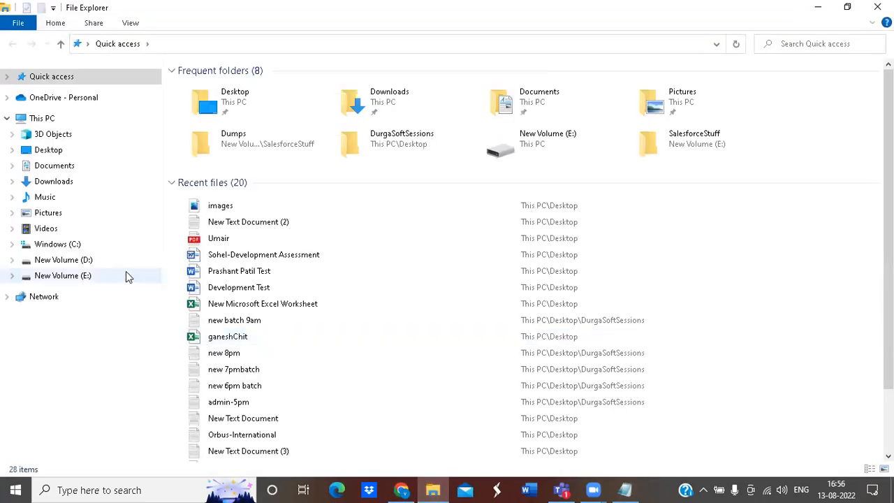
left_click(83, 276)
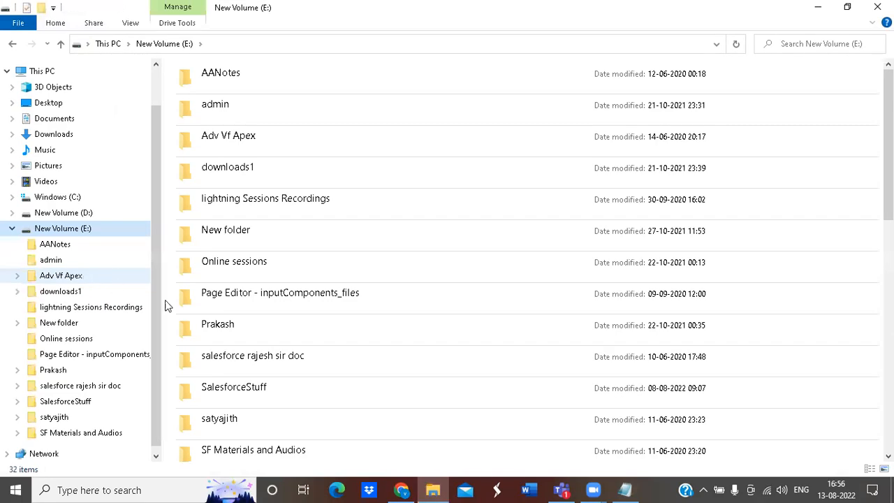
left_click(230, 394)
double_click(230, 391)
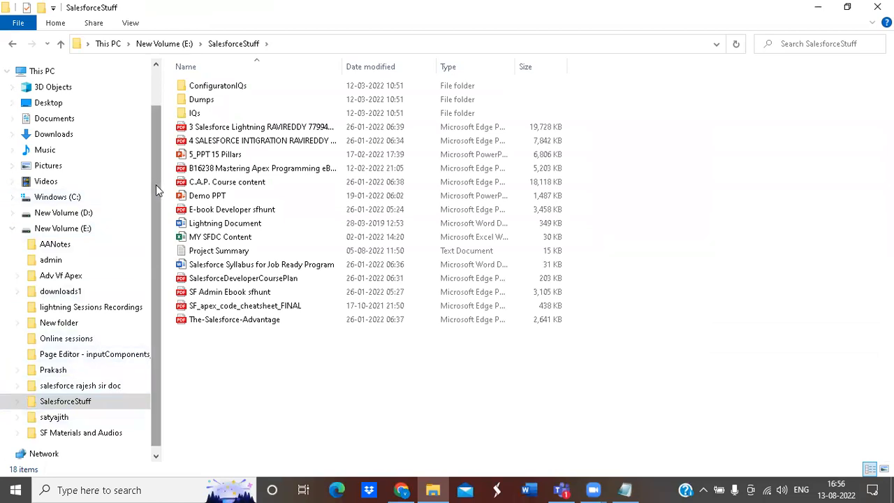
scroll(156, 184, "down", 1)
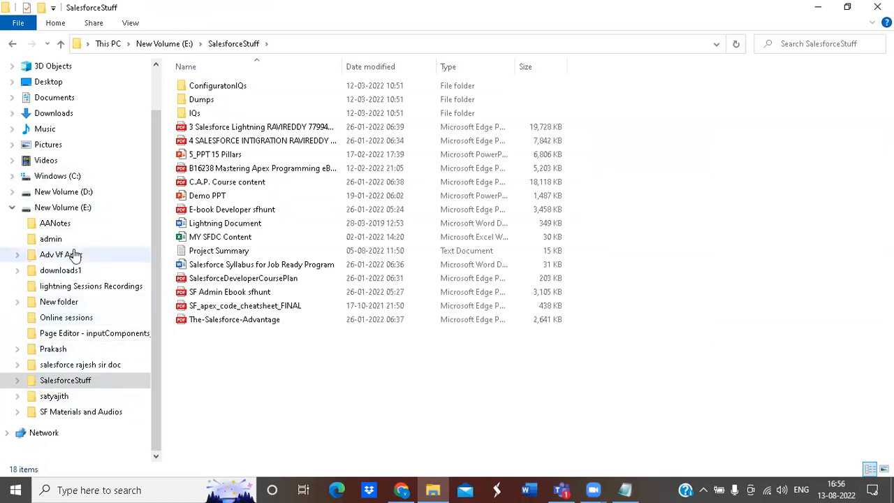
left_click(12, 209)
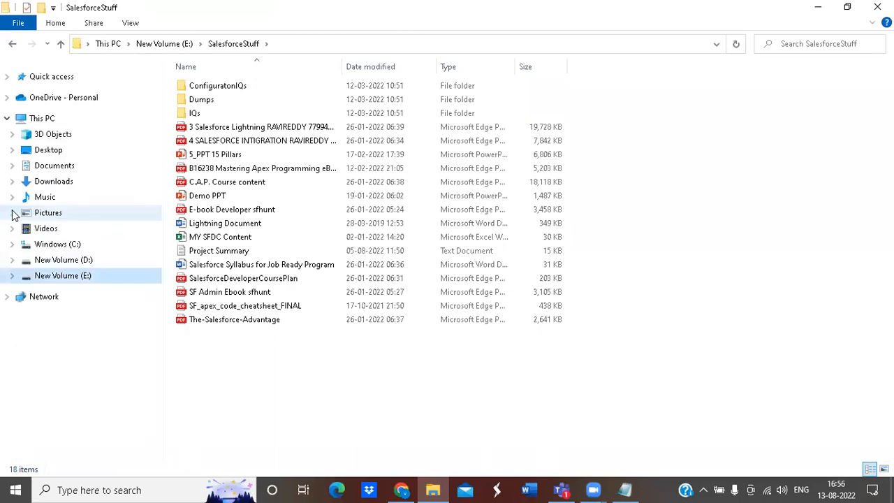
left_click(56, 278)
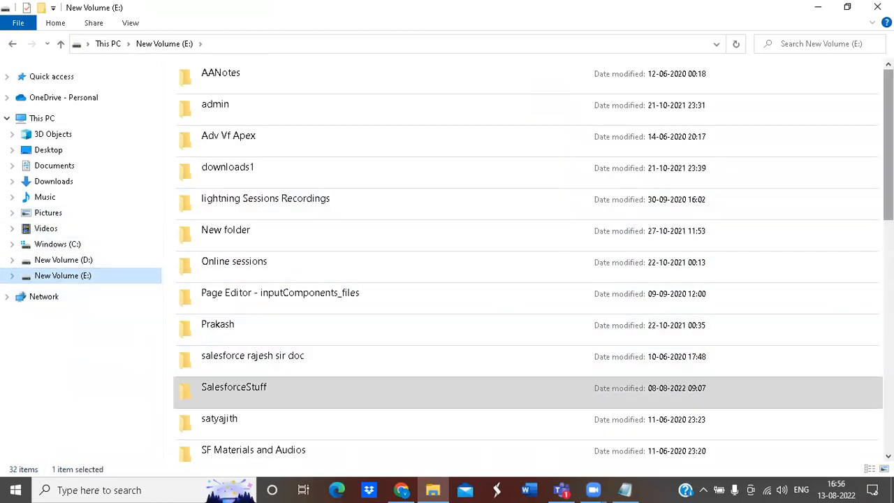
scroll(375, 385, "down", 5)
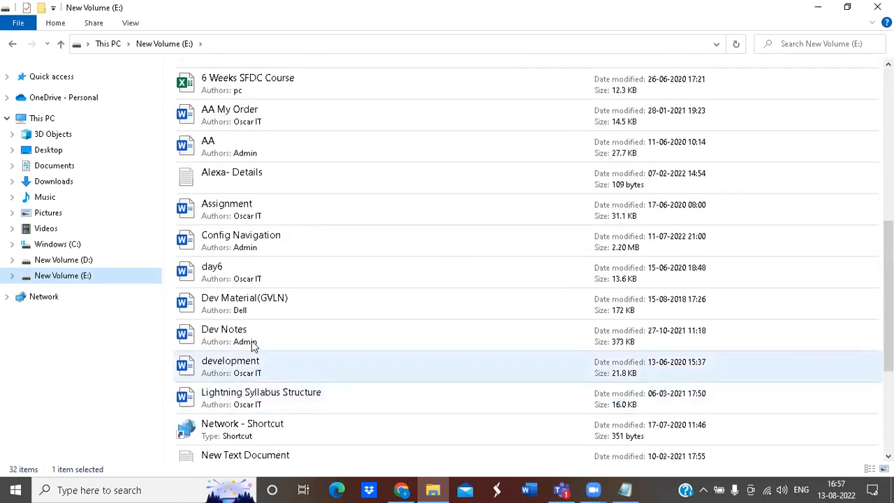
- Open Config Navigation in Word, dismiss the accessibility tip, and scroll to the Sobject steps on page 3
double_click(260, 238)
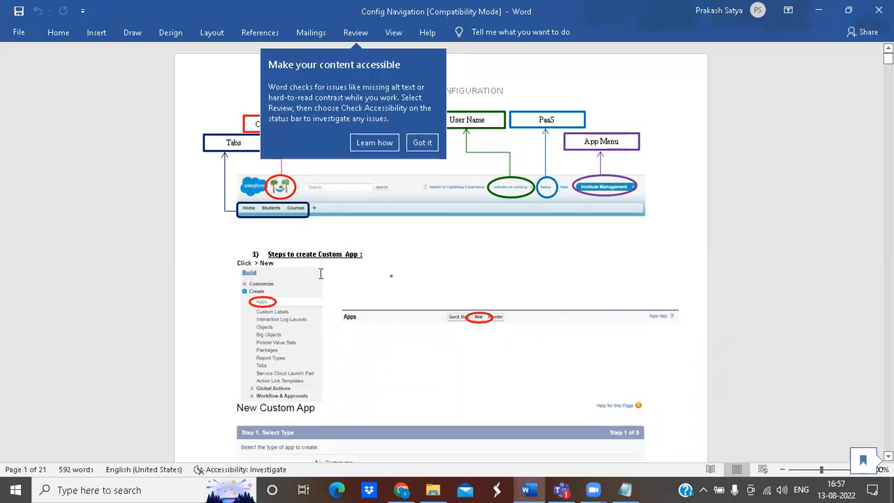
left_click(422, 143)
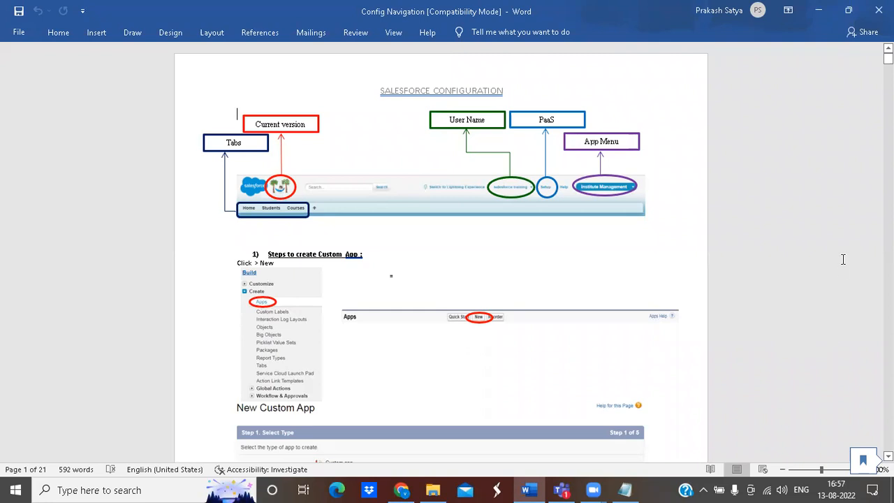
left_click_drag(888, 58, 888, 64)
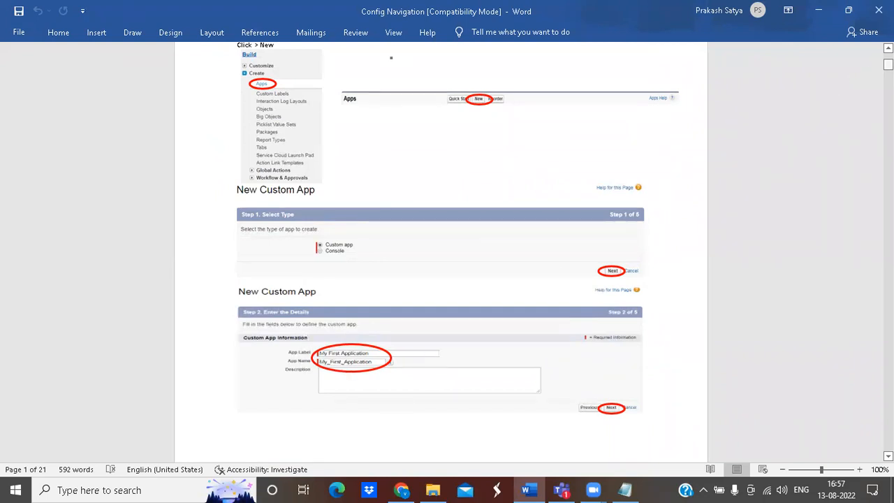
left_click_drag(889, 64, 888, 75)
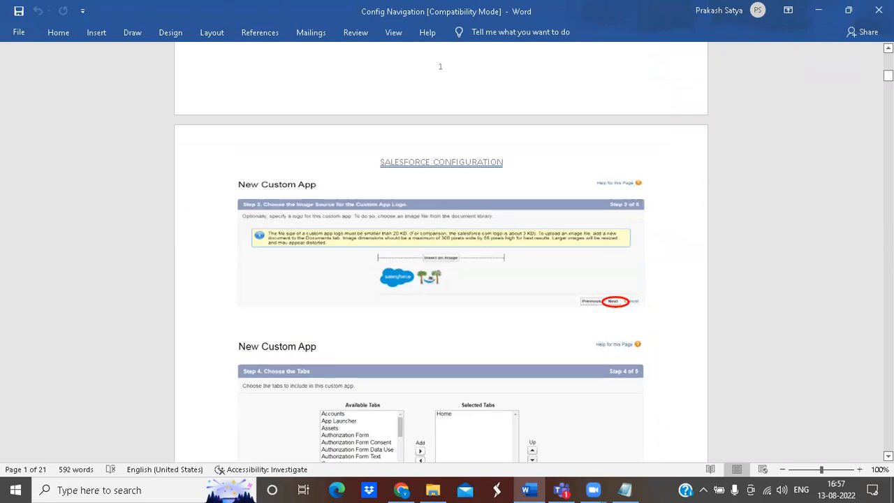
left_click_drag(888, 75, 888, 81)
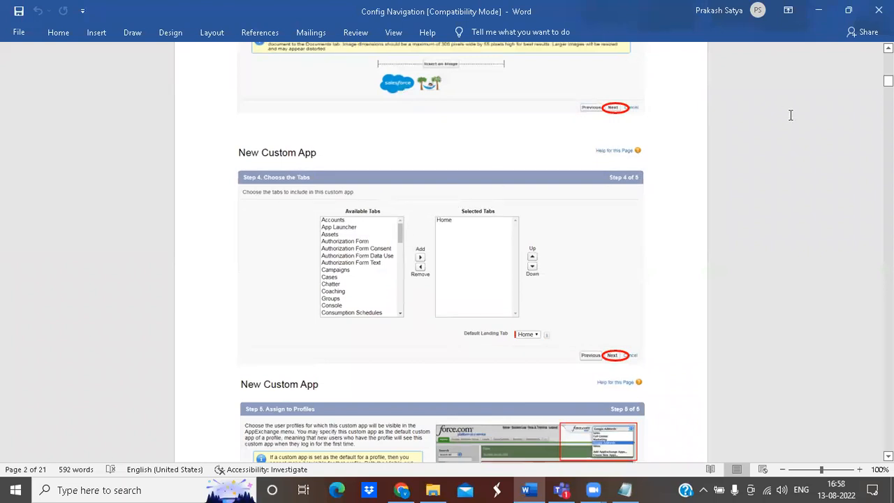
left_click_drag(889, 81, 888, 88)
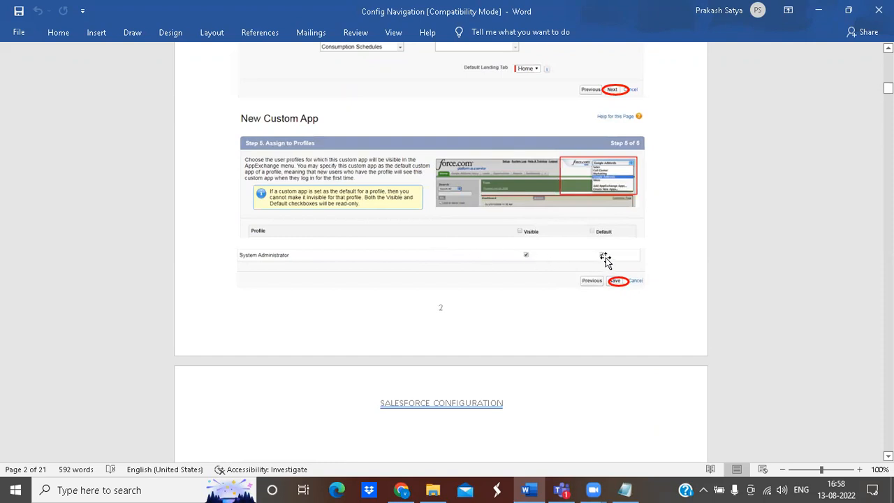
left_click_drag(888, 88, 888, 97)
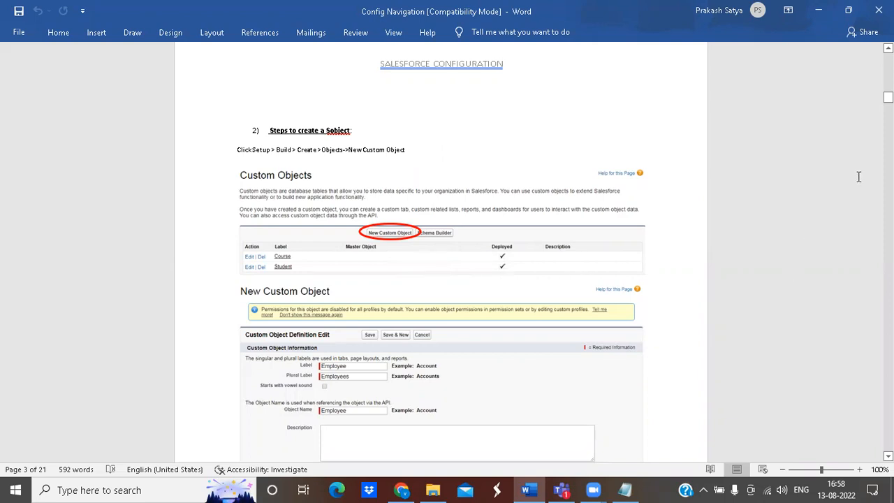
- Scroll Config Navigation to the New Custom Object Tab step on page 8, then close Word
left_click_drag(888, 97, 888, 112)
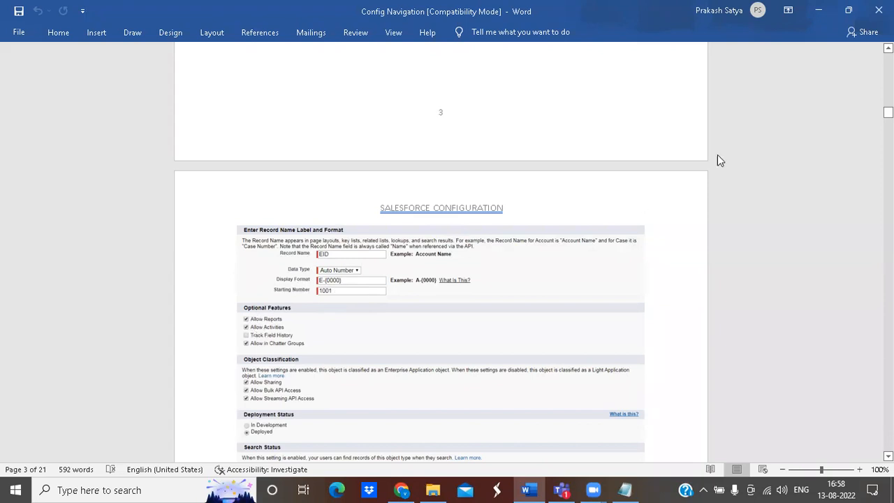
left_click_drag(888, 112, 888, 140)
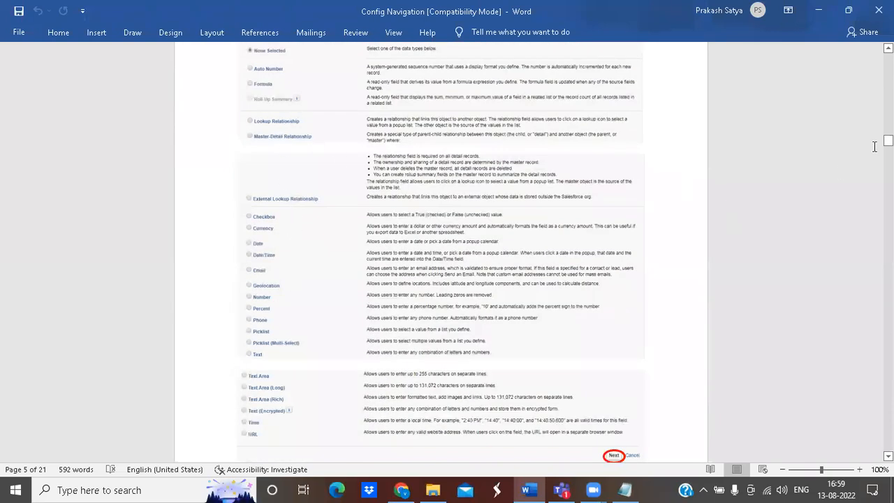
left_click_drag(888, 141, 887, 196)
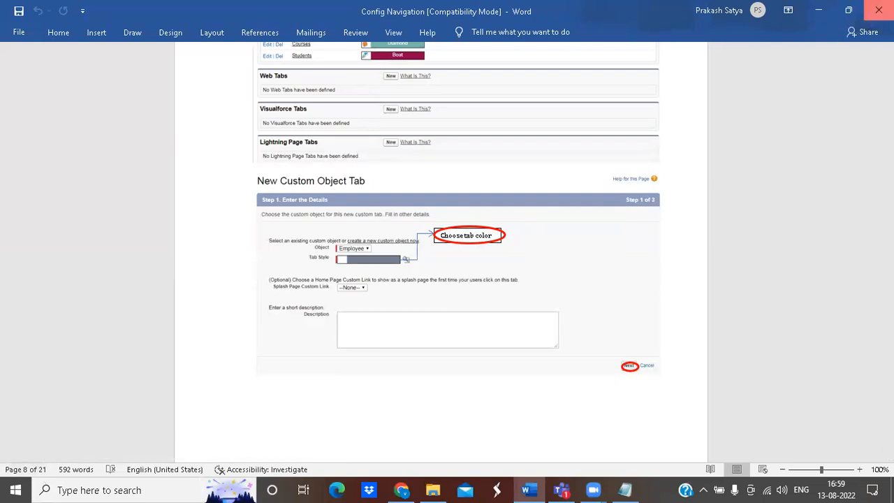
left_click(878, 10)
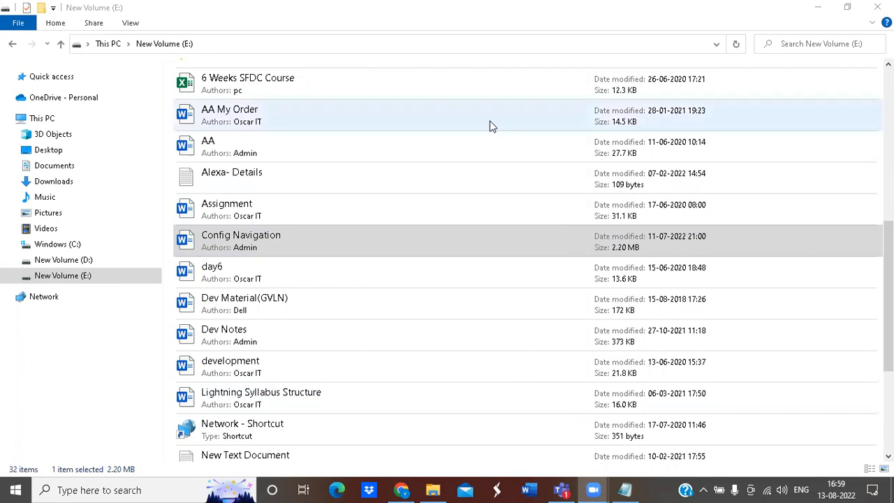
- Switch from the Salesforce Employees page in Chrome to the Notepad notes
left_click(401, 490)
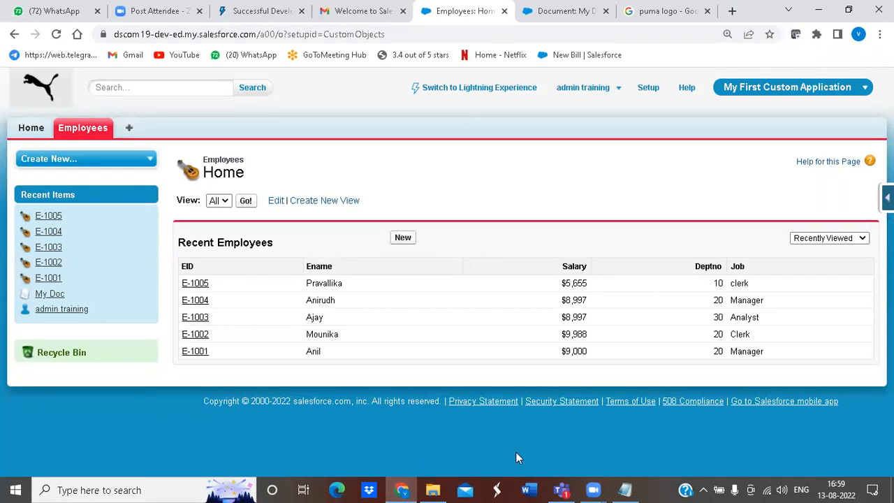
left_click(626, 490)
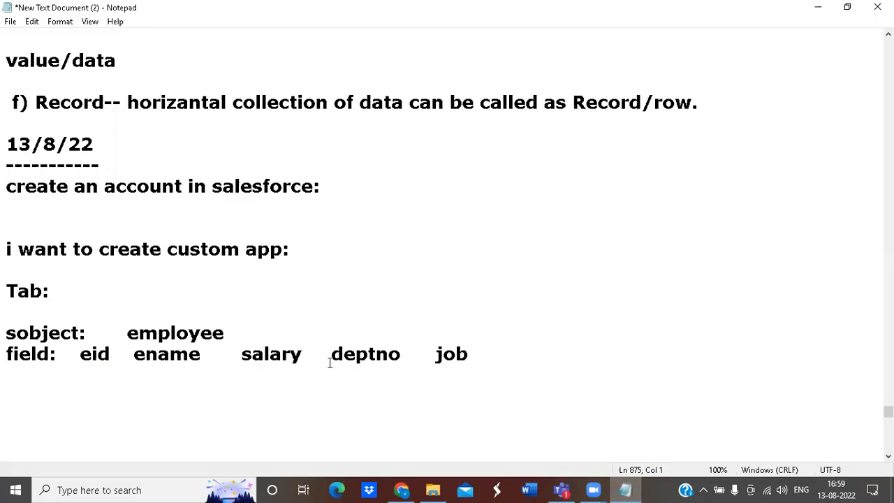
- Add 'app: my first custom app' and 'employees' on the Tab line under the custom app heading
left_click(83, 219)
type("sobj")
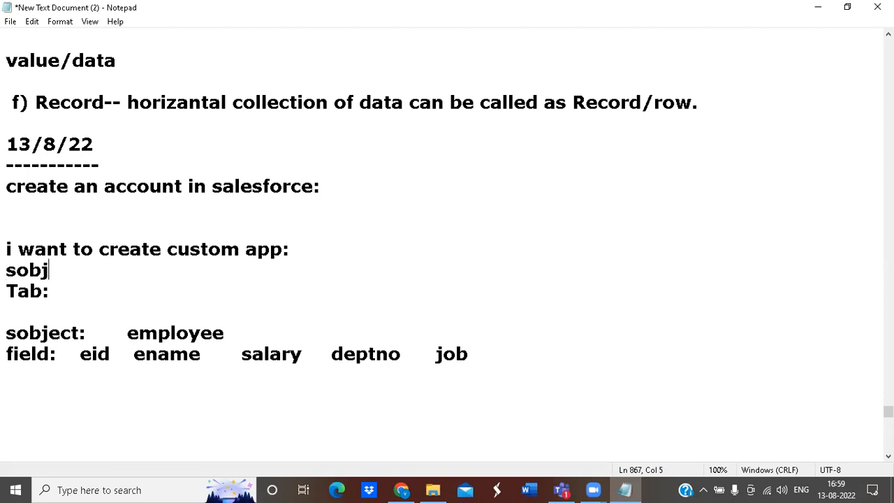
key("BackSpace")
key("BackSpace")
key("BackSpace")
key("BackSpace")
type("ap")
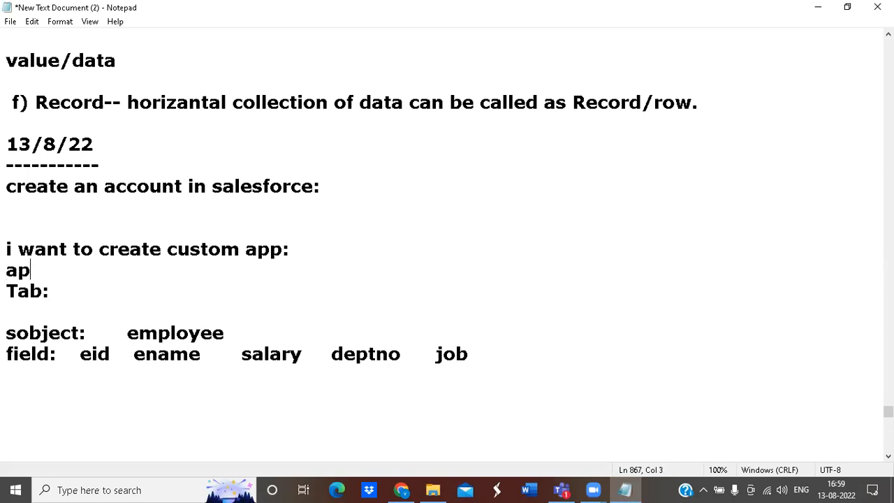
type("p: my")
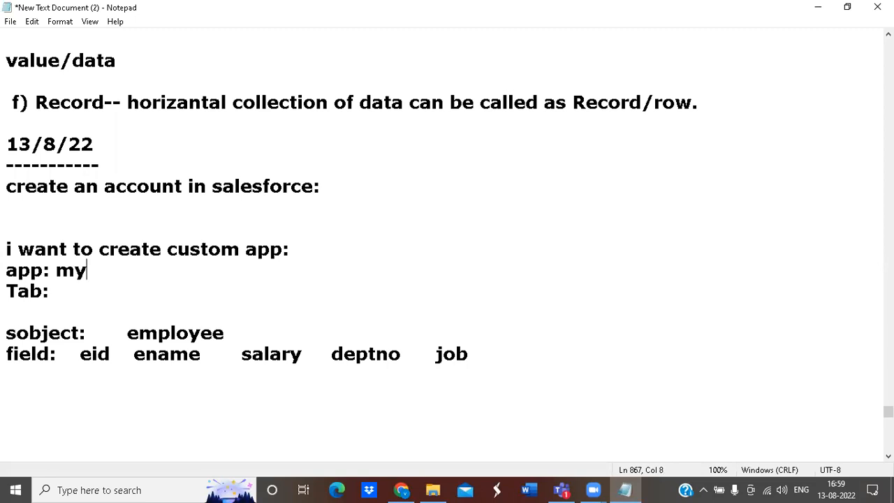
type(" first ")
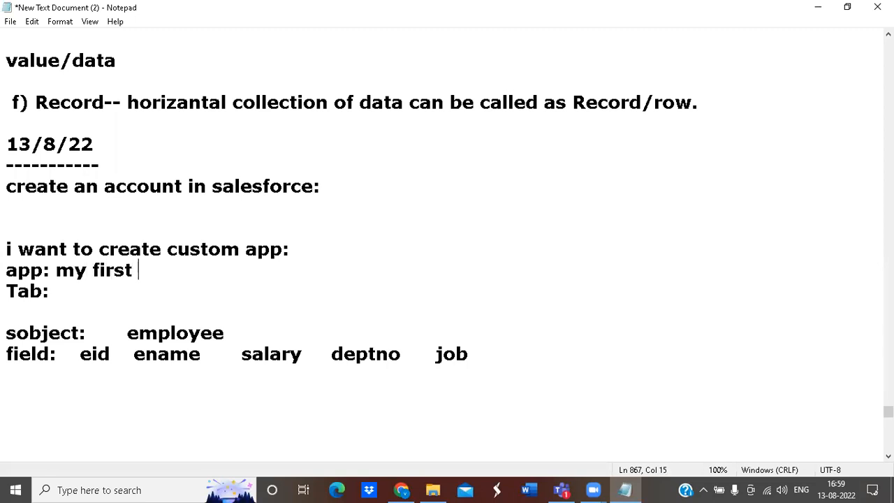
type("custom app")
key("Down")
type("employees")
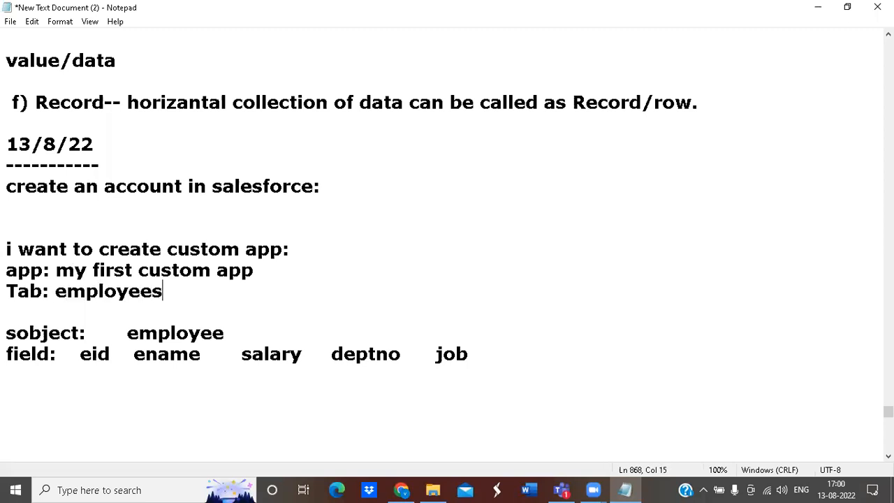
key("Delete")
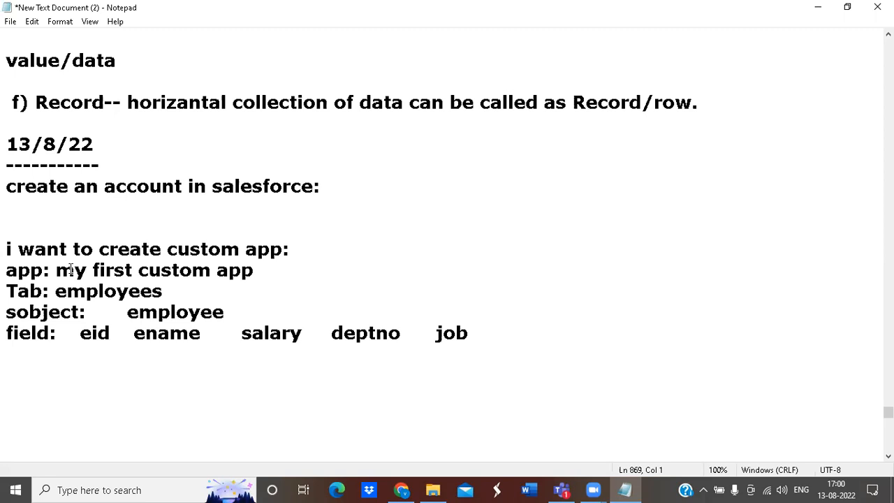
- Add 'data' and 'record:' lines below the field list, with blank lines after
key("Down")
key("Down")
key("Up")
key("Up")
key("Up")
key("Up")
key("Return")
key("Down")
key("Down")
key("Down")
key("Down")
type("data")
key("Return")
type("reo")
key("BackSpace")
type("c")
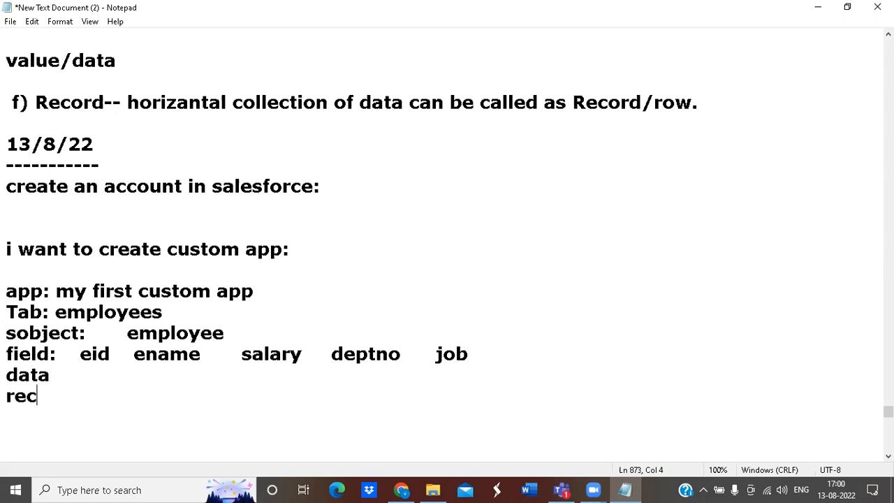
type("ord:")
key("Home")
key("Up")
key("End")
type(":")
key("Down")
key("Down")
key("Down")
key("Return")
key("Return")
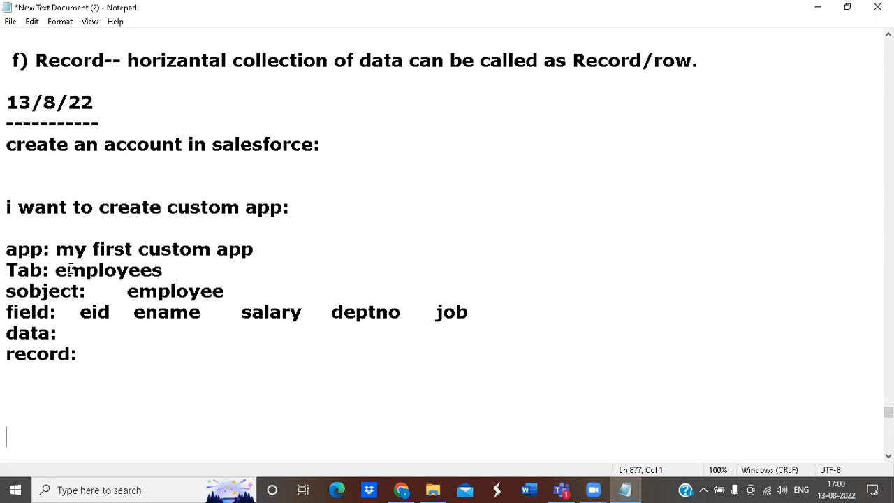
- Write 'all the above created by Developer' and 'client/end user' beneath the record: line
key("Up")
key("Up")
key("Up")
key("Return")
type("all the ab")
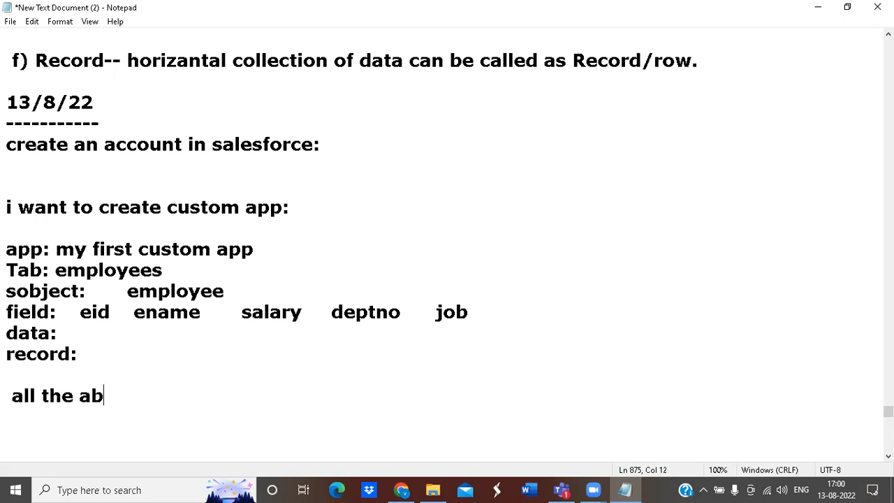
type("ove create dby")
key("BackSpace")
key("BackSpace")
key("BackSpace")
key("BackSpace")
key("BackSpace")
type("d by Developer")
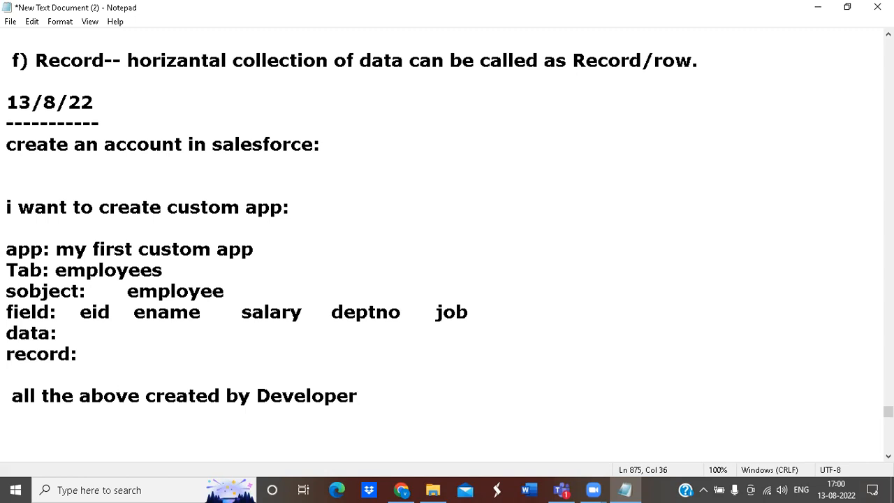
key("Return")
key("Return")
type("as a d")
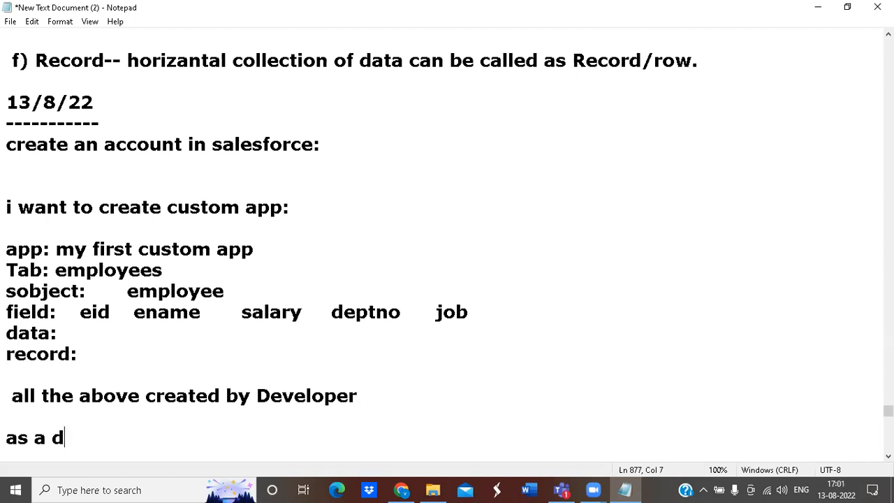
type("evelo")
key("BackSpace")
key("BackSpace")
key("BackSpace")
key("BackSpace")
key("BackSpace")
key("BackSpace")
key("BackSpace")
key("BackSpace")
key("BackSpace")
key("BackSpace")
key("BackSpace")
key("BackSpace")
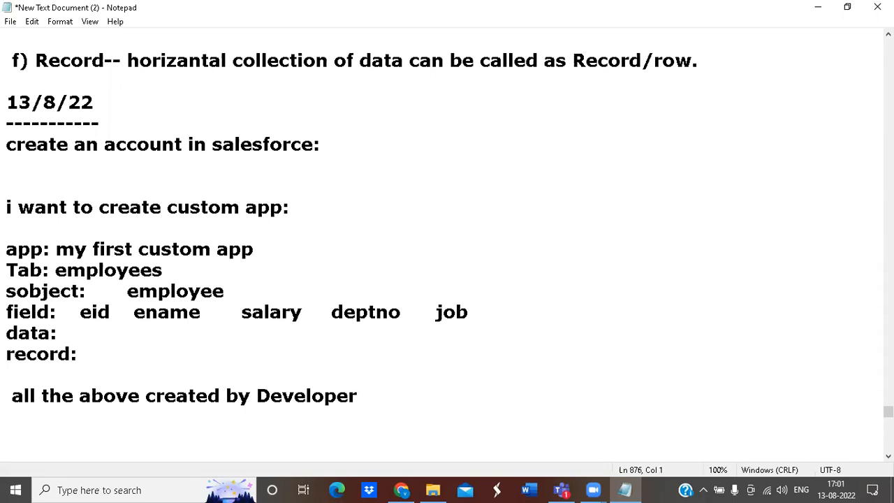
type("client")
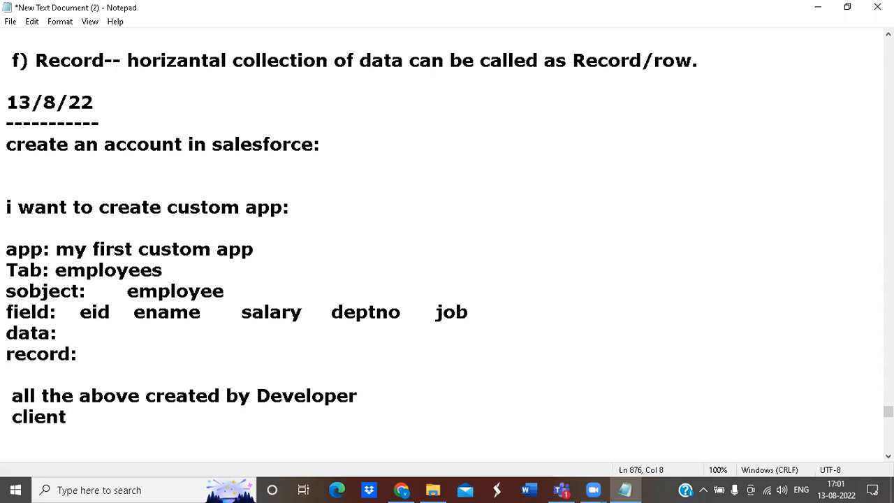
type("/end ")
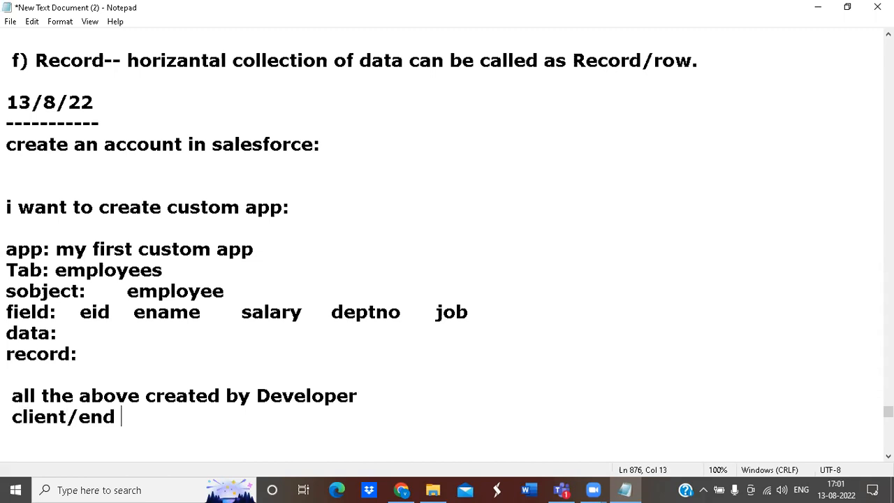
type("user")
left_click_drag(7, 241, 164, 350)
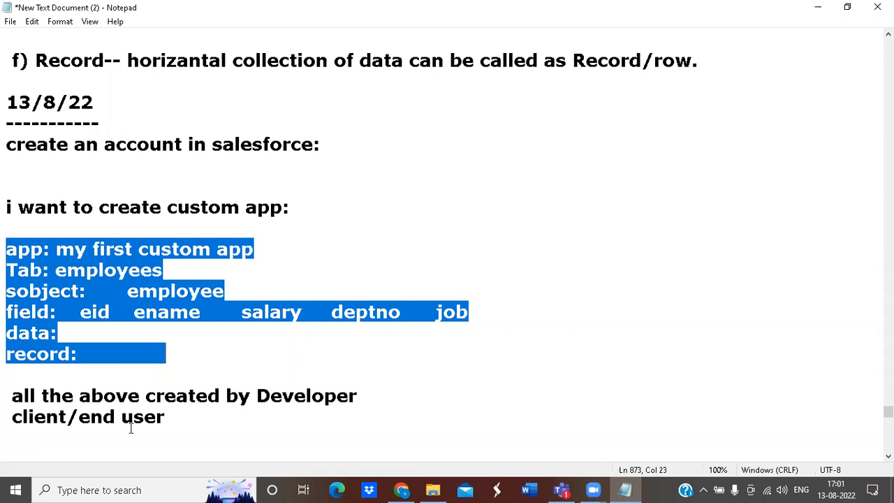
left_click(190, 424)
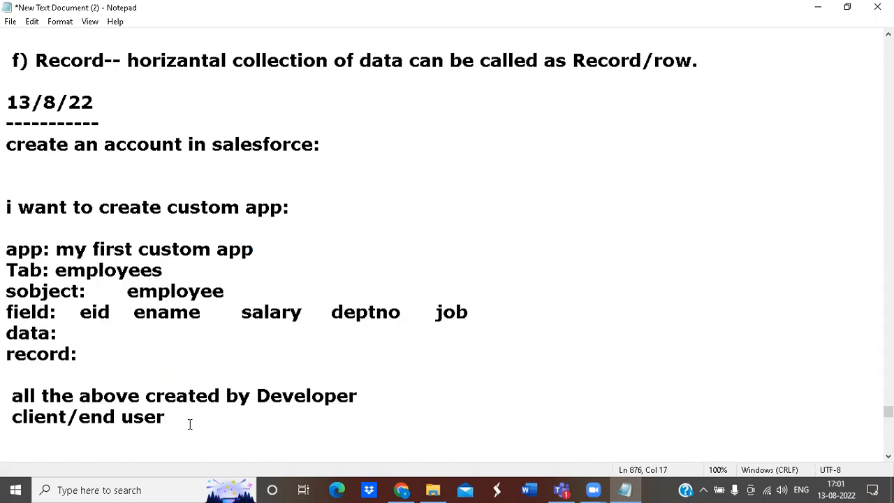
- Add a 'developer ------ client' line below client/end user
key("Return")
key("Return")
type("develooper")
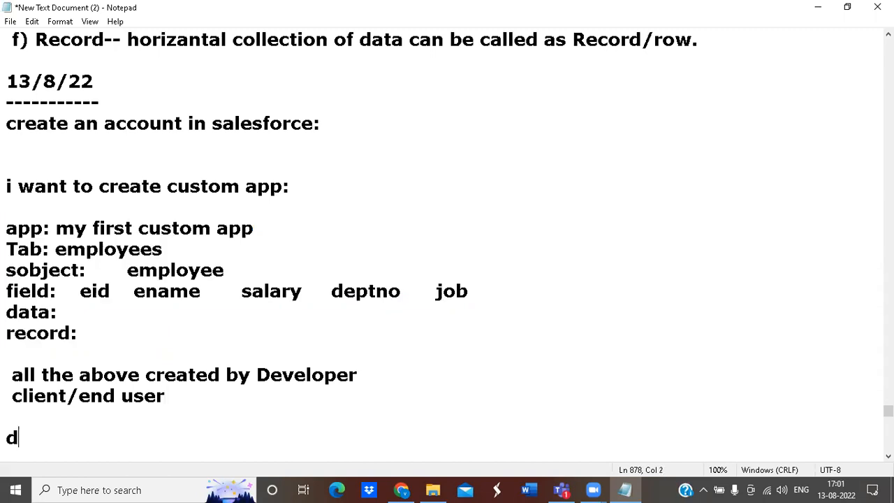
key("BackSpace")
key("BackSpace")
key("BackSpace")
key("BackSpace")
type("per ")
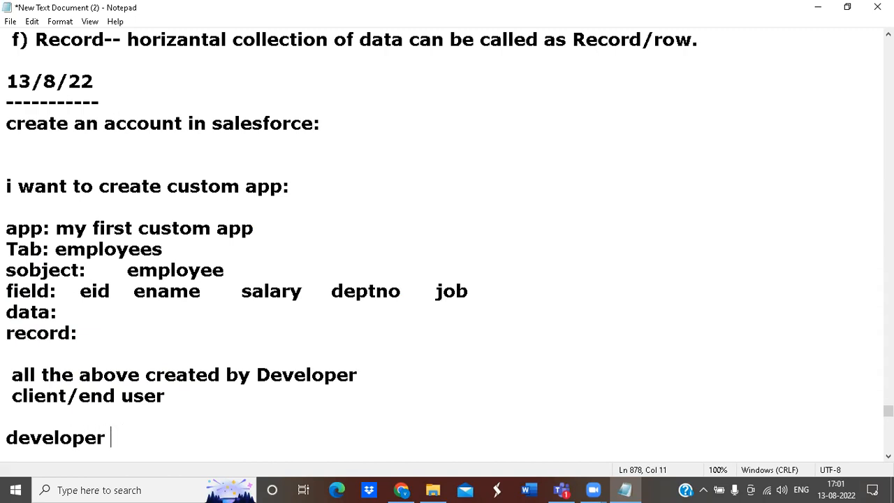
type("------ client")
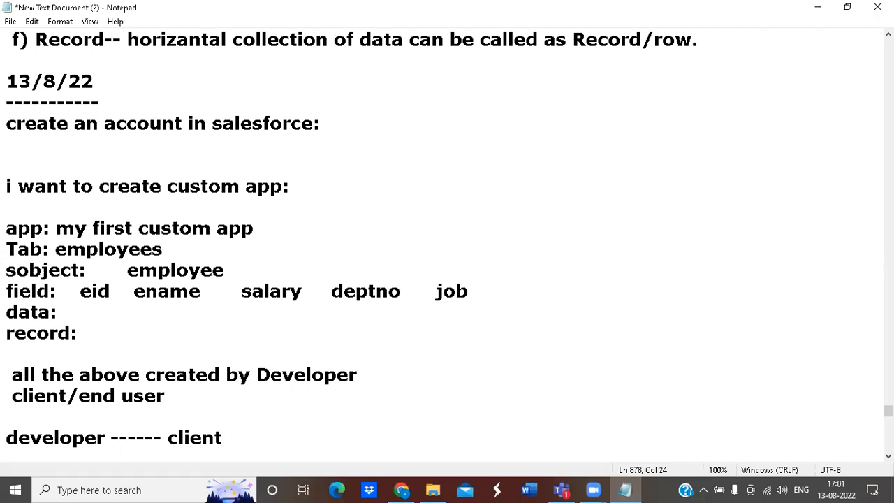
- Write that clients discuss their business but never proactively say 'i want this App, Tab, sobject, fields,'
key("Return")
key("Return")
type("cleint alswy")
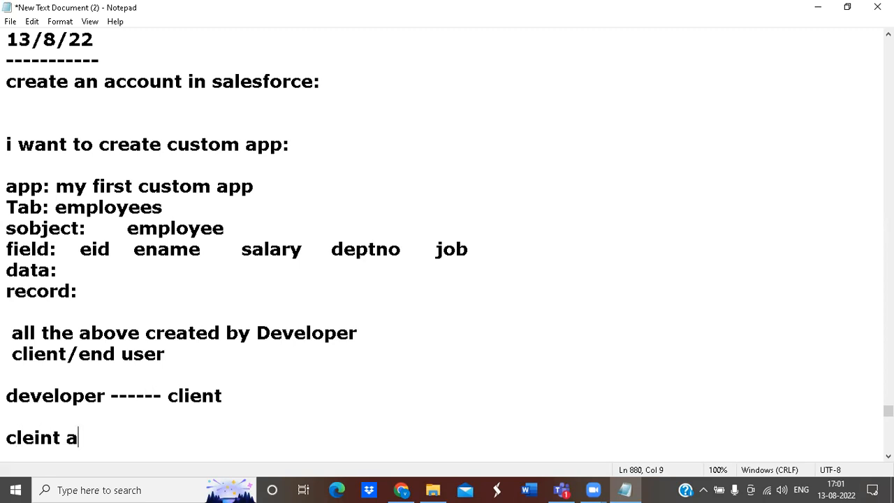
key("BackSpace")
key("BackSpace")
key("BackSpace")
type("ways ps")
key("BackSpace")
key("BackSpace")
type("spea")
key("BackSpace")
type("eaks about bis")
key("BackSpace")
key("BackSpace")
key("BackSpace")
type("his business, ")
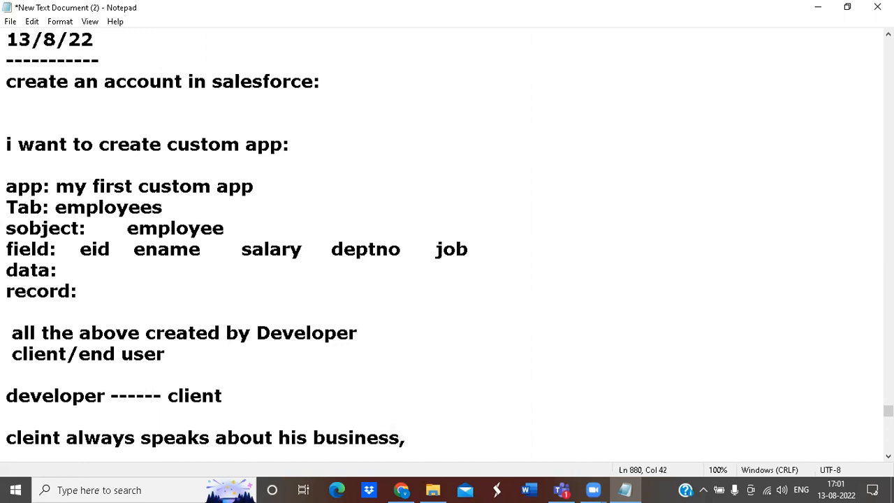
type("but noe client will proc")
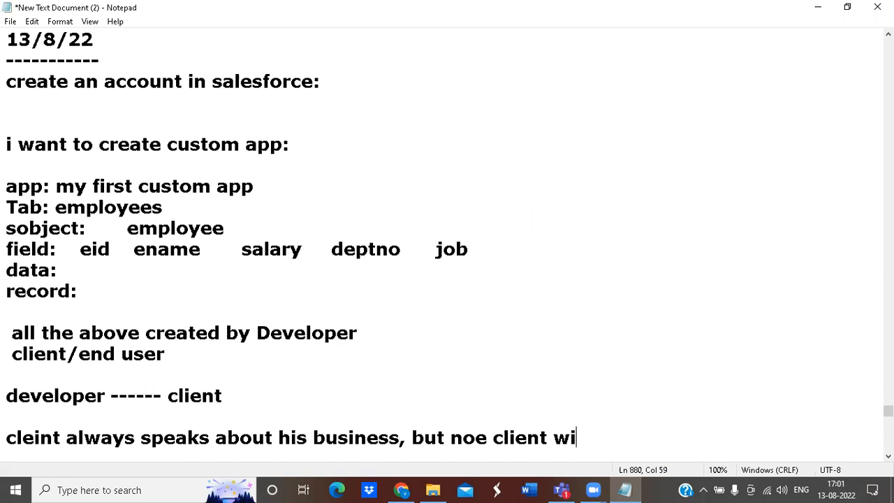
key("BackSpace")
type("actively te")
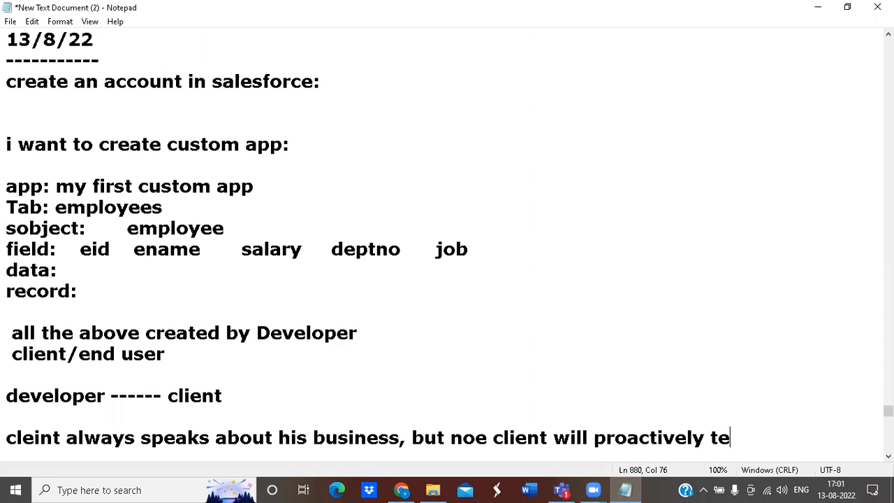
type("ll")
key("Return")
type("i want this ,")
key("BackSpace")
key("BackSpace")
type("App, Tab,")
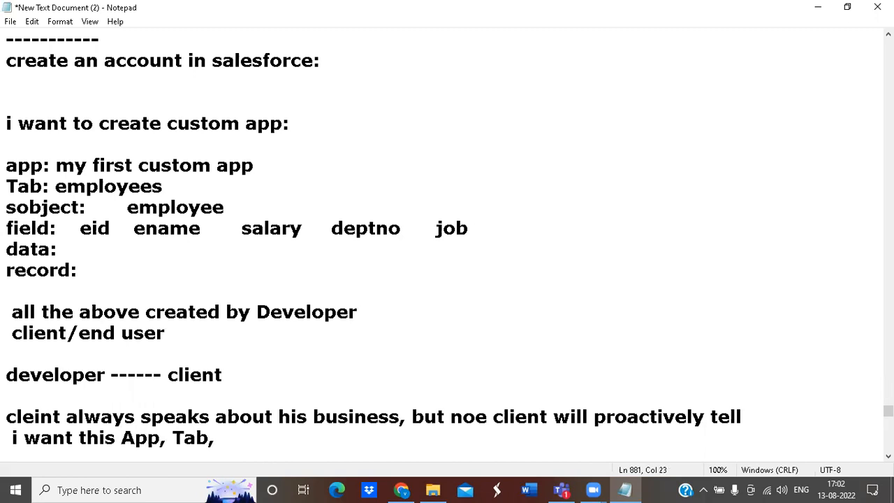
type(" sobject, fields,")
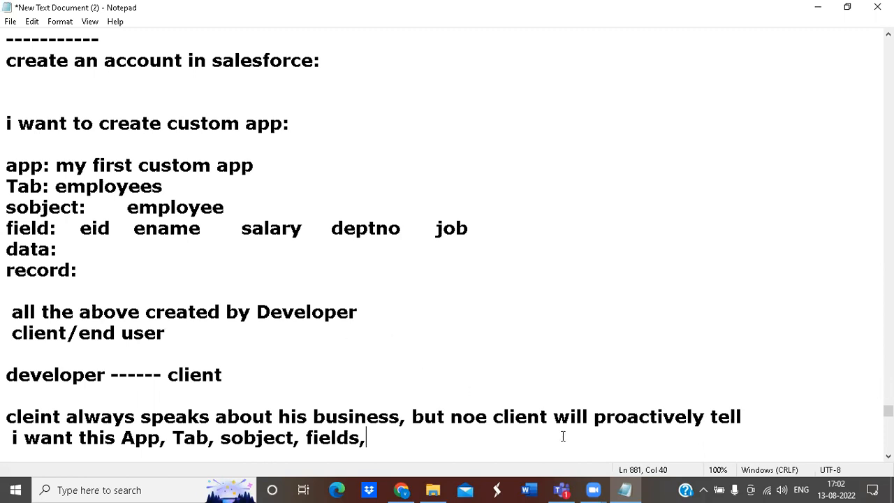
- Correct 'noe' to 'no' and add a new line 'becuase, client don't know about CRM'
left_click(490, 416)
key("BackSpace")
key("ctrl+End")
type("becuae")
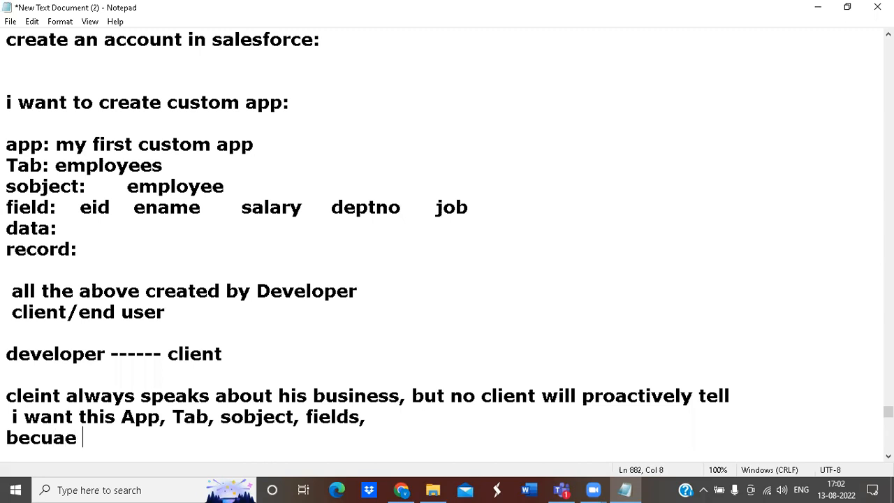
key("BackSpace")
type("se")
key("BackSpace")
type(", clo")
key("BackSpace")
type("ent")
key("BackSpace")
key("BackSpace")
key("BackSpace")
type("ie")
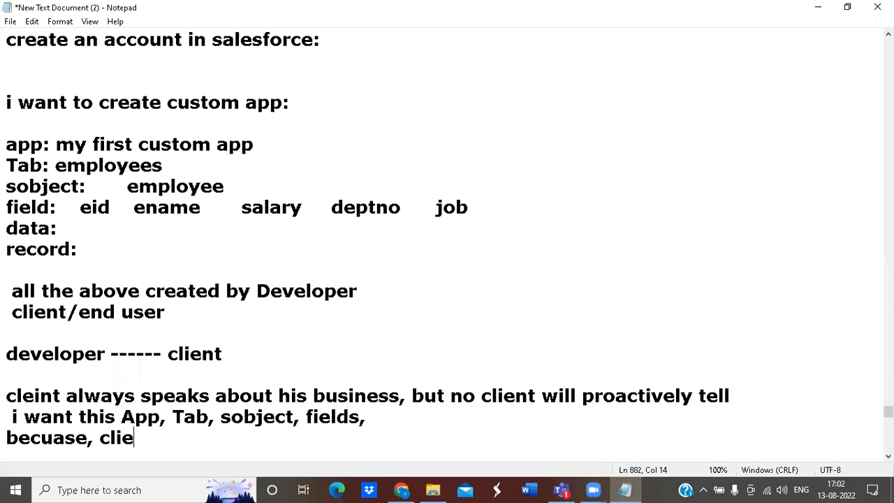
type("nt don't ")
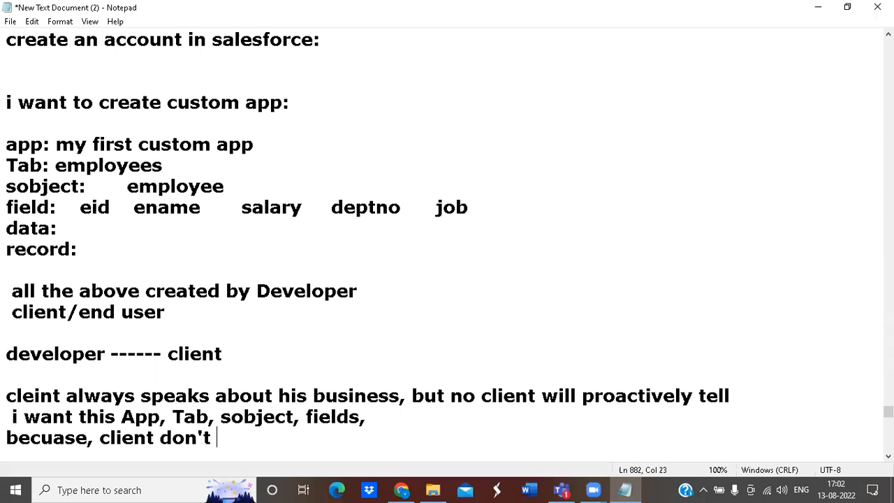
type("know about CRM")
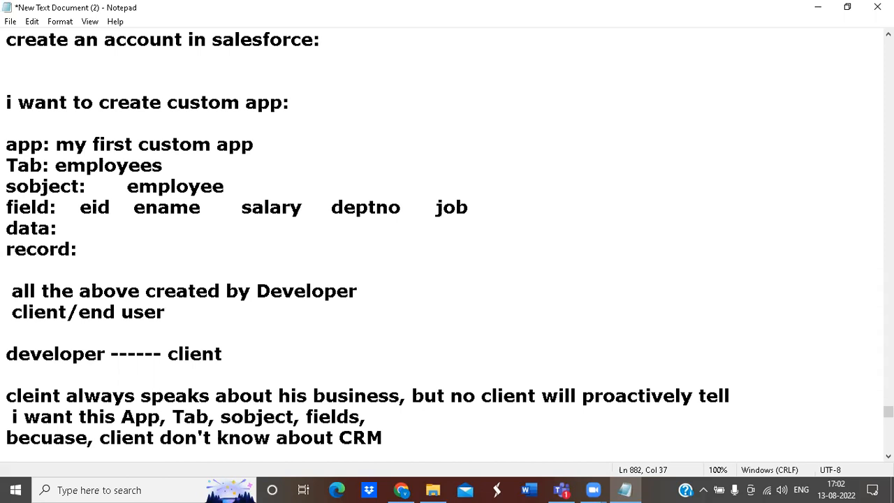
- Replace 'CRM' with 'Salesforce', then highlight App, Tab, sobject and the word Salesforce
key("BackSpace")
key("BackSpace")
key("BackSpace")
type("SACR")
key("BackSpace")
key("BackSpace")
key("BackSpace")
type("ale")
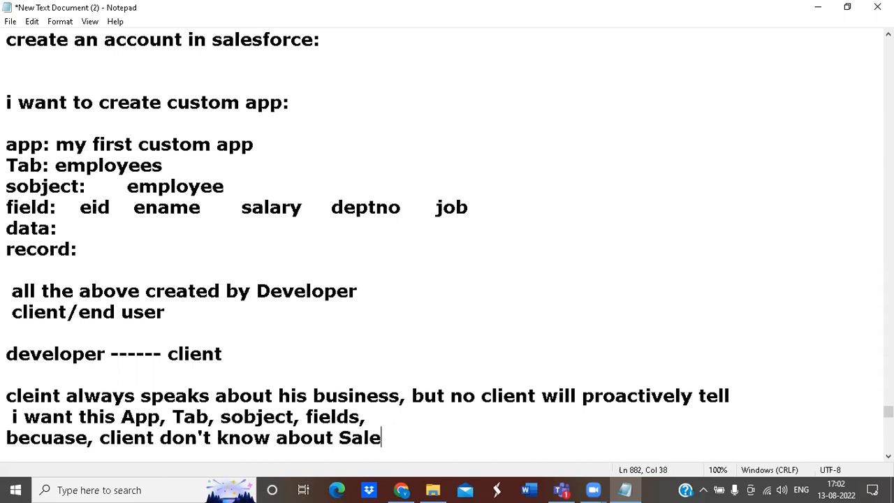
type("sfroce")
key("BackSpace")
key("BackSpace")
key("BackSpace")
key("BackSpace")
type("orce")
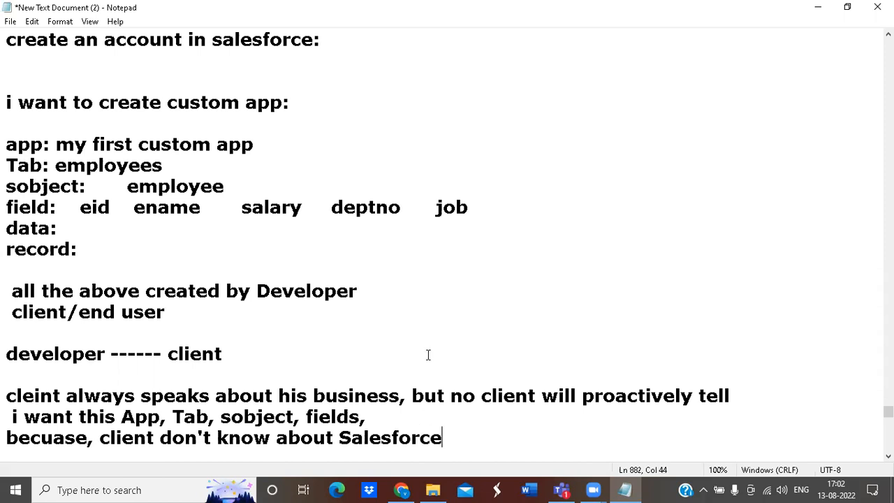
left_click_drag(7, 145, 47, 208)
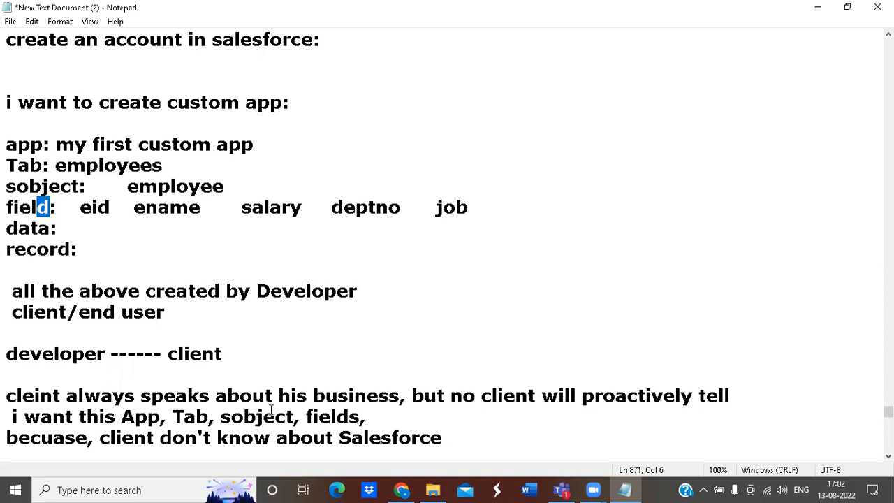
left_click_drag(335, 444, 470, 443)
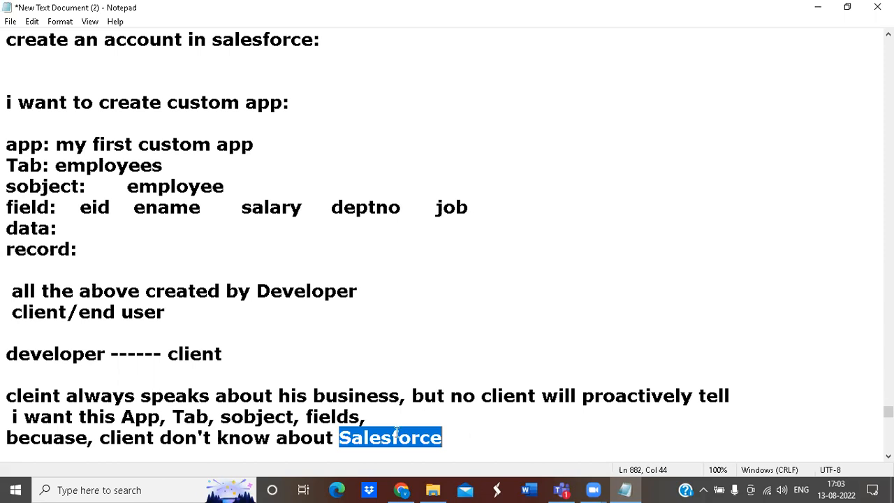
- Below the Salesforce sentence, add the indented note 'business --> Map/corelate with Salesforce.' followed by blank lines
left_click(166, 448)
key("Return")
key("Return")
key("Return")
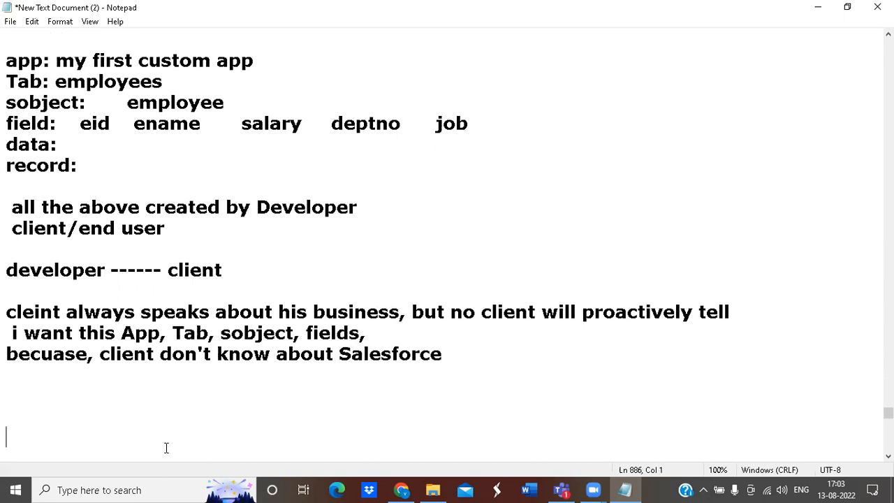
type("busines")
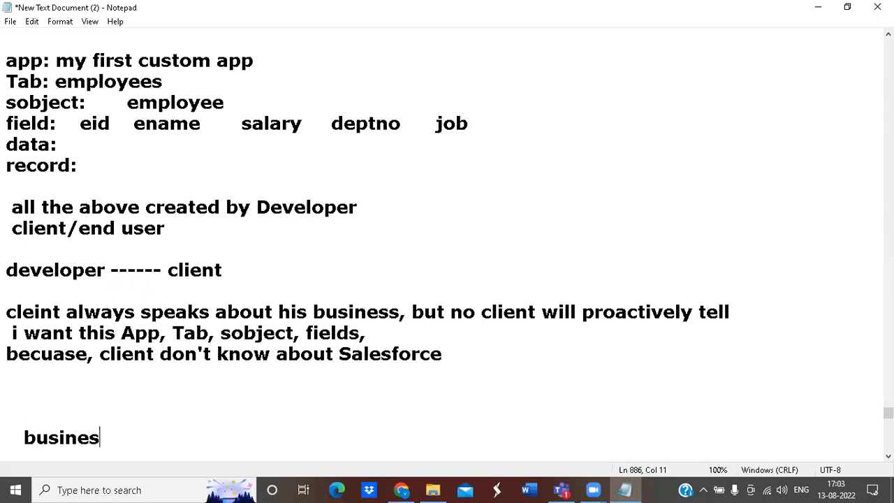
type("s --> Map/corelate with Salesforce.")
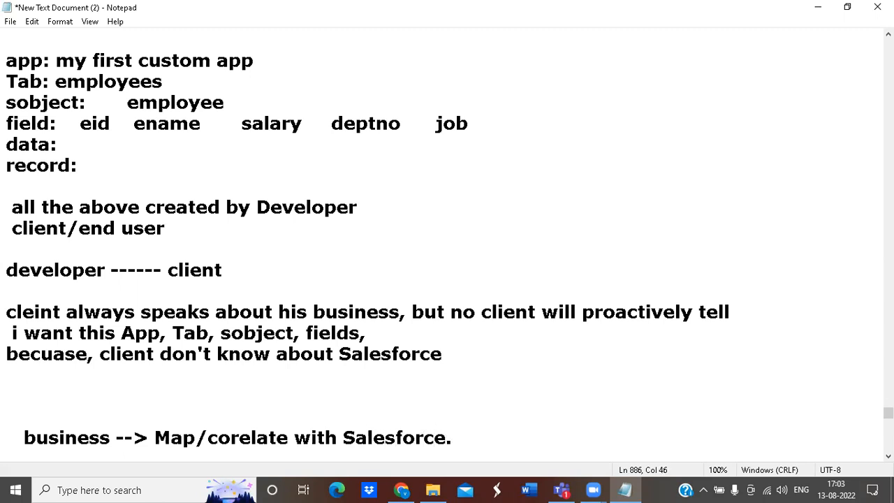
key("Return")
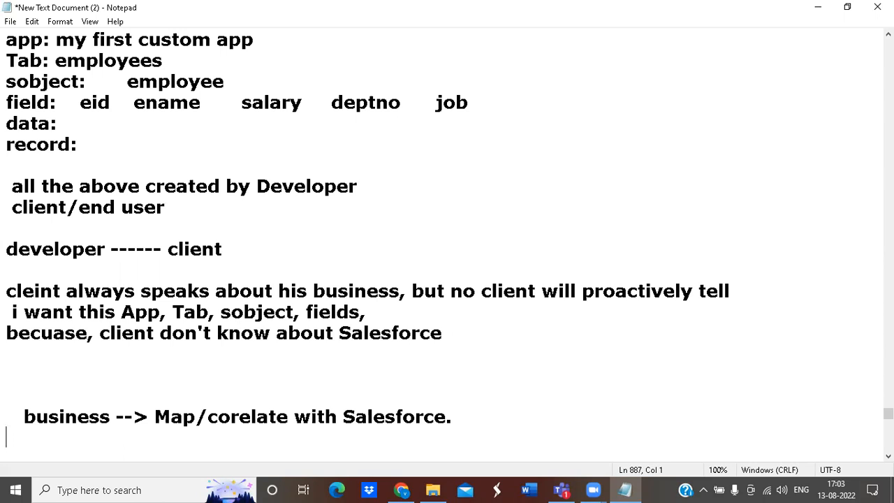
key("Return")
key("Return")
key("Return")
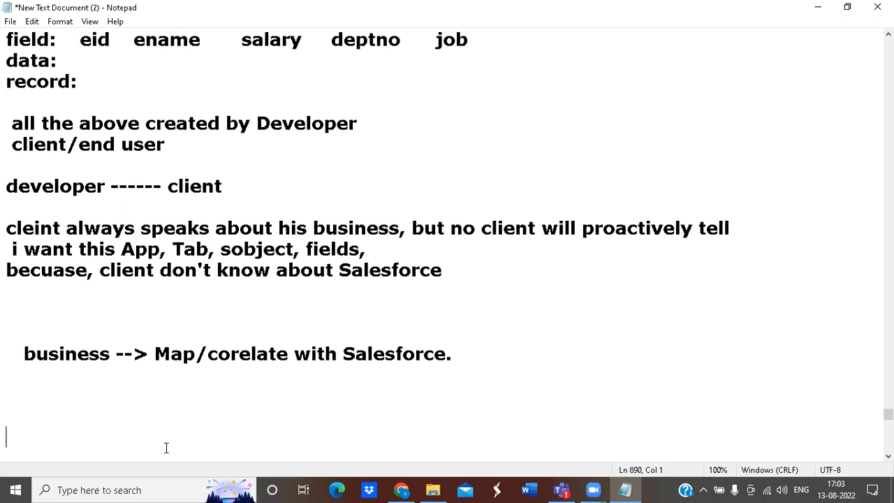
- Type the example hospital's name as a heading and underline it with a row of dashes
key("Up")
key("Up")
type("mounika o")
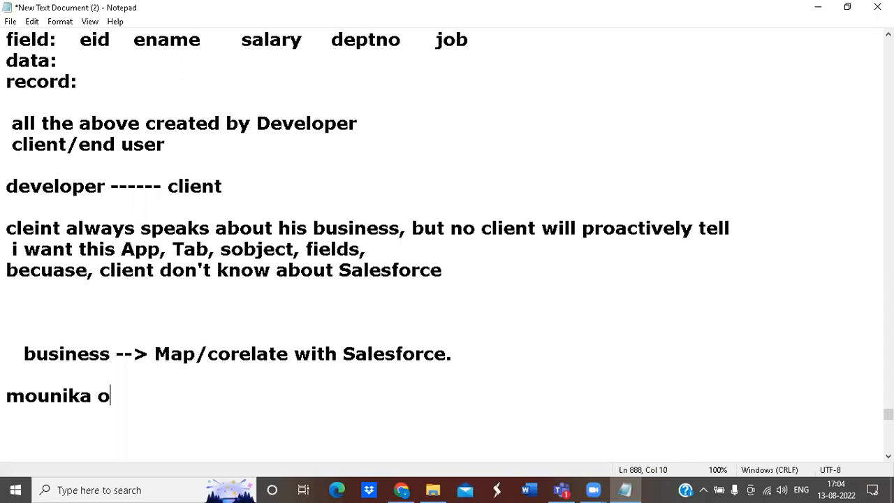
key("BackSpace")
type("hospitals")
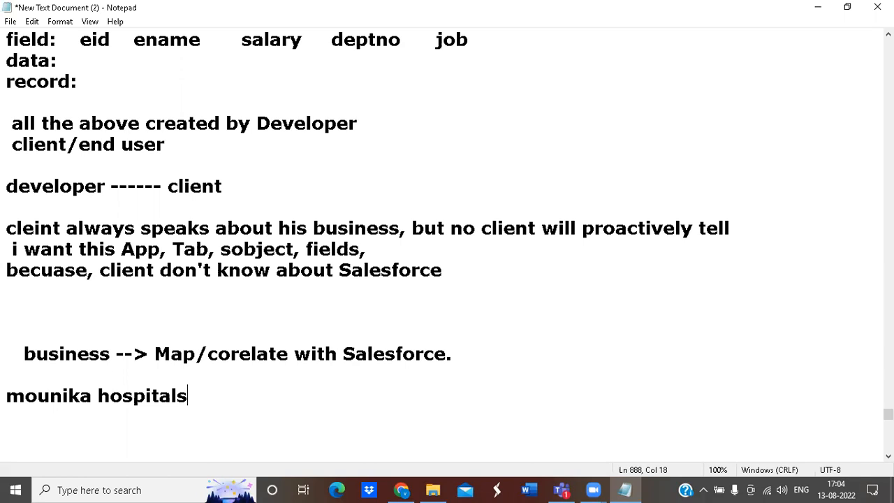
key("Return")
type("---------------------")
key("Return")
- List patients, doctors, operation theatres and ambulance on separate lines under the hospital heading
type("patients")
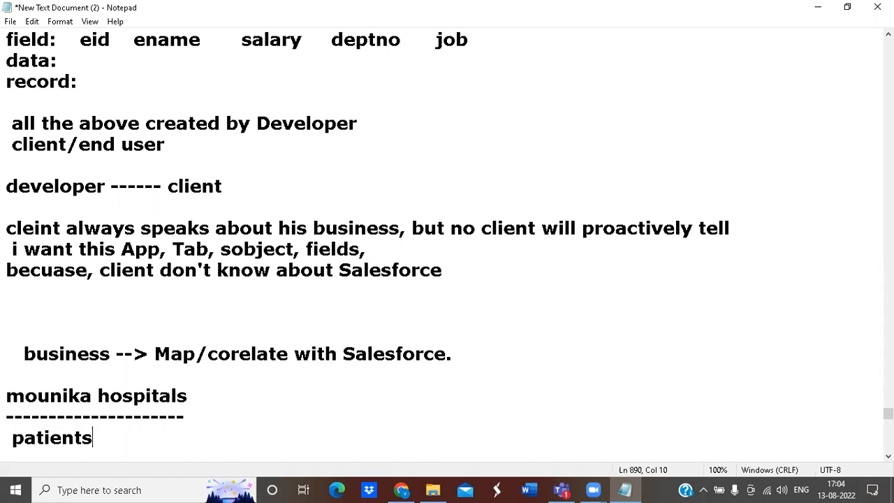
key("Return")
type("dc")
key("BackSpace")
type("octors")
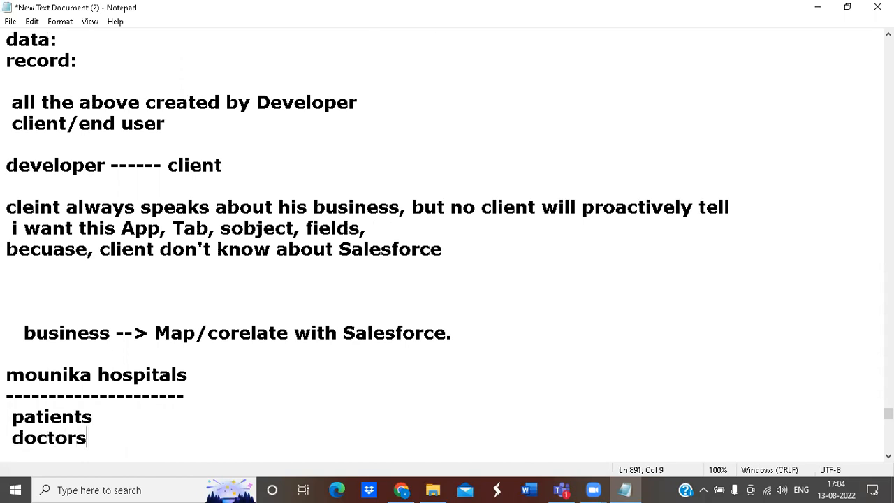
key("Return")
key("BackSpace")
type("operation th")
type("i")
key("BackSpace")
type("eatres")
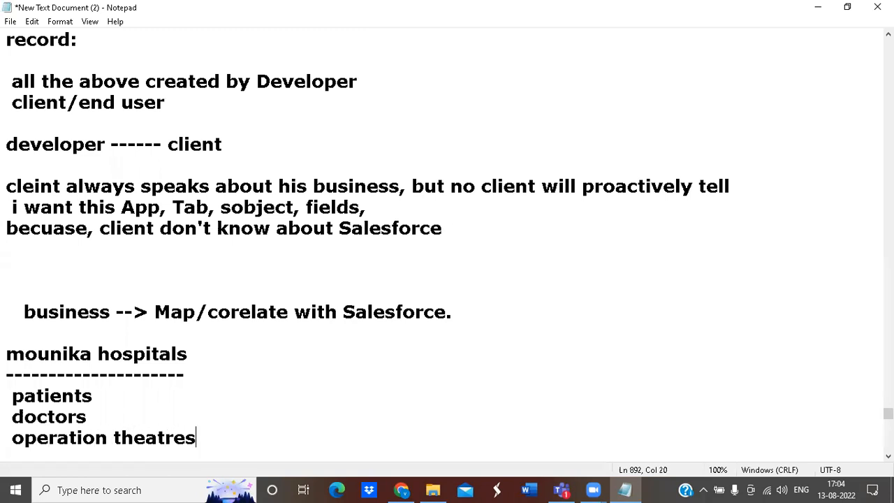
key("Return")
type("ambulance")
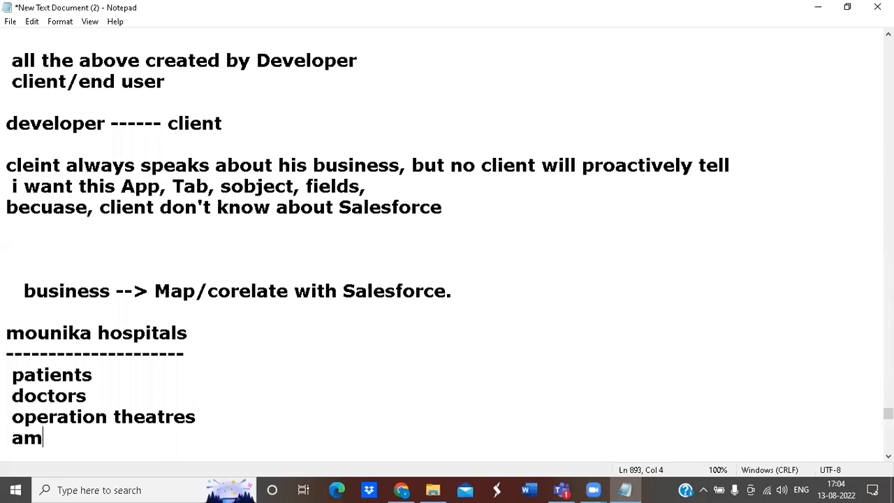
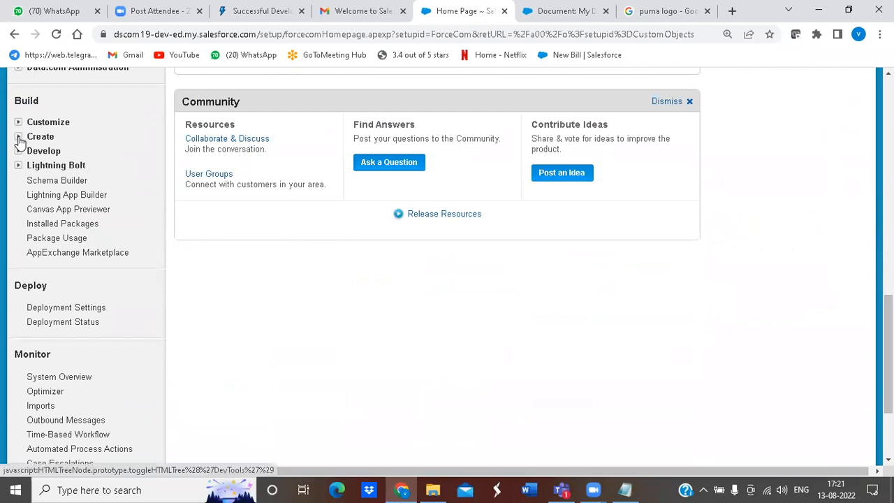
- Start a new custom object labelled Student with plural label Students
left_click(54, 196)
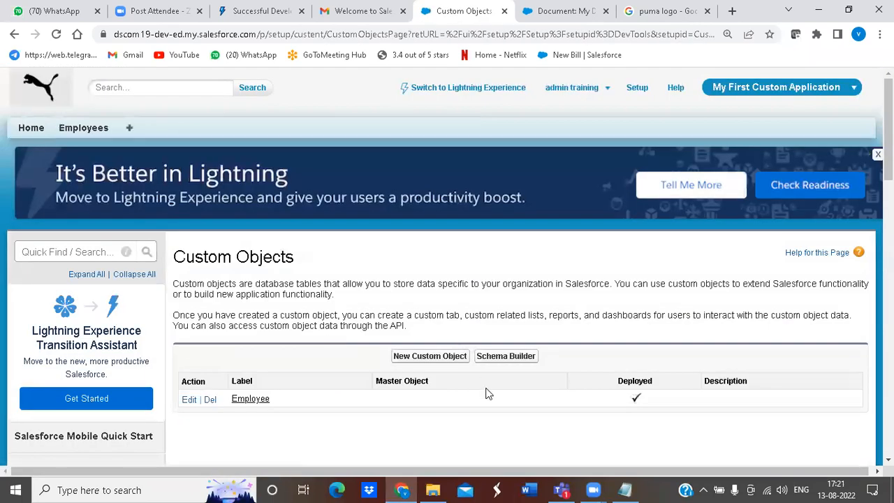
left_click(430, 357)
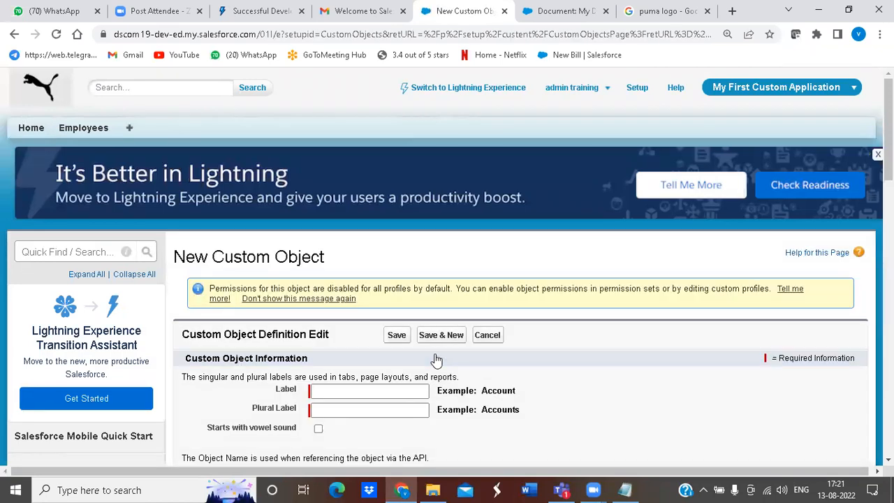
scroll(412, 252, "down", 2)
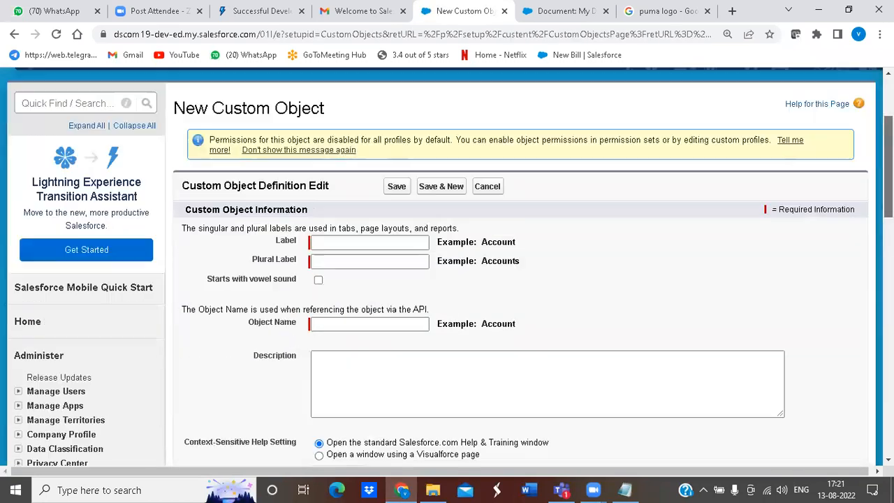
left_click(405, 241)
type("student")
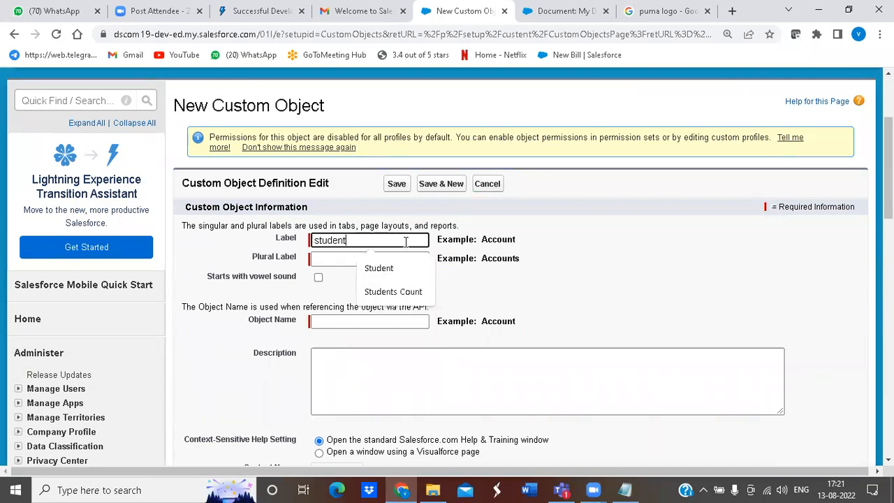
left_click(371, 270)
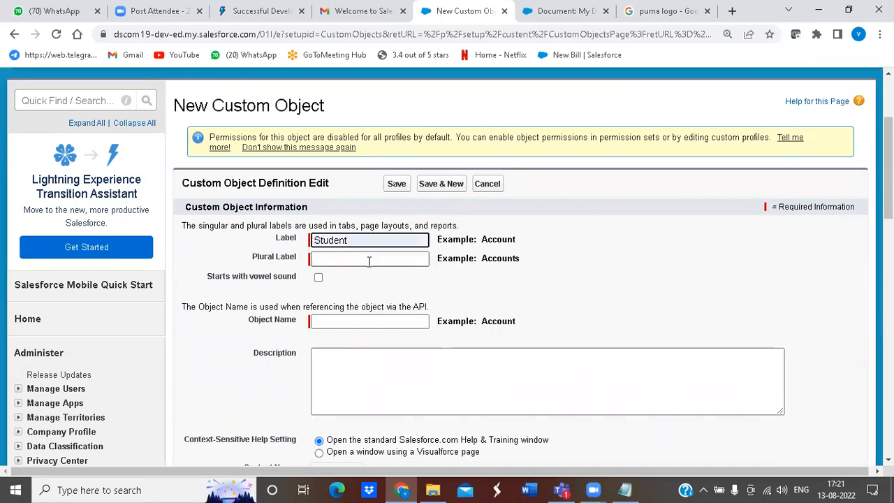
left_click(368, 260)
left_click(379, 335)
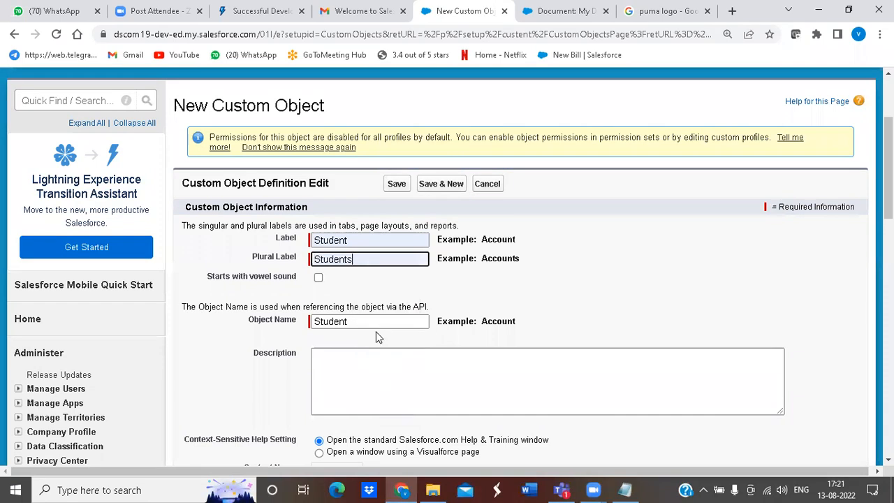
scroll(470, 309, "down", 4)
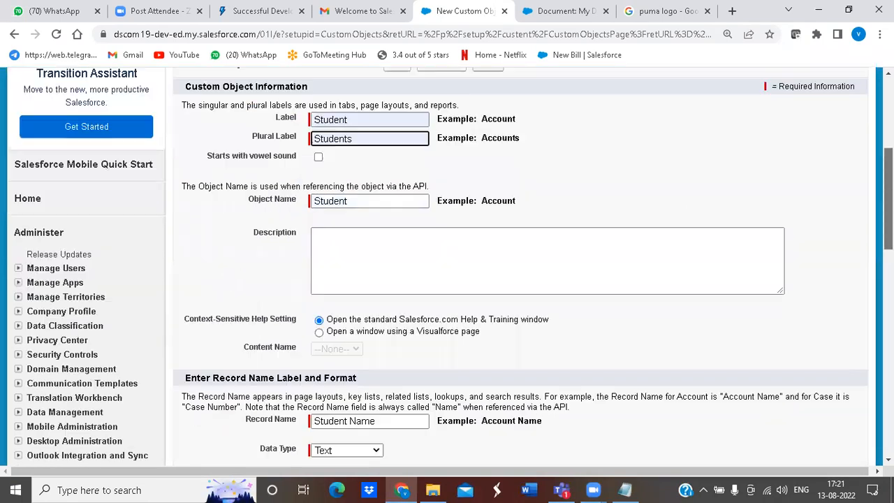
- Make the record name SID an Auto Number in format S-{0000} starting at 1001
left_click(421, 287)
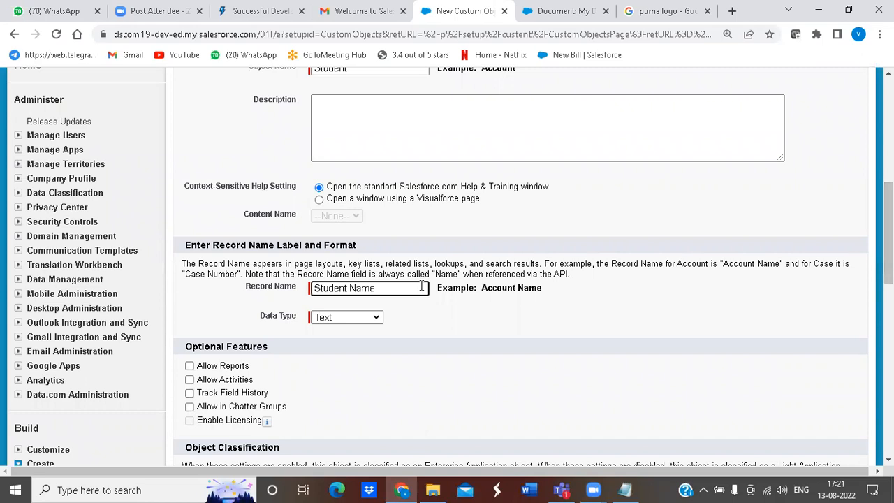
key("BackSpace")
key("BackSpace")
key("BackSpace")
key("BackSpace")
key("BackSpace")
key("BackSpace")
key("BackSpace")
key("BackSpace")
type("SID")
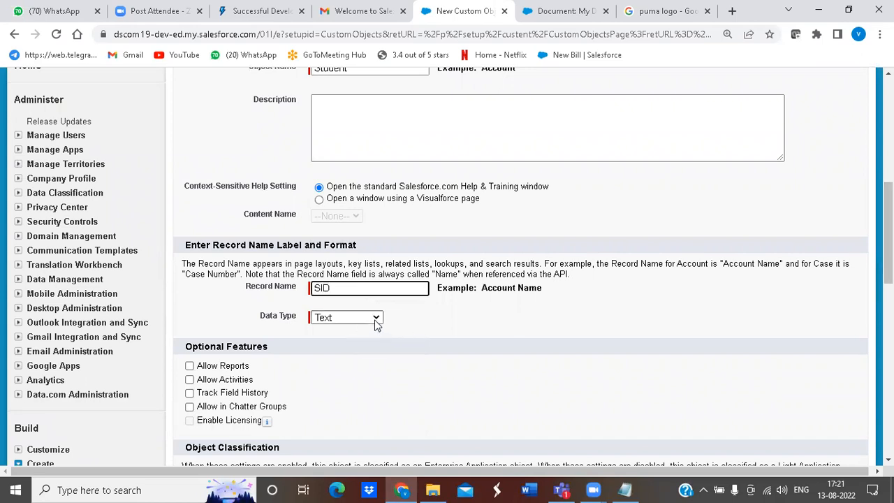
left_click(375, 319)
left_click(356, 344)
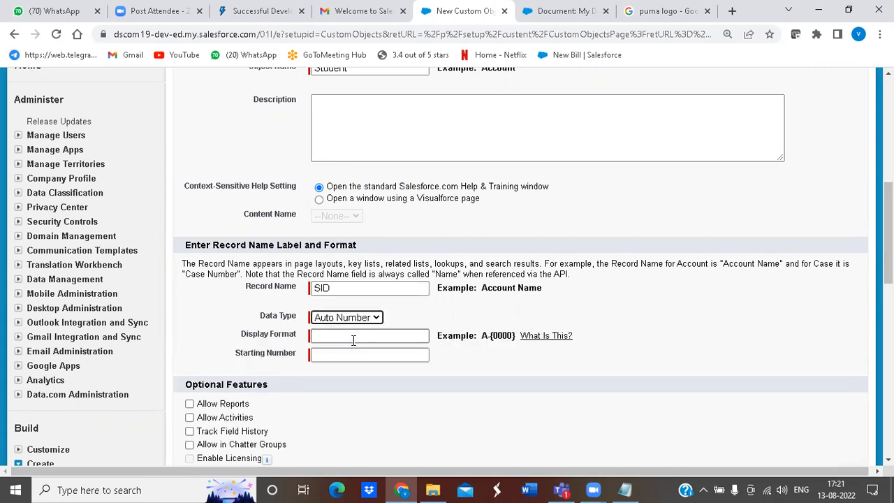
left_click(353, 338)
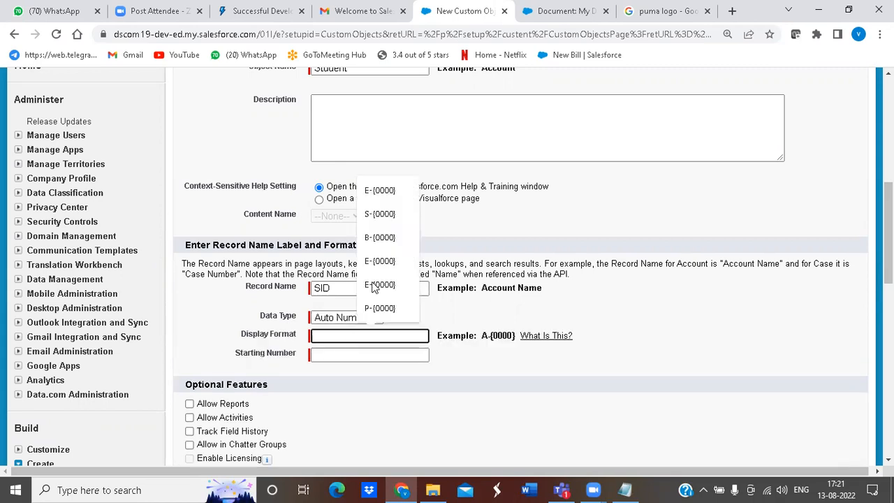
left_click(382, 216)
left_click(367, 354)
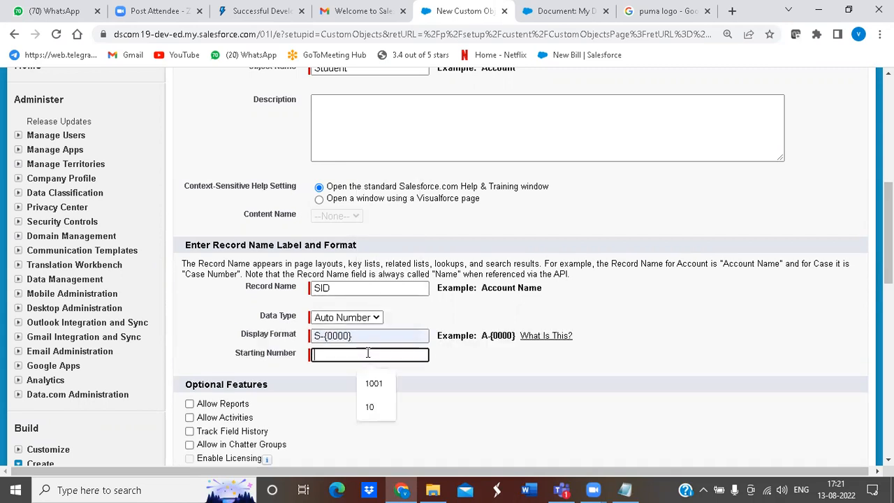
left_click(373, 389)
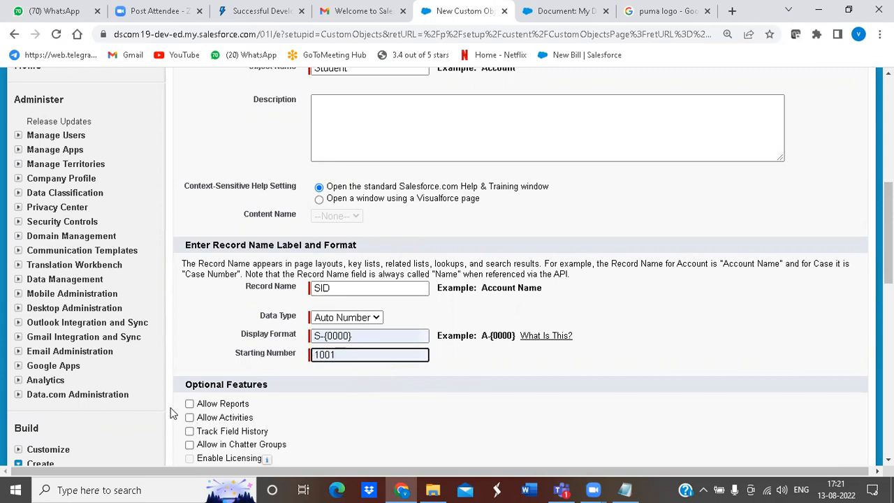
- Enable reports, field history tracking and Chatter groups, then save the Student object
left_click(189, 404)
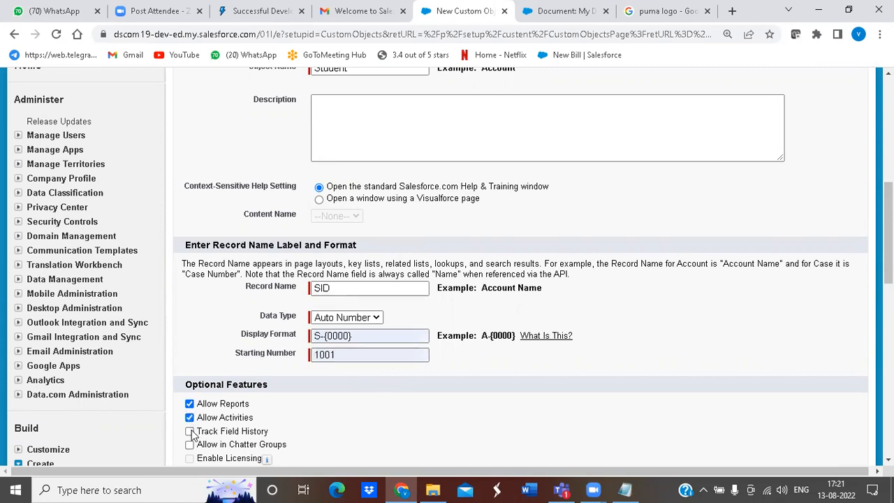
left_click(190, 431)
left_click(190, 445)
scroll(870, 361, "down", 5)
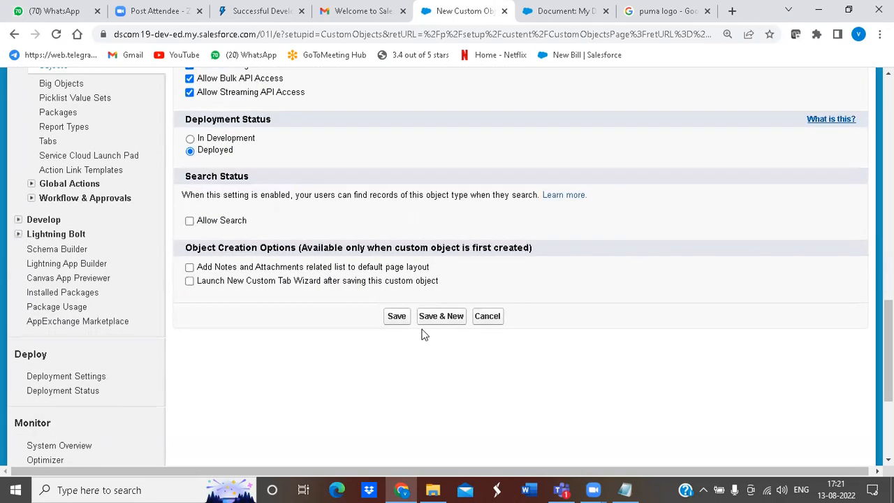
left_click(401, 318)
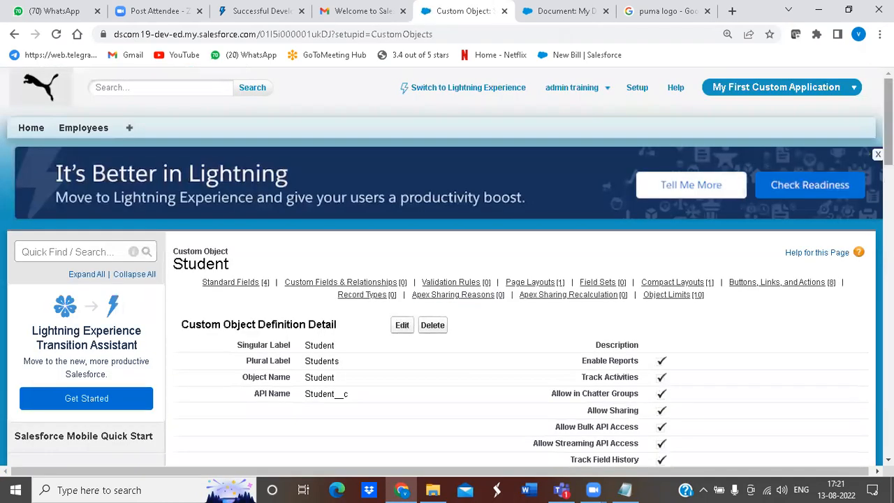
- Begin a new Student custom field of type Text
scroll(605, 186, "down", 5)
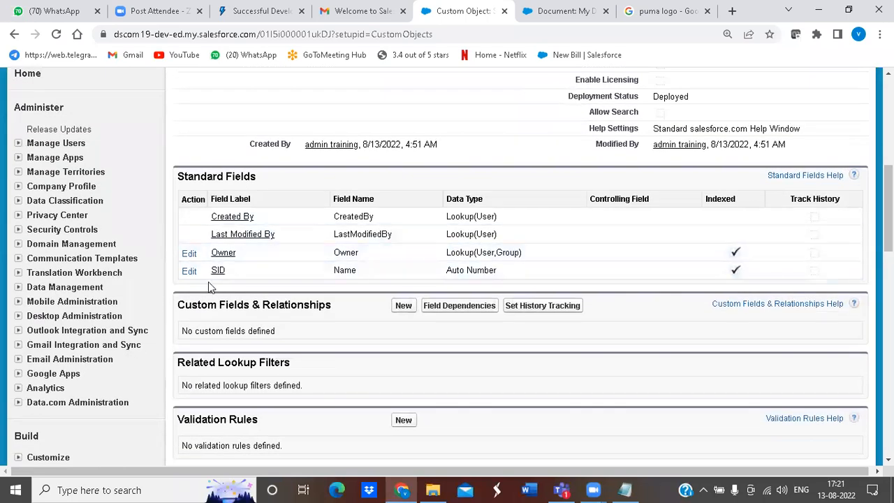
left_click(408, 309)
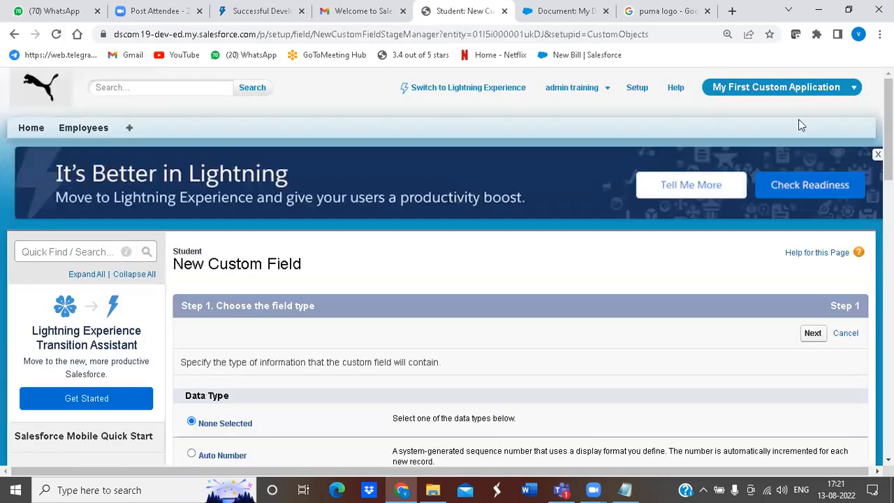
left_click_drag(889, 129, 888, 295)
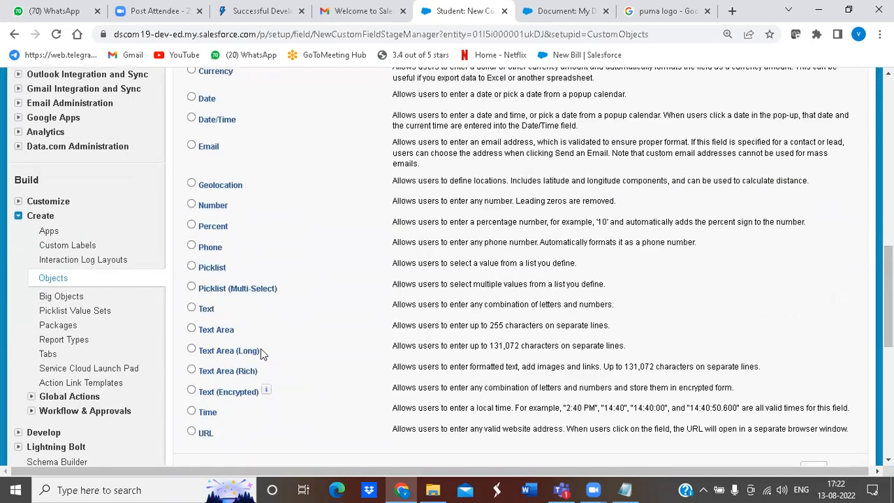
left_click(191, 310)
left_click_drag(889, 294, 888, 173)
left_click(821, 156)
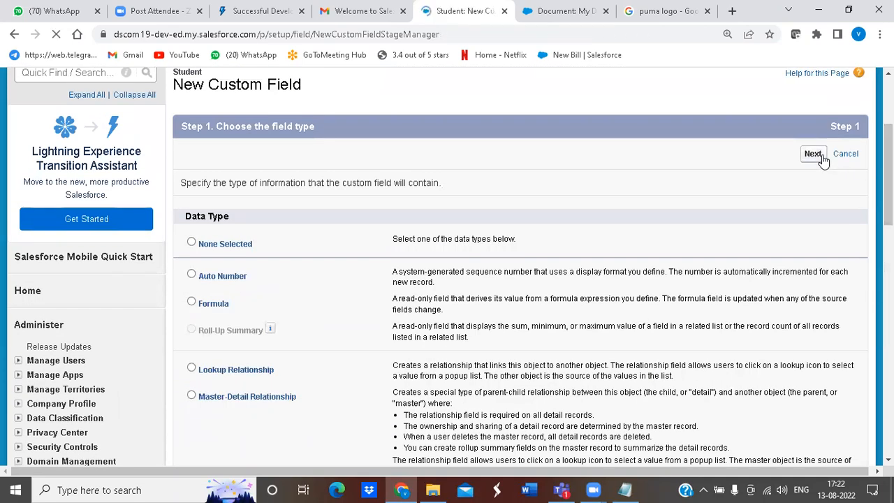
- Label the text field Sname with a length of 30
scroll(509, 269, "down", 1)
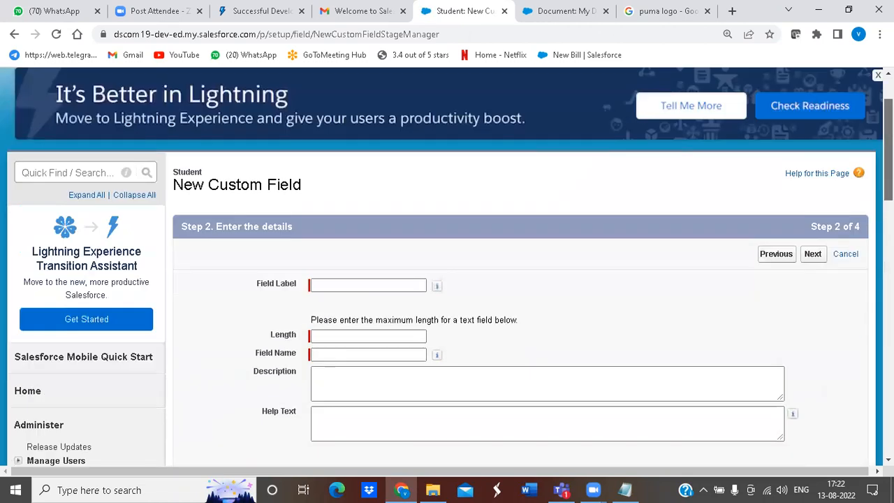
left_click(412, 286)
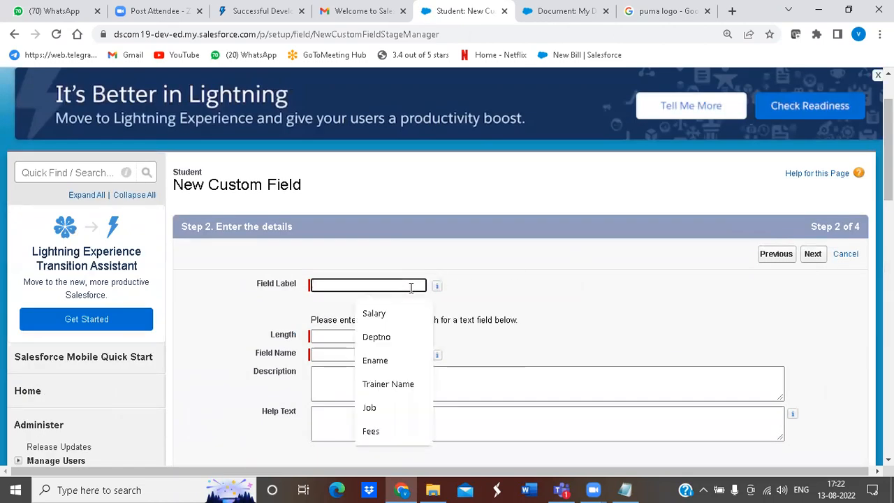
type("S")
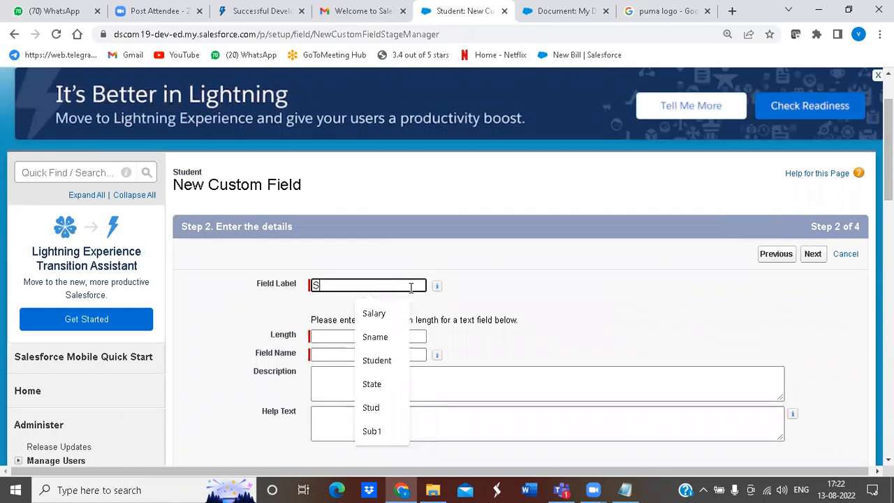
type("name")
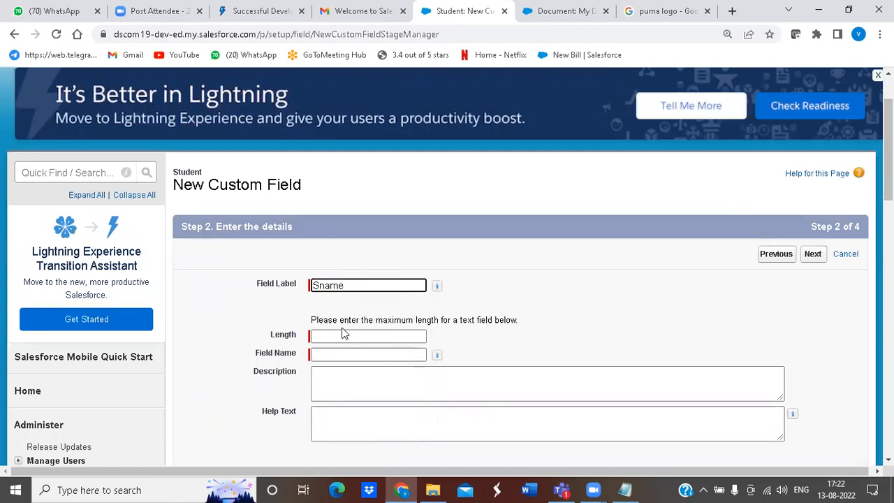
left_click(342, 334)
left_click(370, 363)
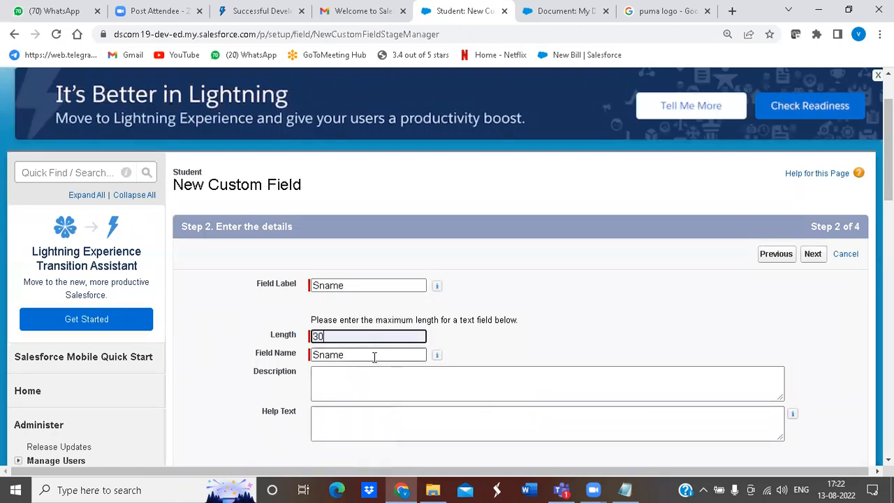
left_click(810, 258)
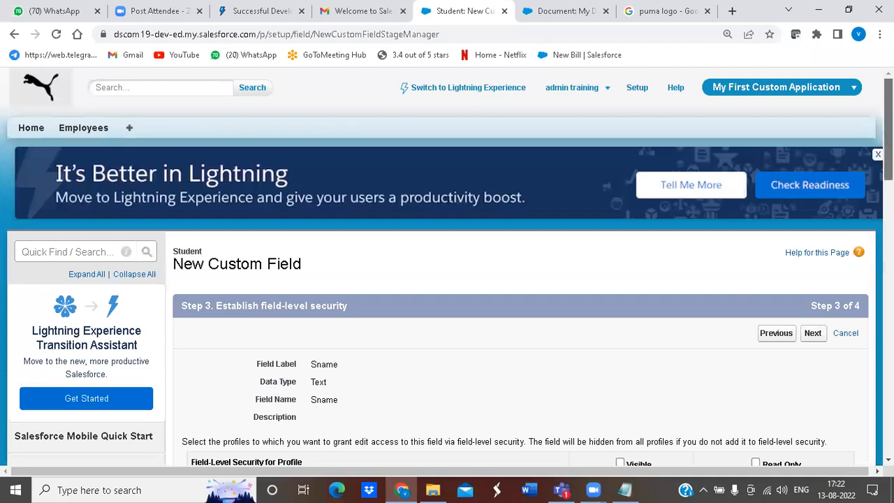
- Make Sname visible only to System Administrator, then save and start another field
scroll(601, 279, "down", 3)
double_click(620, 250)
scroll(601, 280, "down", 5)
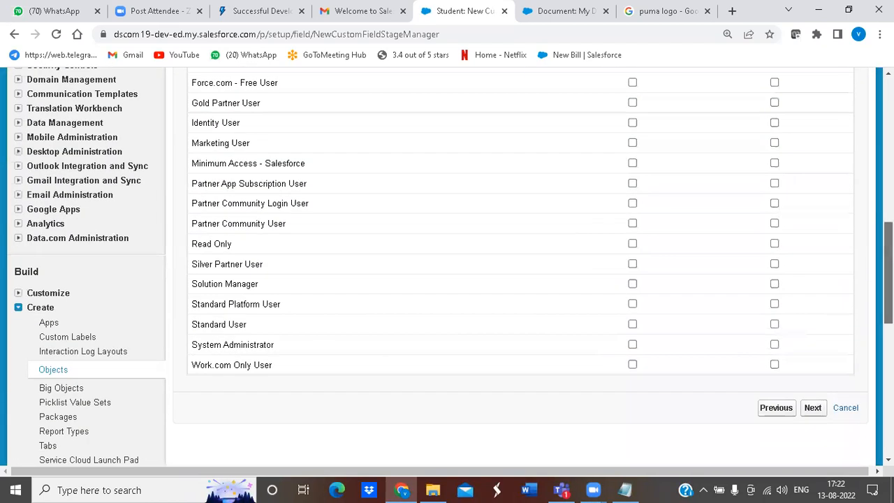
left_click(632, 343)
left_click(814, 409)
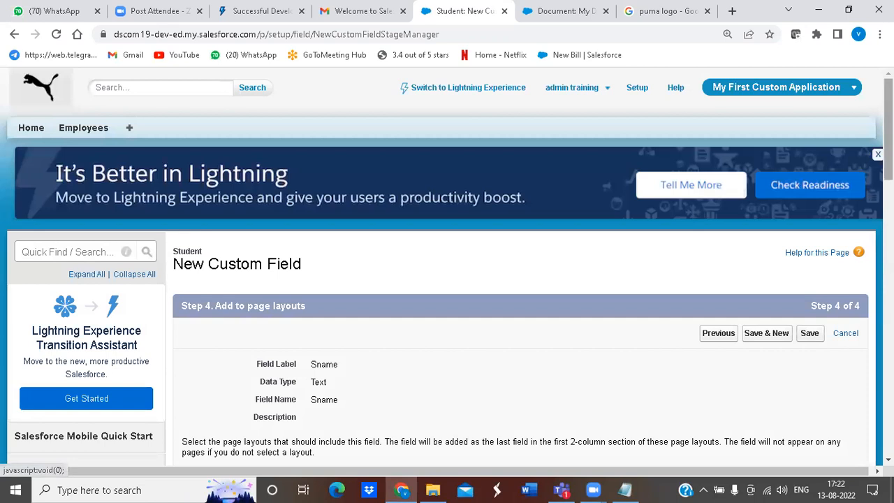
scroll(782, 140, "down", 3)
left_click(766, 134)
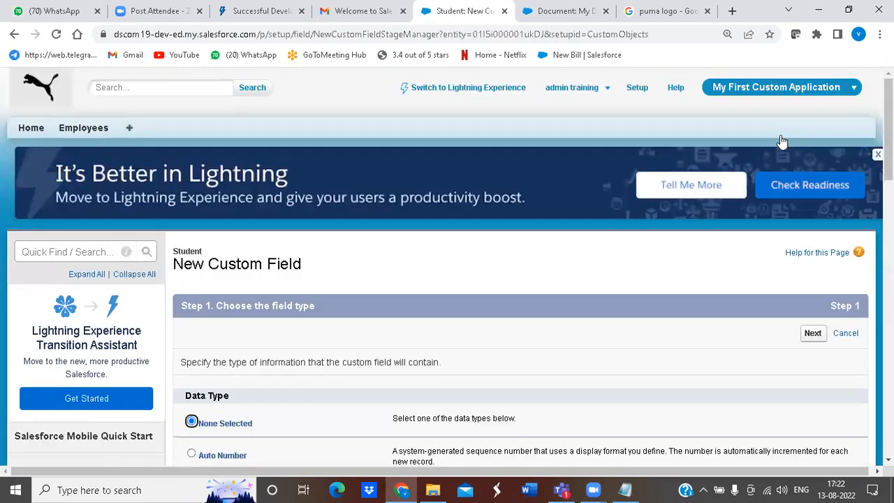
- Create a Number field labelled Sub1 and adjust its length
scroll(447, 266, "down", 4)
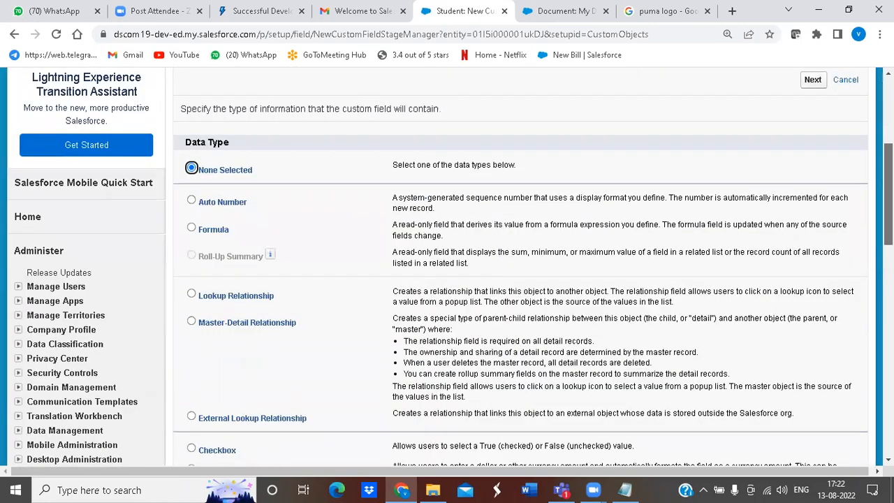
scroll(447, 265, "down", 4)
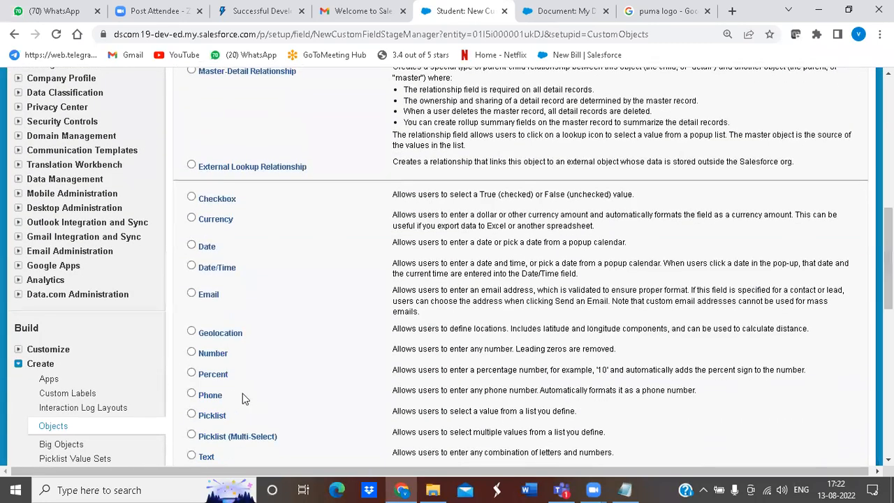
left_click(190, 352)
scroll(190, 355, "up", 4)
left_click(814, 124)
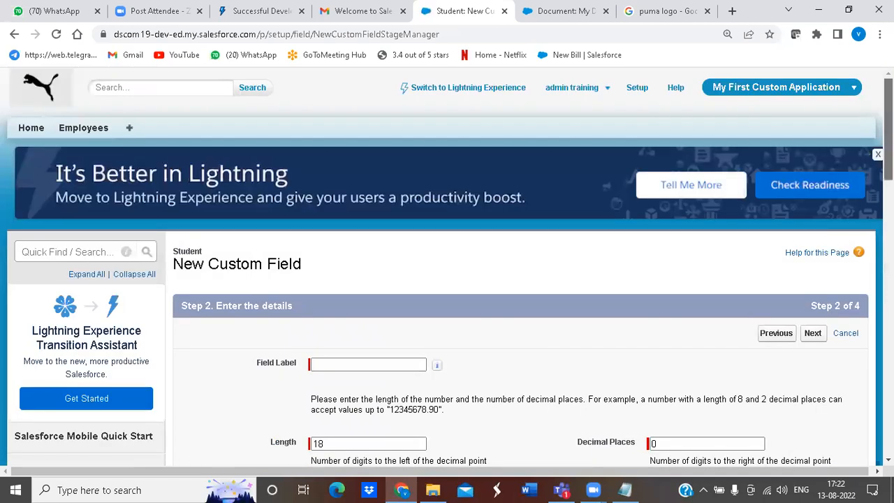
scroll(447, 279, "down", 3)
left_click(389, 179)
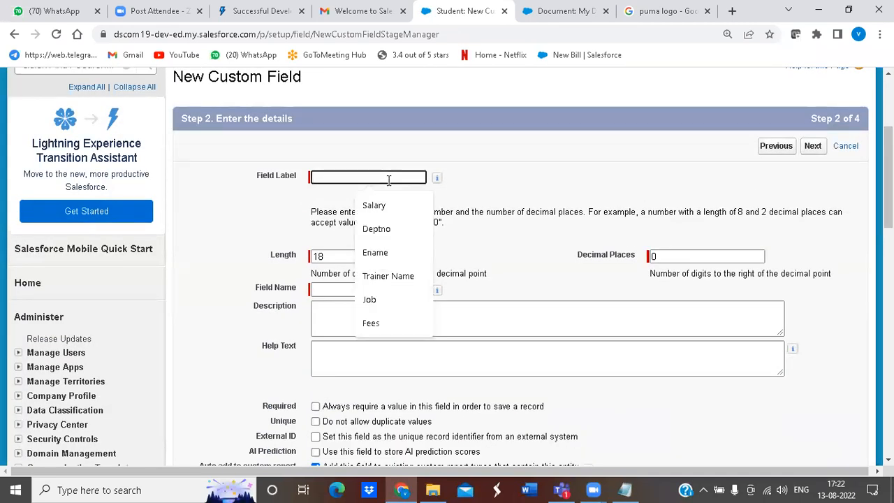
type("Sub1")
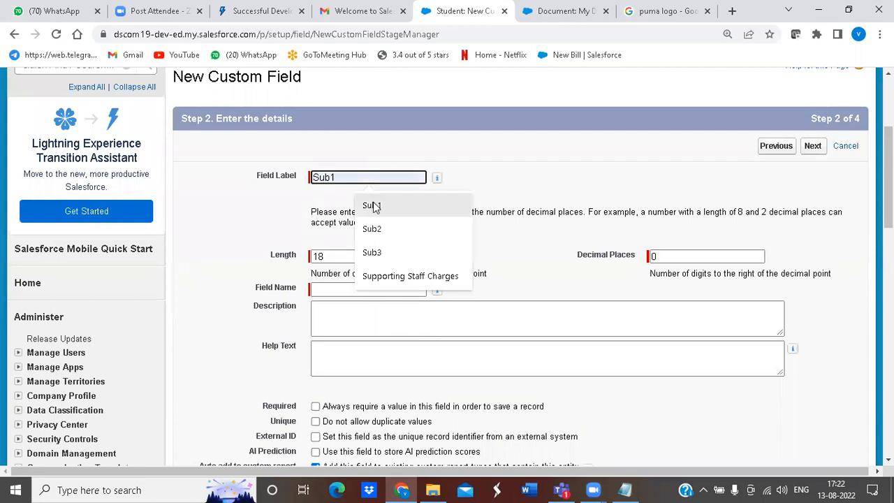
left_click(372, 205)
left_click(352, 252)
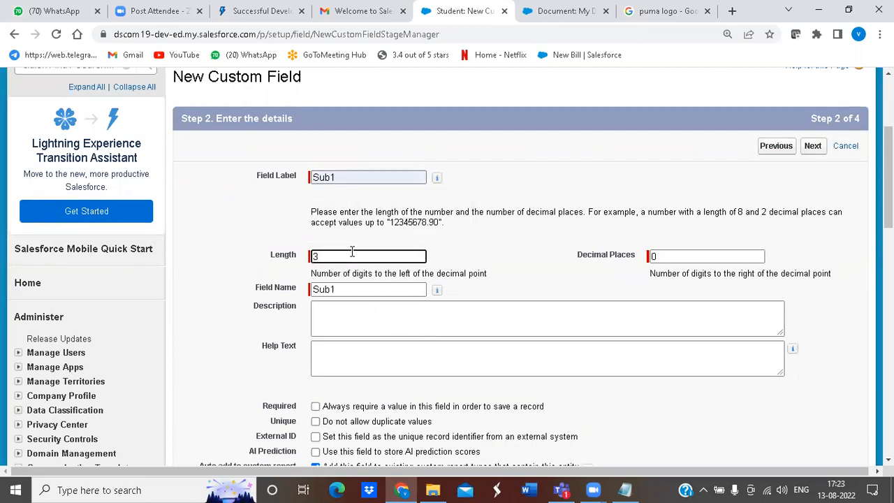
left_click(812, 146)
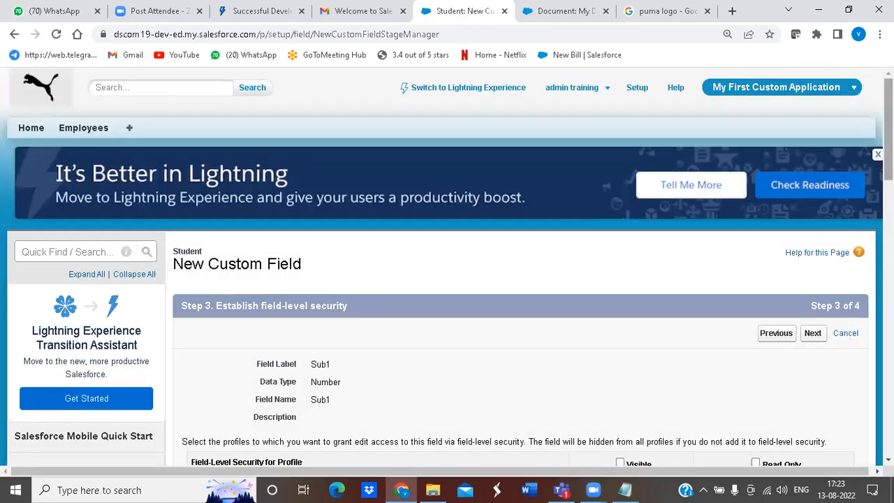
- Make Sub1 visible only to System Administrator, then save and start another field
scroll(623, 233, "down", 3)
left_click(620, 225)
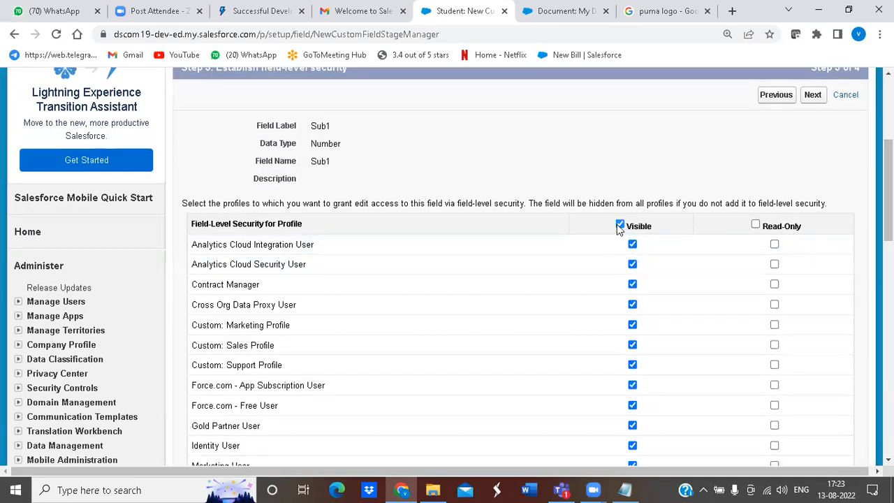
left_click(620, 225)
scroll(607, 220, "down", 5)
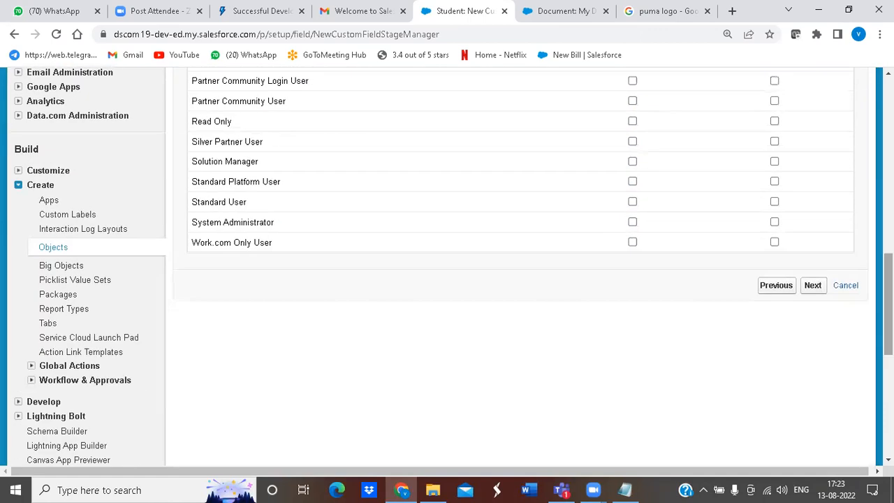
left_click(632, 223)
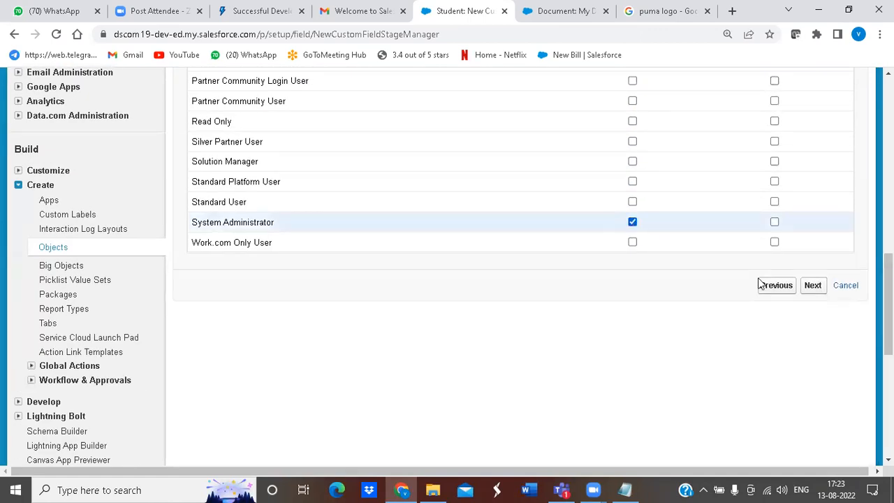
left_click(813, 286)
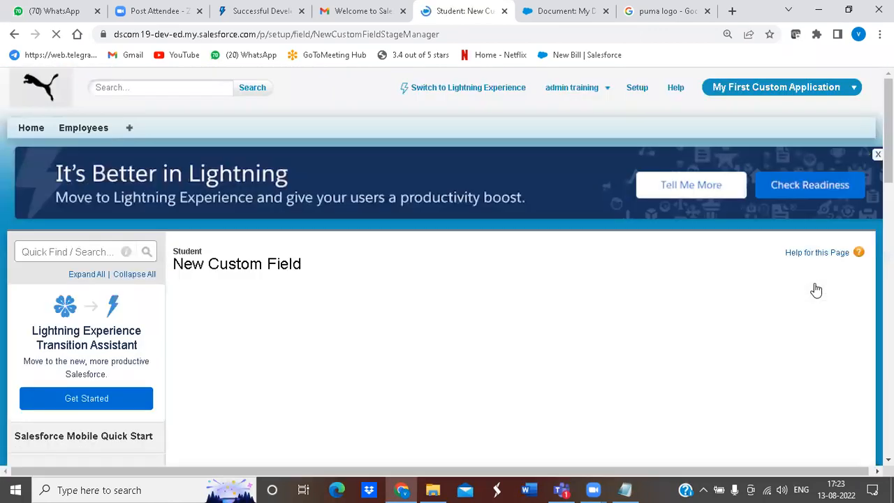
scroll(447, 280, "down", 2)
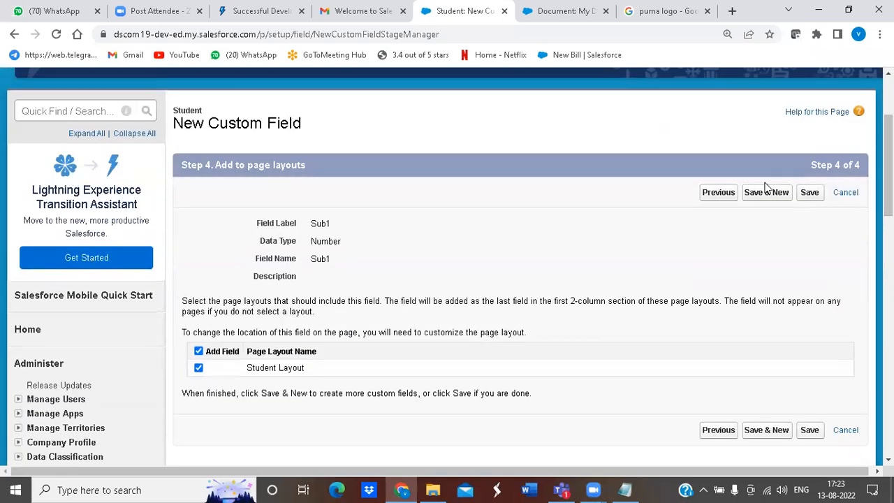
left_click(762, 196)
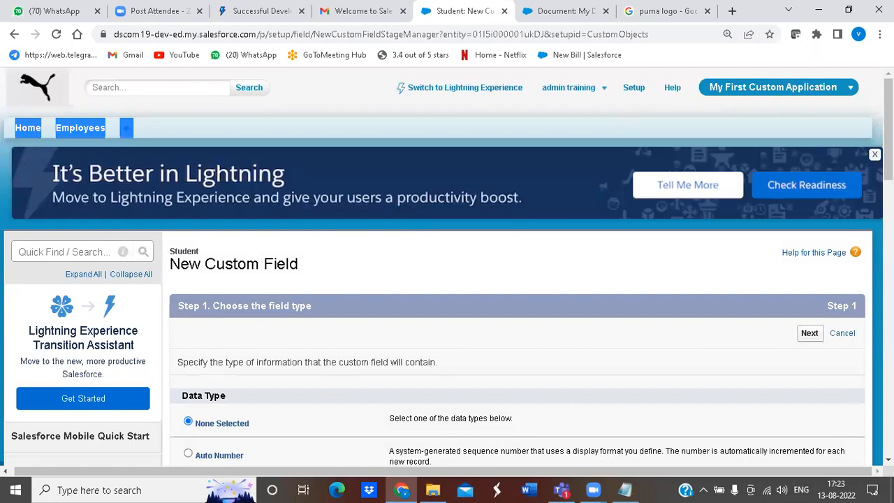
- Choose Number as the type for the next field
scroll(447, 266, "down", 5)
scroll(242, 371, "down", 1)
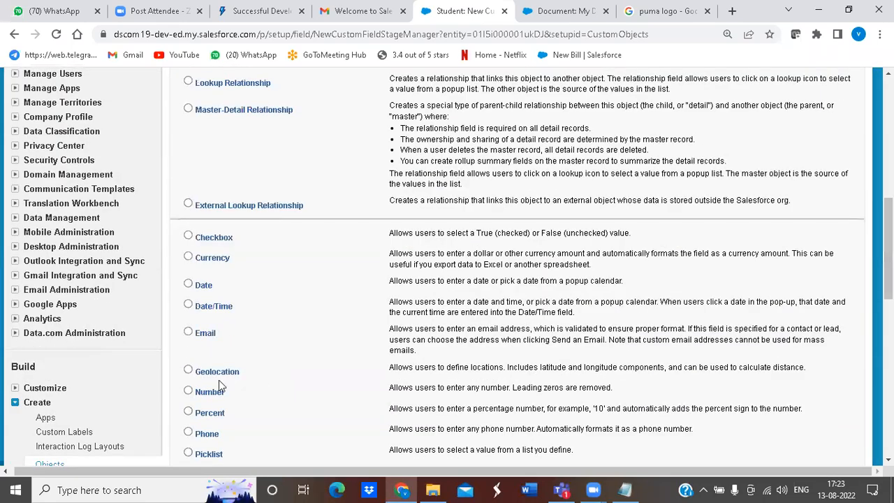
left_click(188, 391)
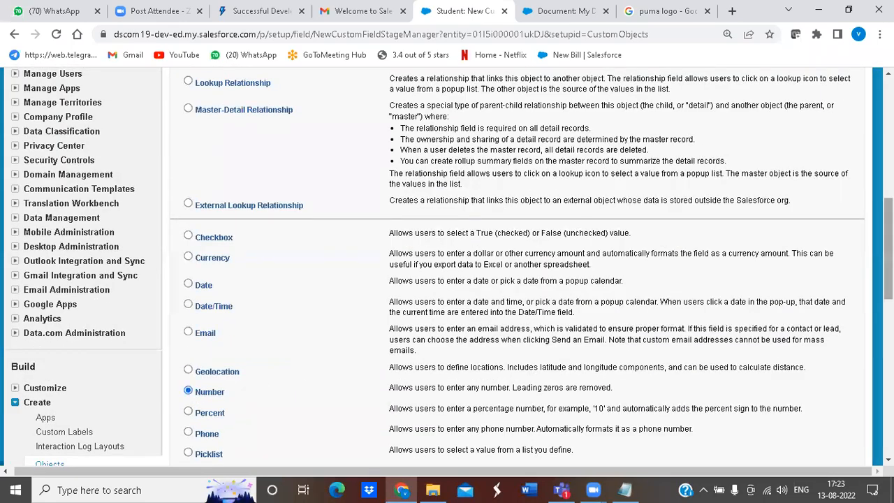
scroll(517, 279, "up", 4)
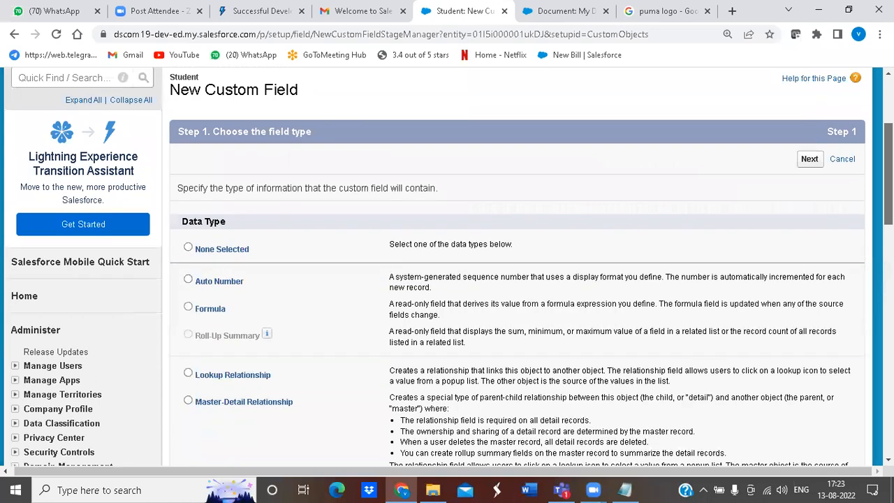
left_click(809, 161)
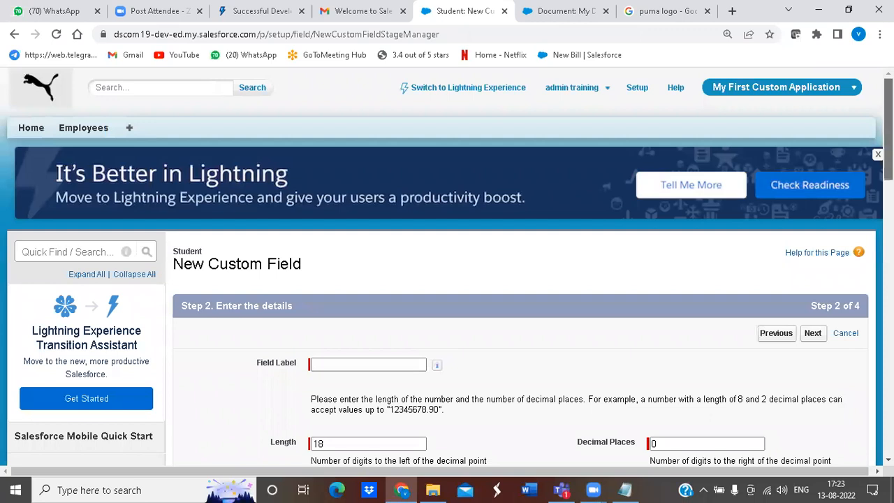
- Label the Number field Sub2 and clear its default length of 18
scroll(370, 254, "down", 2)
left_click(366, 229)
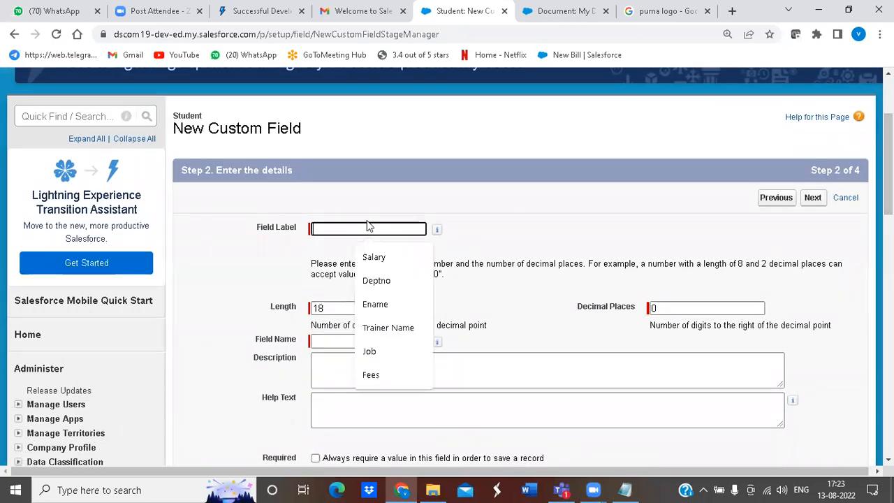
right_click(367, 220)
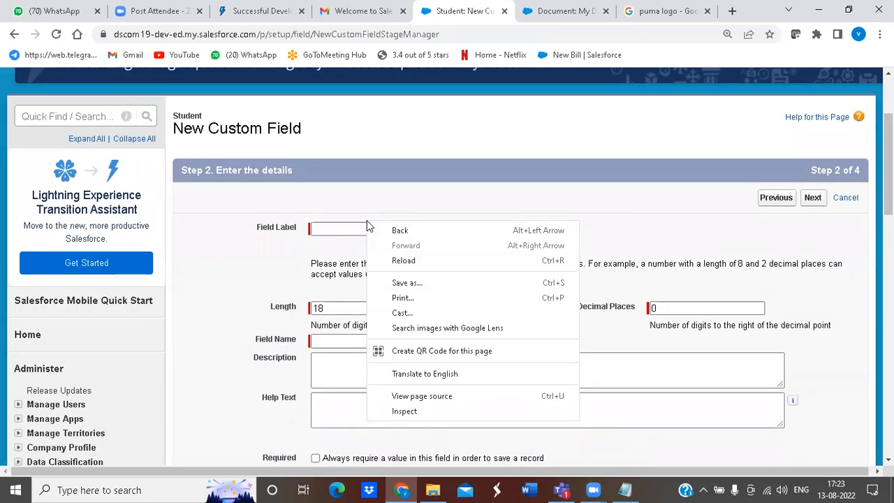
key("s")
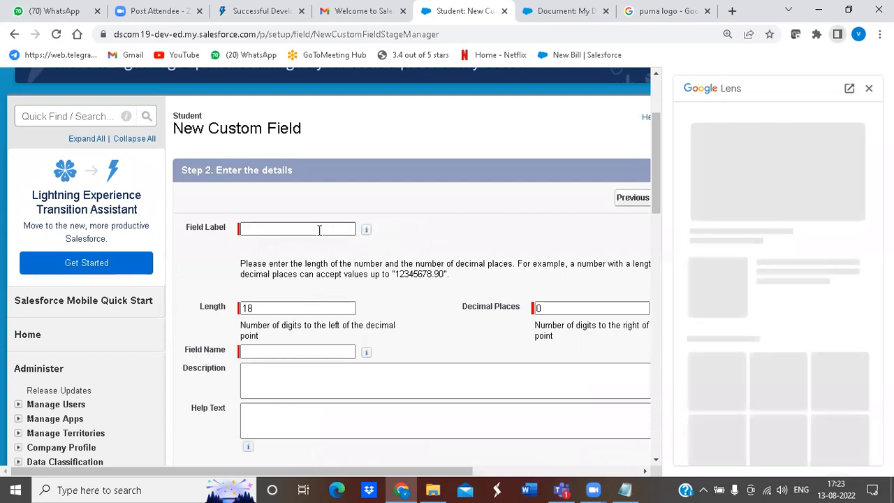
left_click(870, 88)
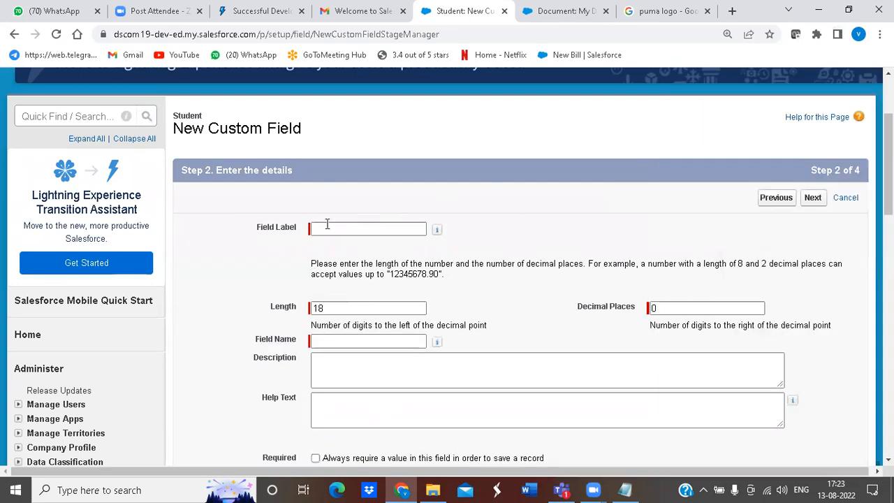
left_click(335, 230)
type("S")
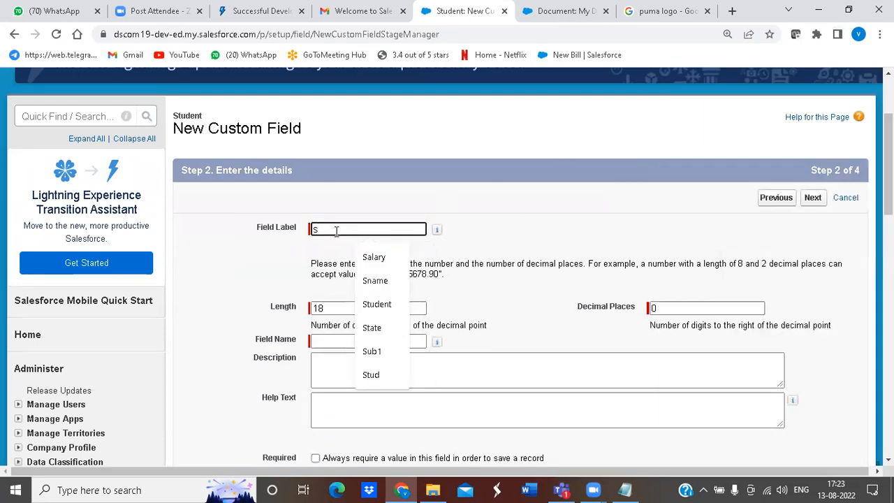
type("ub2")
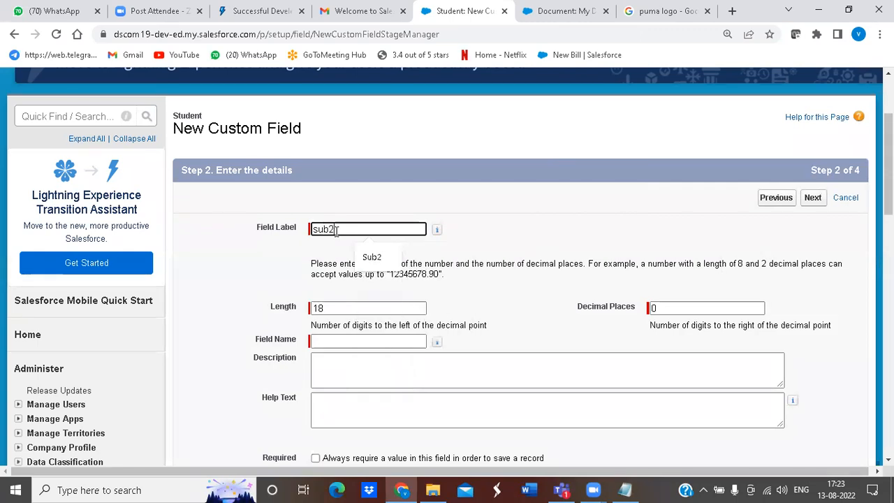
left_click(363, 258)
left_click(336, 308)
key("BackSpace")
key("BackSpace")
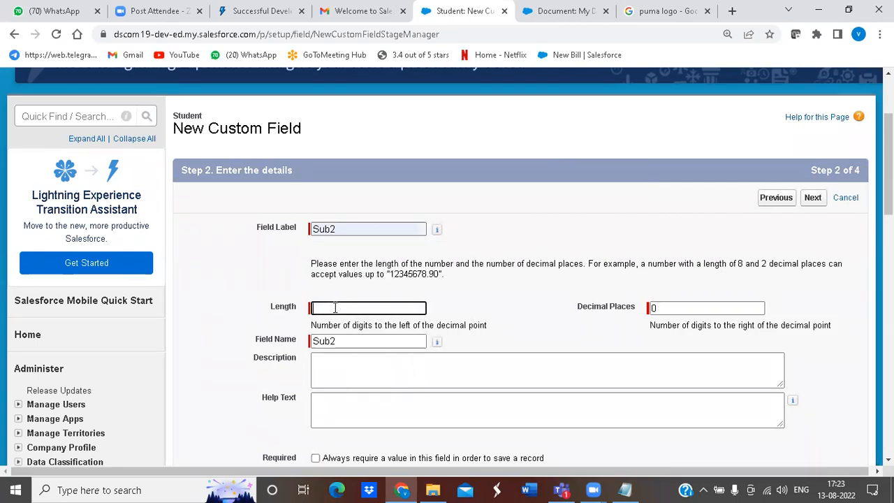
left_click(818, 197)
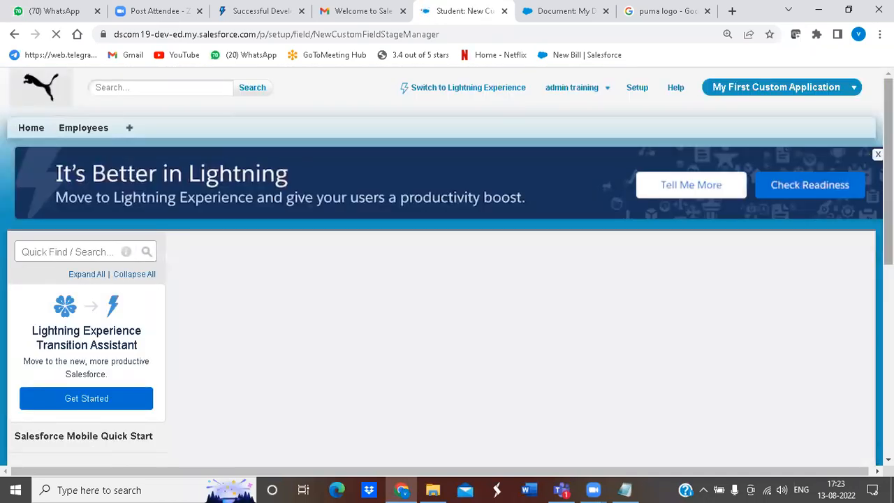
- Make Sub2 visible only to System Administrator, then save and start another field
scroll(825, 195, "down", 3)
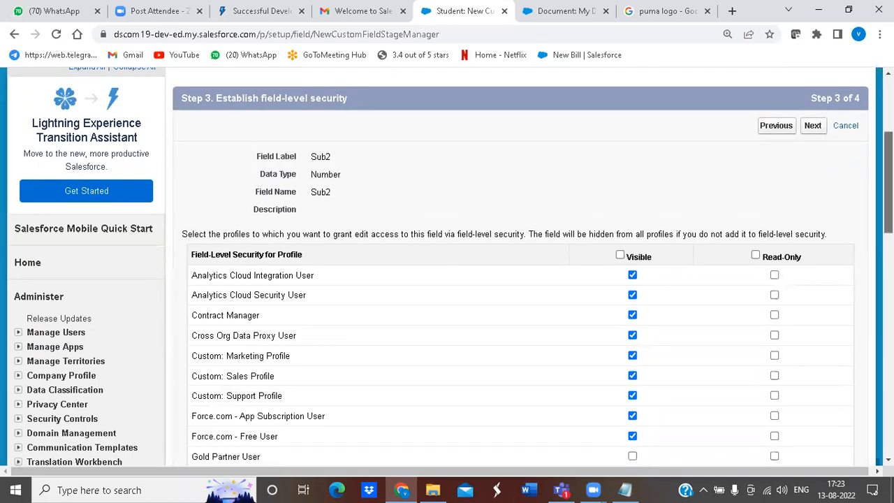
left_click(621, 256)
left_click(620, 256)
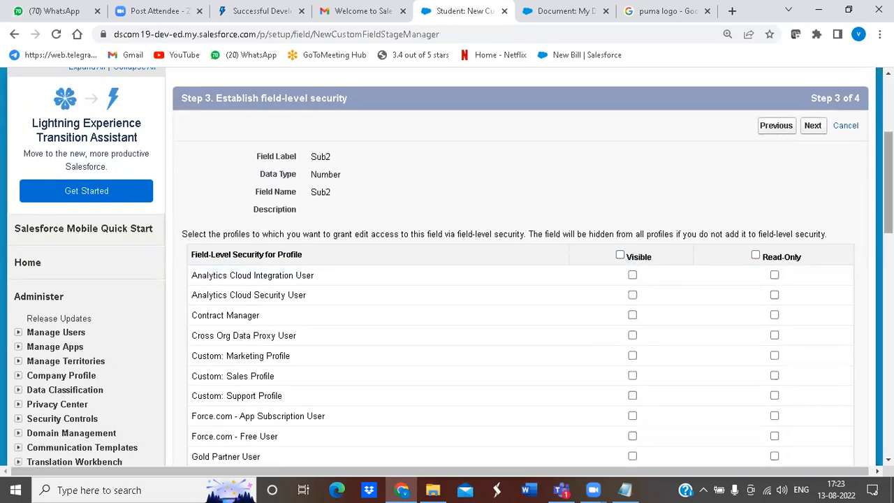
scroll(620, 258, "down", 2)
scroll(654, 285, "down", 4)
left_click(632, 267)
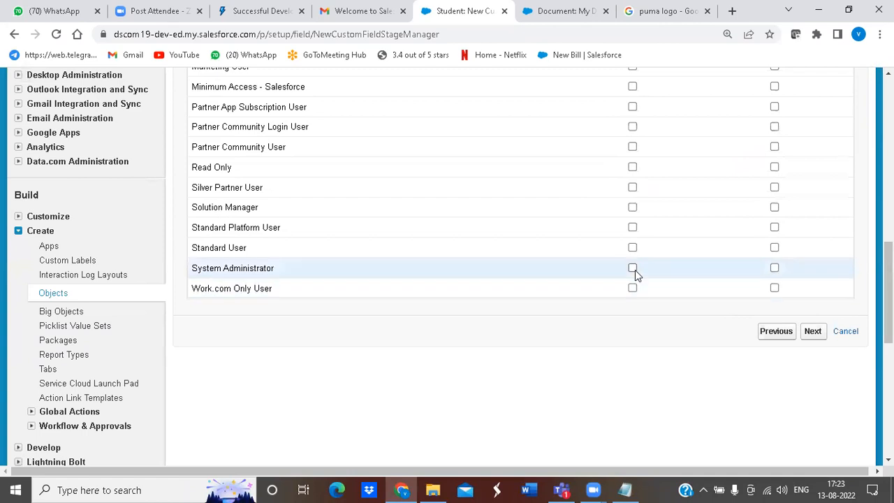
left_click(813, 334)
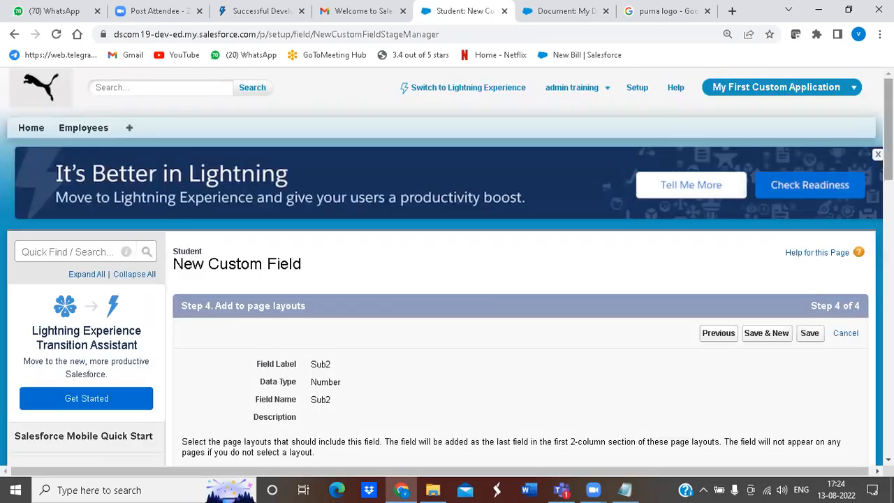
scroll(796, 210, "down", 3)
left_click(783, 140)
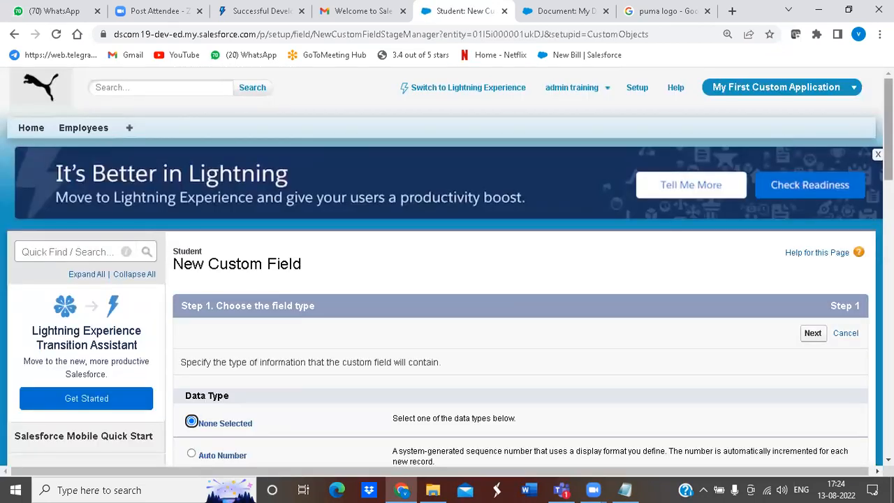
- Label the new Number field Sub3 and set its length to 3
scroll(459, 231, "down", 3)
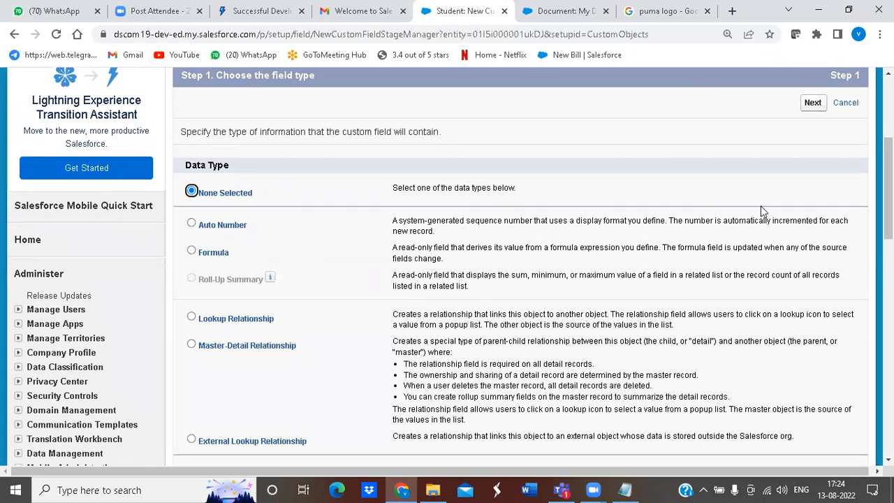
scroll(838, 210, "down", 3)
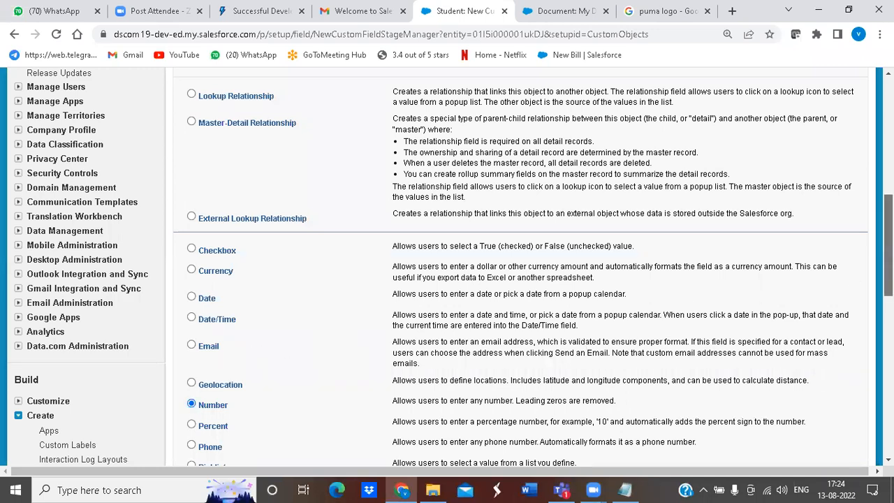
scroll(447, 266, "up", 5)
left_click(813, 226)
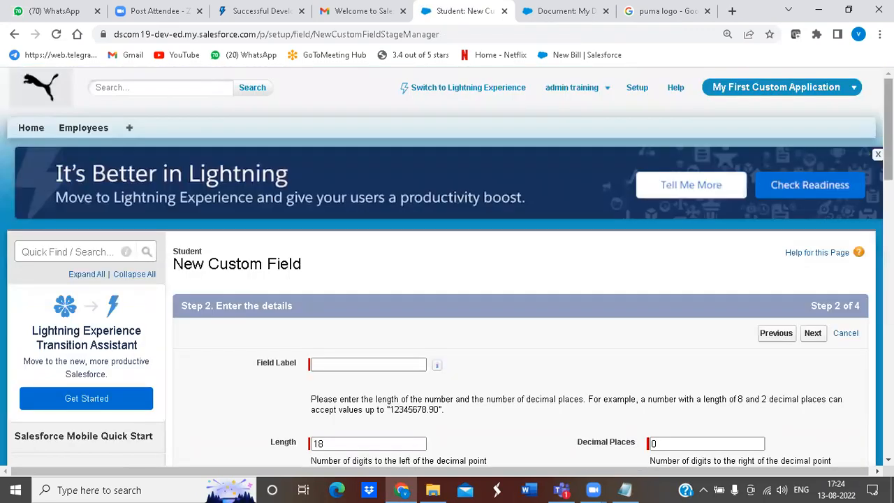
scroll(447, 266, "down", 2)
scroll(515, 175, "up", 2)
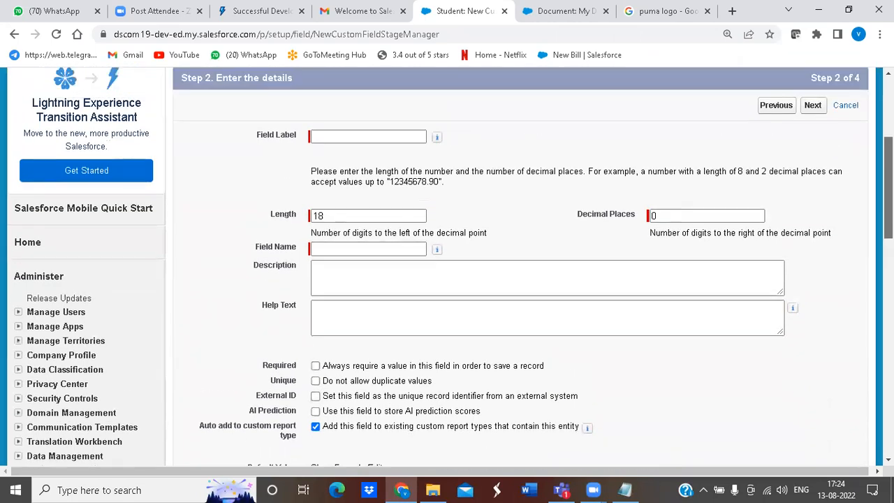
left_click(416, 138)
left_click(416, 138)
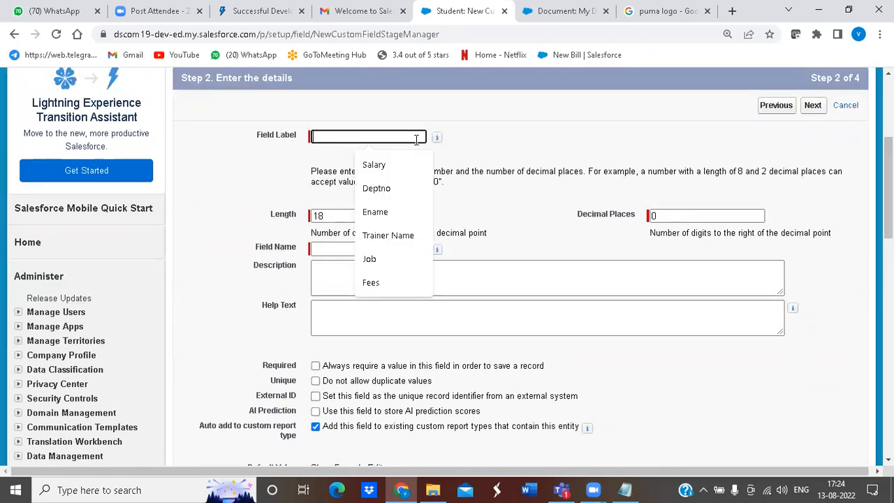
type("sub")
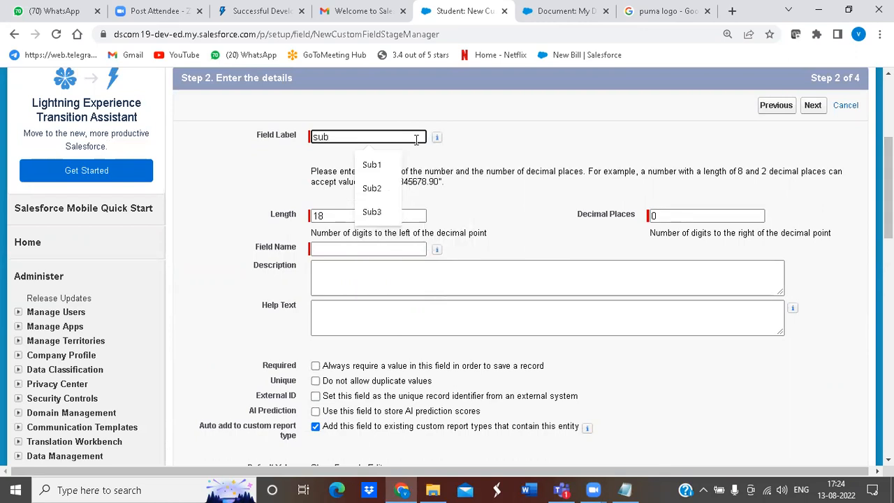
left_click(379, 212)
left_click(377, 213)
key("BackSpace")
key("BackSpace")
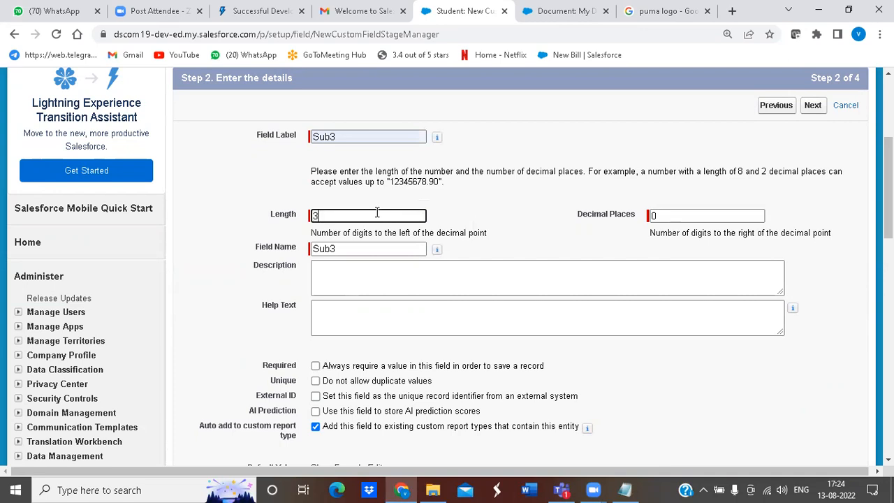
left_click(813, 106)
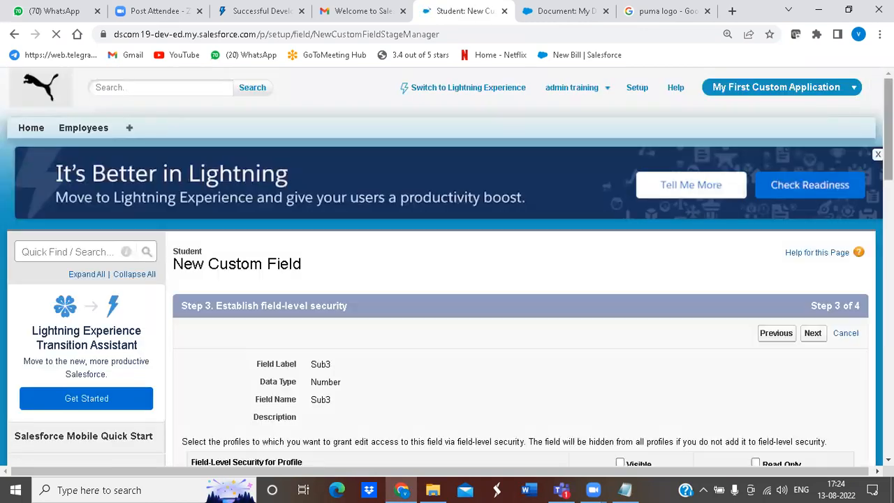
- Make Sub3 visible only to System Administrator, then save and start another field
scroll(624, 279, "down", 4)
left_click(619, 205)
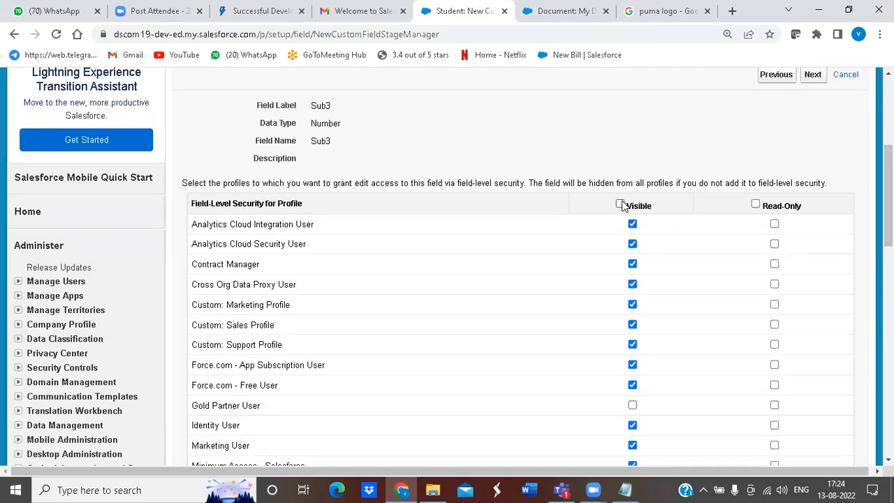
left_click(620, 205)
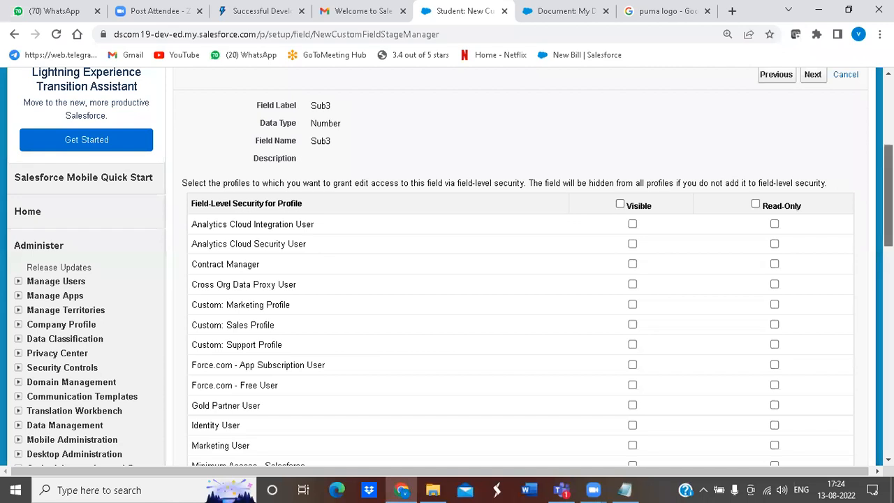
left_click_drag(887, 195, 888, 258)
scroll(647, 244, "down", 2)
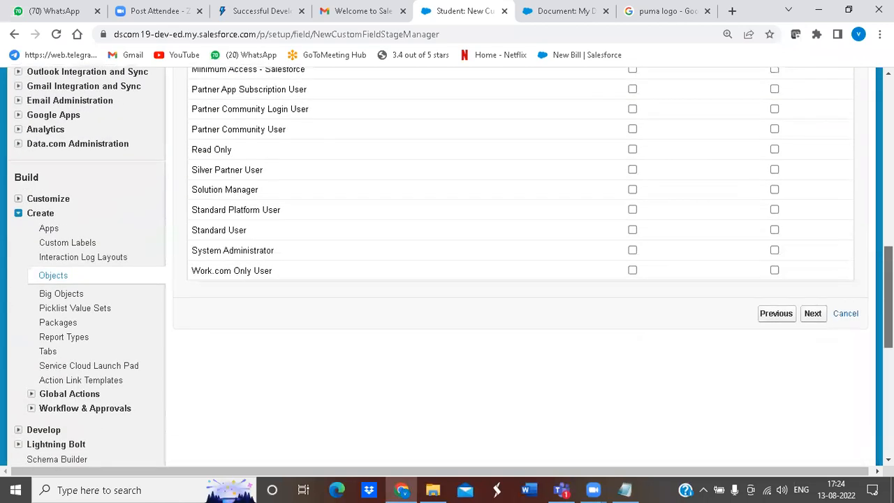
left_click(632, 250)
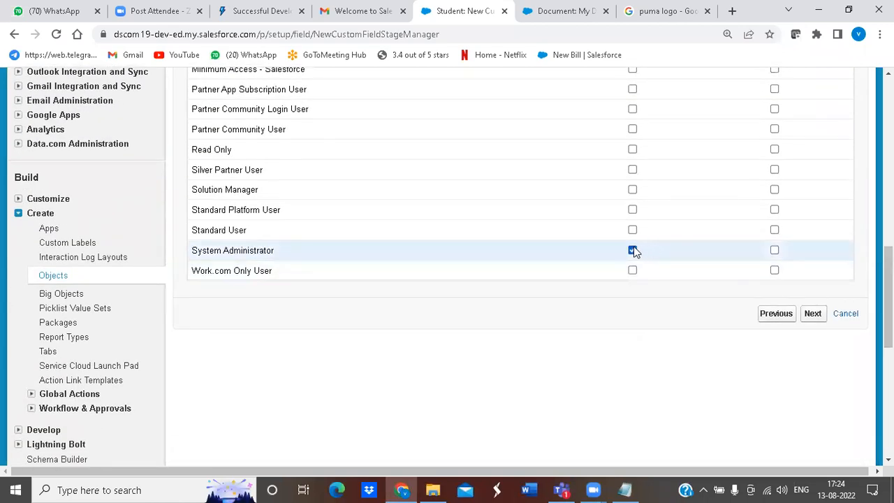
left_click(812, 314)
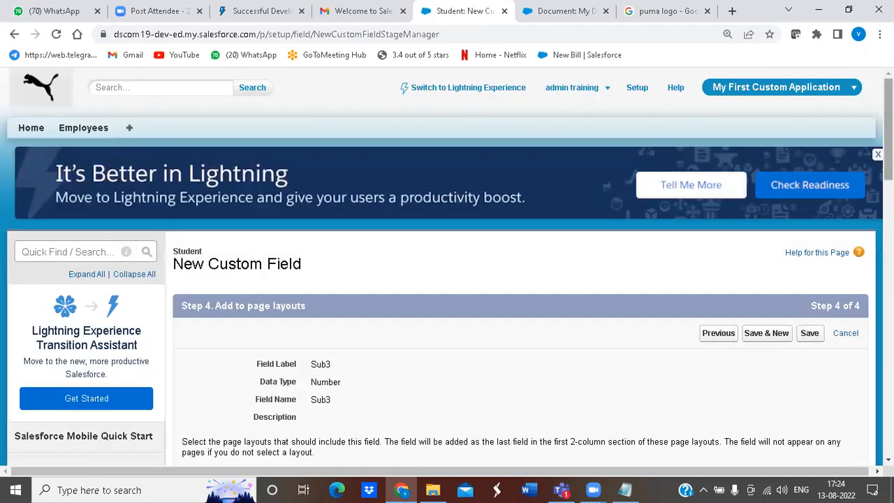
scroll(447, 265, "down", 3)
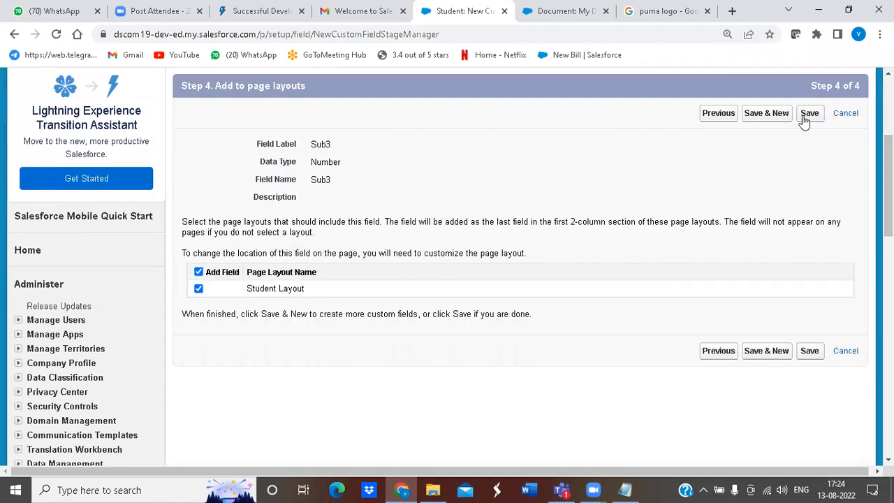
left_click(768, 113)
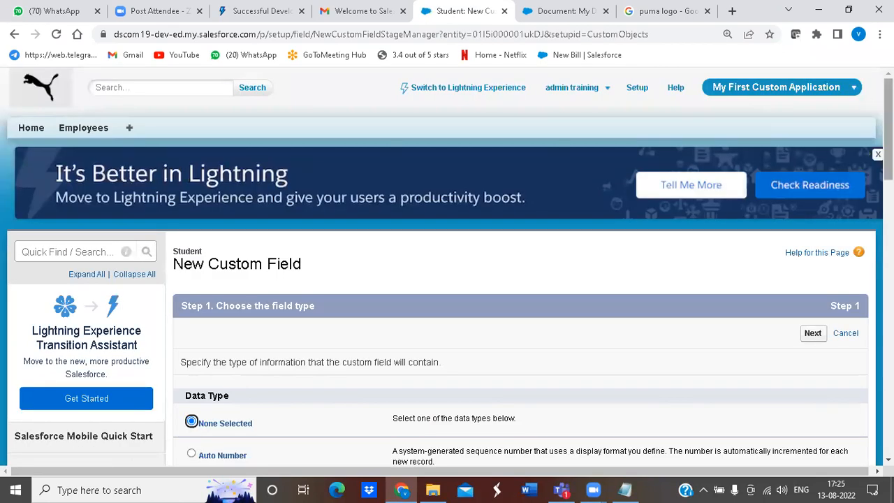
- Choose Formula as the next field's type
scroll(889, 140, "down", 3)
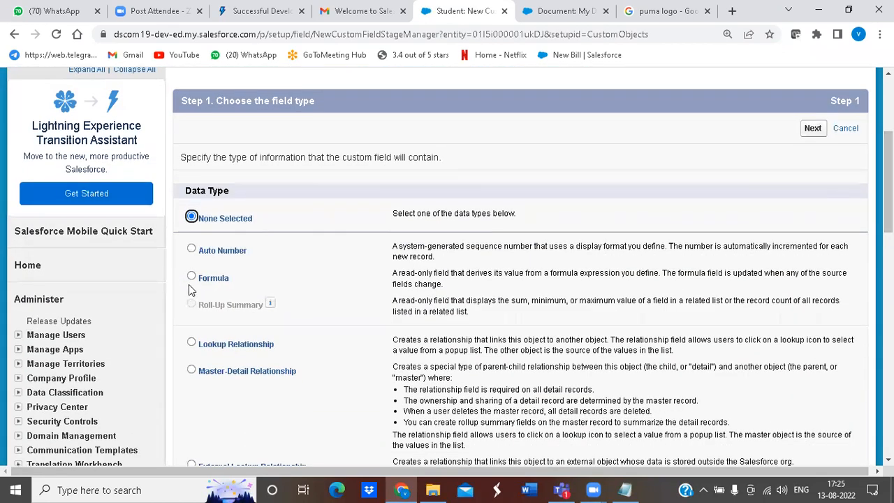
left_click(192, 278)
left_click(625, 490)
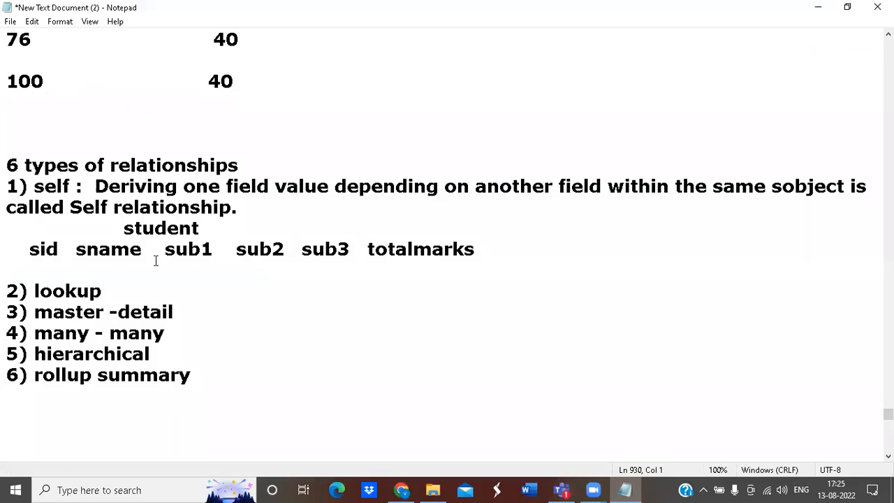
- Write 'formula' under the sid, sname, sub1, sub2, sub3, totalmarks notes and return to Salesforce
type("formula")
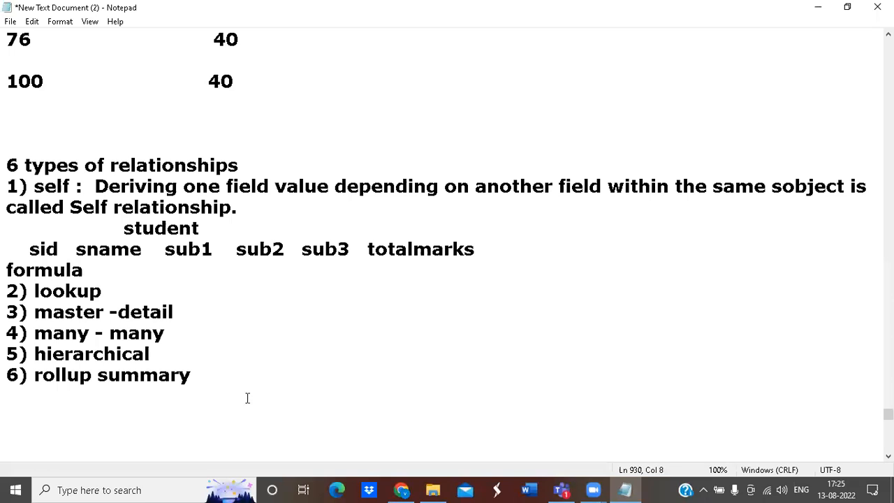
left_click(411, 489)
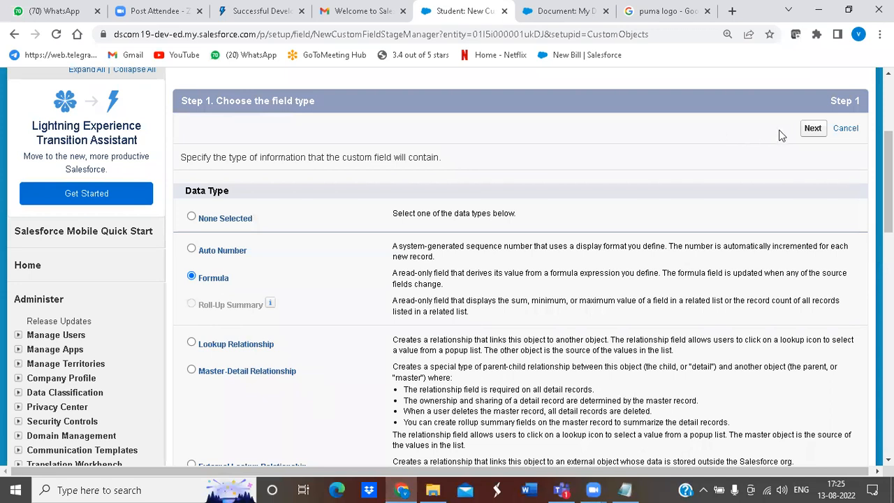
- Label the formula field Total Marks, letting the field name fill in
left_click(811, 129)
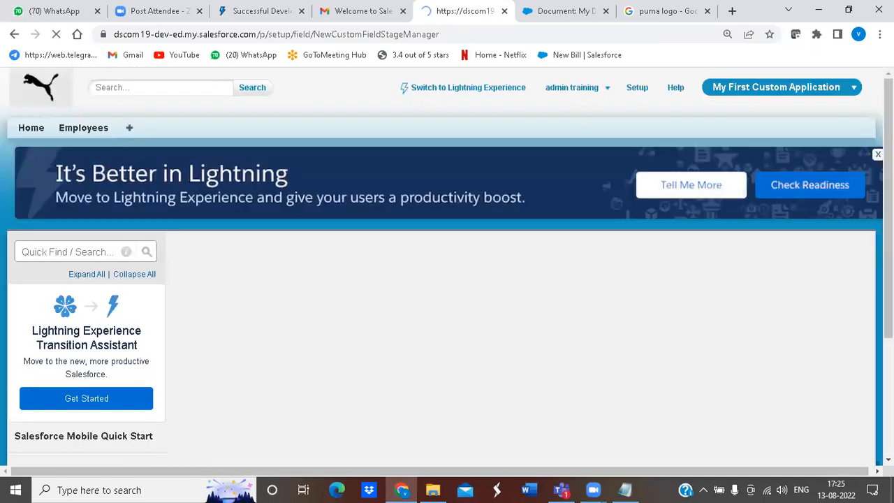
scroll(379, 197, "down", 2)
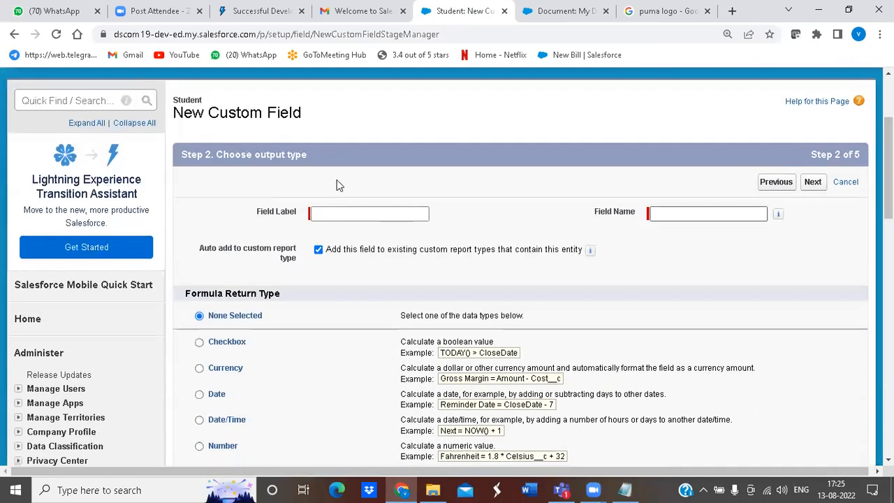
left_click(338, 208)
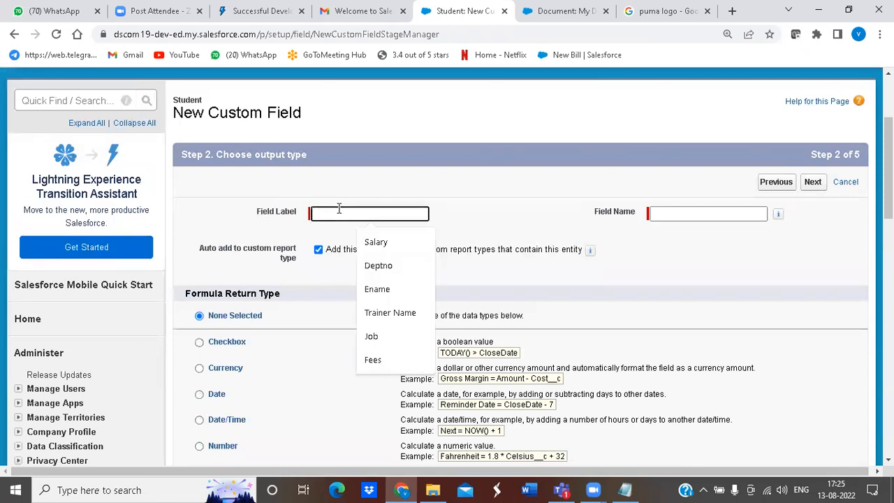
type("Toal")
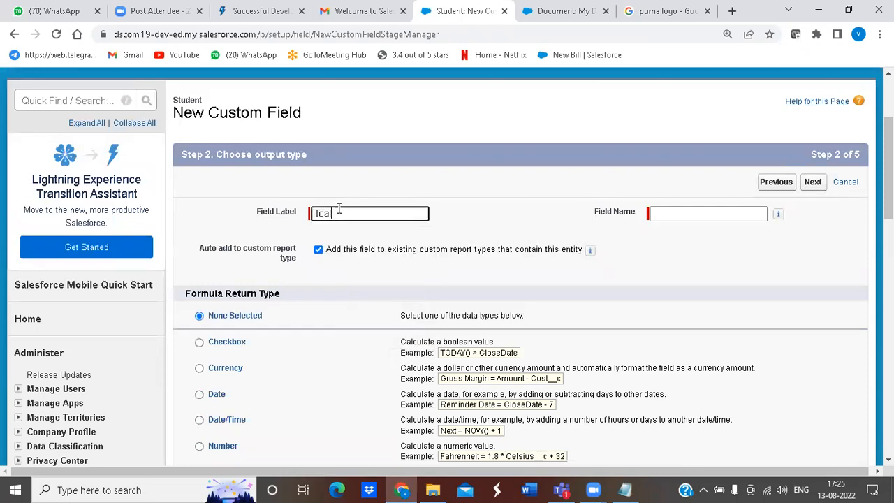
key("BackSpace")
key("BackSpace")
type("tal ")
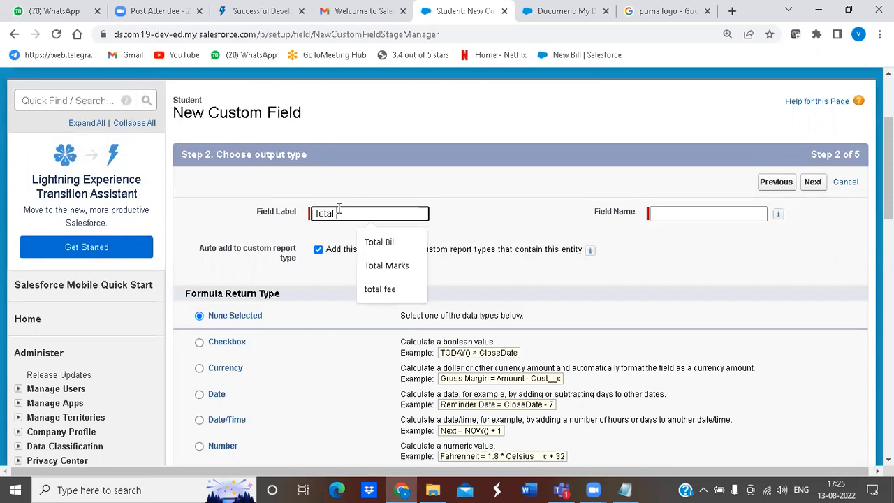
type("Marks")
left_click(659, 211)
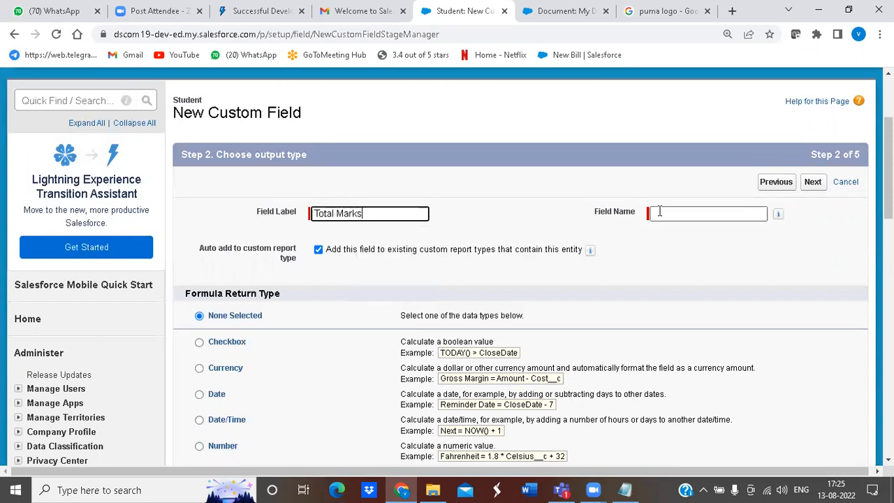
left_click(659, 211)
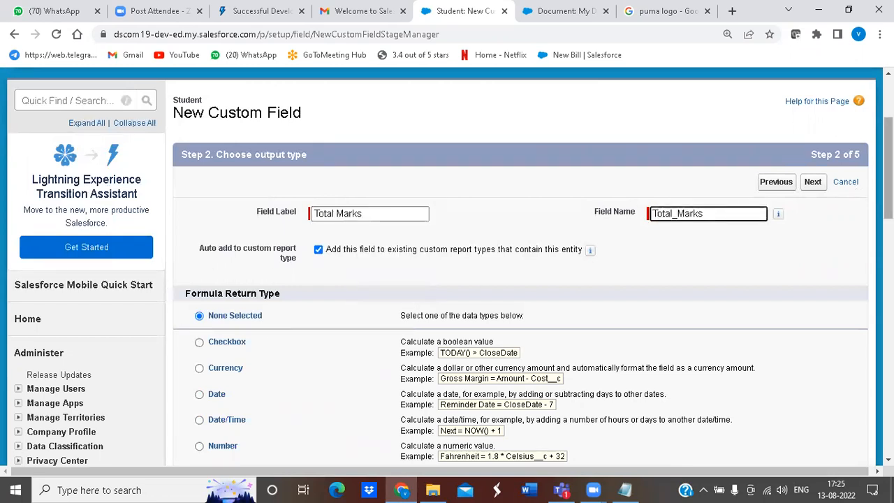
- Set the formula return type to Number with 0 decimal places
left_click_drag(887, 167, 888, 219)
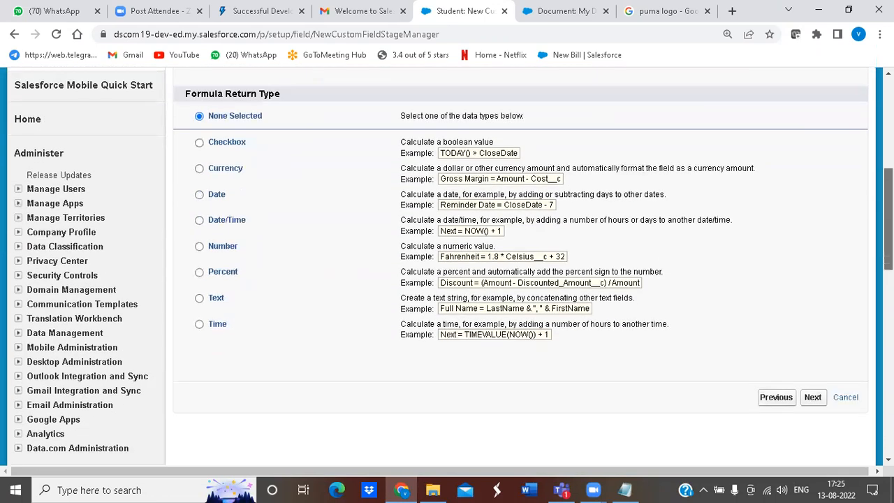
left_click(200, 248)
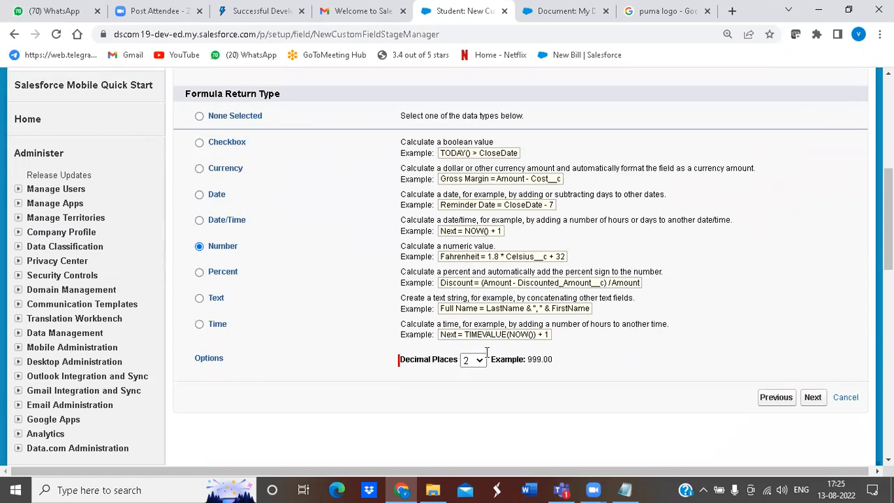
left_click(479, 361)
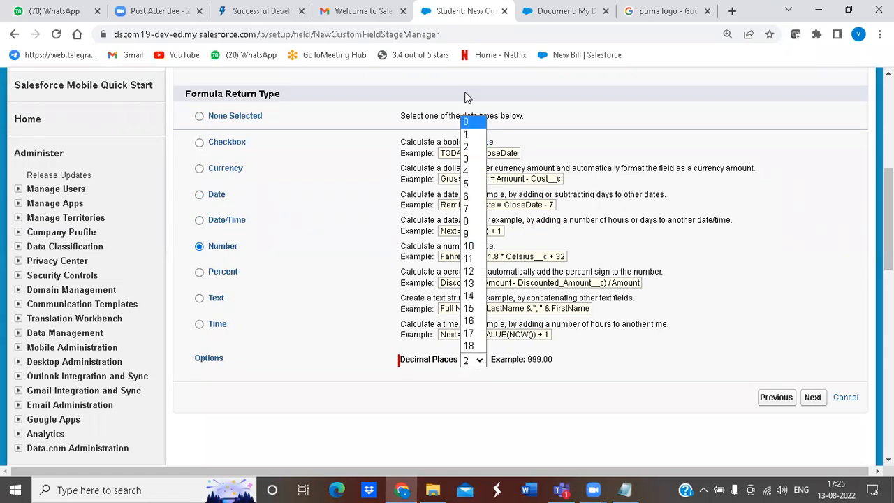
left_click(468, 125)
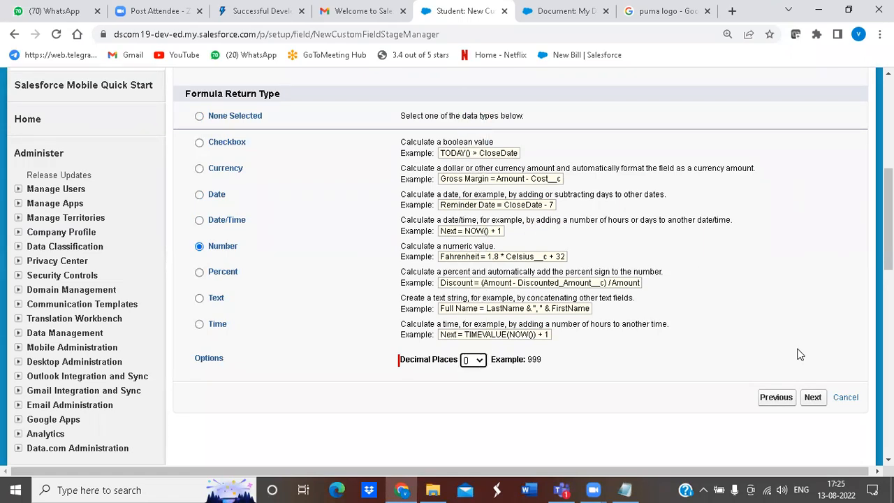
left_click(812, 397)
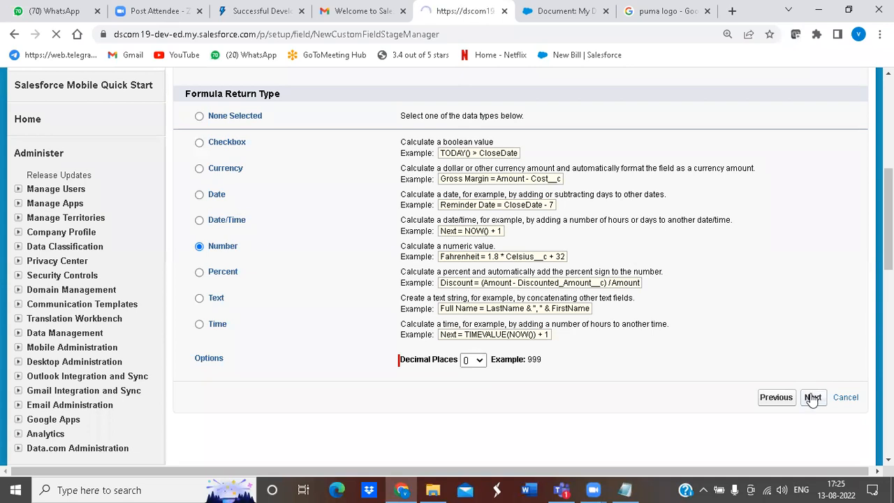
- Edit the Total Marks formula in the advanced editor and insert the Sub1__c field
scroll(328, 286, "down", 3)
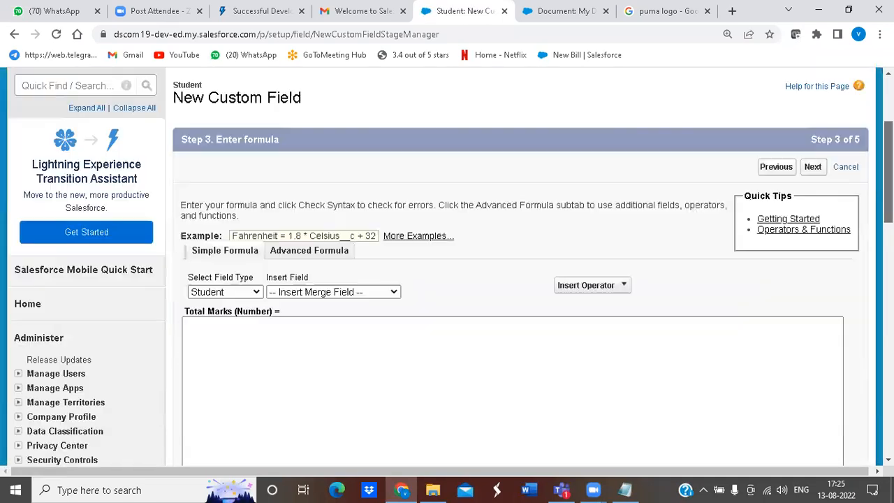
left_click(293, 307)
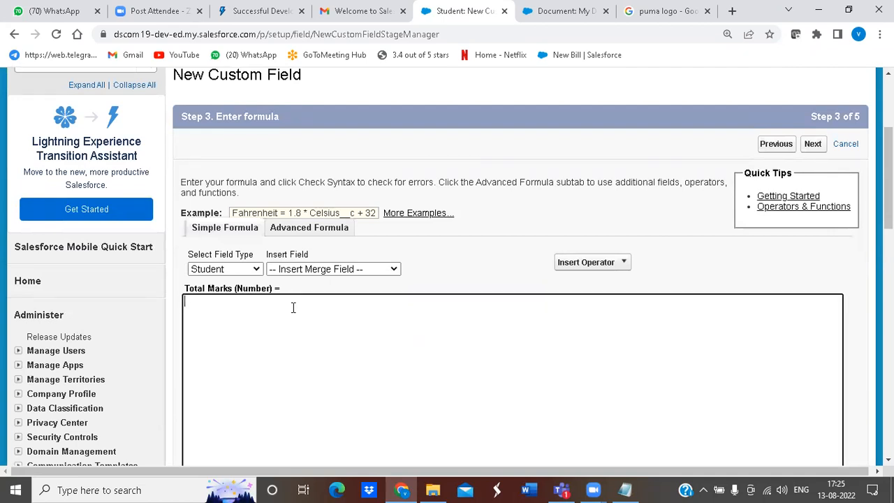
left_click(308, 229)
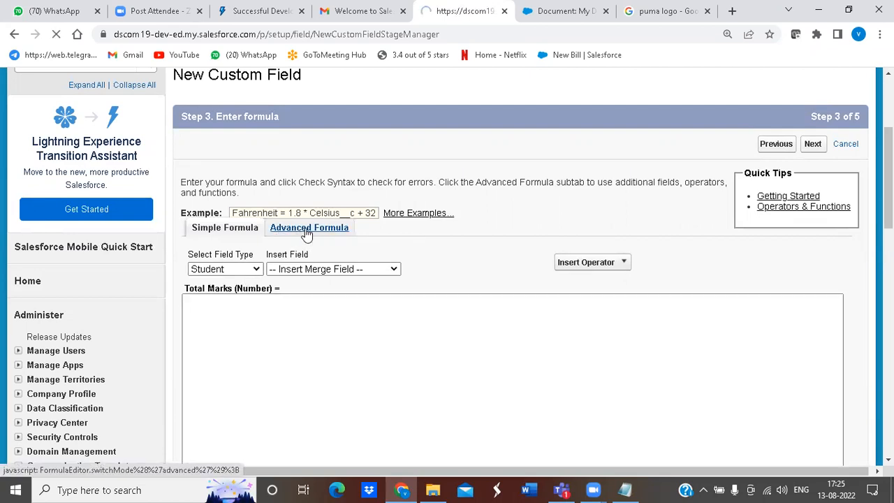
scroll(329, 175, "down", 4)
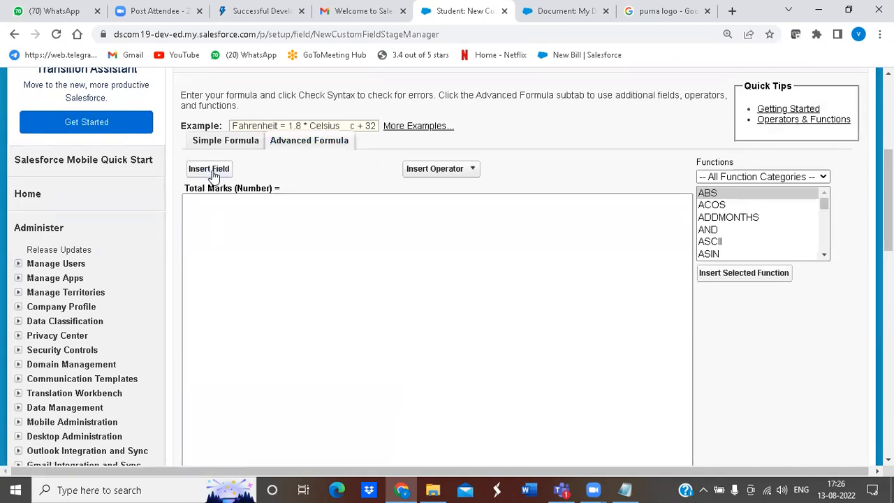
left_click(209, 170)
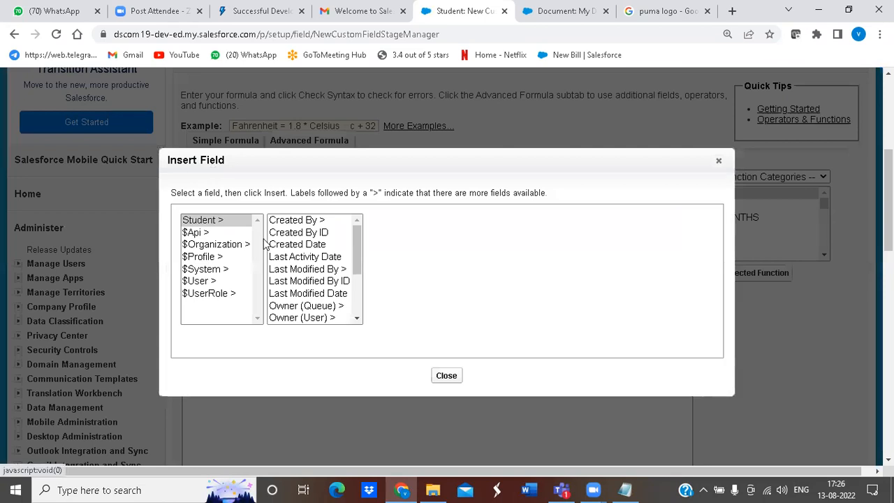
left_click_drag(356, 255, 358, 295)
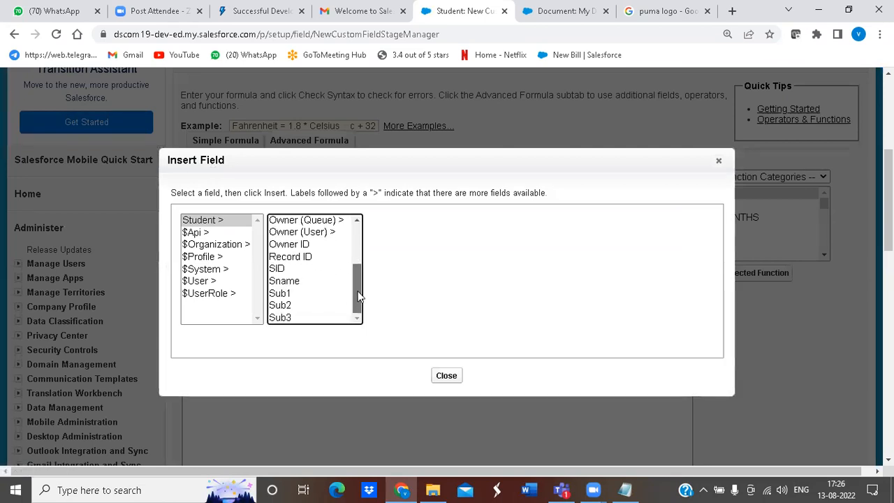
left_click(291, 296)
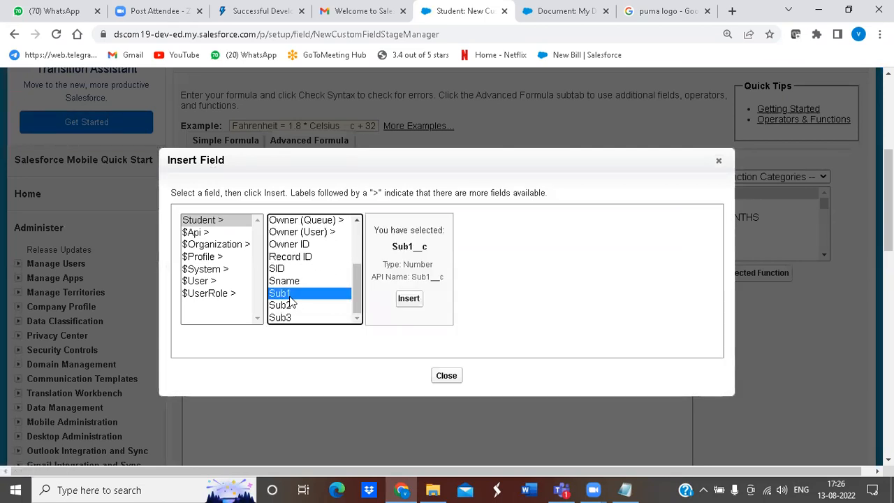
left_click(408, 298)
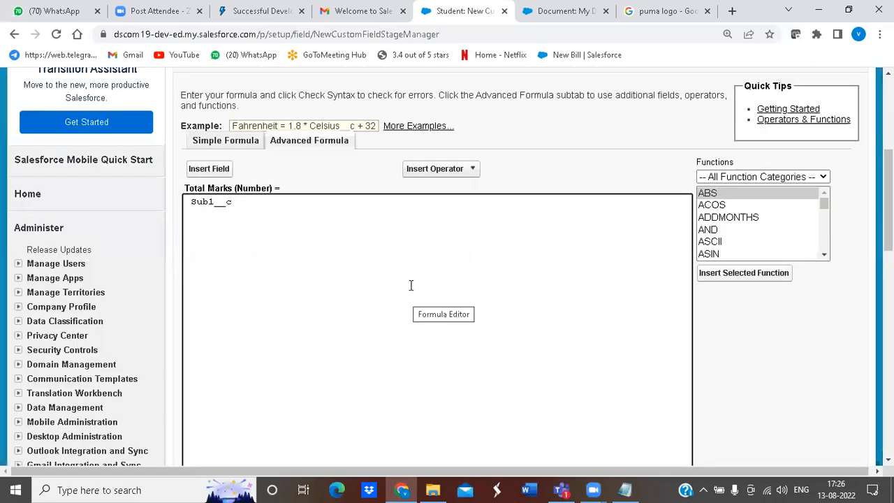
- Append a + operator and the Sub2__c field to the formula
left_click(473, 173)
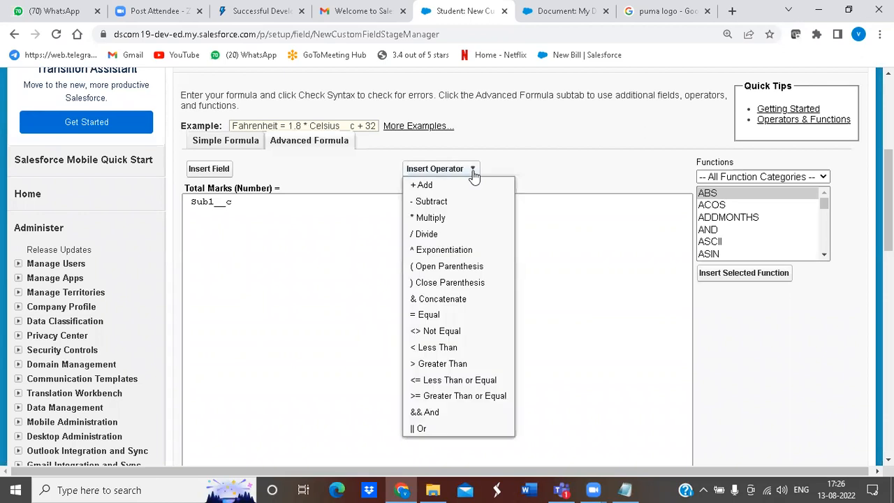
left_click(438, 186)
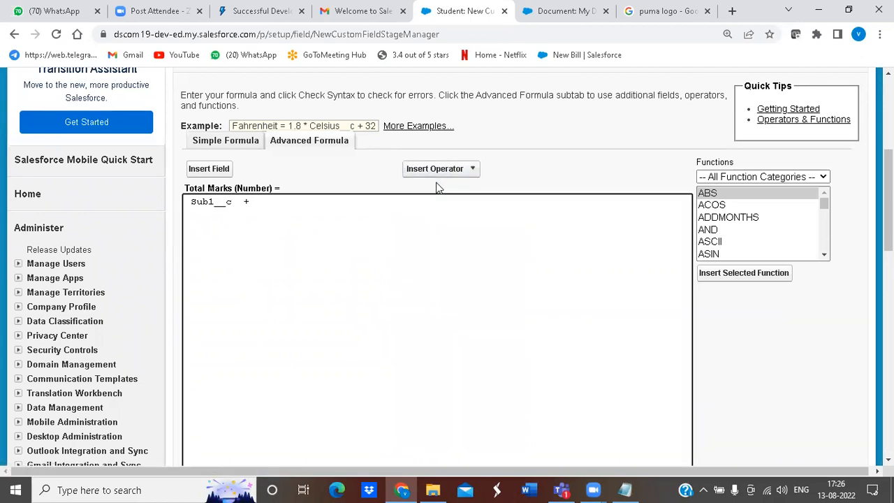
left_click(209, 168)
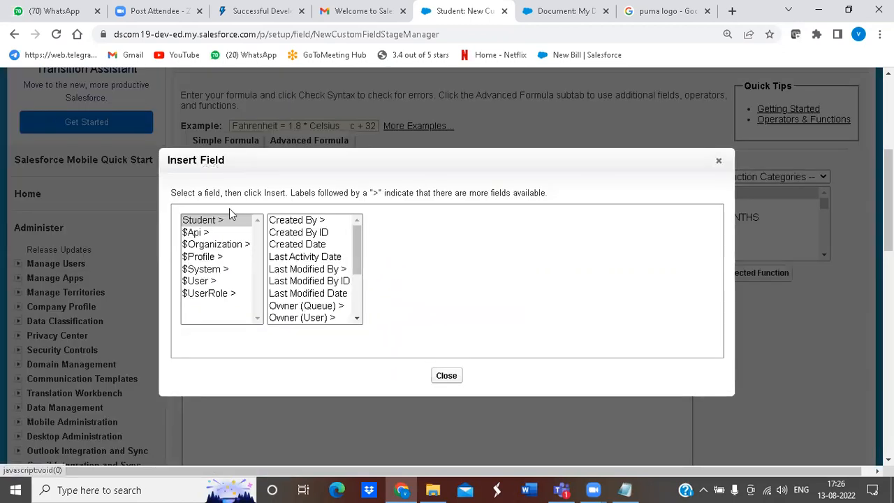
left_click(357, 318)
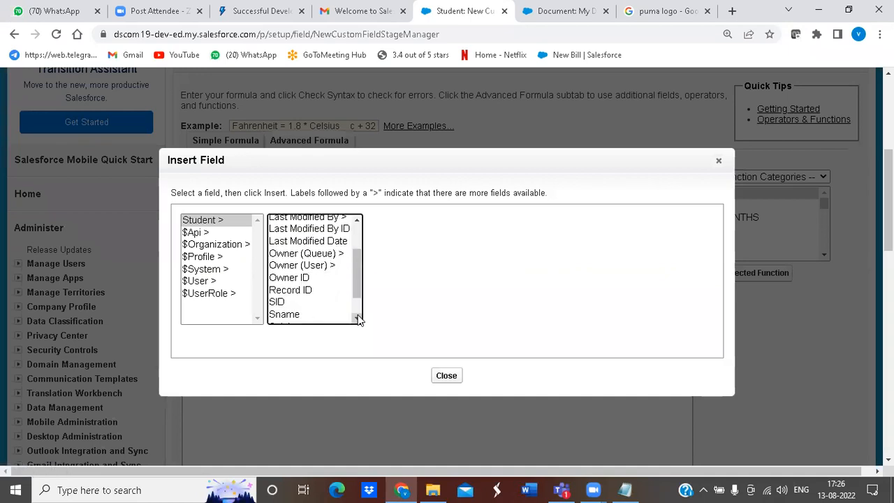
left_click(358, 319)
left_click(301, 312)
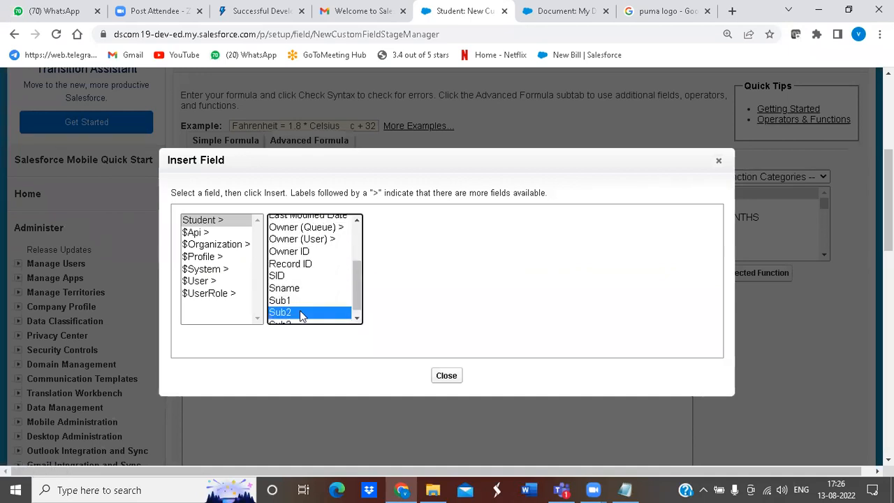
left_click(409, 298)
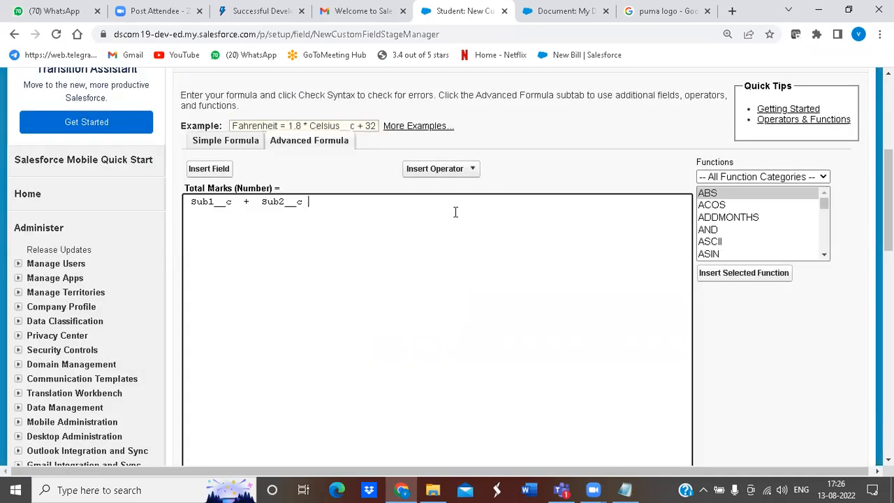
- Append + Sub3__c so the formula reads Sub1__c + Sub2__c + Sub3__c
left_click(464, 170)
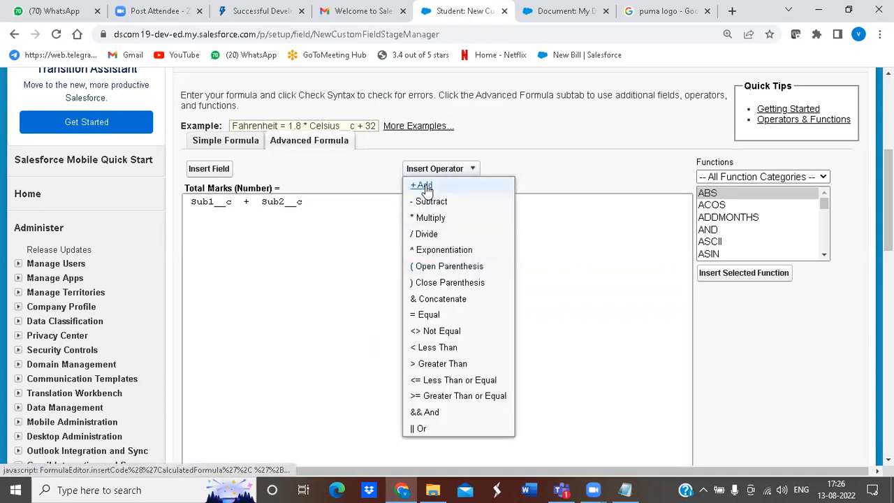
left_click(426, 185)
left_click(208, 169)
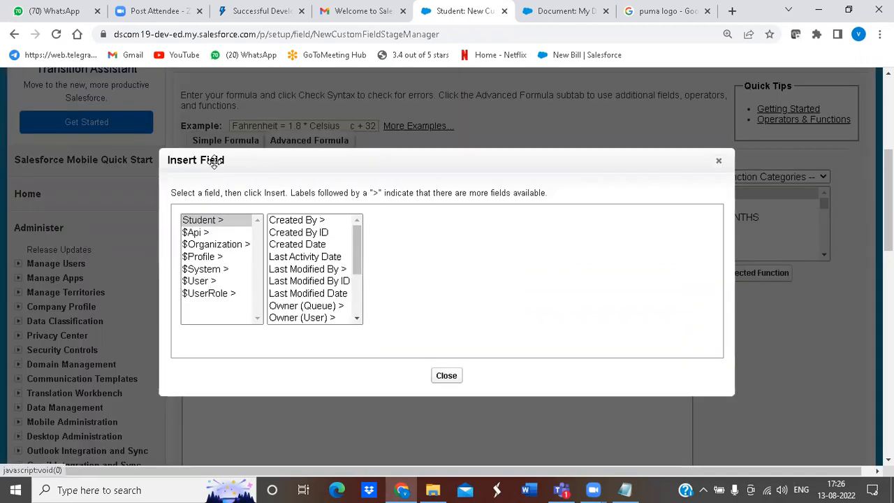
left_click_drag(356, 258, 303, 320)
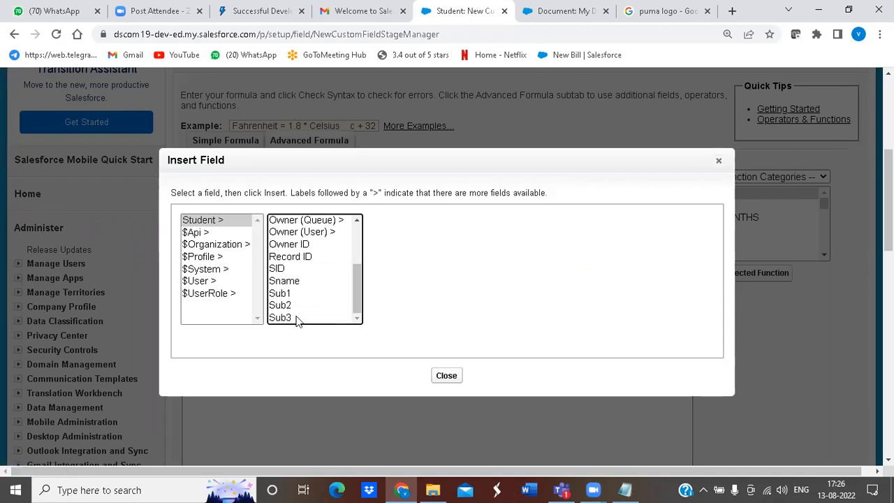
left_click(279, 317)
left_click(408, 299)
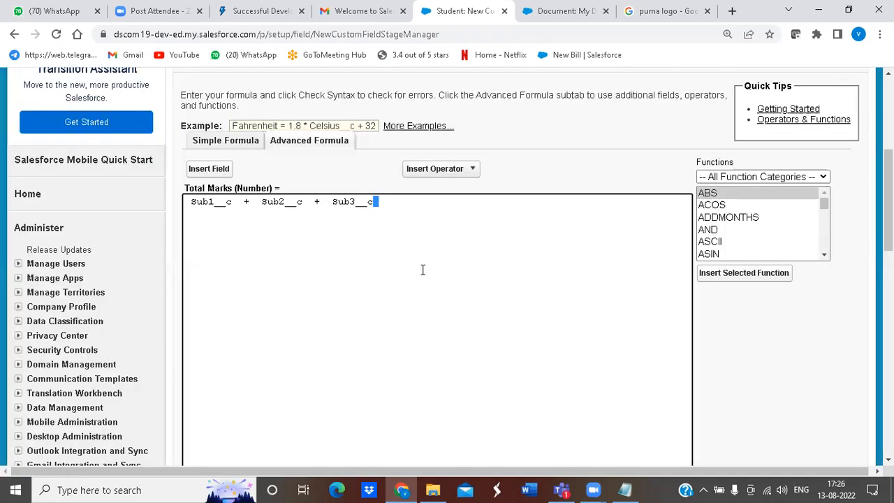
left_click_drag(888, 201, 888, 262)
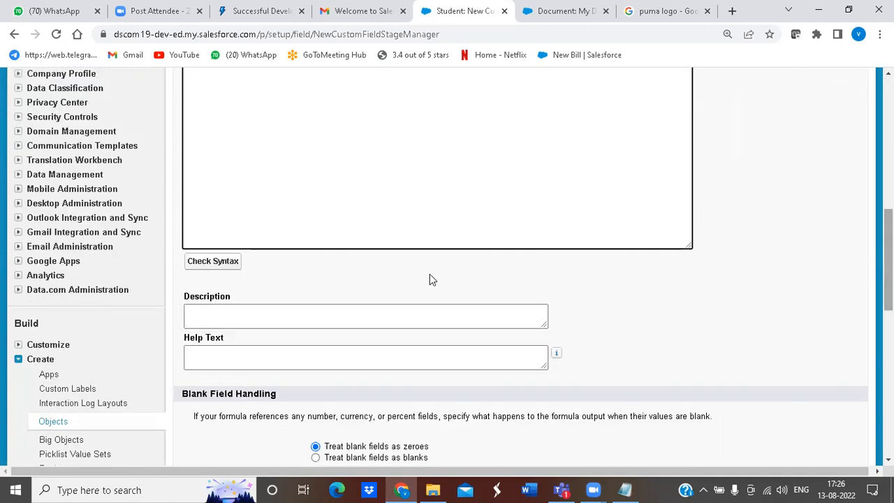
- Verify the Total Marks formula passes Check Syntax and advance to field-level security
left_click(214, 262)
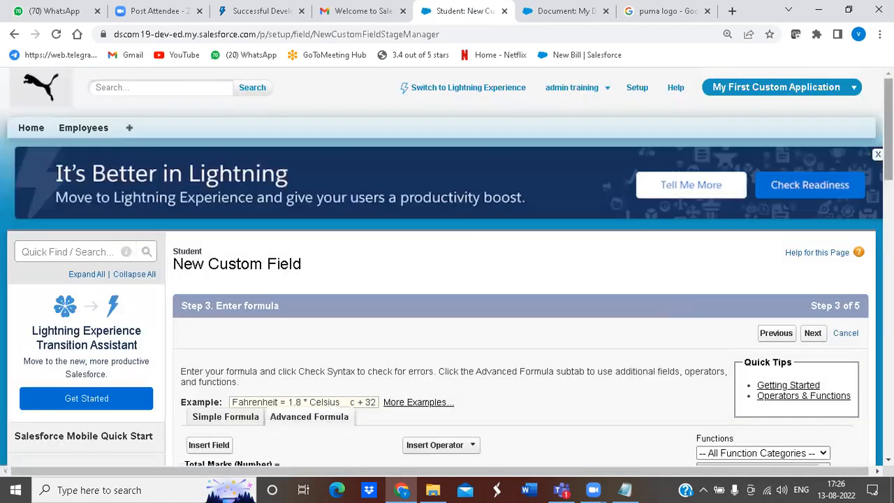
left_click_drag(889, 139, 888, 298)
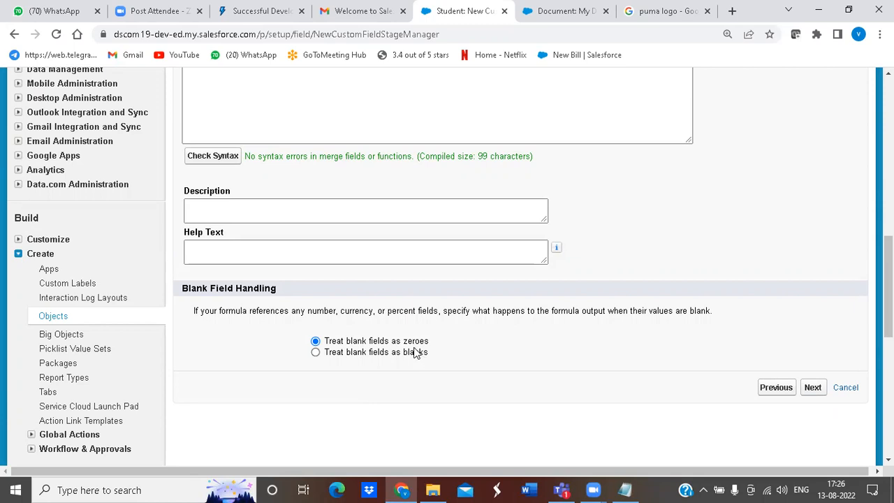
left_click(814, 387)
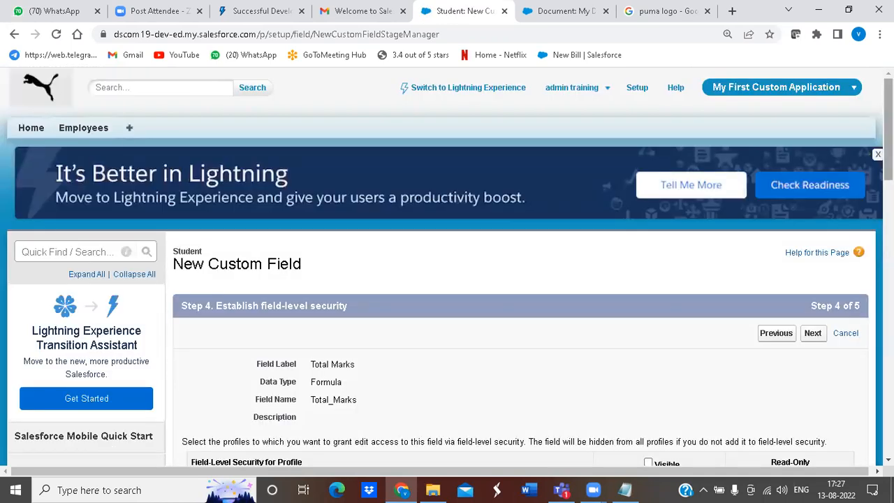
- Make the Total Marks field visible only to the System Administrator profile
scroll(747, 233, "down", 3)
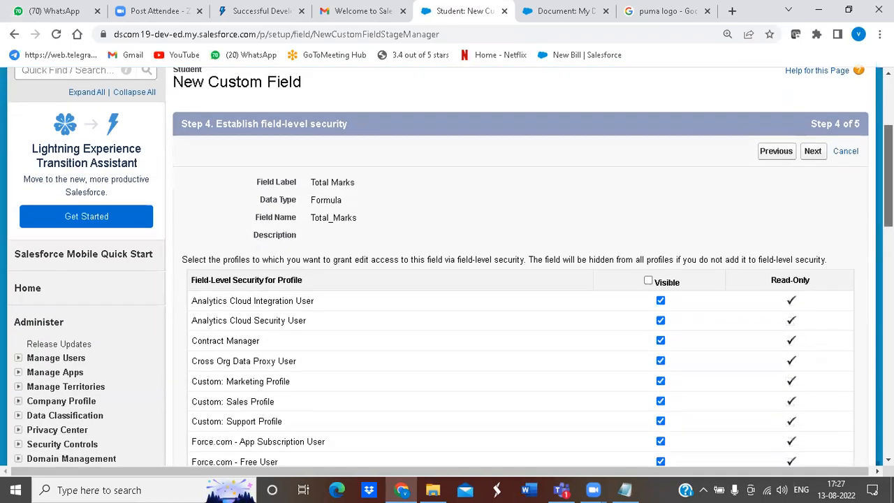
left_click(648, 281)
scroll(648, 282, "down", 5)
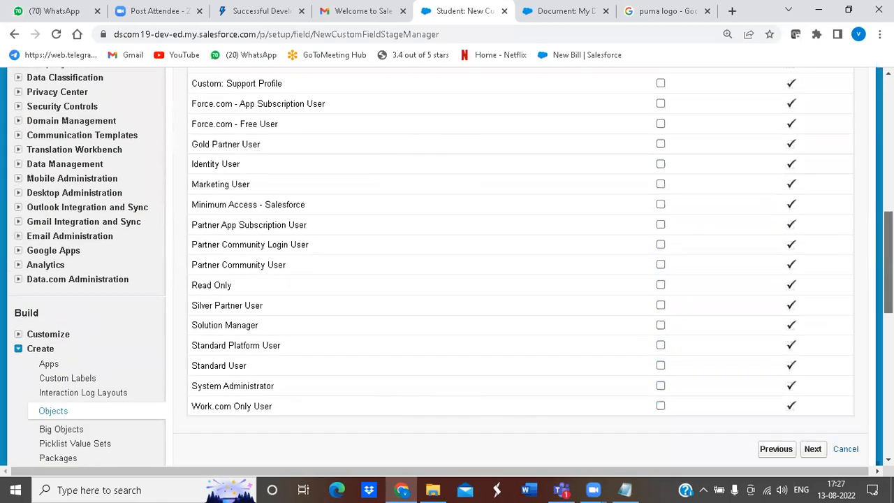
scroll(687, 301, "down", 2)
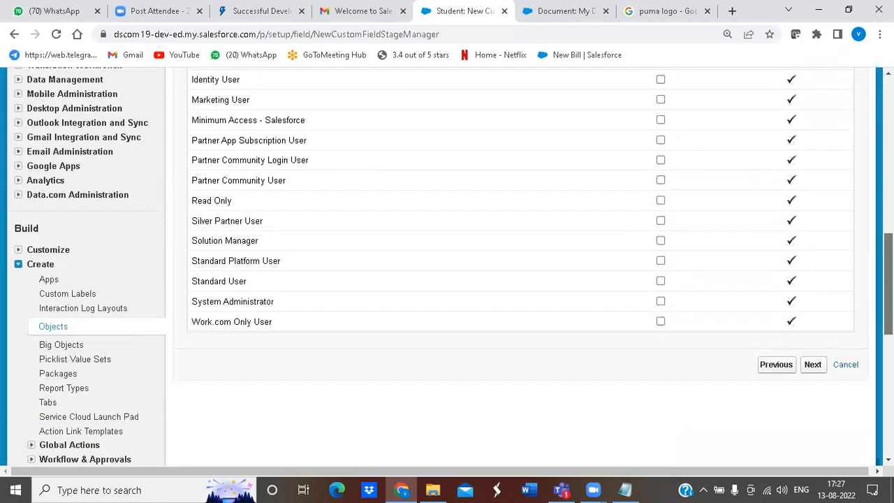
left_click(661, 302)
- Keep Student Layout selected and save the Total Marks field
left_click(813, 365)
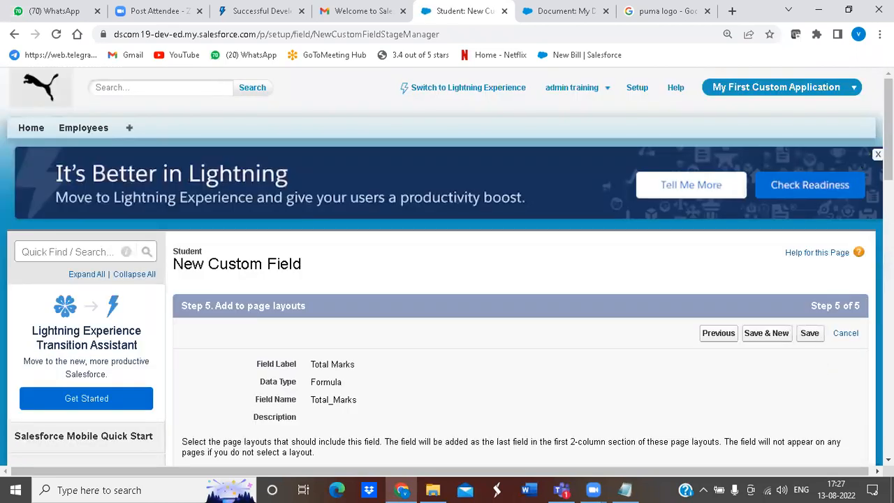
scroll(814, 148, "down", 3)
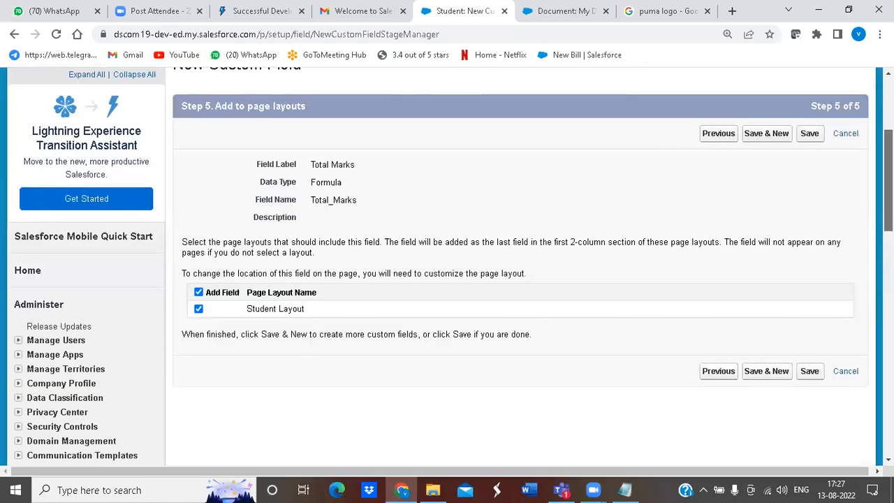
left_click(810, 137)
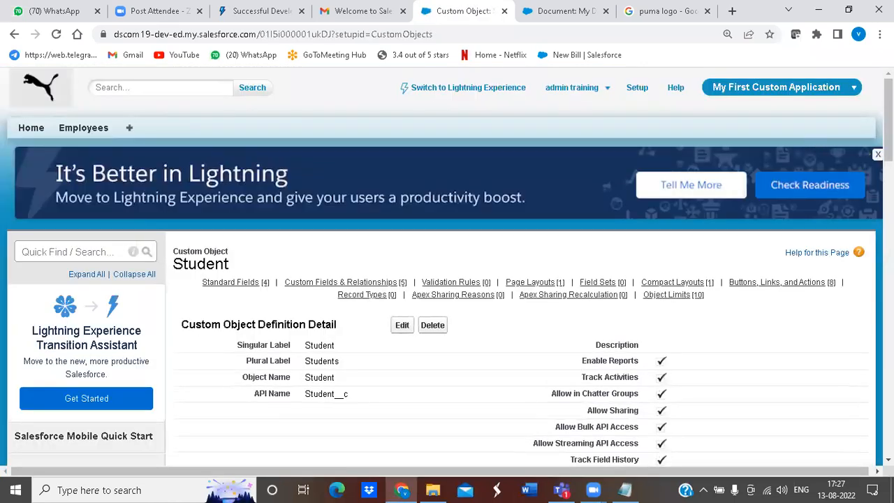
- Scroll through the Student object's custom fields list
scroll(447, 279, "down", 8)
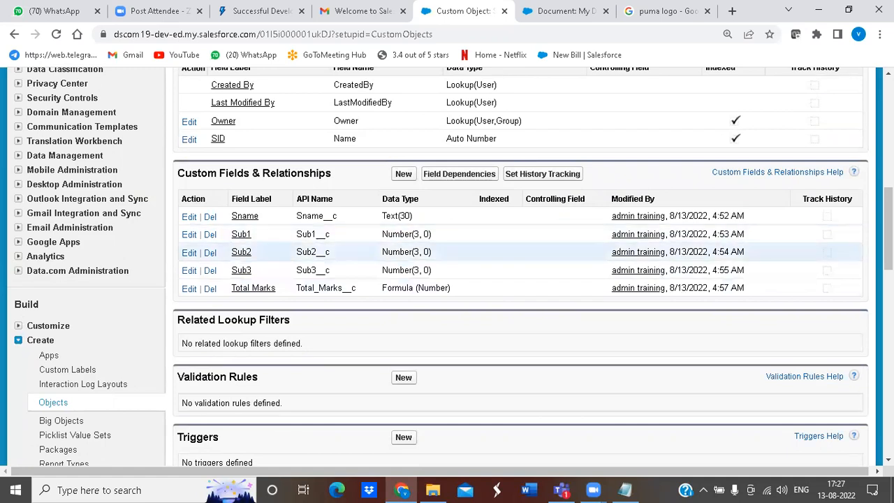
scroll(293, 252, "down", 3)
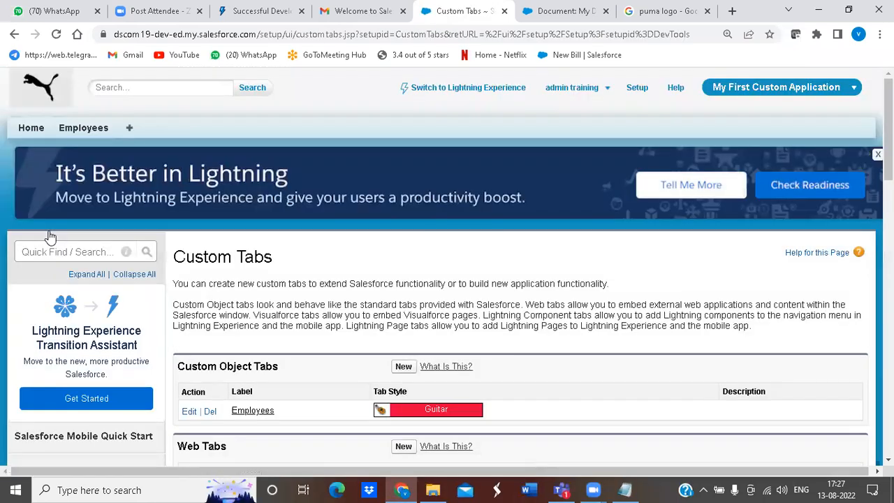
- Create a new custom object tab for Student with the Alarm clock style
left_click(403, 367)
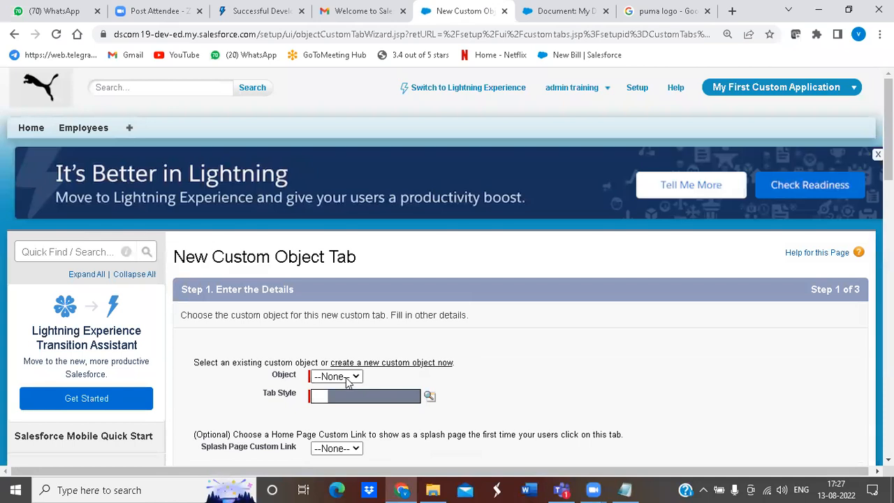
left_click(355, 378)
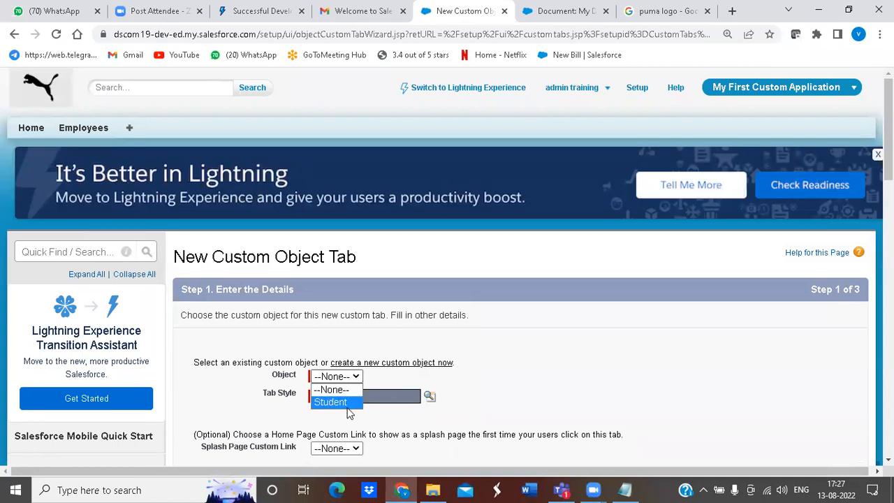
left_click(339, 403)
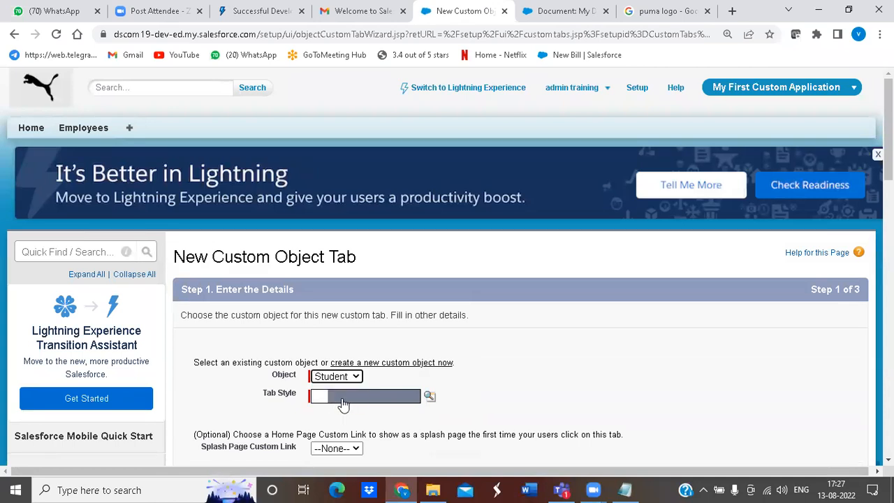
left_click(343, 405)
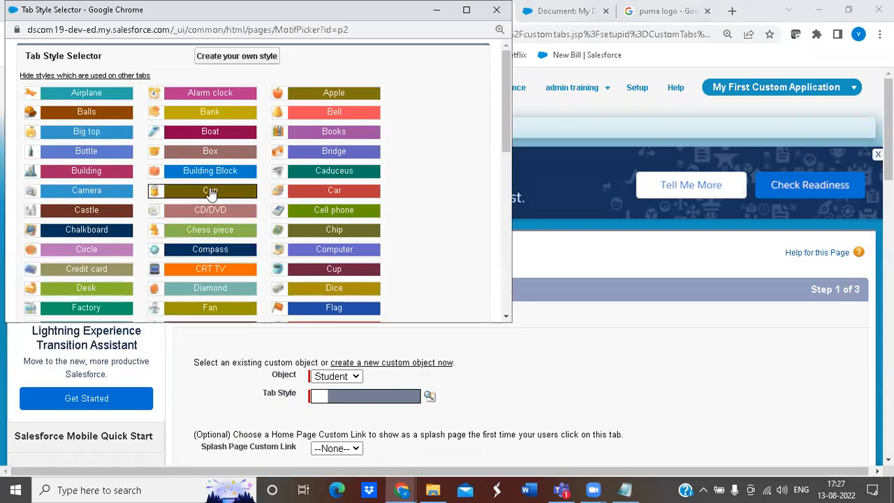
left_click(200, 97)
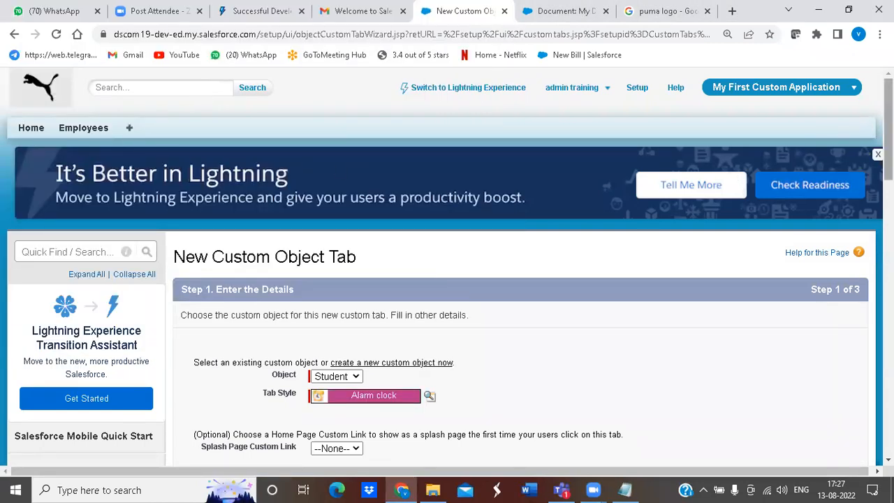
scroll(888, 129, "down", 3)
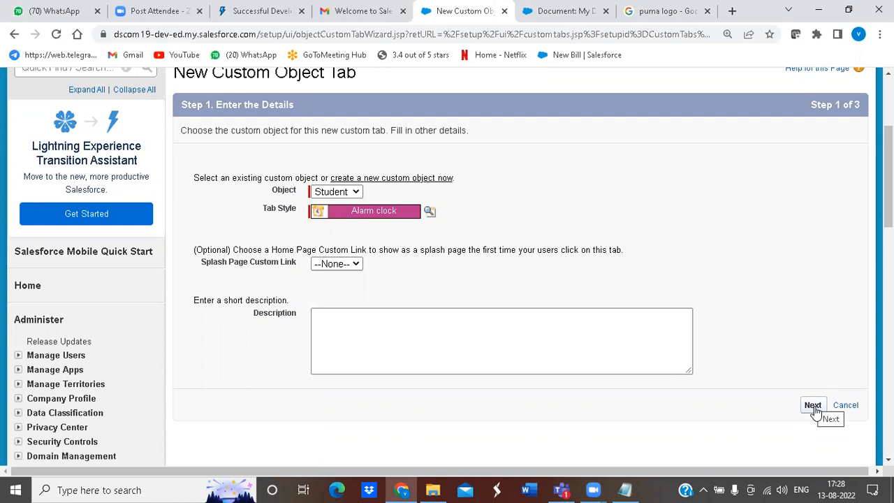
- Set tab visibility to Default Off for all profiles, Default On for System Administrator
left_click(813, 406)
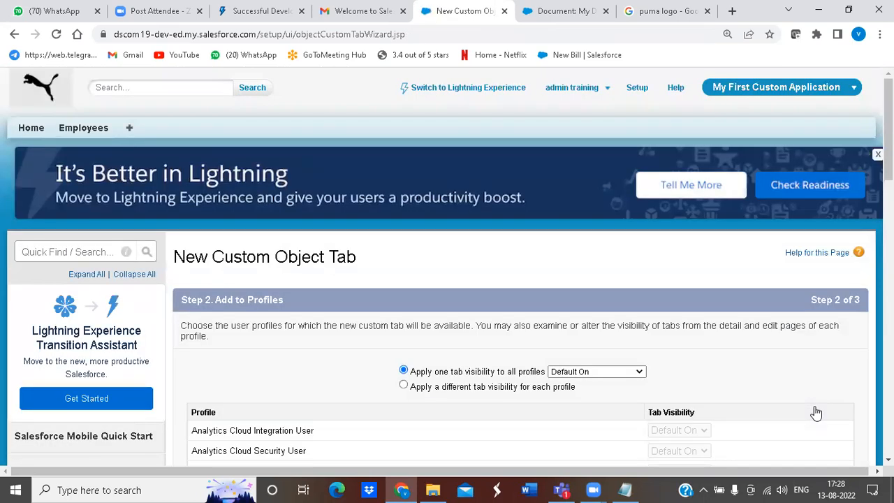
scroll(624, 204, "down", 3)
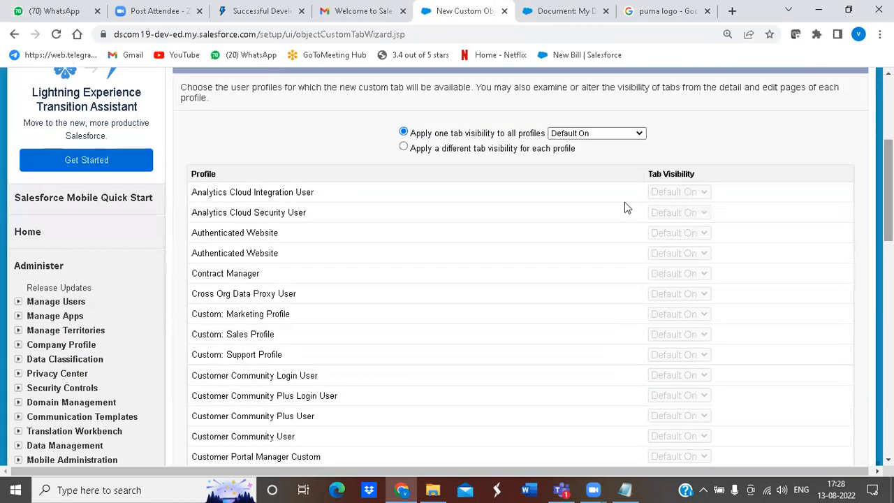
left_click(637, 135)
left_click(598, 167)
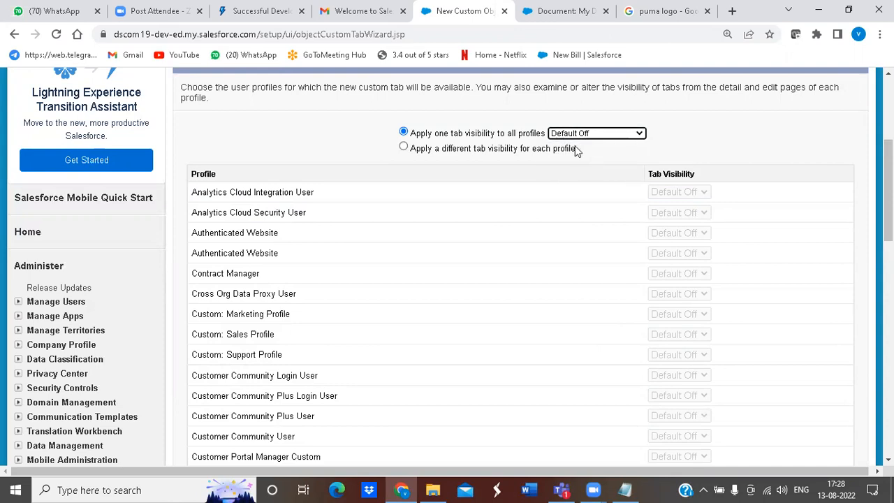
left_click(574, 149)
scroll(520, 266, "down", 8)
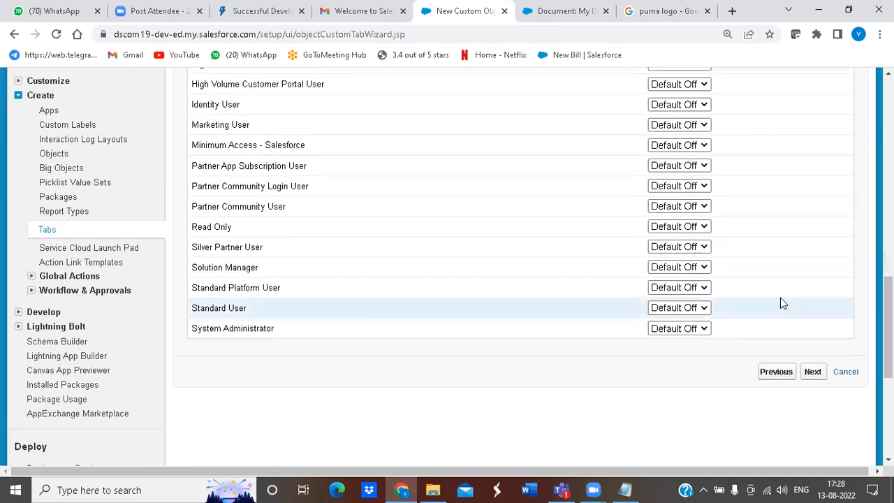
left_click(706, 331)
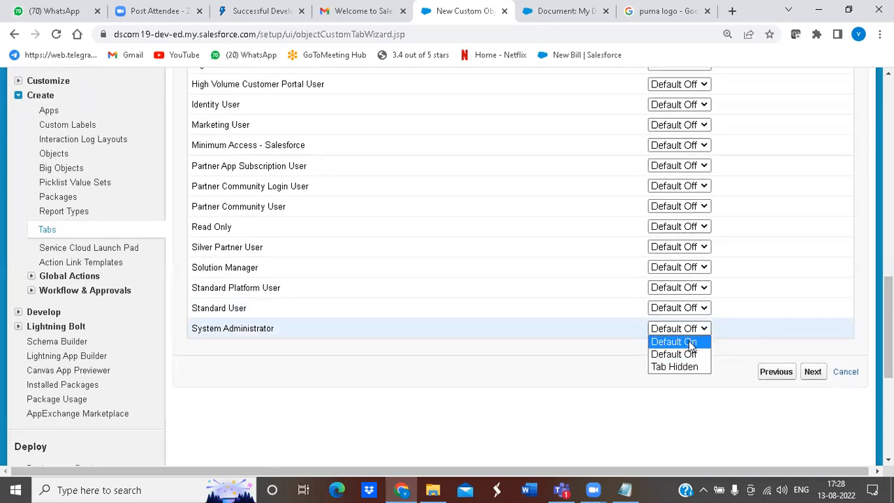
left_click(684, 341)
- Include the tab only in My First Custom Application
left_click(811, 372)
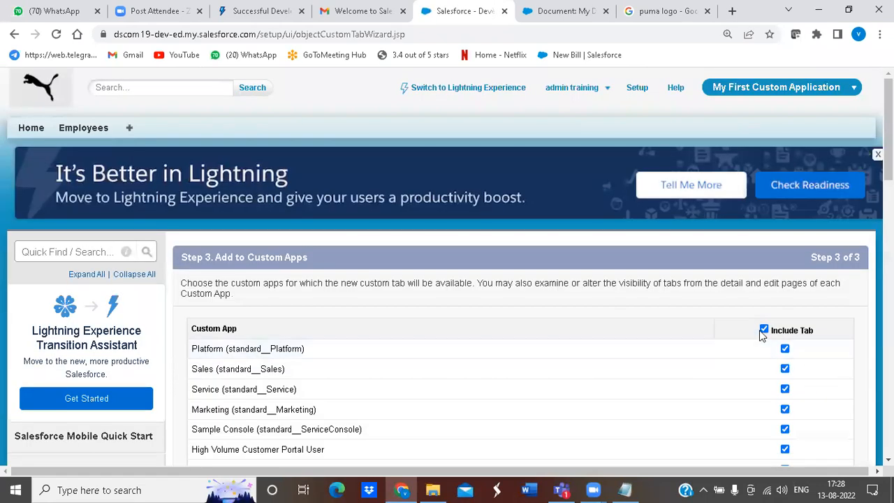
left_click(763, 329)
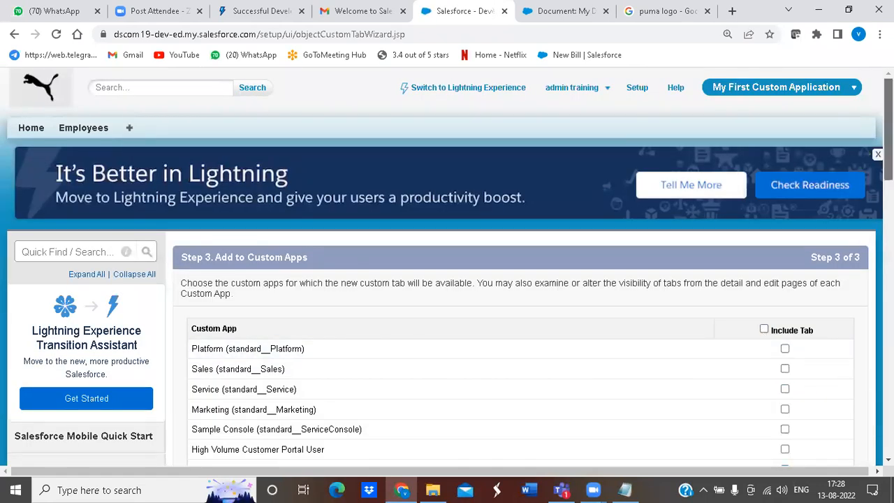
scroll(771, 192, "down", 9)
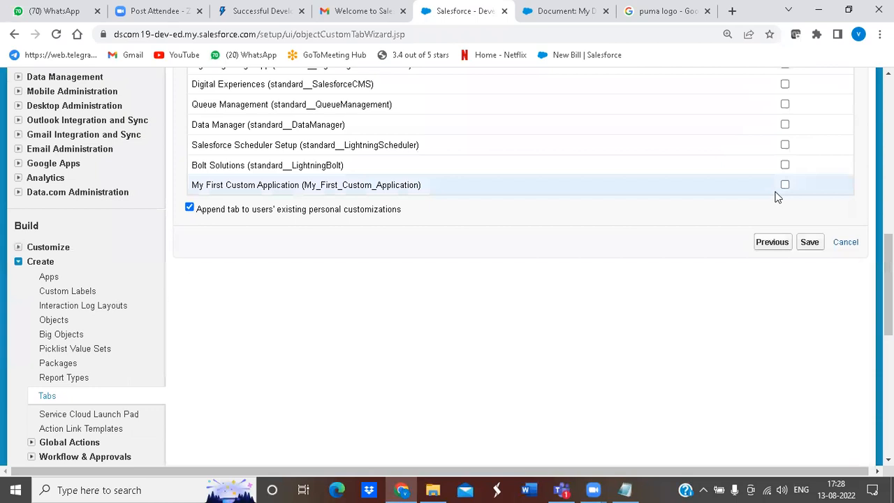
left_click(785, 185)
- Save the Students tab and review it in the Custom Object Tabs list
left_click(809, 243)
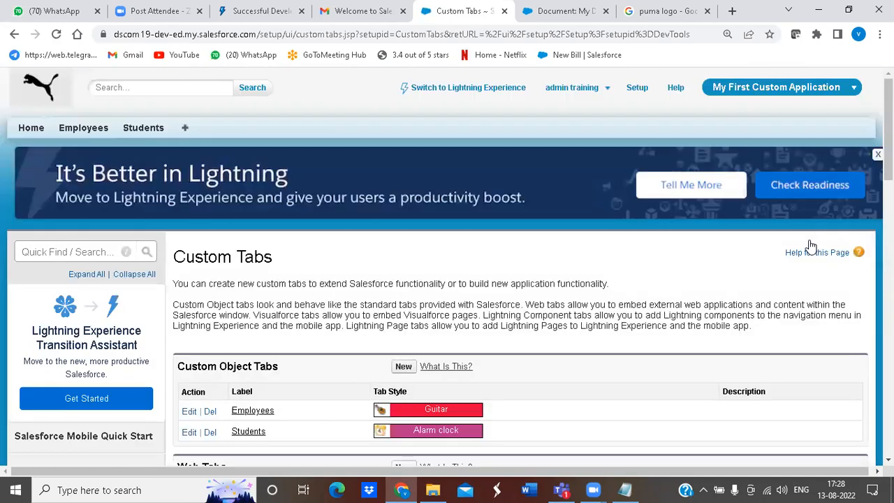
scroll(810, 246, "down", 3)
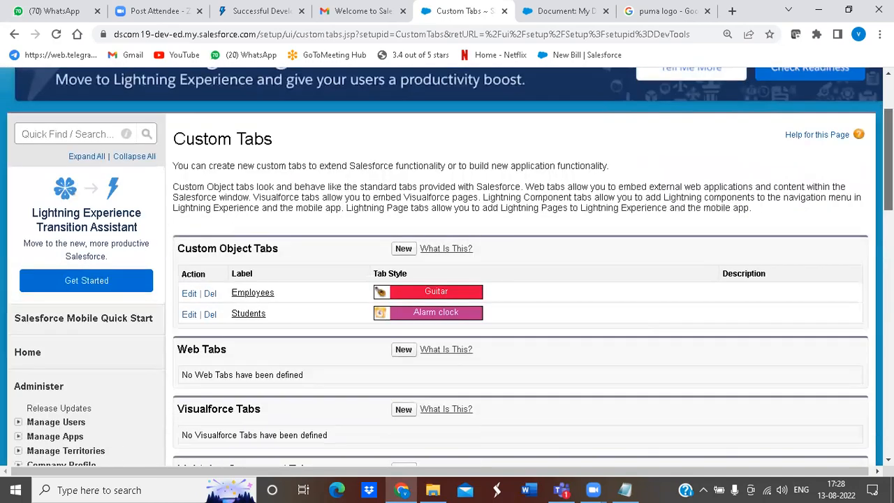
scroll(447, 266, "down", 1)
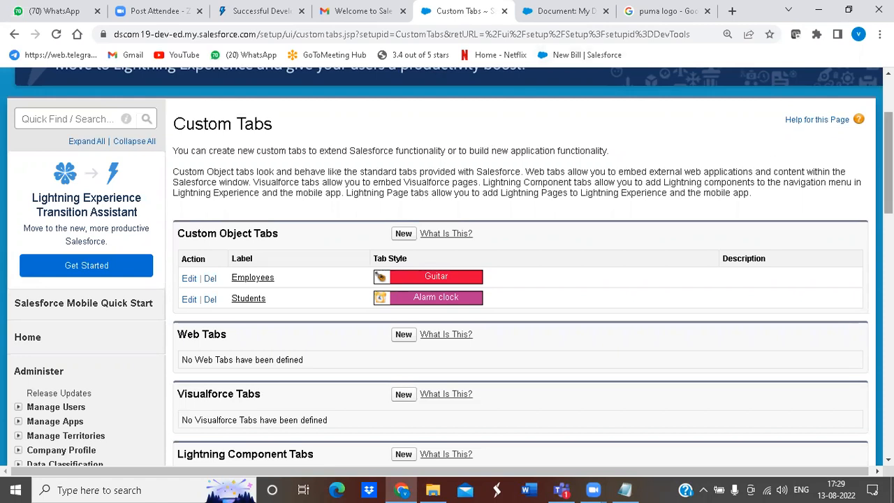
scroll(888, 160, "up", 2)
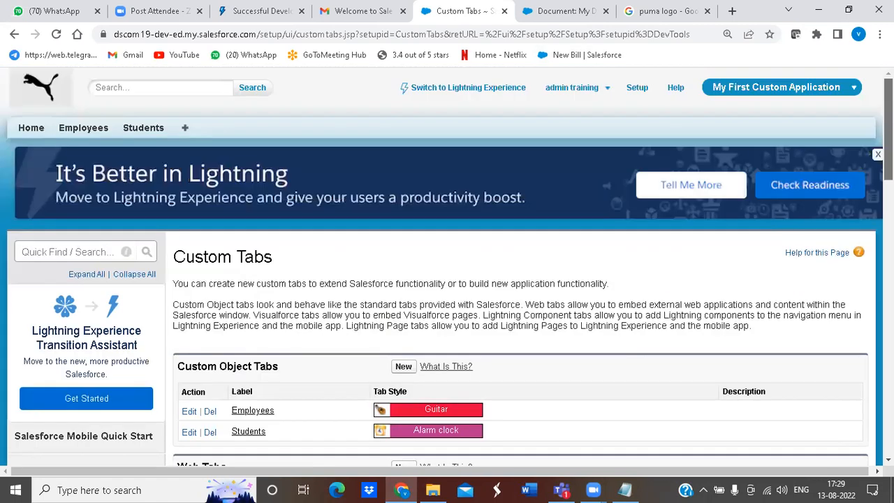
- Create the first student record with the student's name and marks 90, 90, 90
left_click(139, 130)
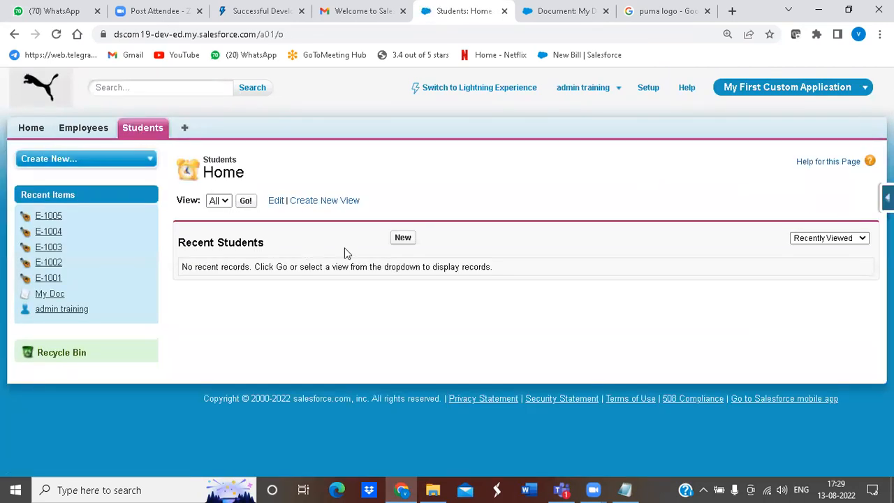
left_click(403, 239)
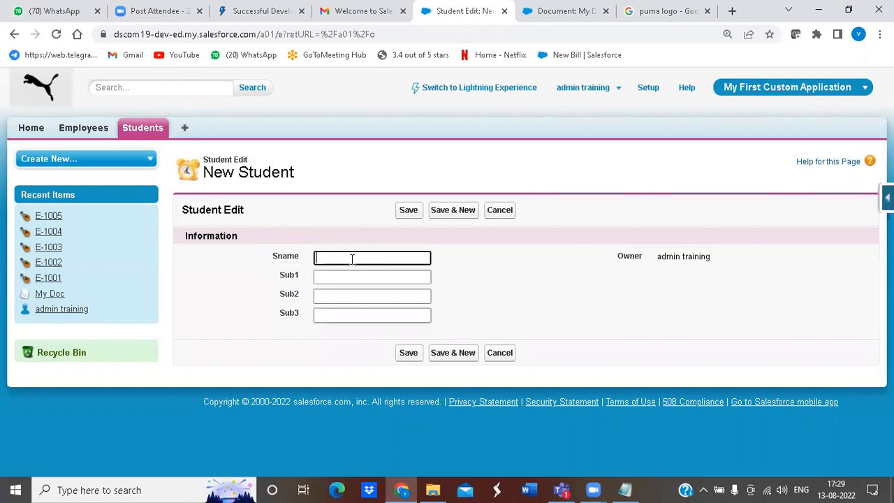
type("m")
key("BackSpace")
type("anirug")
key("BackSpace")
type("dh")
left_click(349, 276)
type("90")
key("Tab")
type("90")
key("Tab")
type("90")
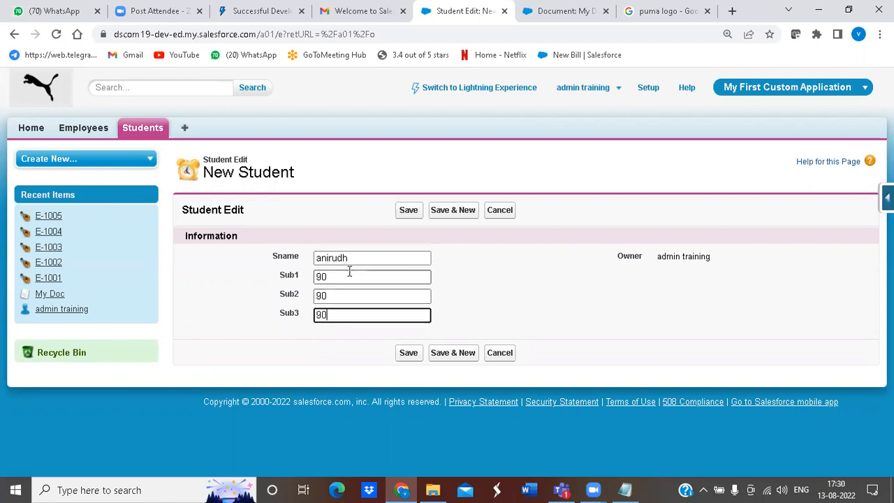
left_click(447, 213)
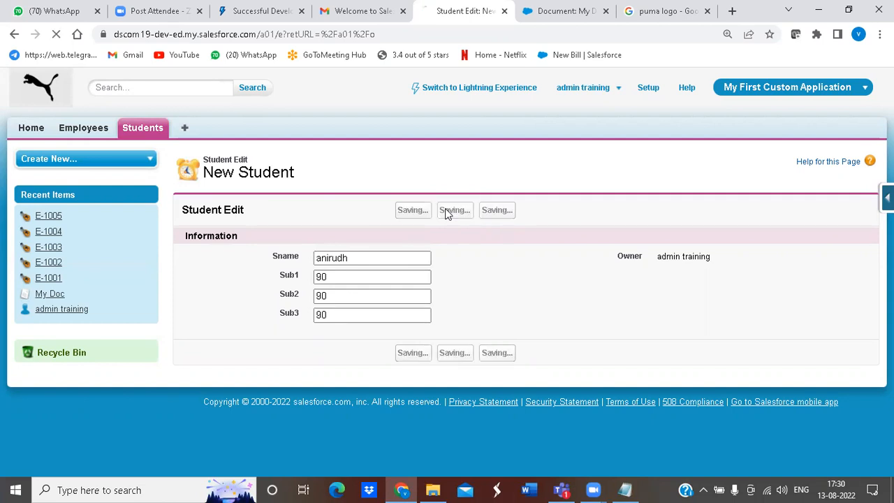
- Add a second student with the student's name and marks 90, 99, 89
type("mounika")
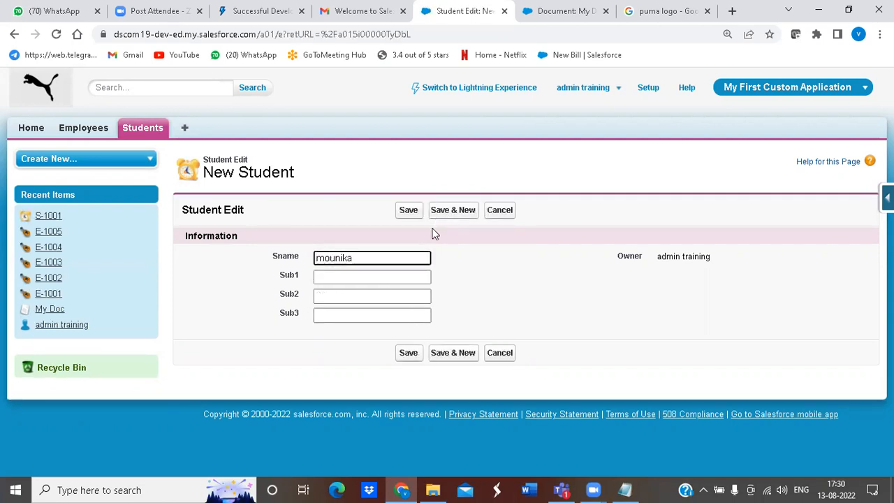
left_click(415, 278)
left_click(385, 312)
left_click(385, 298)
type("99")
left_click(382, 315)
type("89")
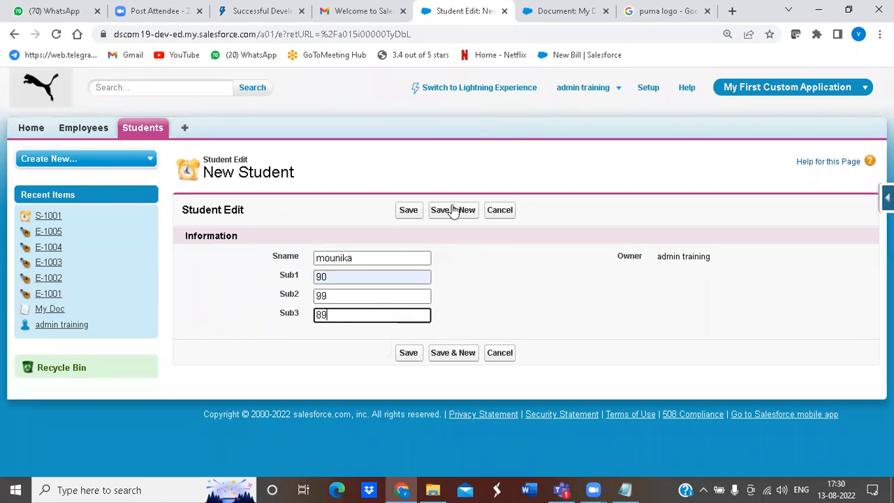
left_click(453, 211)
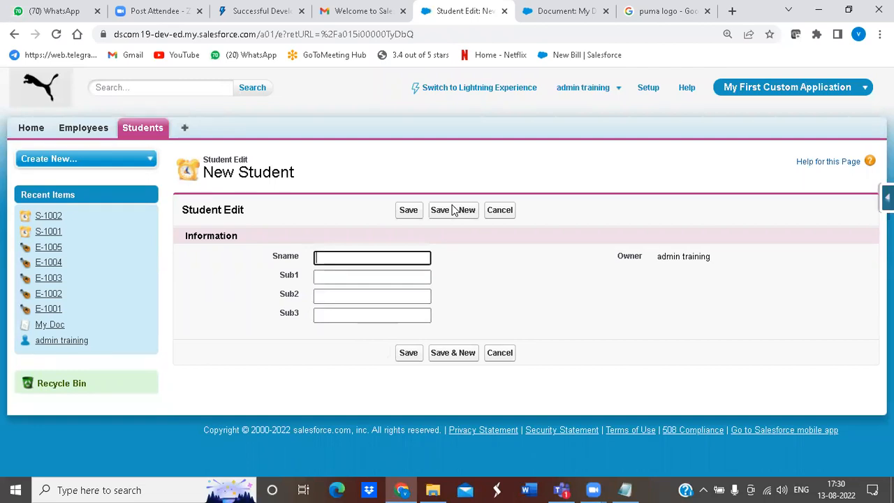
- Add a third student with the student's name and marks 90, 87, 88
type("ani")
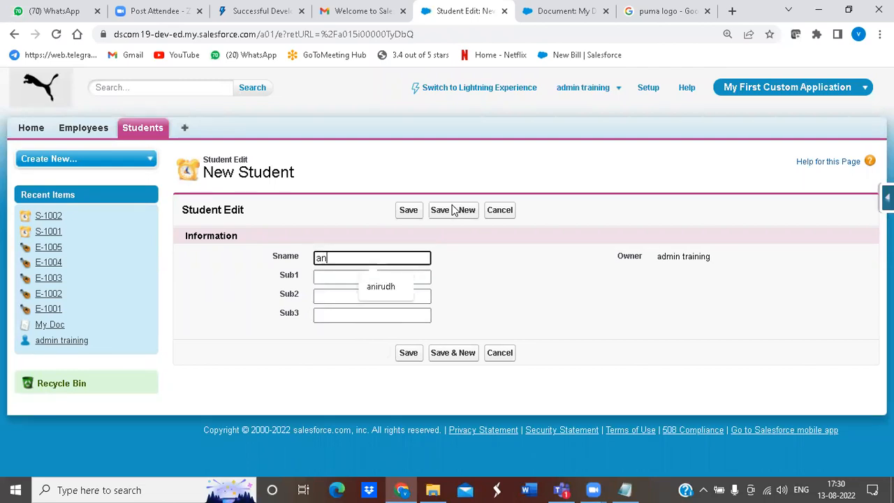
type("keth")
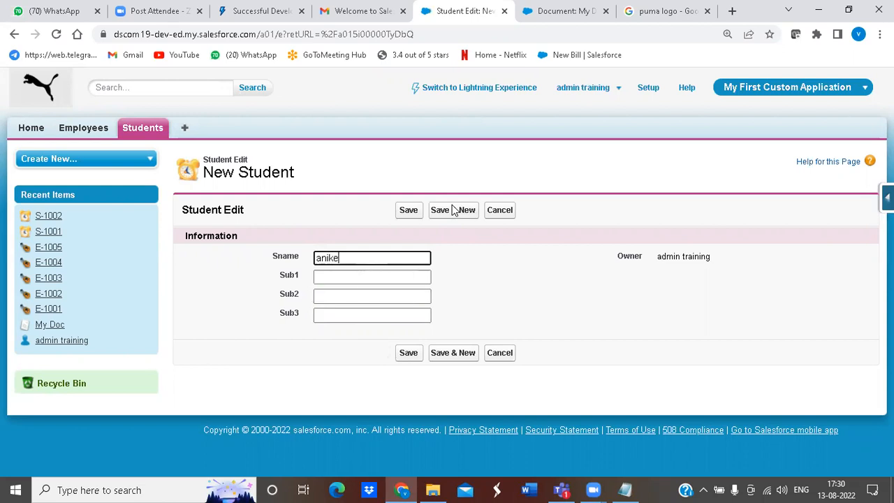
left_click(395, 278)
left_click(374, 309)
left_click(375, 297)
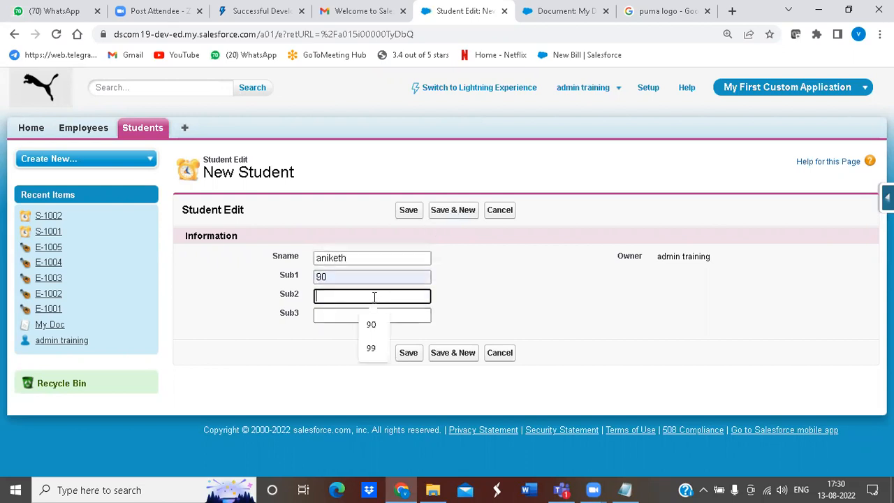
type("87")
left_click(365, 315)
type("88")
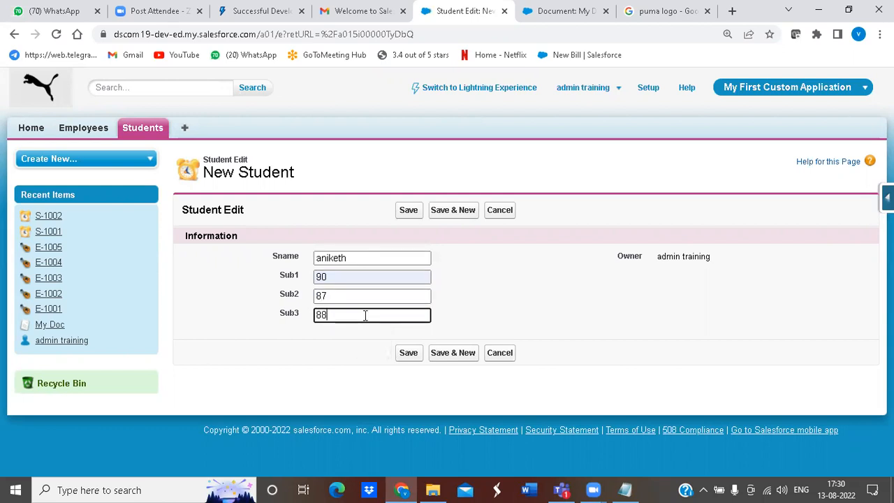
left_click(408, 211)
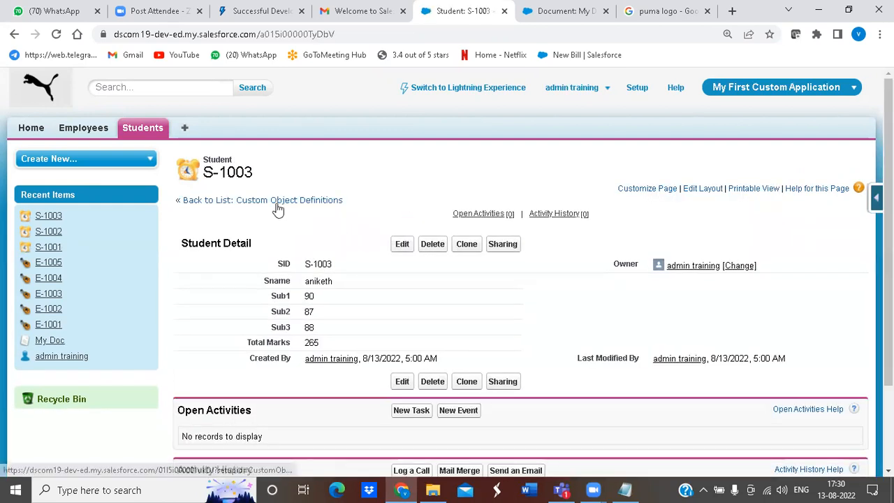
- Add Sname, Sub1, Sub2, Sub3 and Total Marks columns to the Students list view
left_click(152, 134)
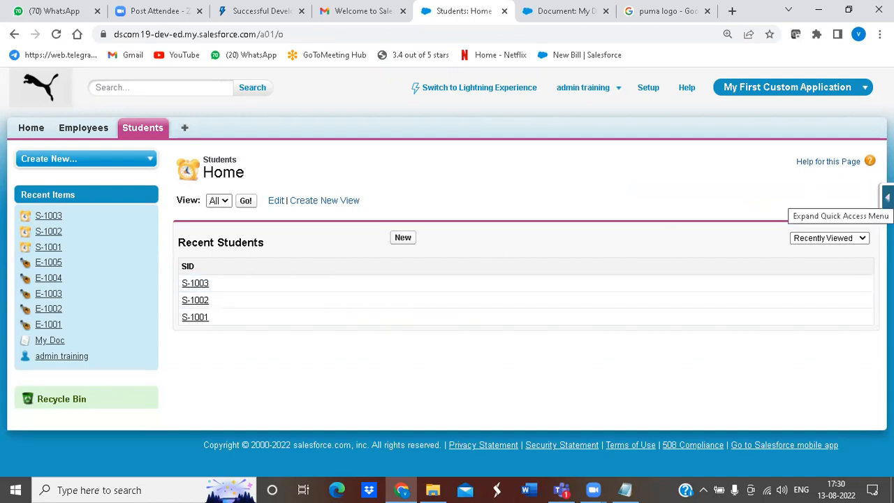
left_click(887, 198)
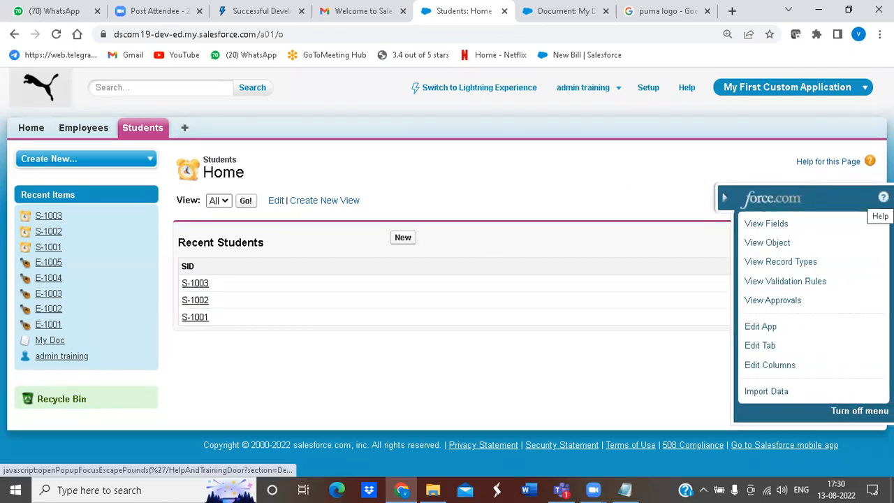
left_click(770, 366)
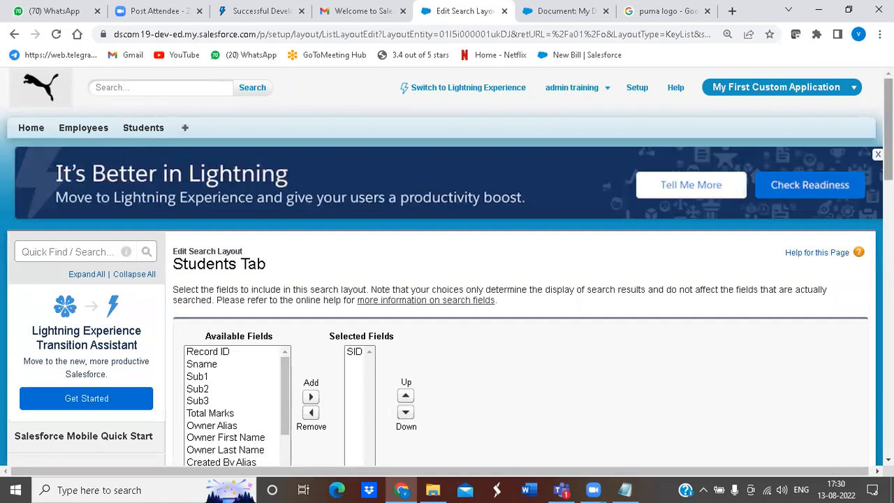
scroll(472, 174, "down", 3)
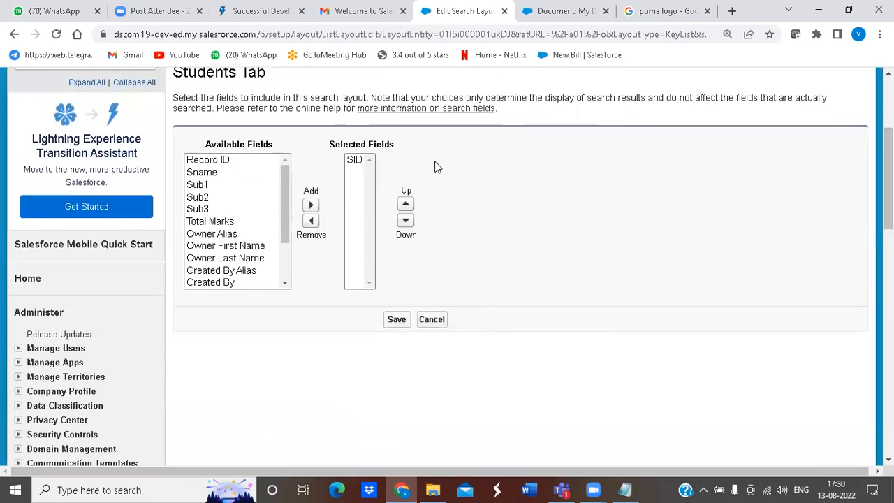
left_click(210, 184)
left_click(208, 174)
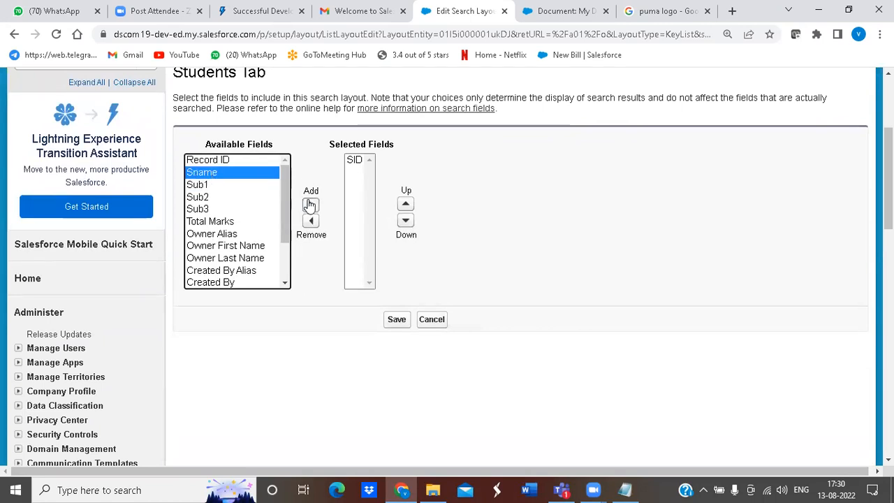
left_click(311, 205)
left_click(208, 172)
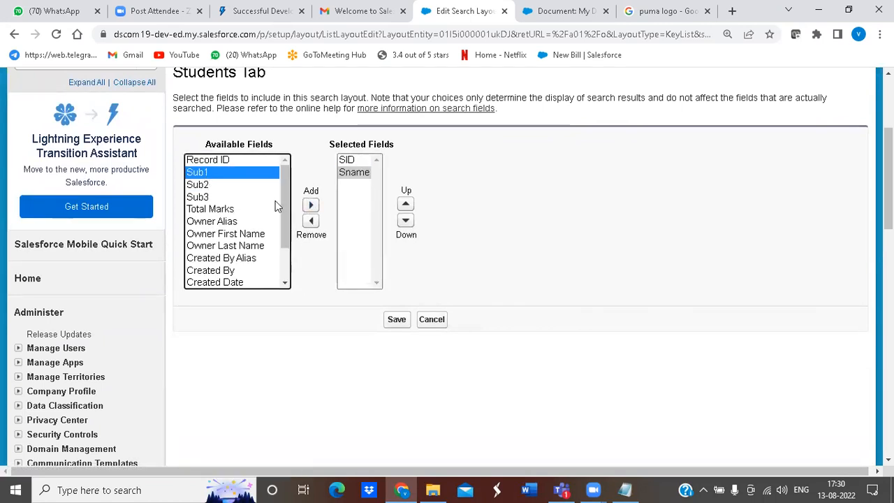
left_click(260, 196, "shift")
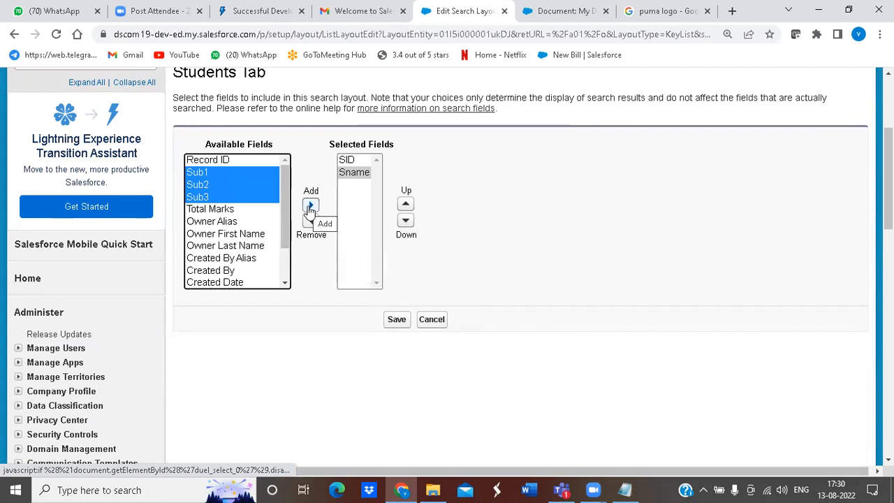
left_click(311, 206)
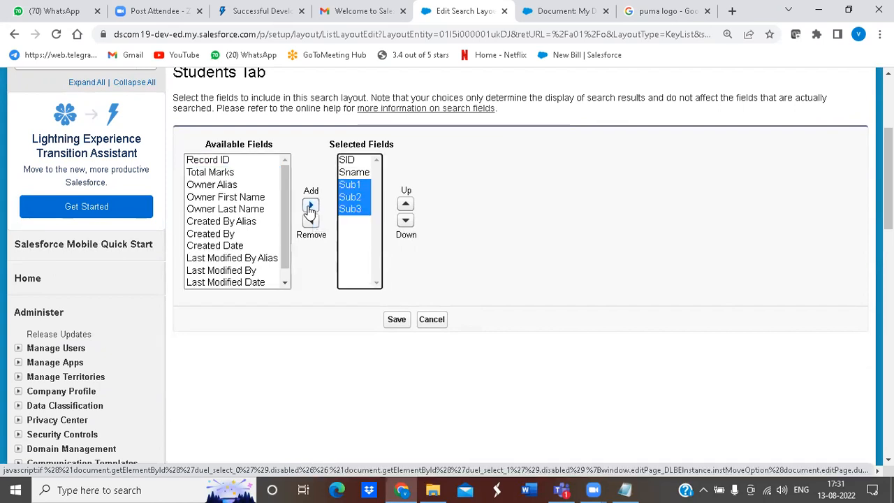
left_click(222, 174)
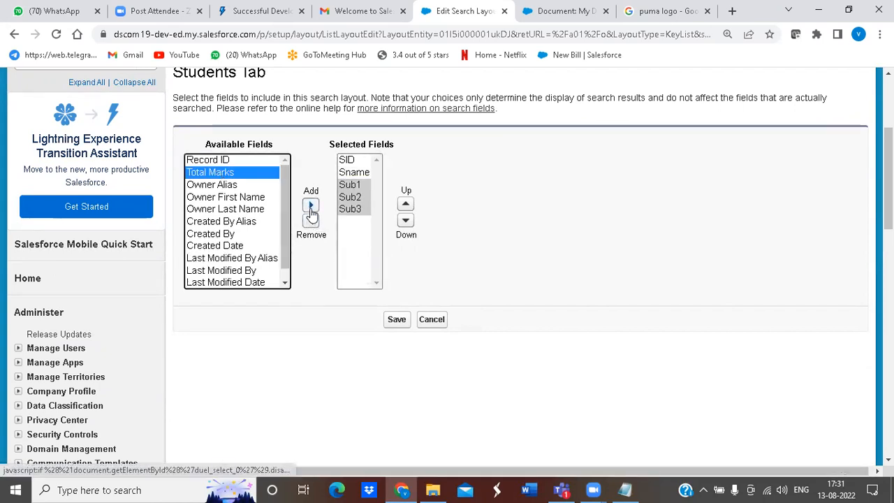
left_click(311, 206)
left_click(401, 318)
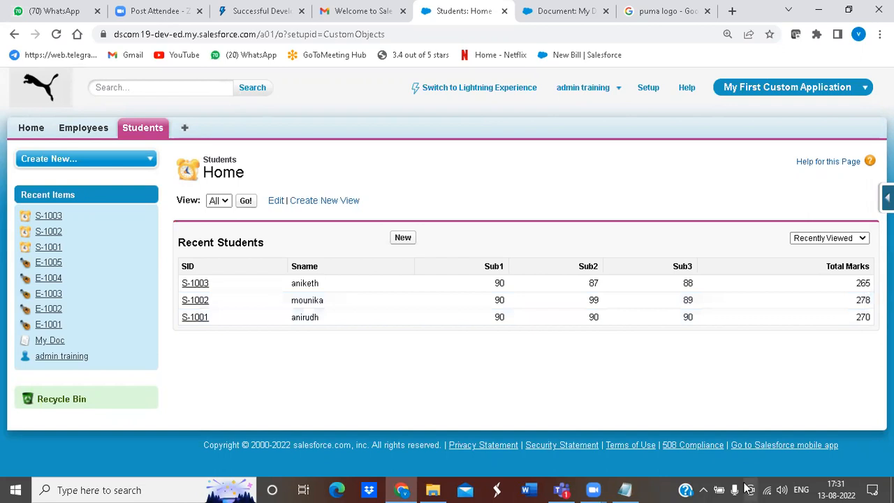
- Highlight the relationship types self through rollup summary in Notepad, save, and return to Salesforce
left_click(625, 489)
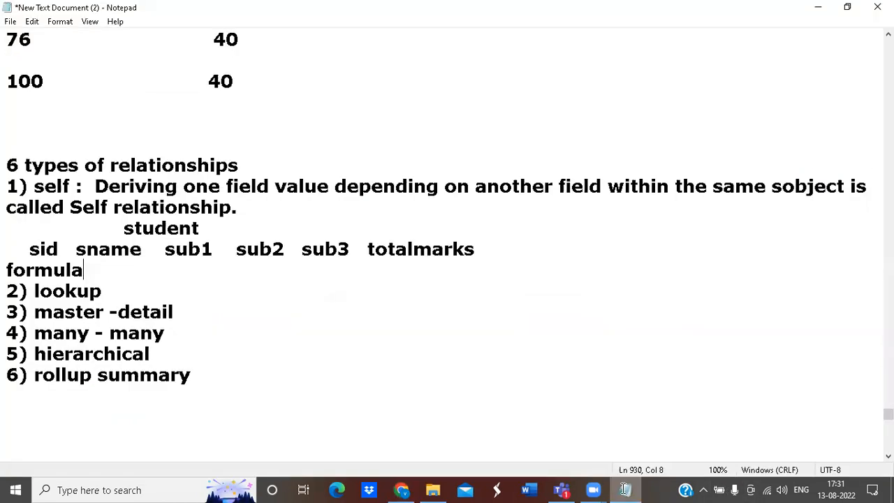
left_click_drag(31, 186, 75, 187)
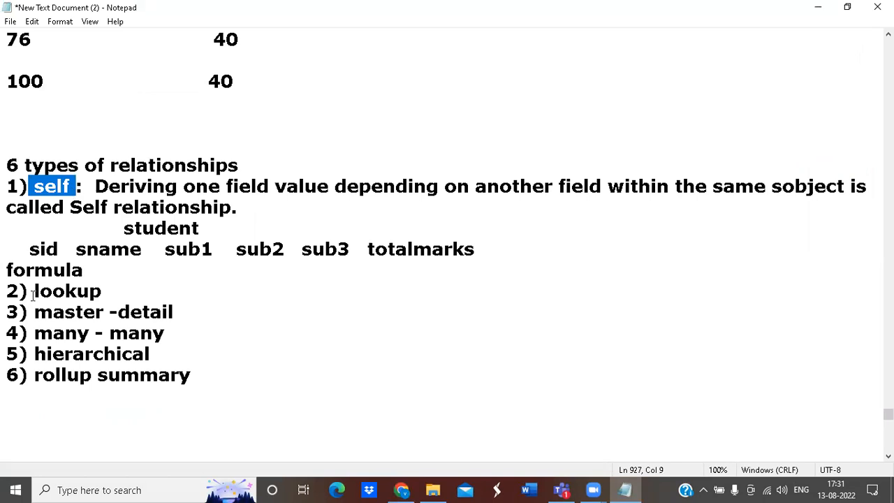
left_click_drag(32, 294, 205, 367)
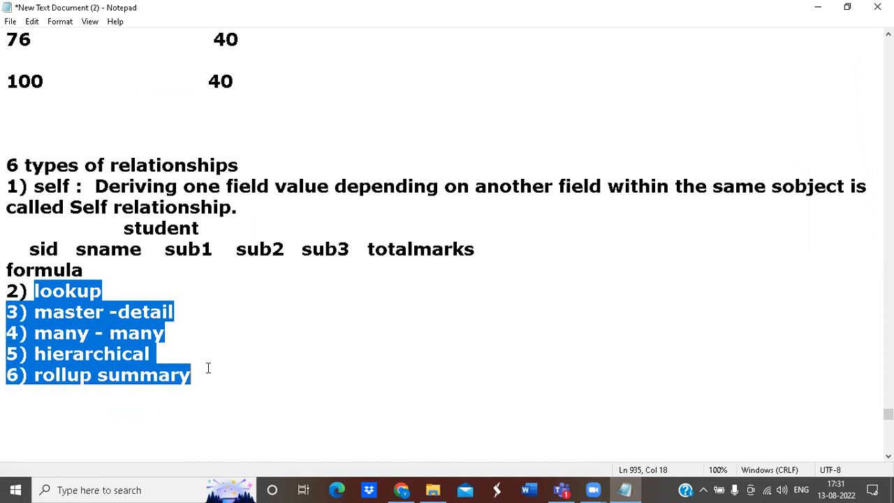
key("ctrl+s")
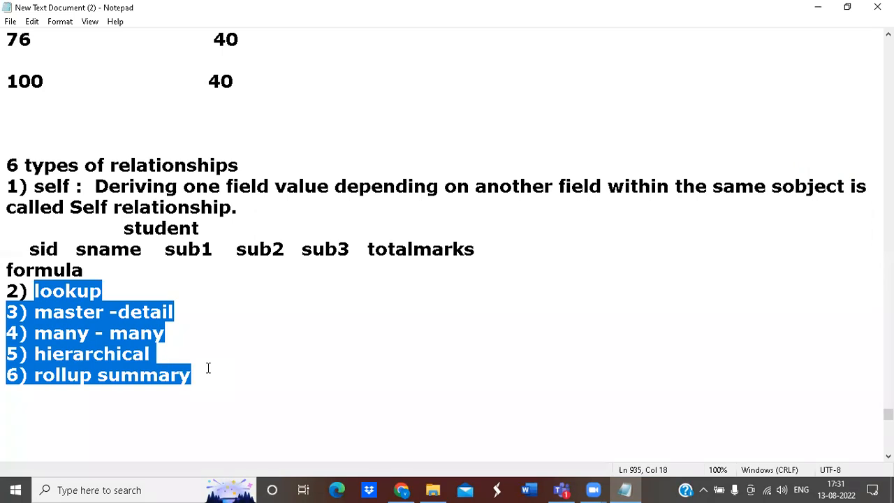
left_click(403, 489)
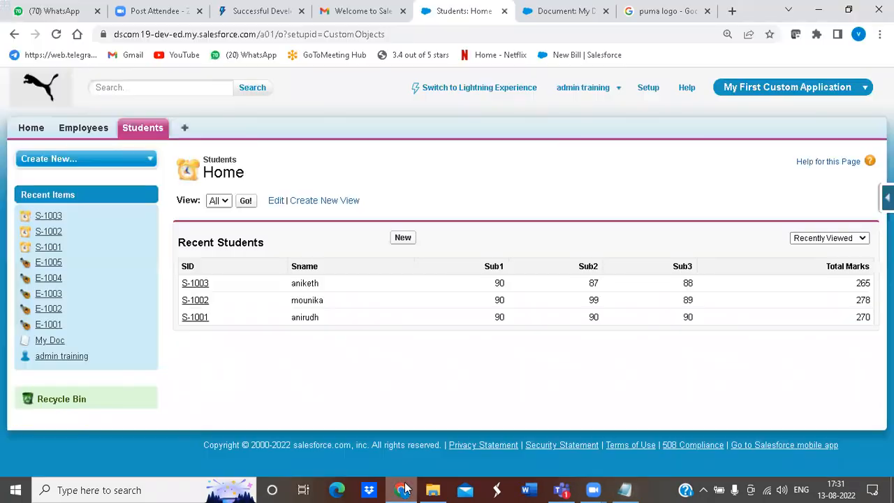